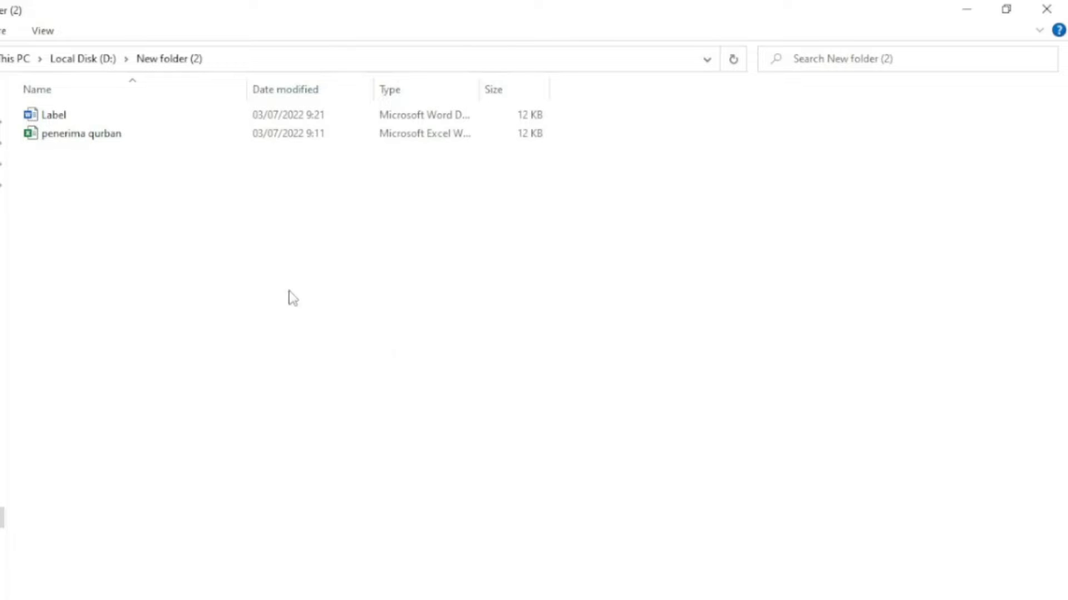
Open the penerima qurban workbook to look over the recipient table, and close it again.
left_click_drag(184, 181, 48, 117)
left_click(285, 255)
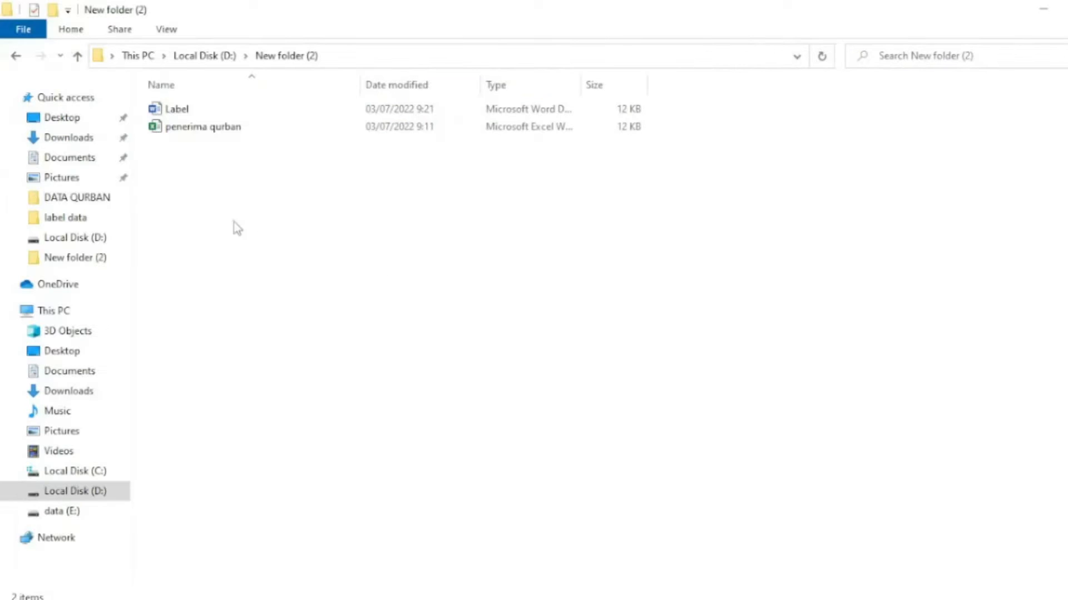
left_click(182, 132)
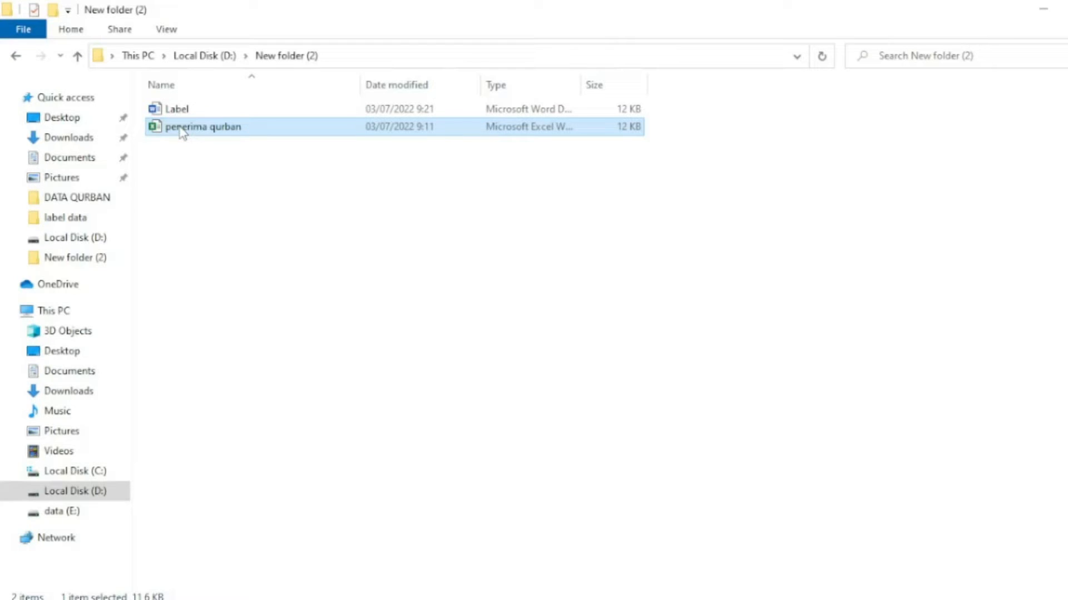
double_click(180, 128)
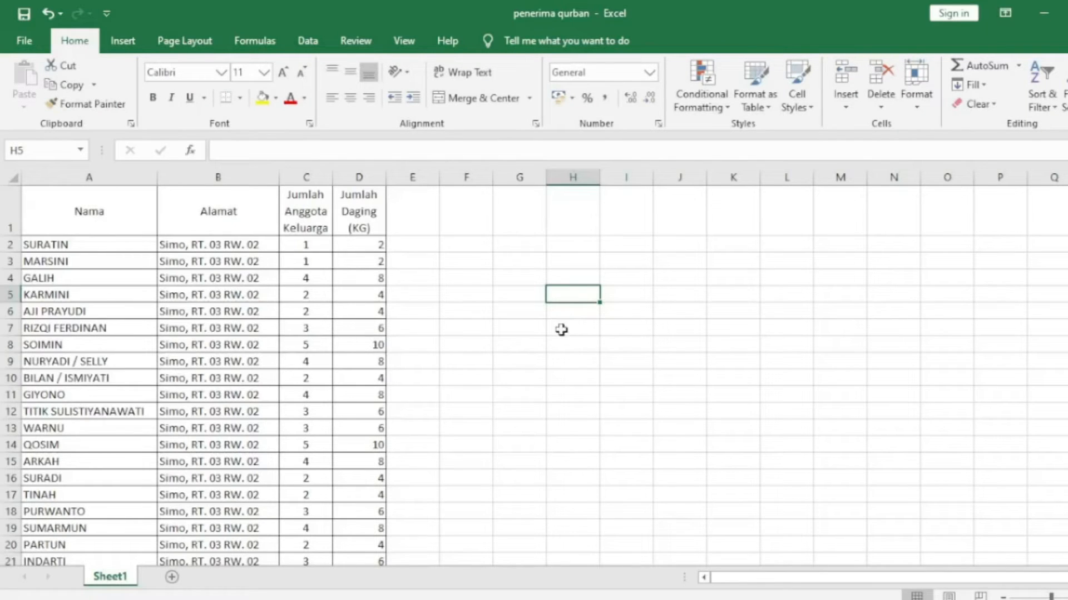
left_click(172, 276)
left_click(269, 309)
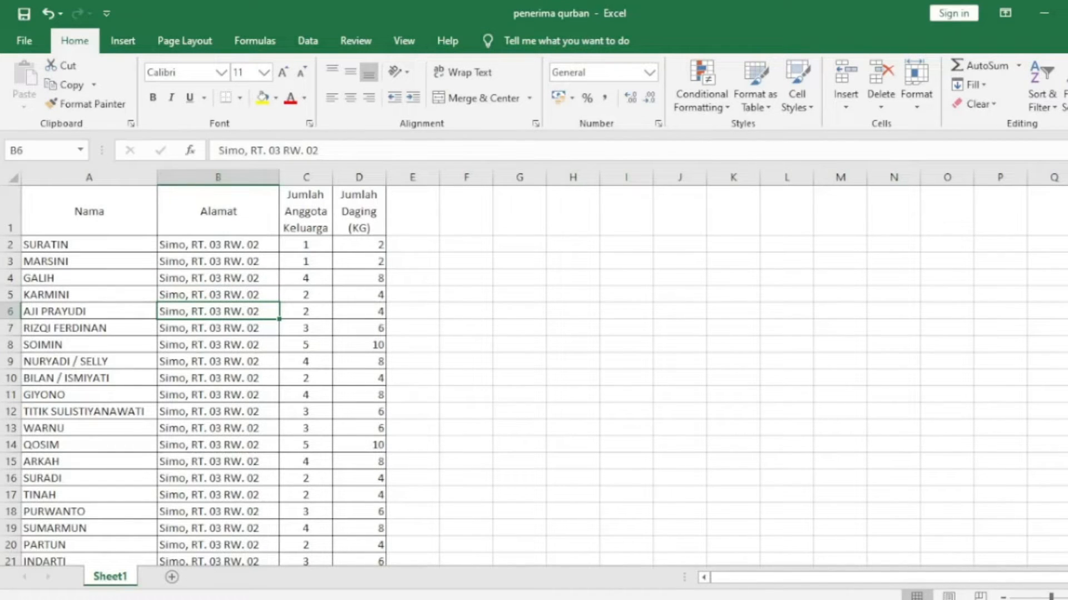
key("alt+F4")
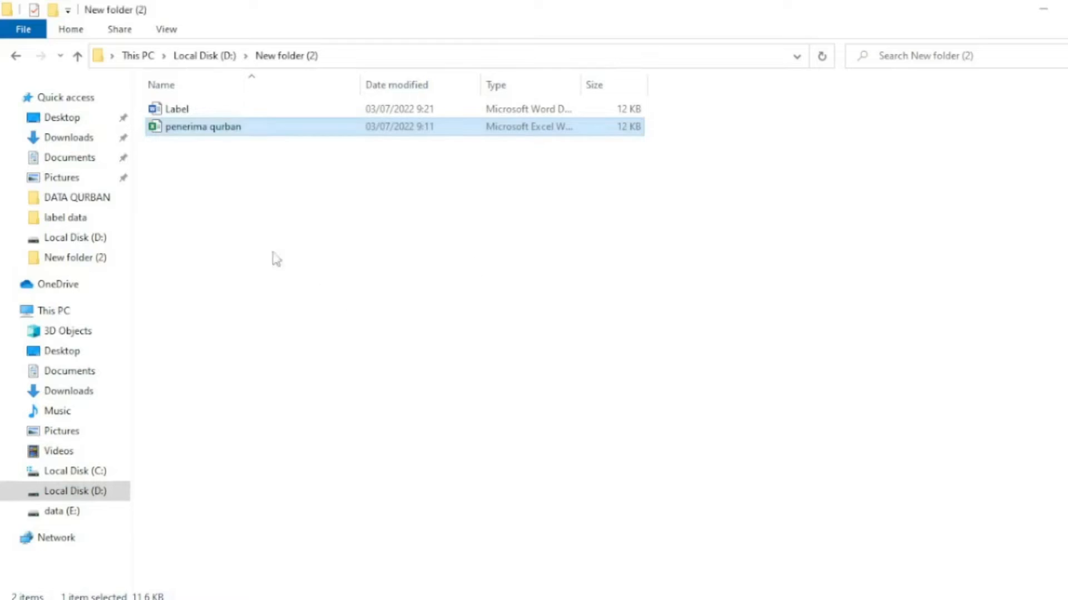
left_click(168, 110)
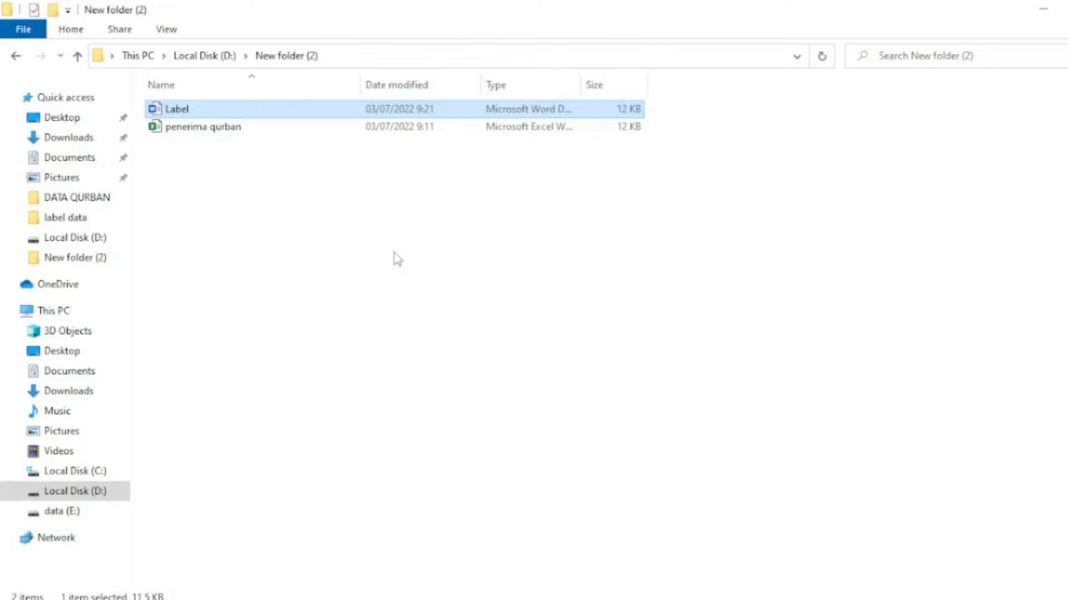
left_click(487, 285)
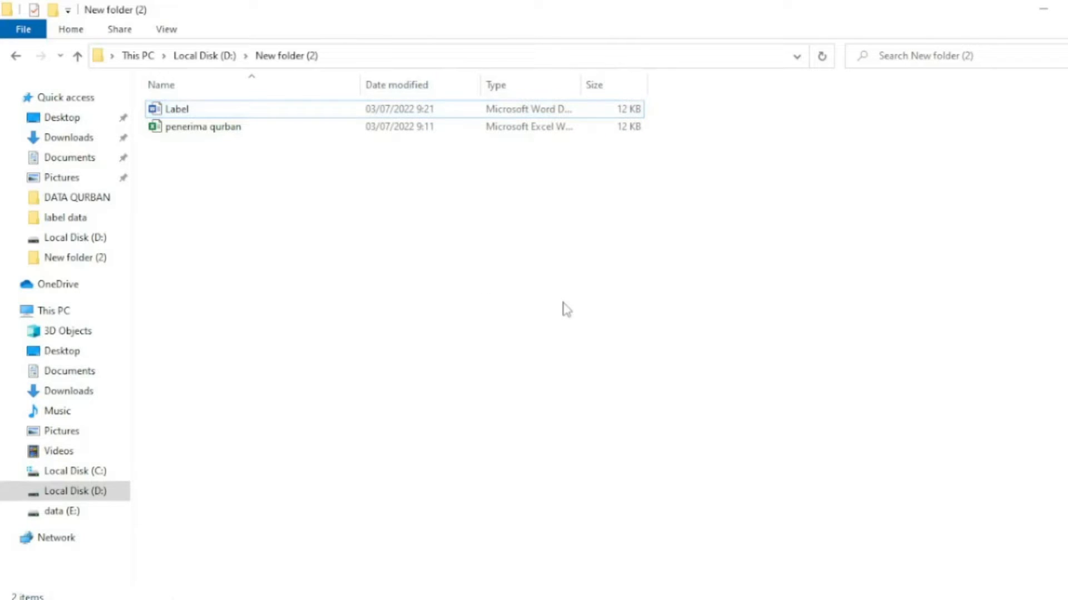
left_click(390, 131)
left_click(388, 232)
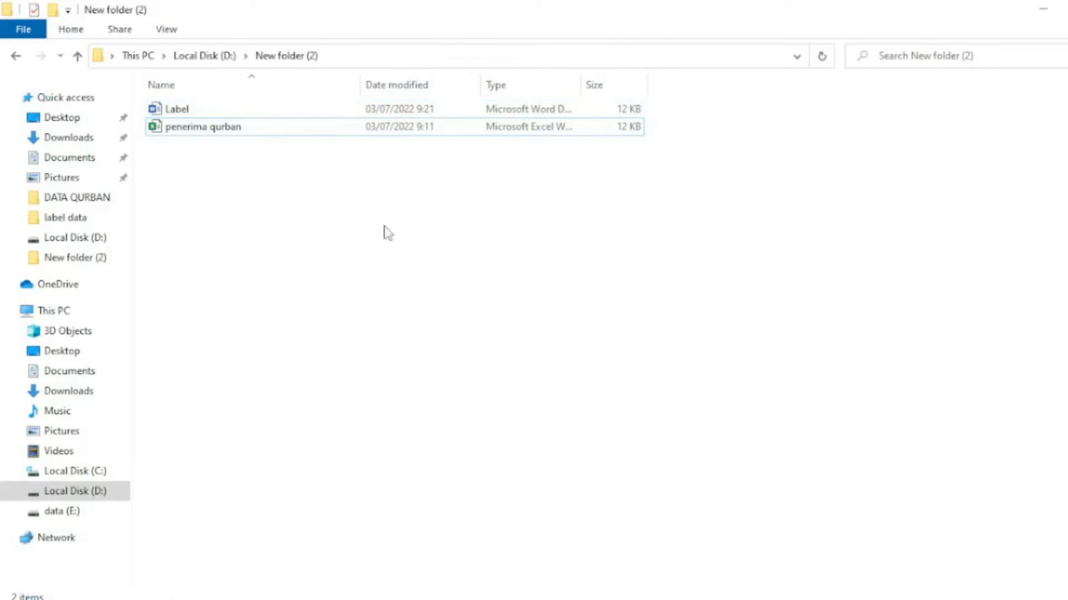
Open the penerima qurban workbook in a maximized window and enable its blocked content.
left_click(236, 132)
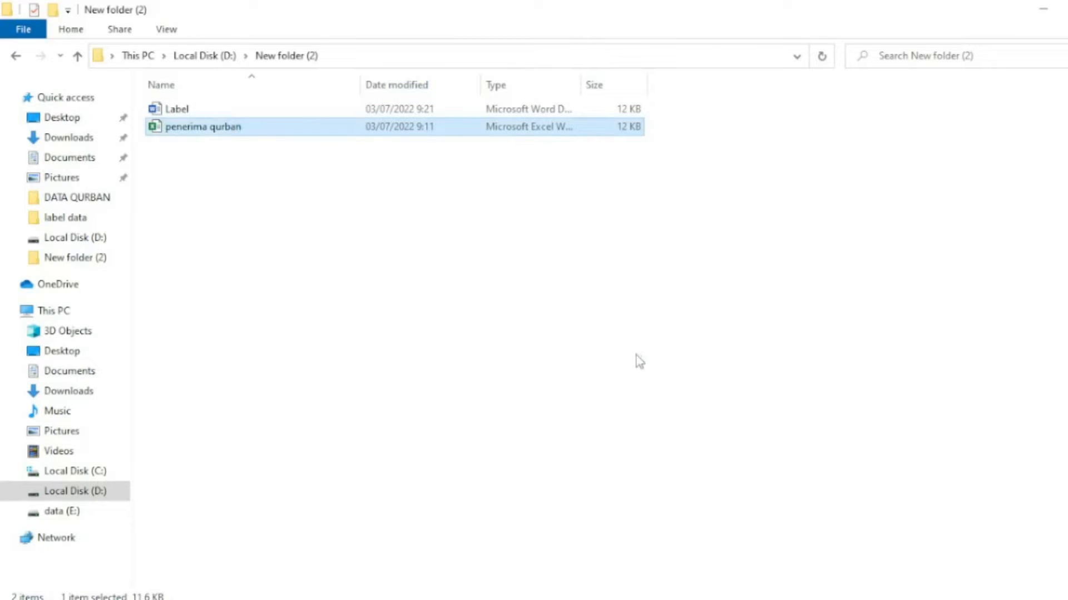
key("Return")
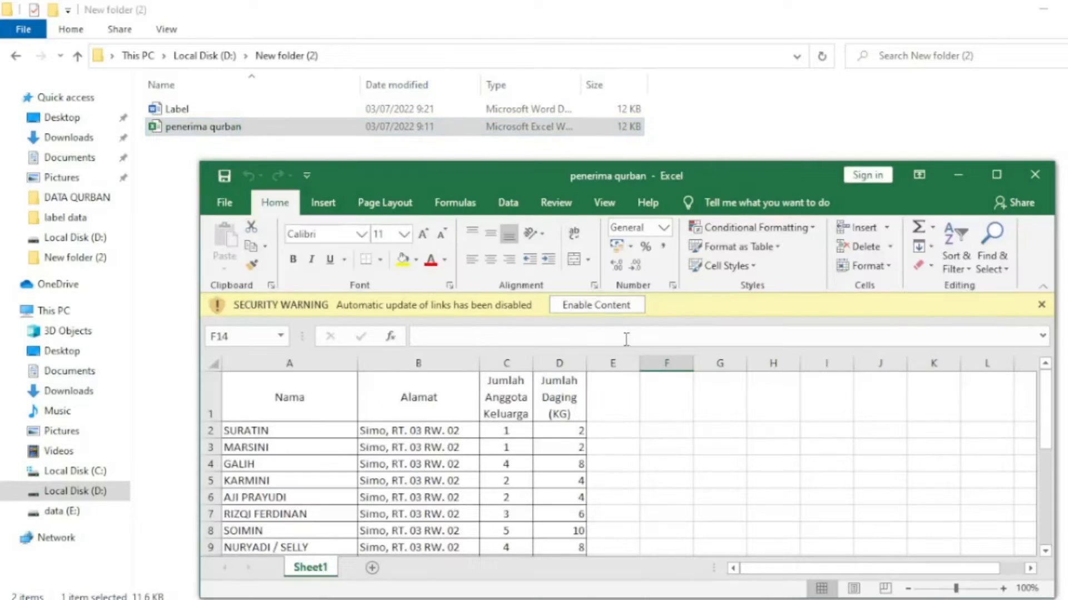
left_click(995, 175)
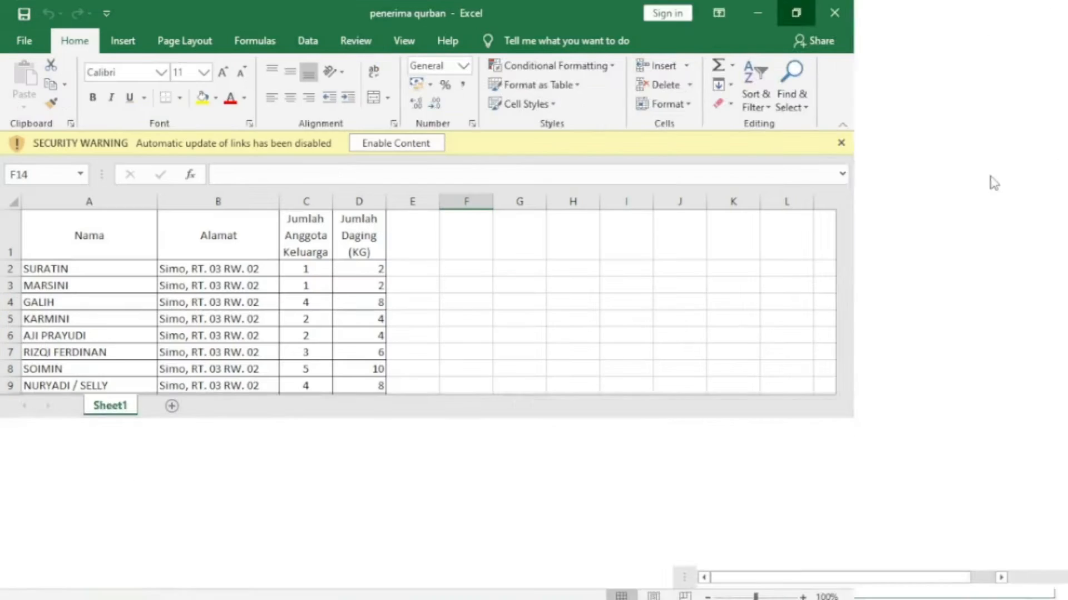
left_click(404, 143)
Examine the header cells Nama, Alamat, Jumlah Anggota Keluarga and Jumlah Daging (KG) in the table's first row.
left_click(136, 280)
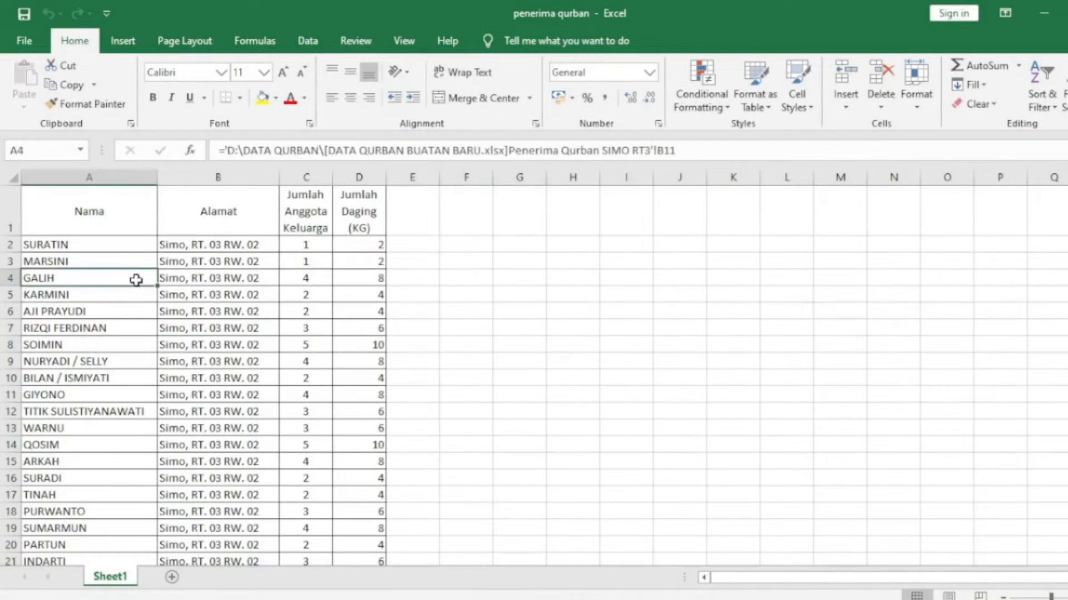
left_click(108, 226)
left_click(425, 328)
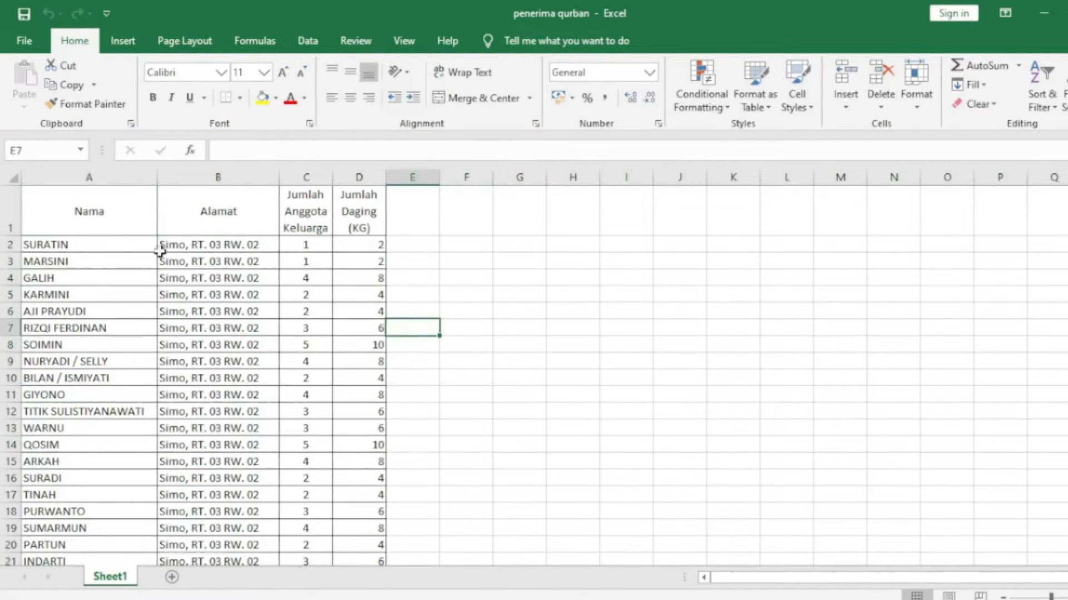
left_click(137, 229)
left_click(232, 230)
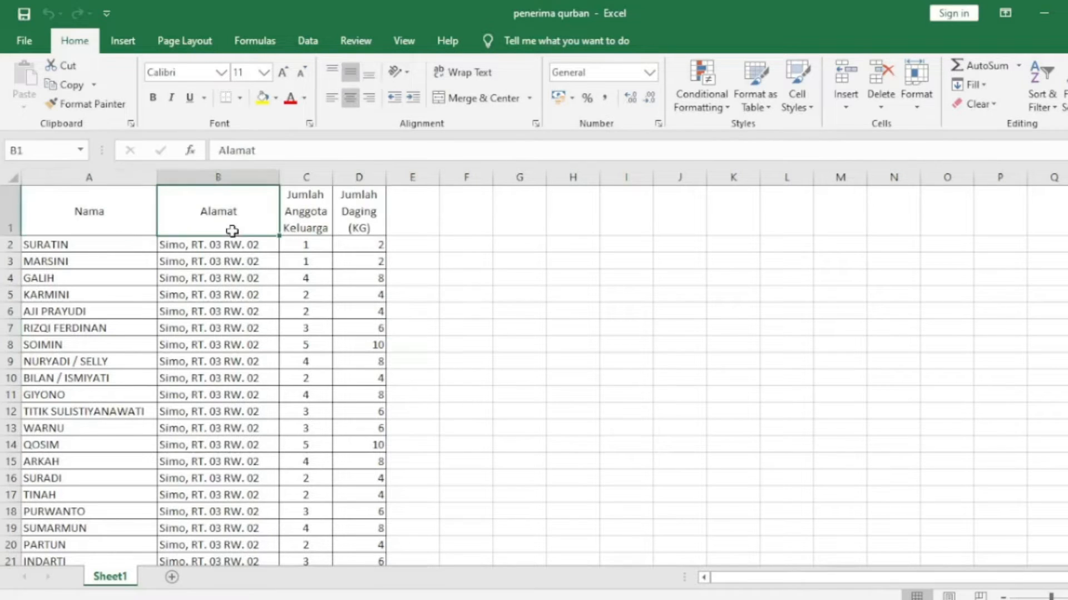
left_click(320, 229)
left_click(359, 206)
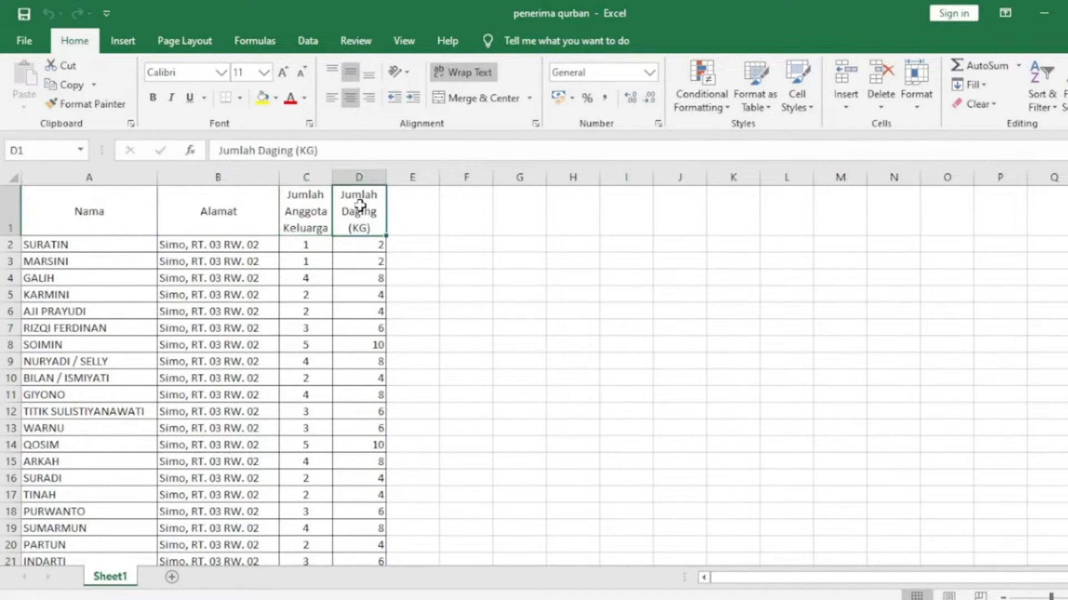
left_click(144, 209)
left_click(218, 217)
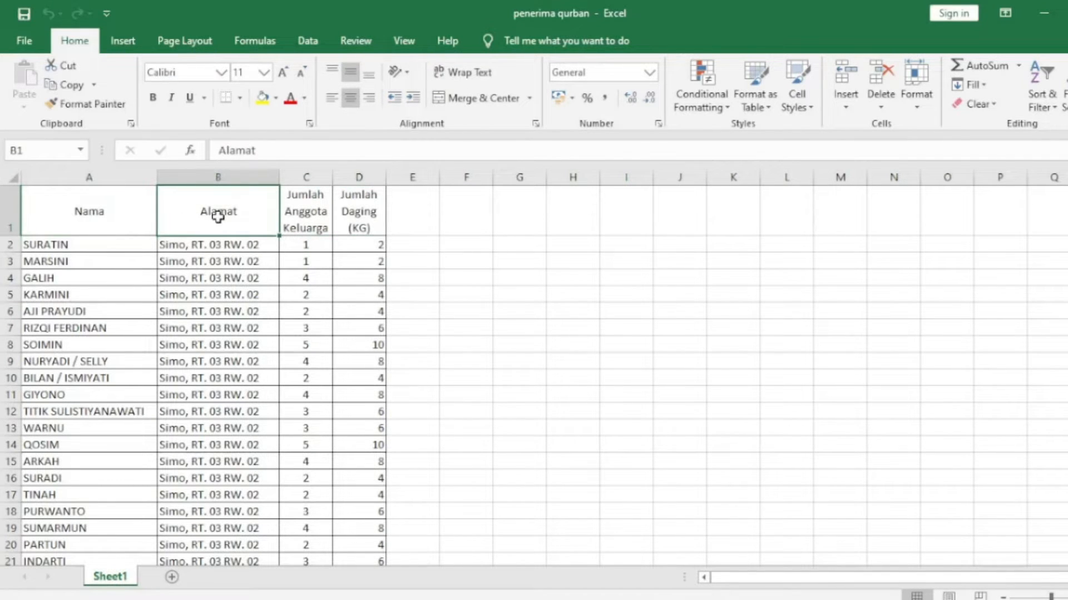
left_click(309, 223)
left_click(358, 217)
left_click_drag(105, 215, 344, 226)
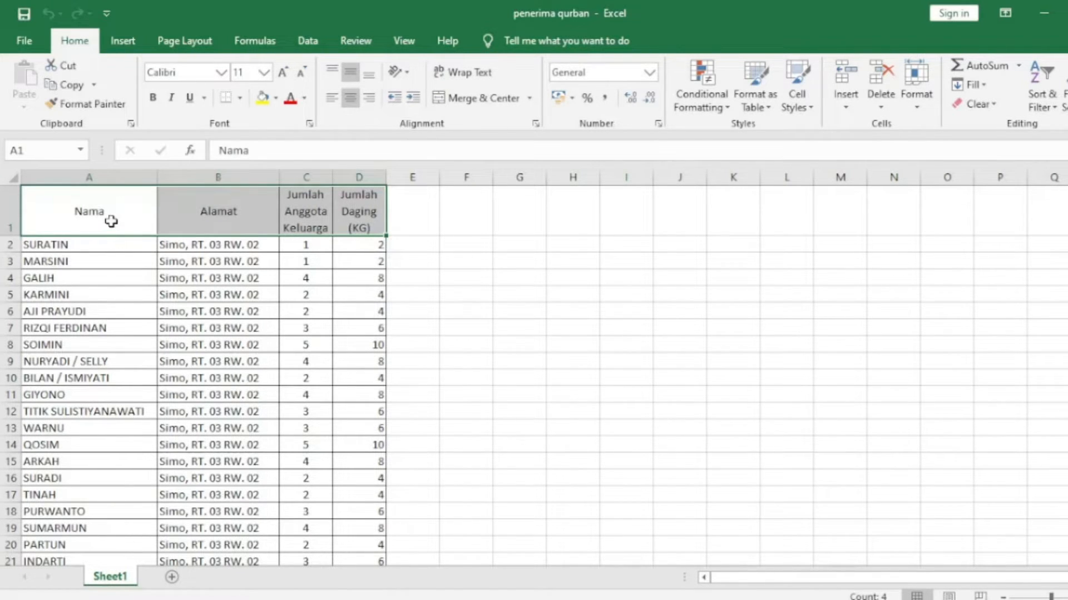
left_click(512, 345)
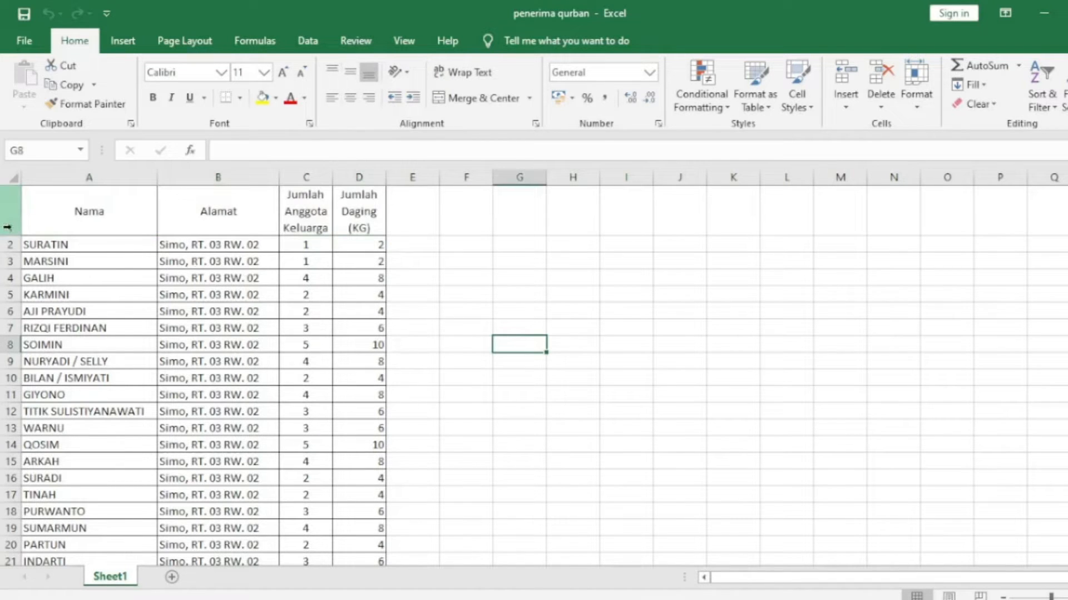
Insert one blank row above the table's header row.
right_click(8, 222)
left_click(61, 342)
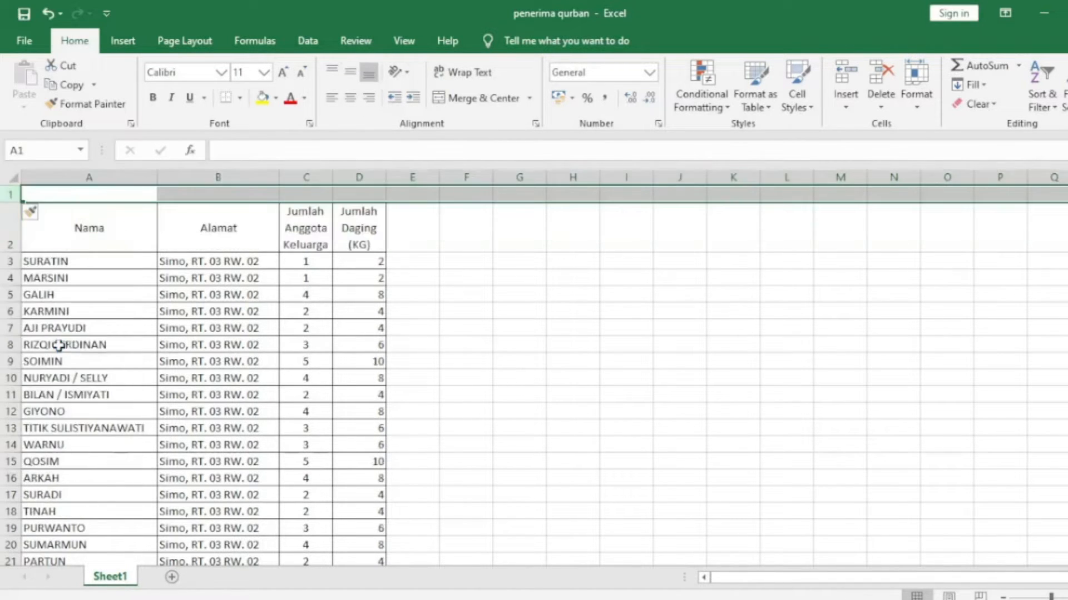
left_click(503, 361)
left_click(102, 196)
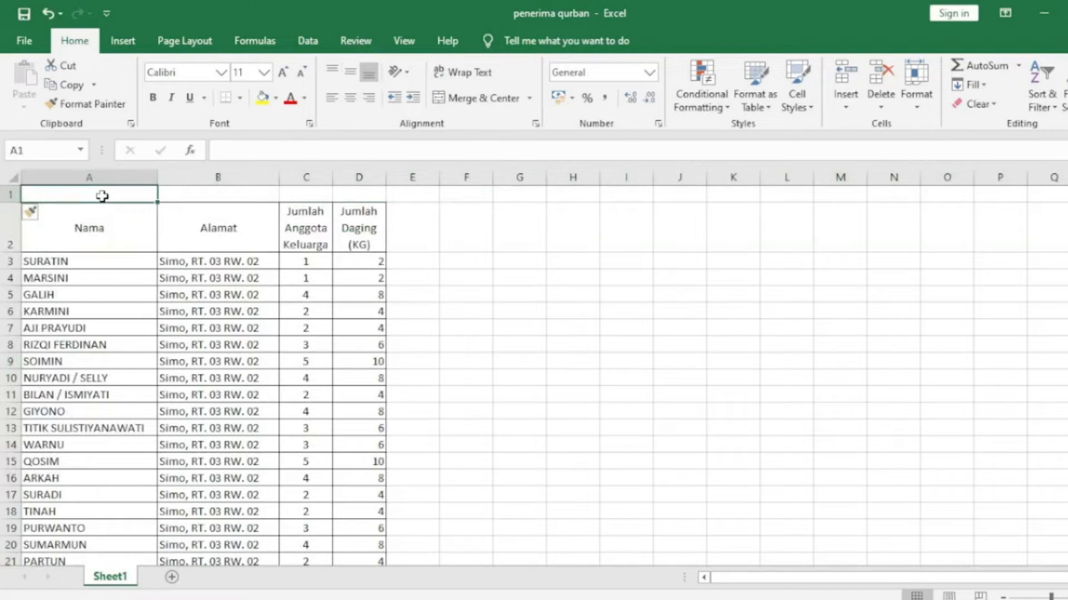
type("mas")
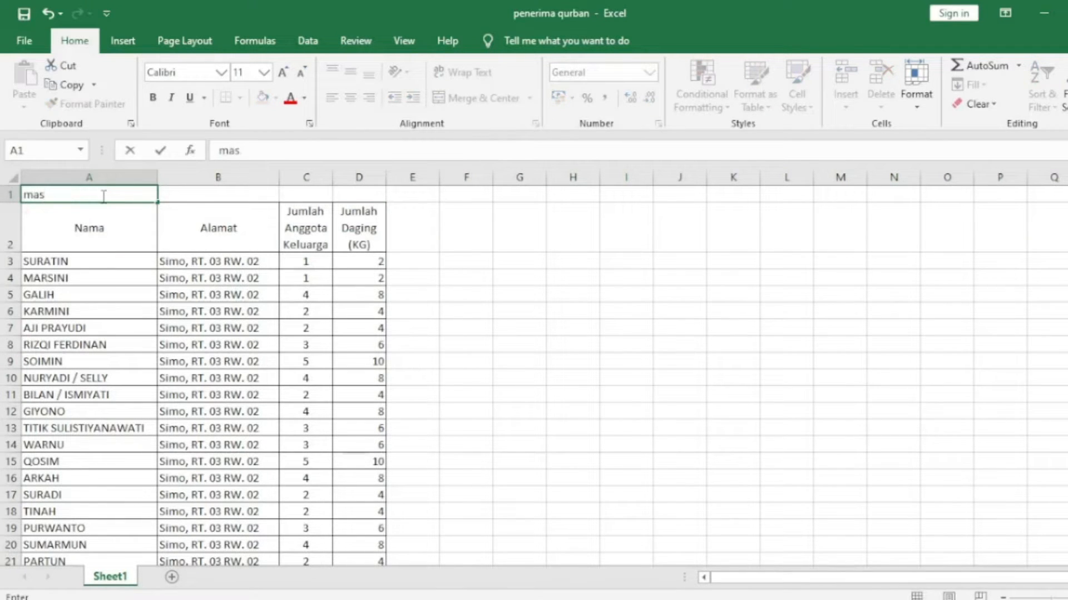
type("jidA")
left_click(472, 300)
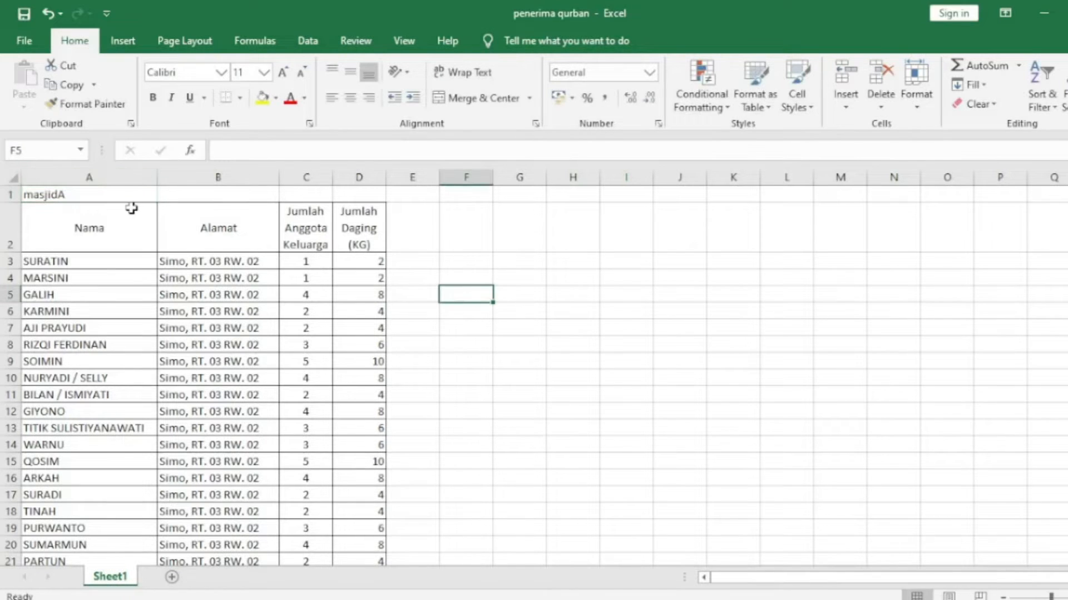
left_click(114, 197)
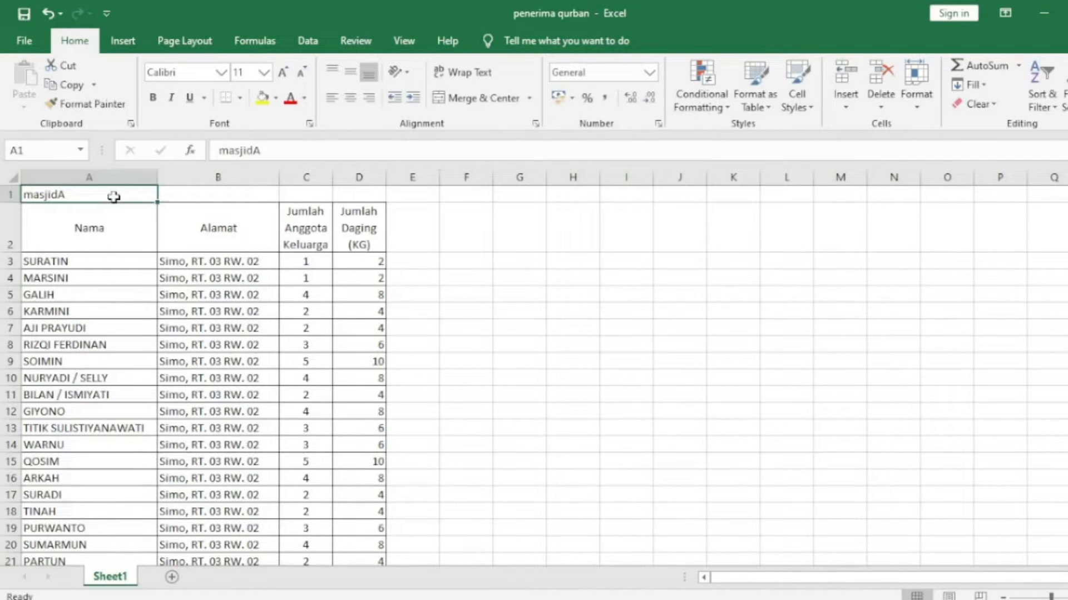
left_click(559, 340)
left_click(115, 197)
key("Delete")
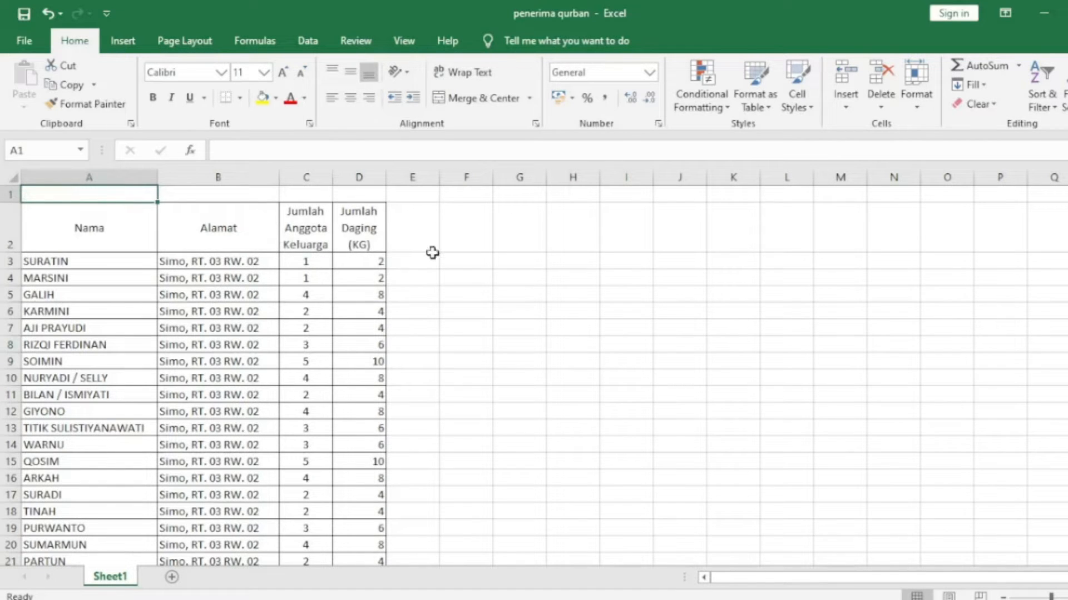
Insert six more blank rows above the table's header row.
left_click(477, 295)
left_click_drag(10, 195, 12, 310)
right_click(10, 262)
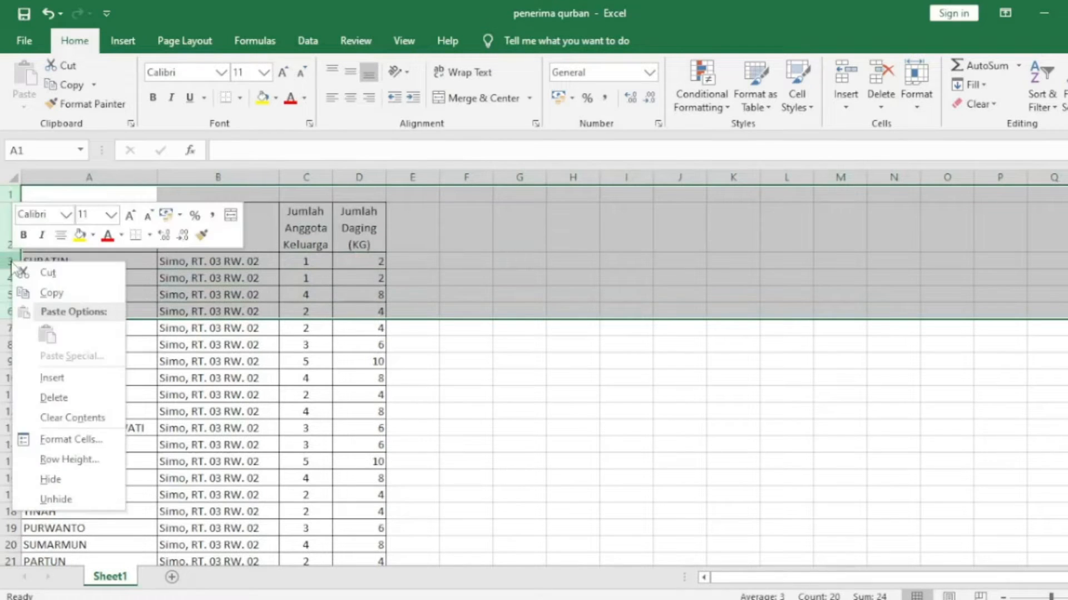
left_click(71, 386)
left_click(594, 433)
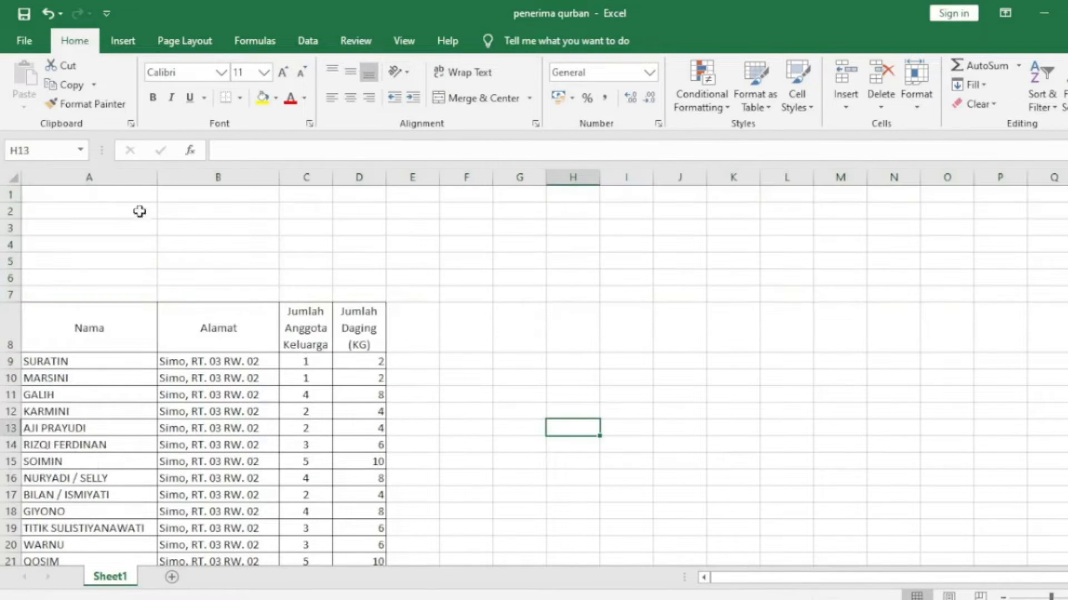
left_click(174, 239)
left_click(362, 225)
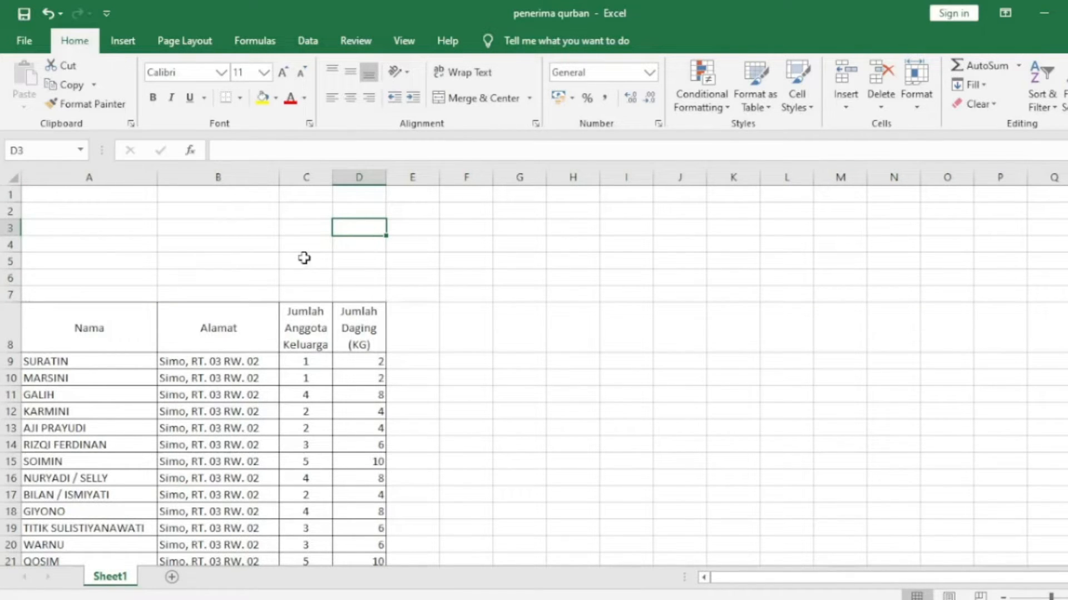
Insert a text box in the blank area above the table, enlarged to span from column A's edge past column D.
left_click(123, 43)
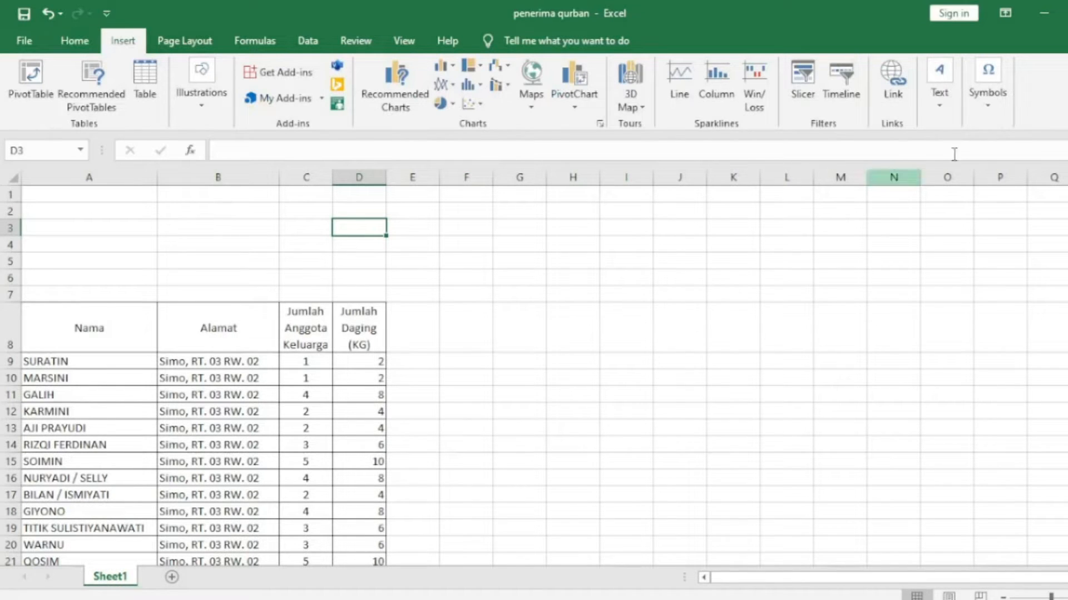
left_click(943, 100)
left_click(941, 166)
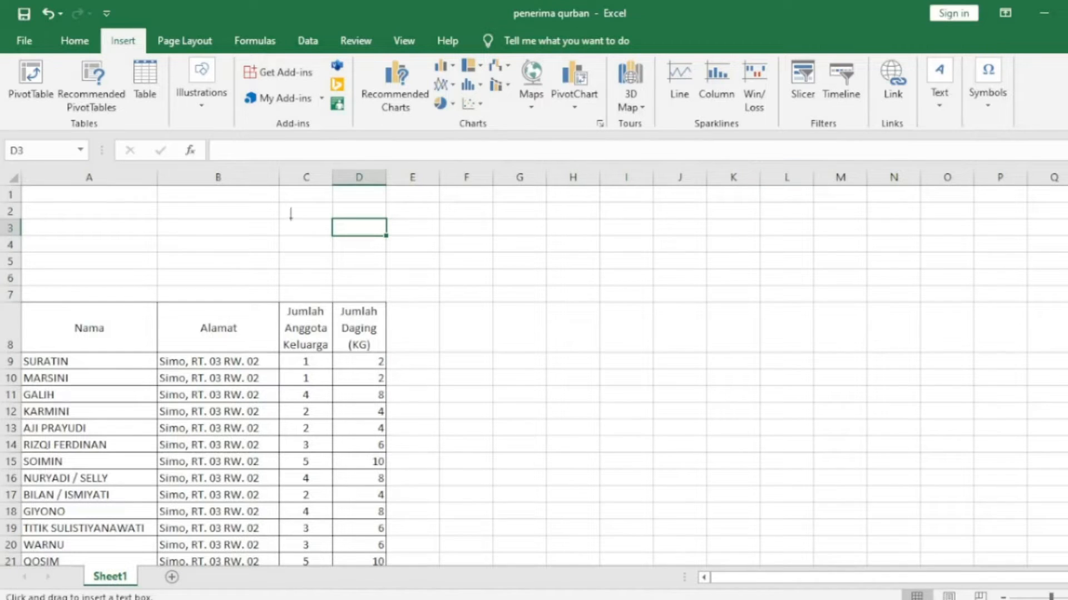
left_click(140, 233)
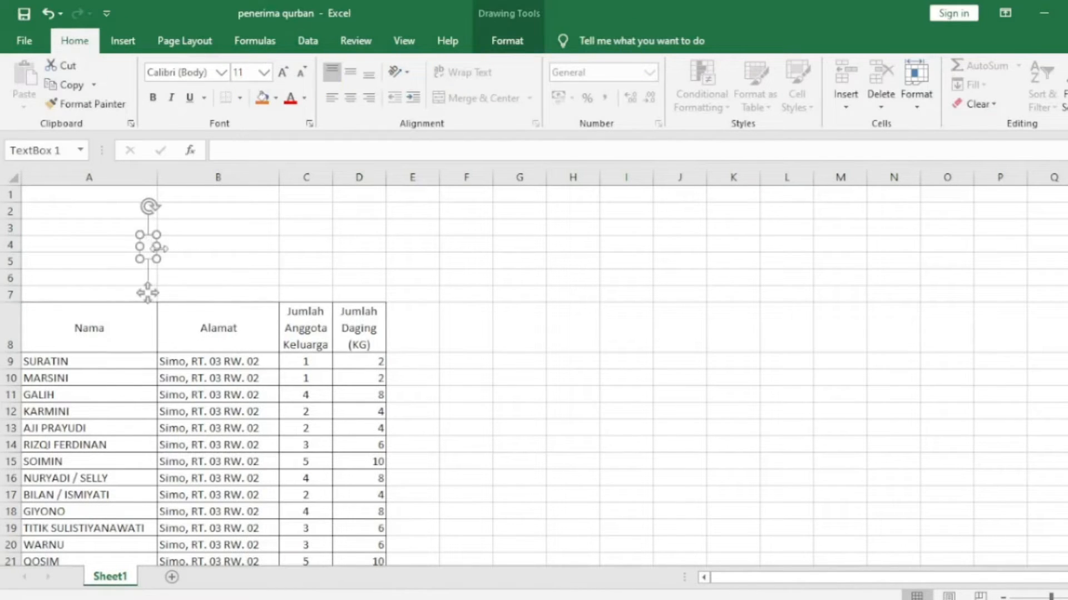
left_click_drag(386, 264, 393, 262)
left_click_drag(267, 262, 271, 289)
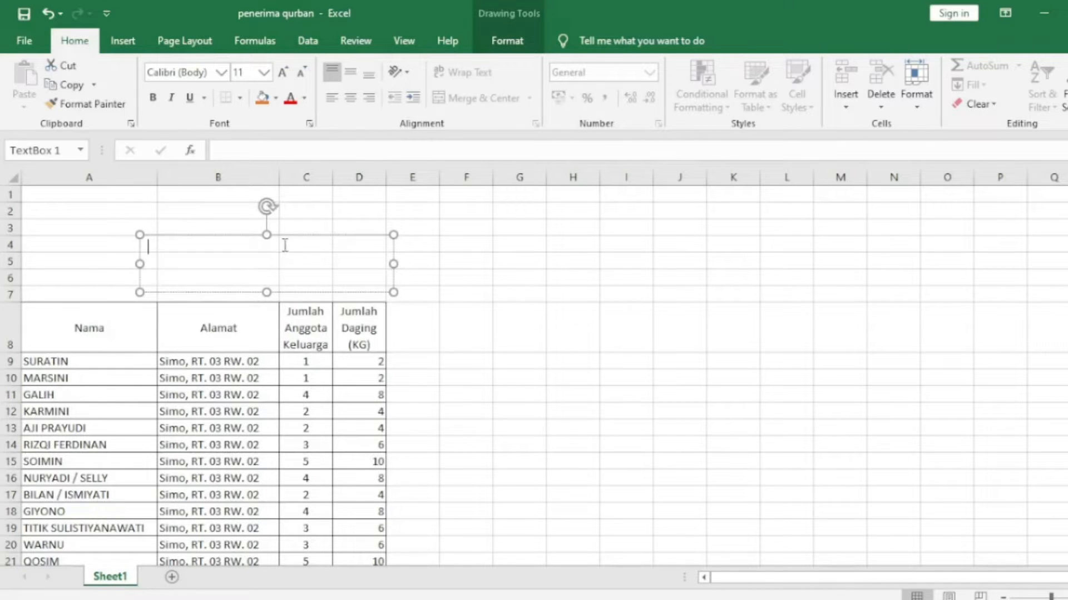
Move the empty text box up and over so it sits across rows 2 to 5 above the table.
left_click_drag(284, 235, 248, 215)
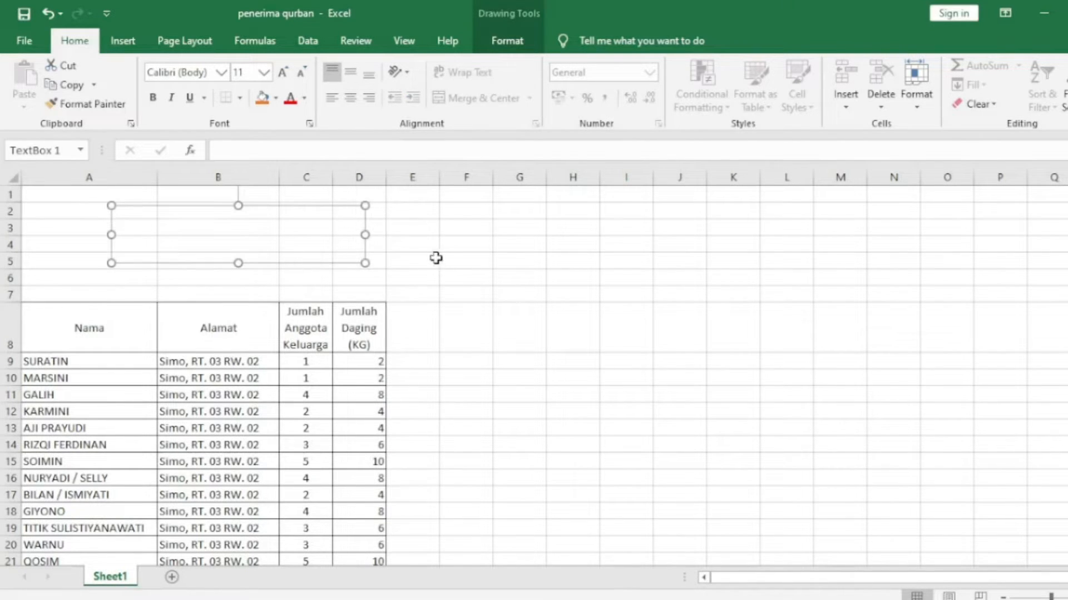
left_click(436, 259)
left_click(424, 233)
left_click(433, 292)
left_click(447, 245)
Enter the title "MASJID DARUL HIKMAH" in the text box and center it.
left_click(261, 251)
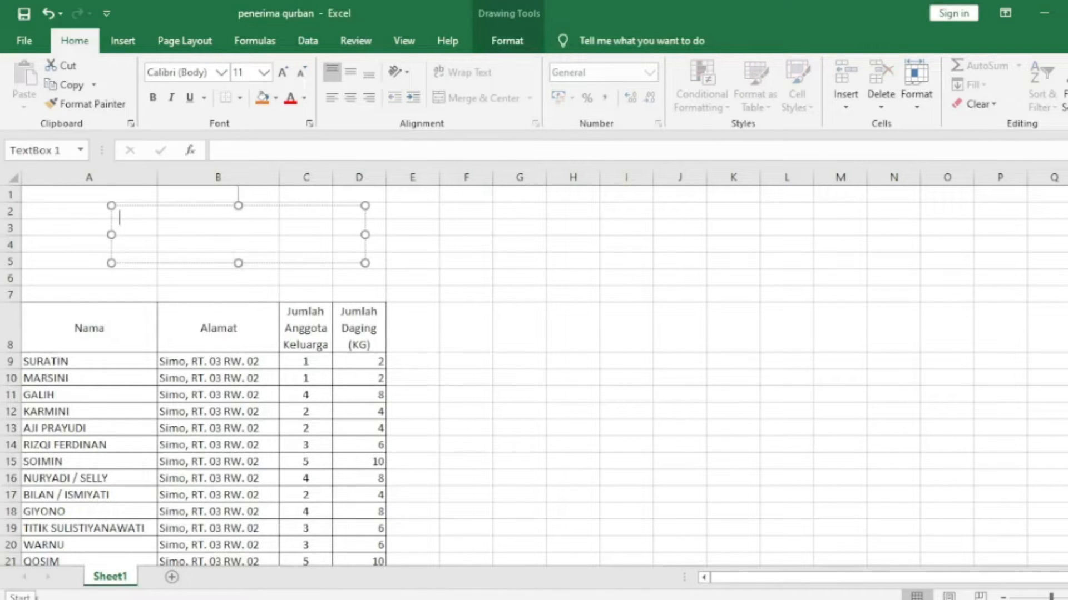
type("MASJID DARUL ")
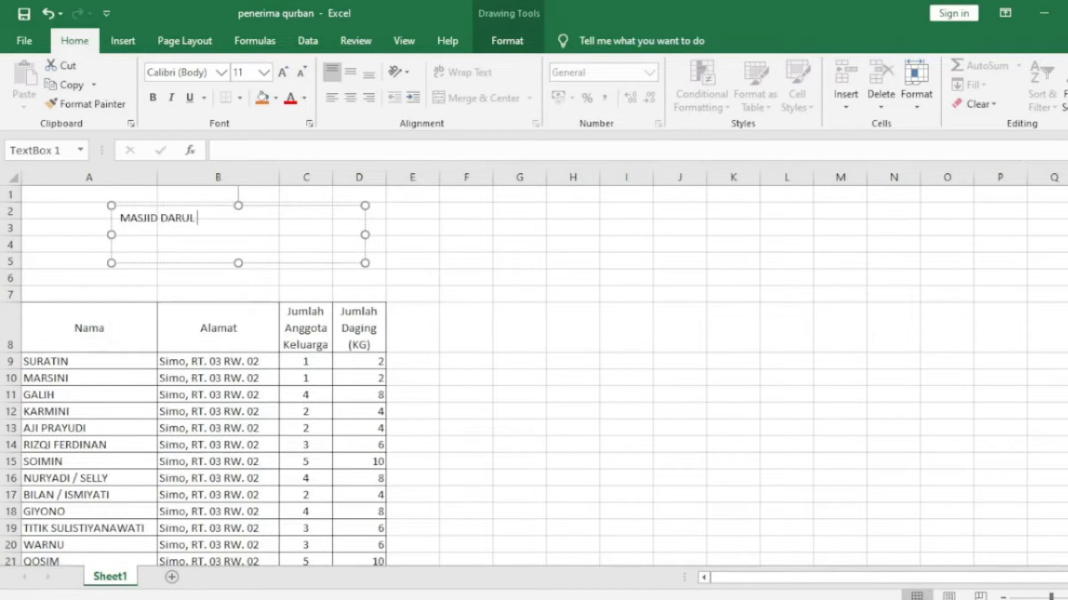
type("HIKMAH")
left_click(351, 99)
left_click(435, 272)
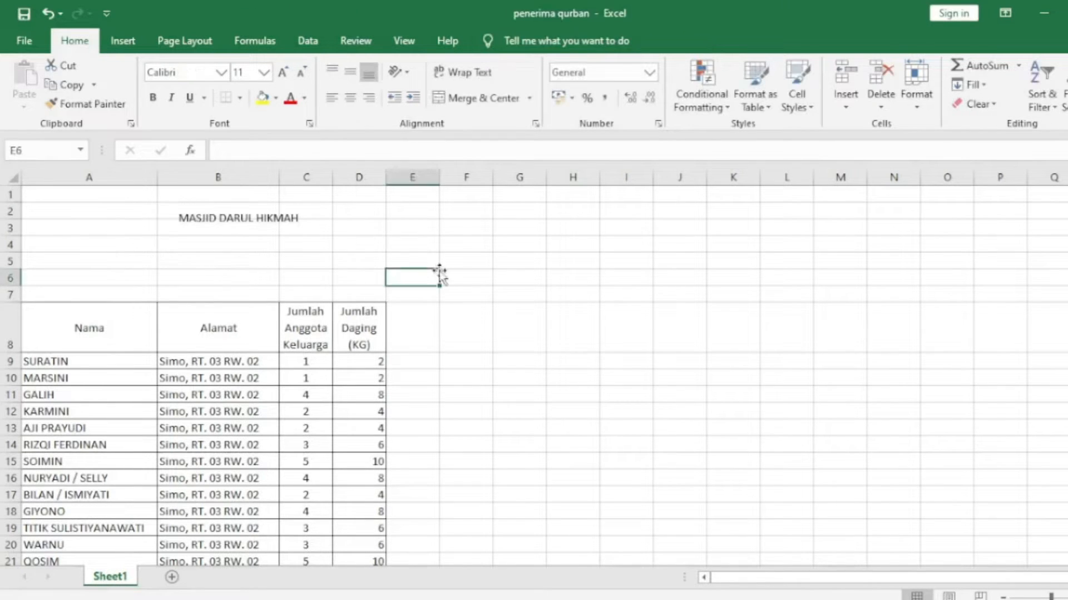
Move the "MASJID DARUL HIKMAH" text box slightly down so it spans rows 2 to 6 above the table.
left_click(283, 218)
mouse_move(264, 207)
left_mouse_down()
mouse_move(272, 225)
mouse_move(267, 216)
left_mouse_up()
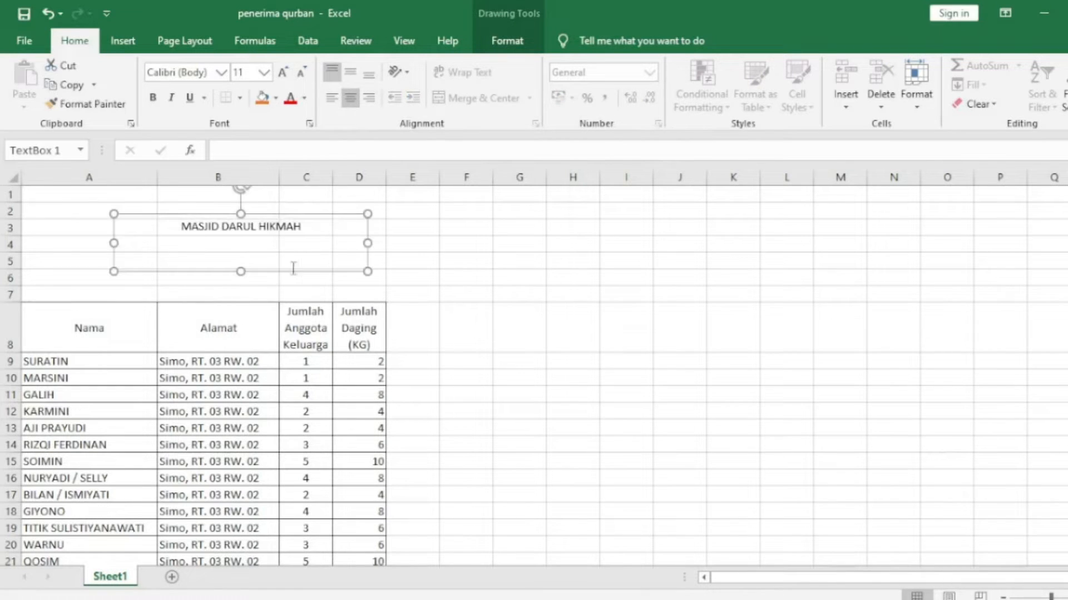
left_click(411, 260)
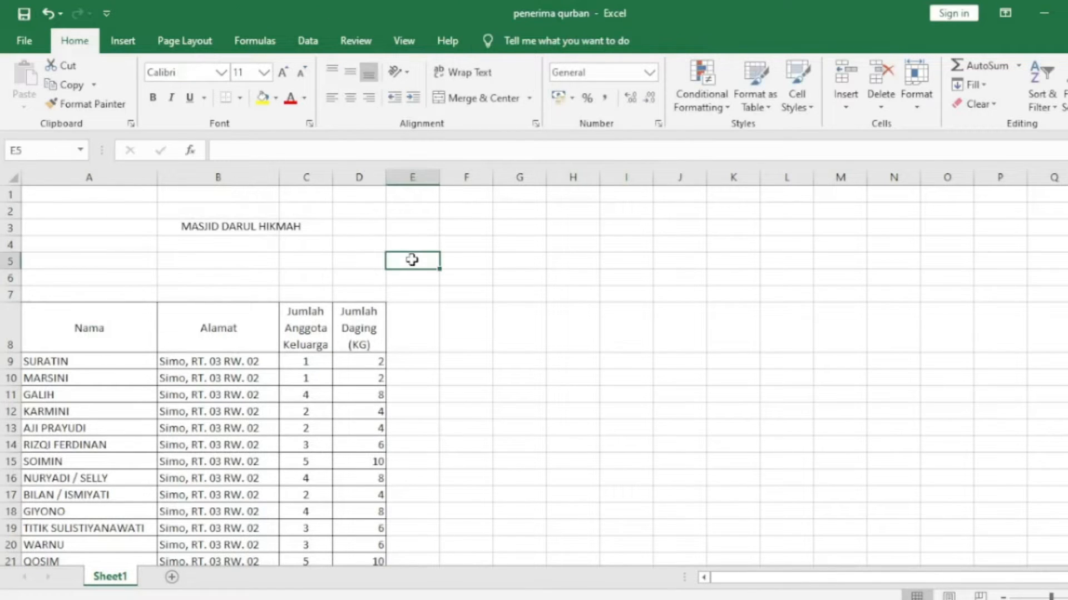
left_click(233, 224)
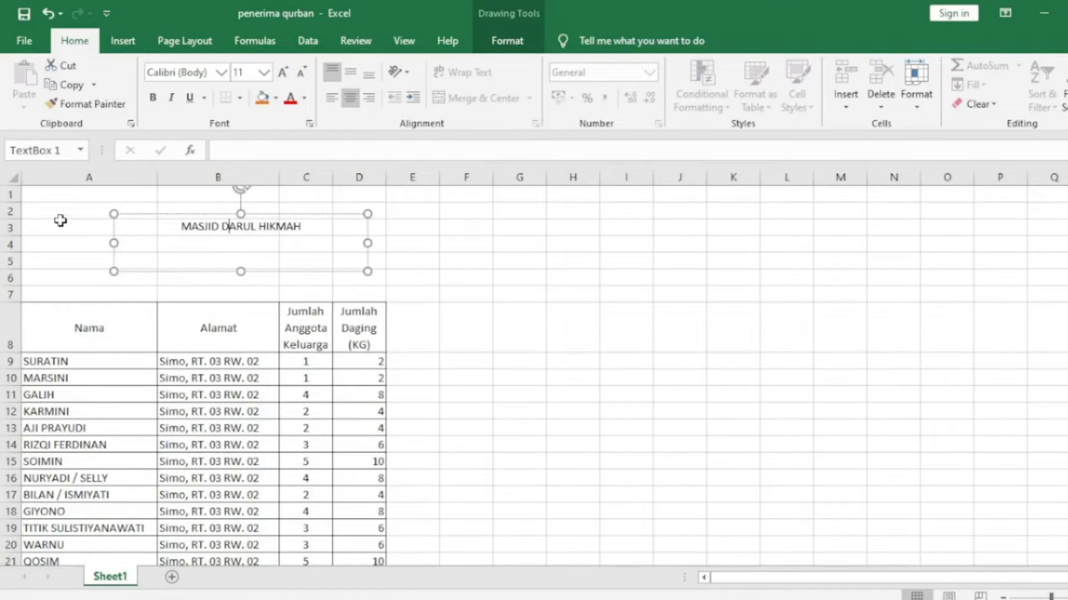
left_click(122, 41)
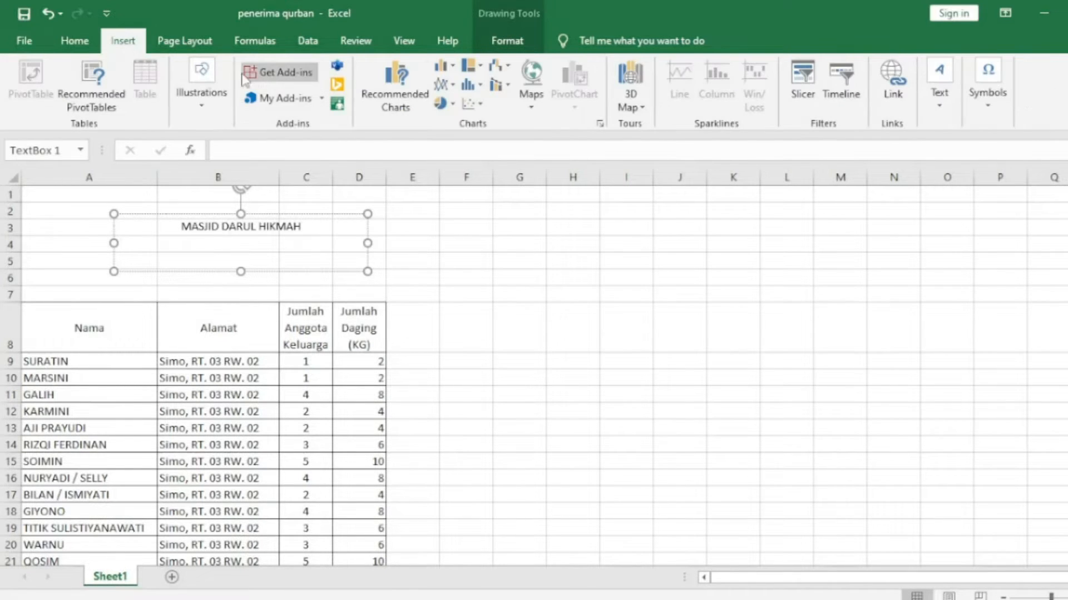
left_click(67, 41)
left_click(25, 42)
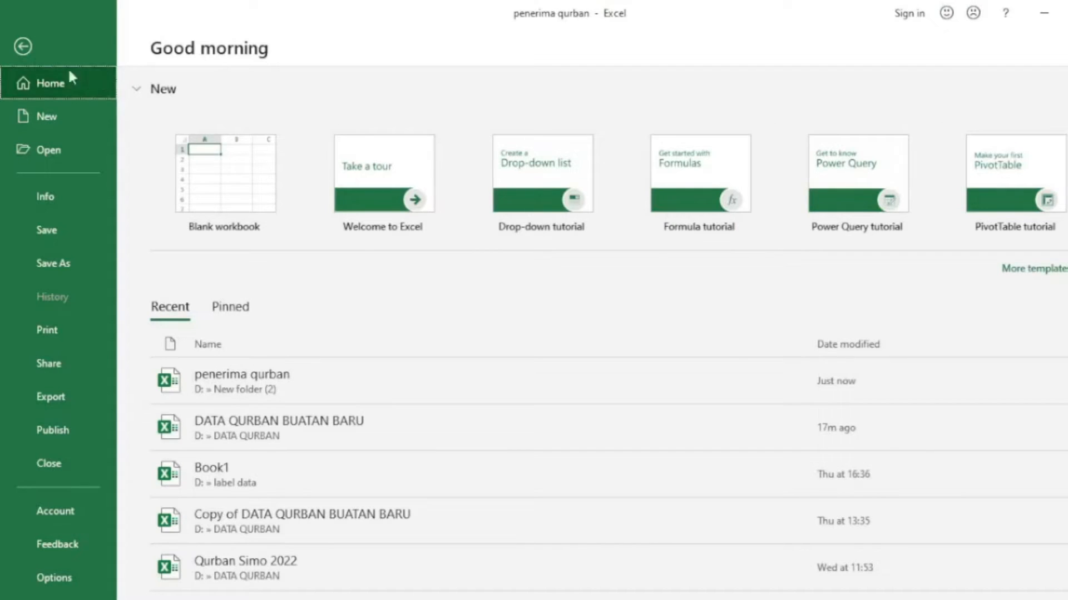
left_click(26, 48)
left_click(91, 239)
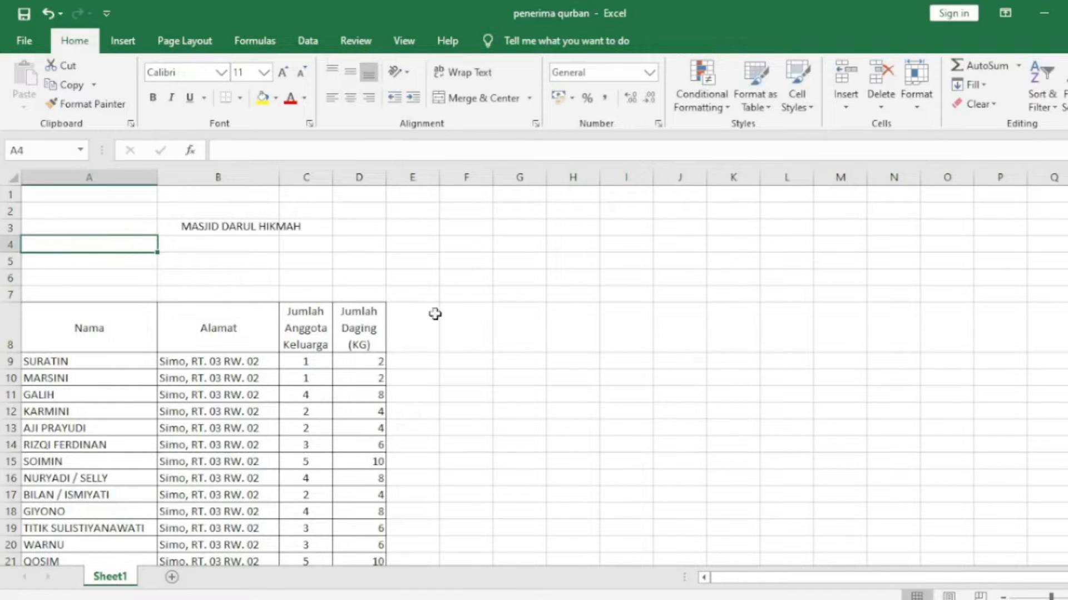
left_click(516, 327)
left_click_drag(84, 329, 382, 509)
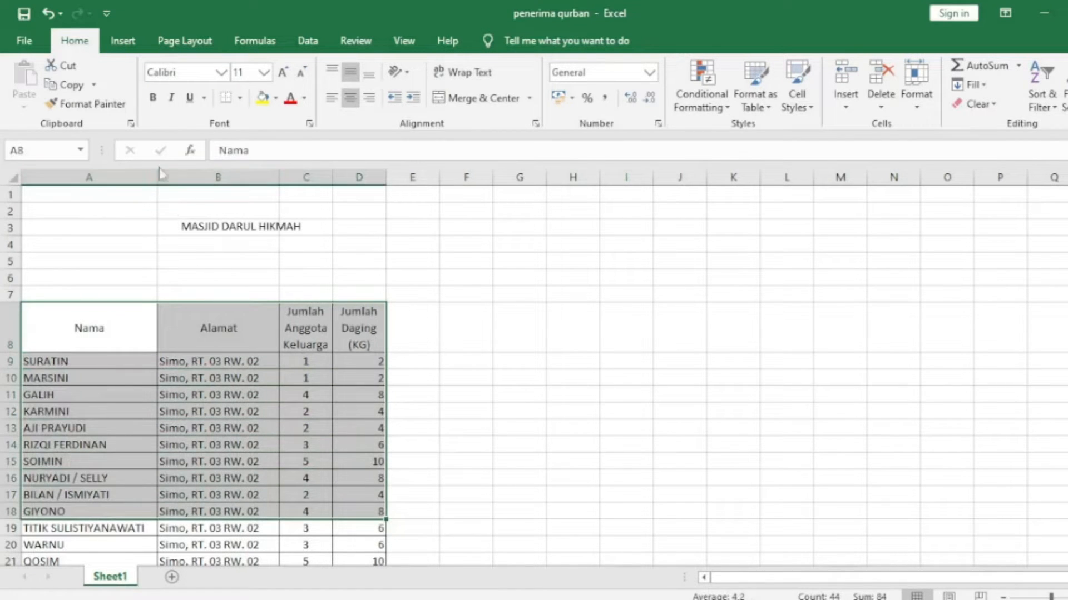
left_click(191, 259)
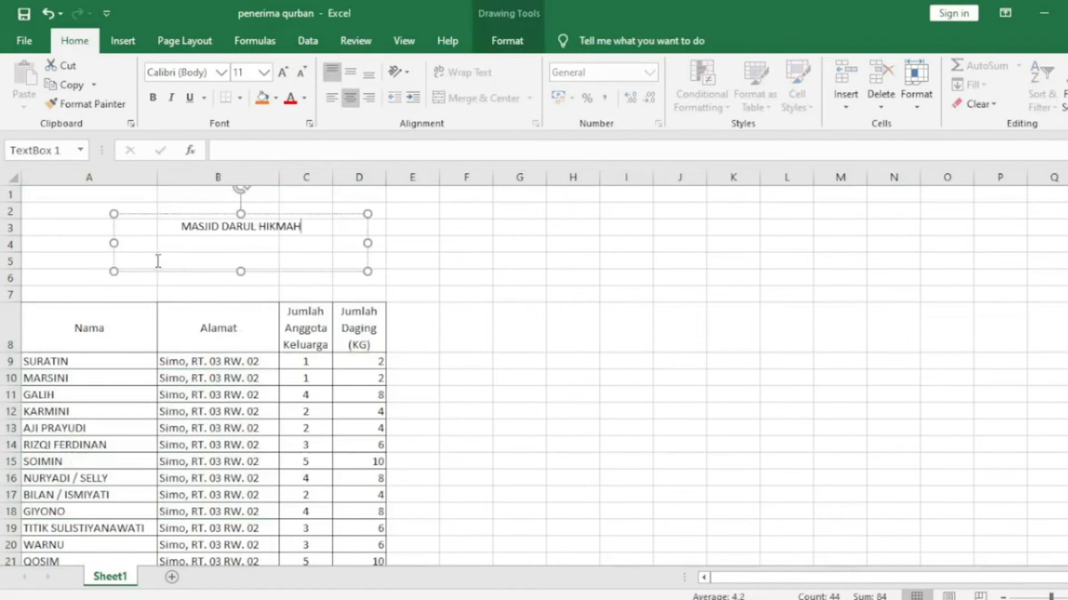
Enter the sample text "SWRFDSF" in cell A5 above the table and delete it again.
left_click(71, 264)
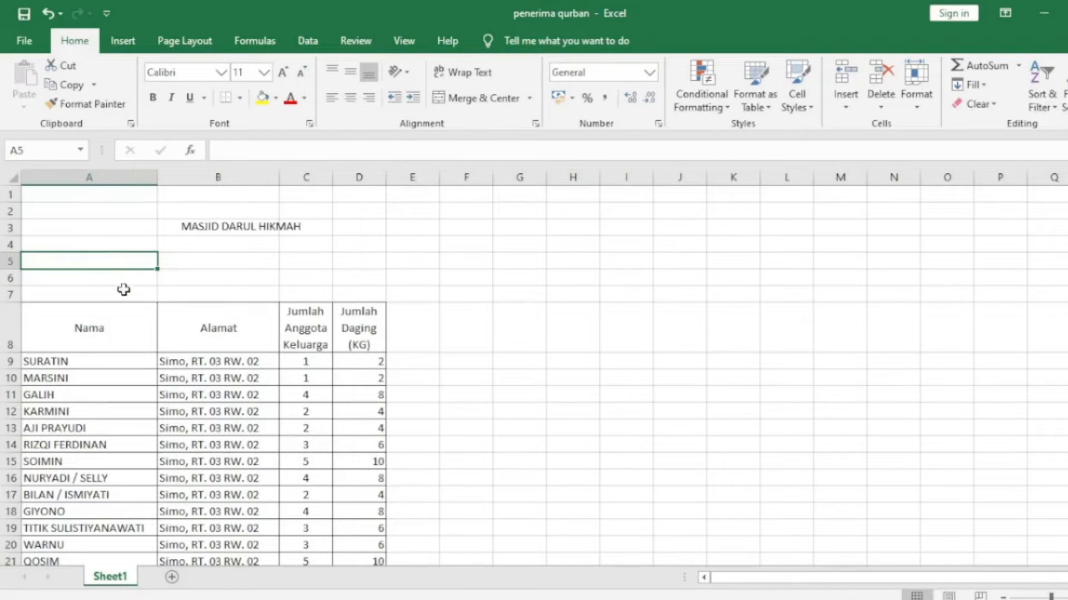
type("SWRFDSF")
left_click(267, 287)
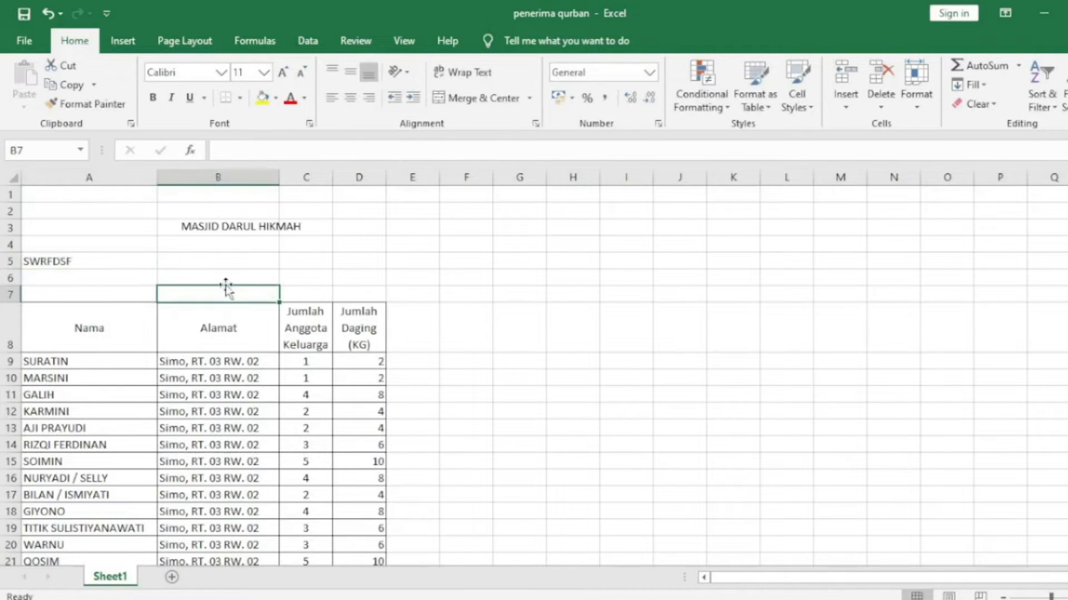
left_click(139, 265)
left_click(57, 276)
left_click(69, 259)
key("Delete")
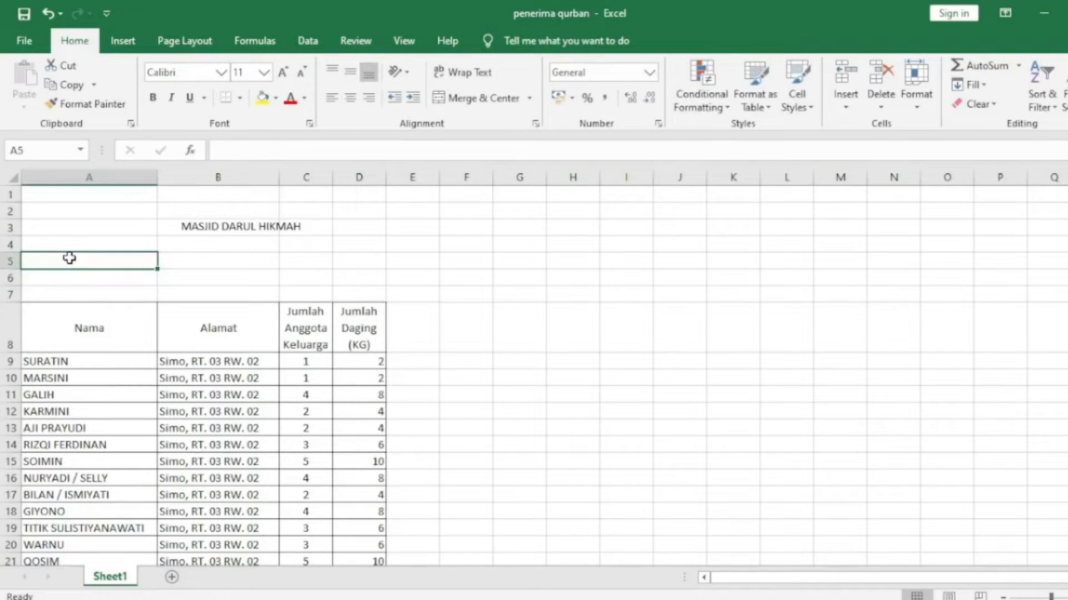
Switch to New folder (2) on drive D and open the Label document in Word.
left_click(500, 299)
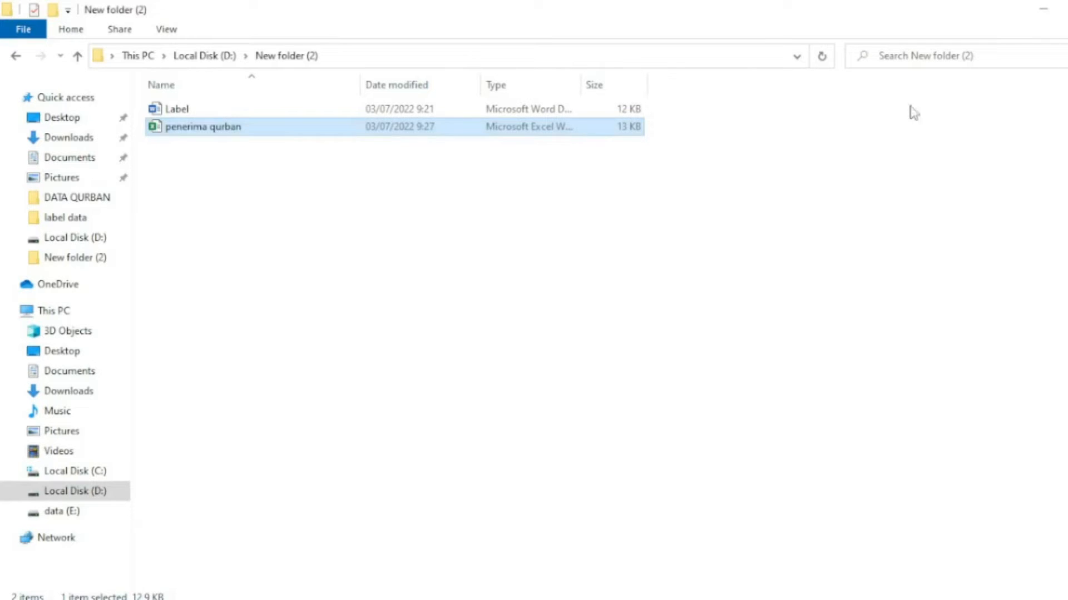
left_click(550, 262)
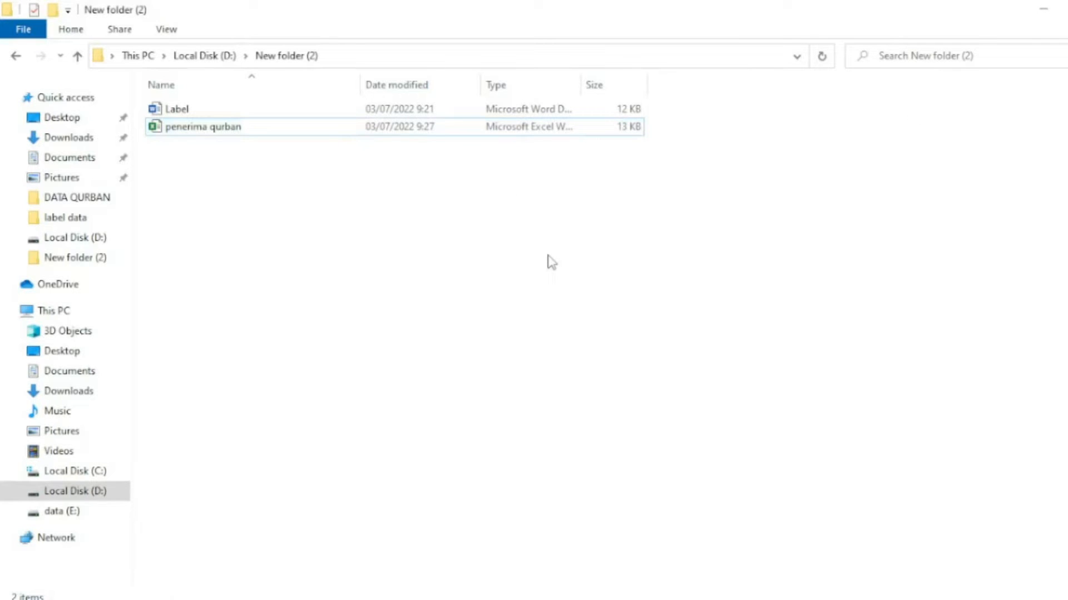
double_click(317, 111)
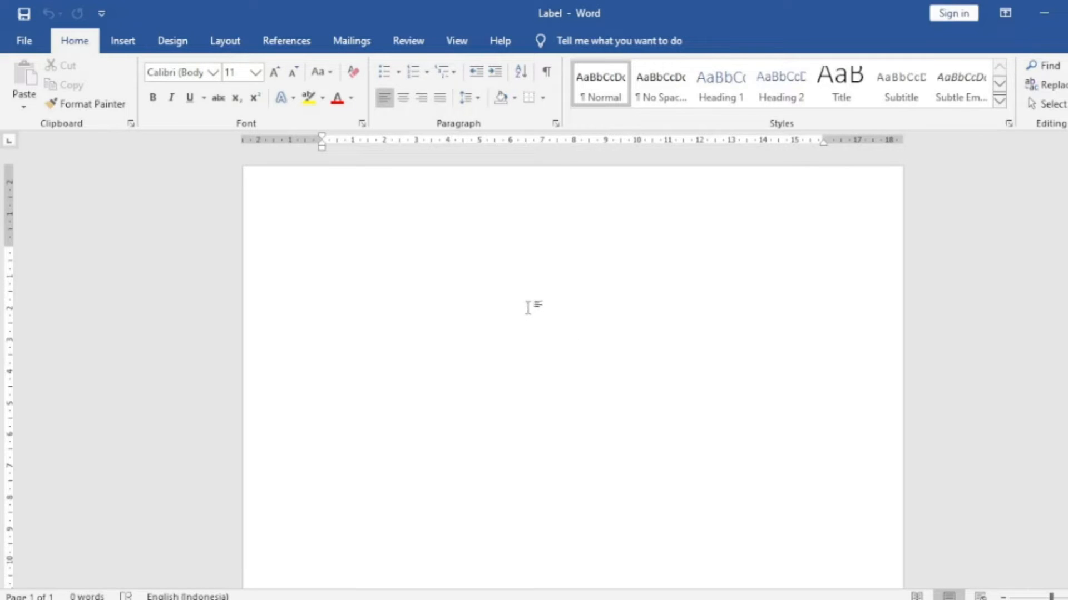
Start a new custom label definition for the Label document's mailings and name it "qurban".
left_click(356, 42)
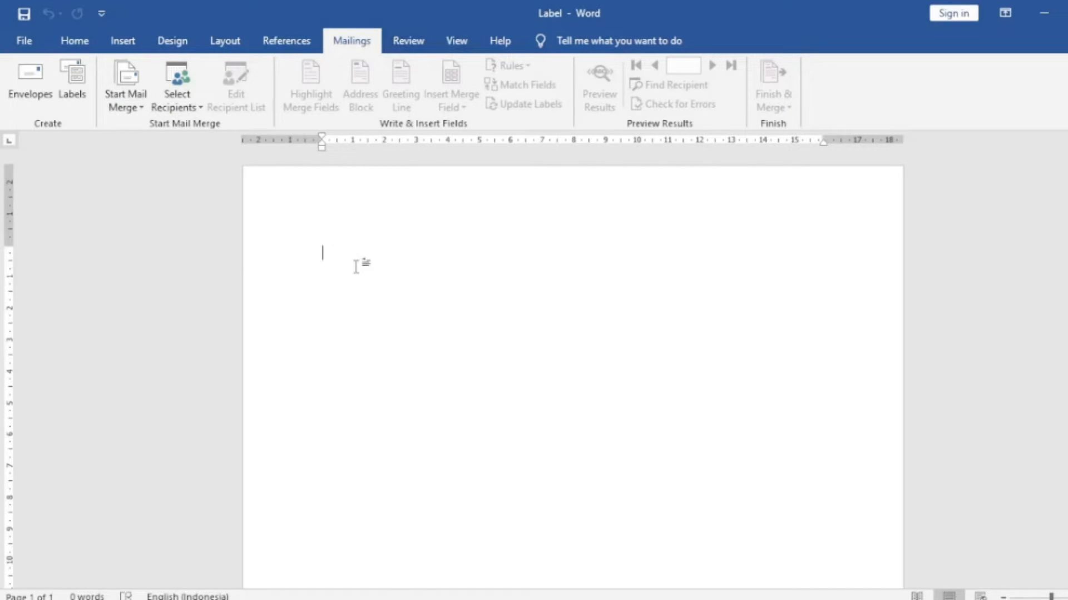
left_click(72, 84)
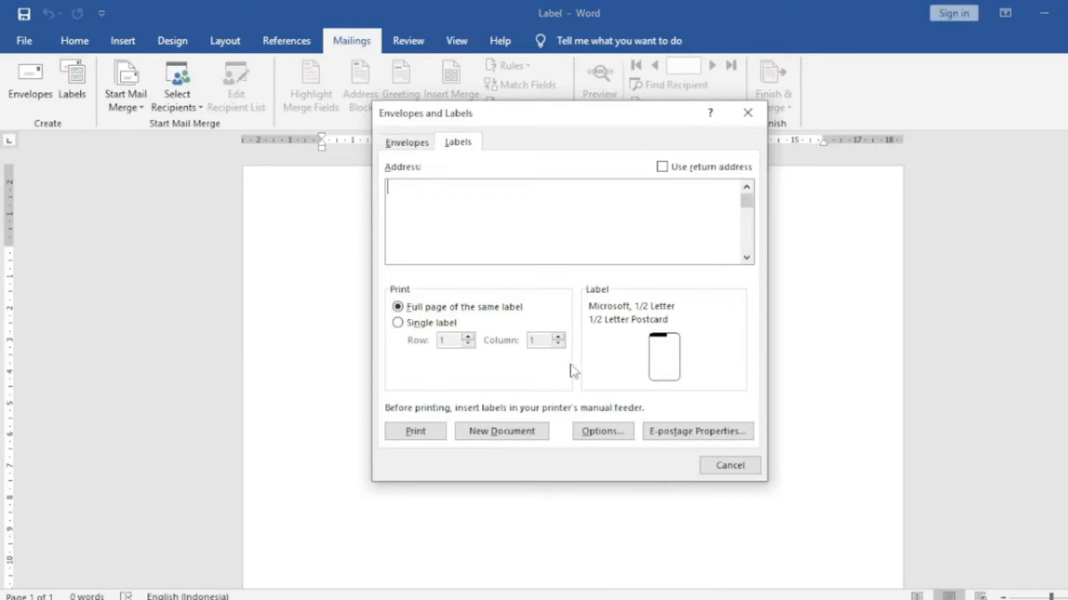
left_click(597, 435)
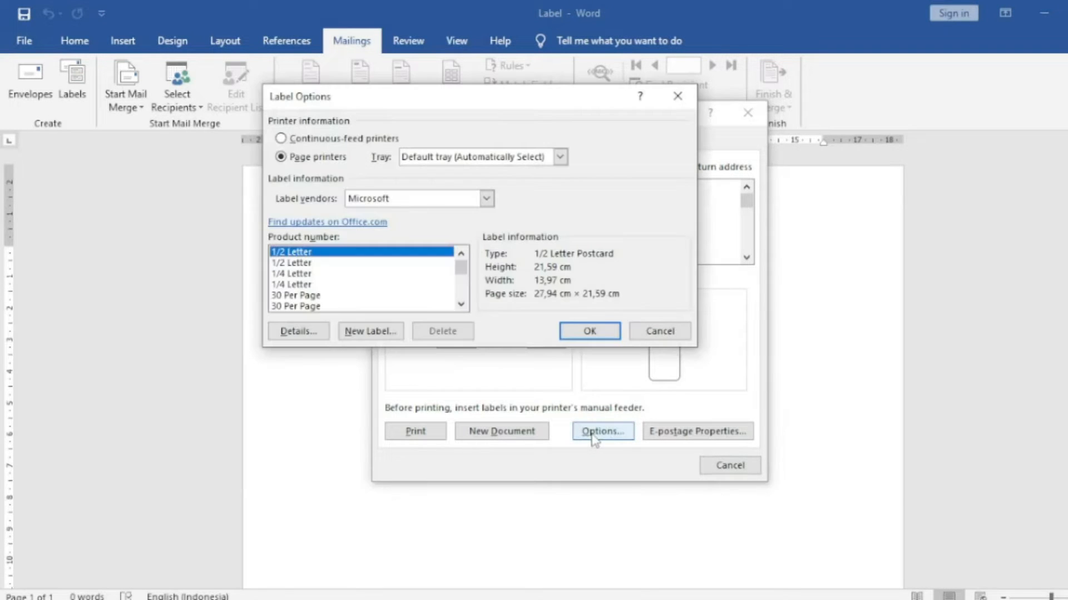
left_click(362, 331)
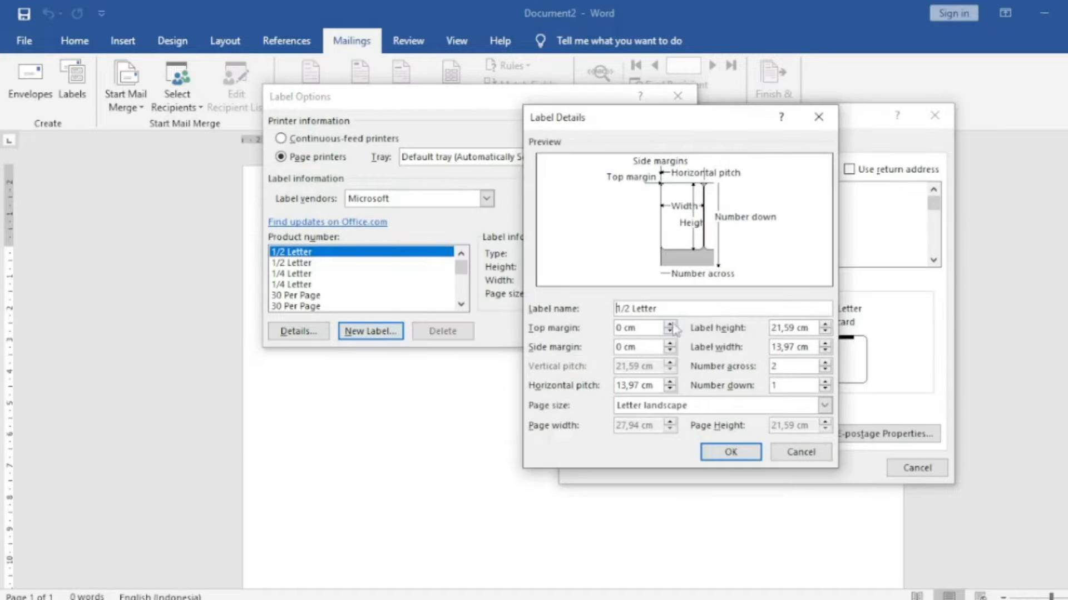
left_click_drag(667, 309, 590, 319)
type("qurban")
Set the qurban label's height to 3,2 cm and its width to 6,3 cm.
left_click_drag(795, 328, 734, 329)
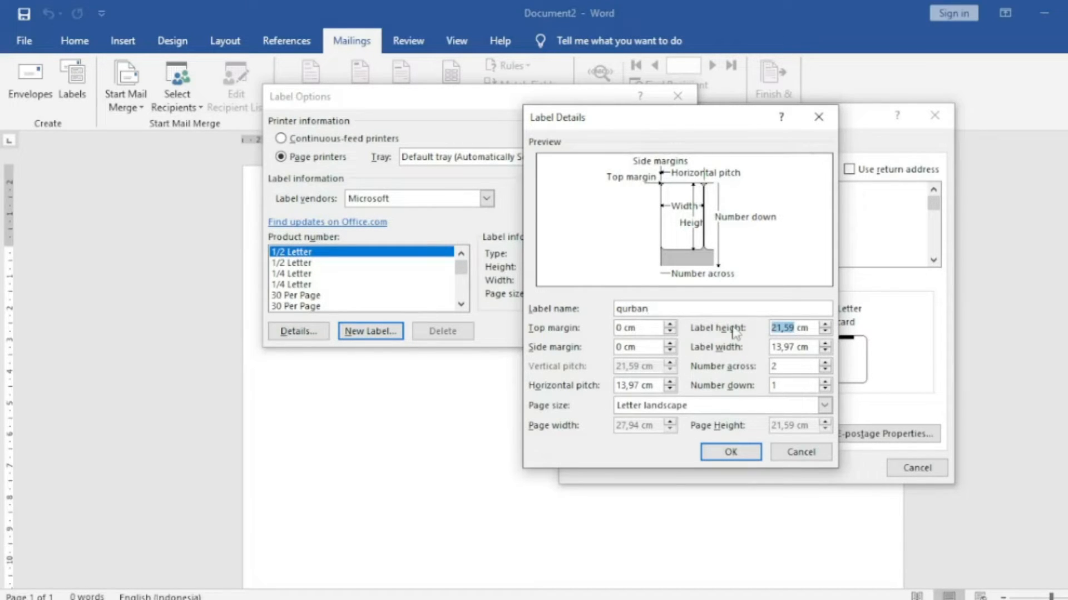
type("3,2")
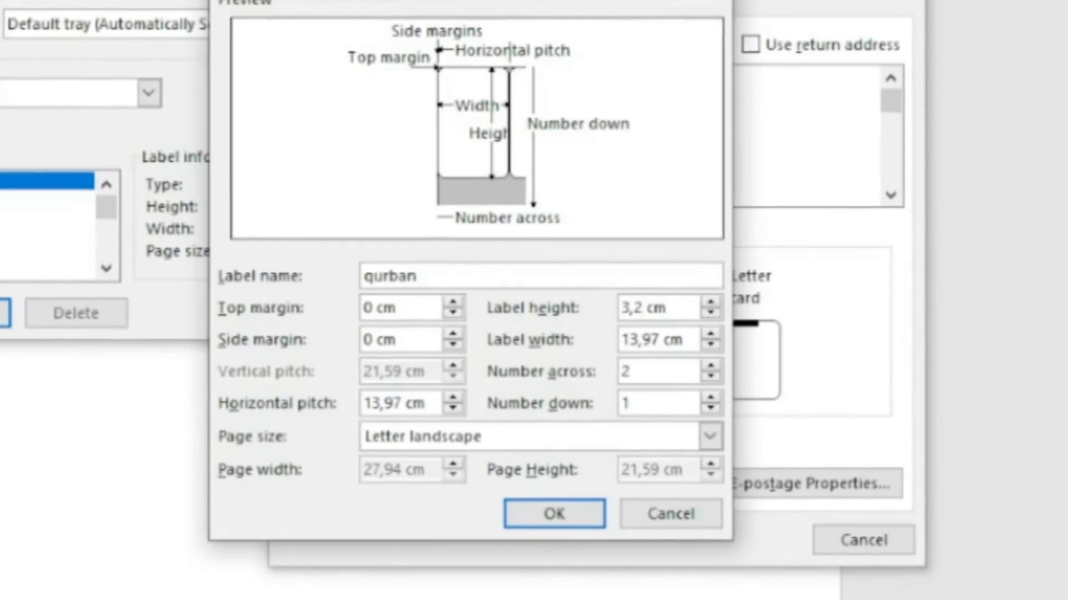
key("Tab")
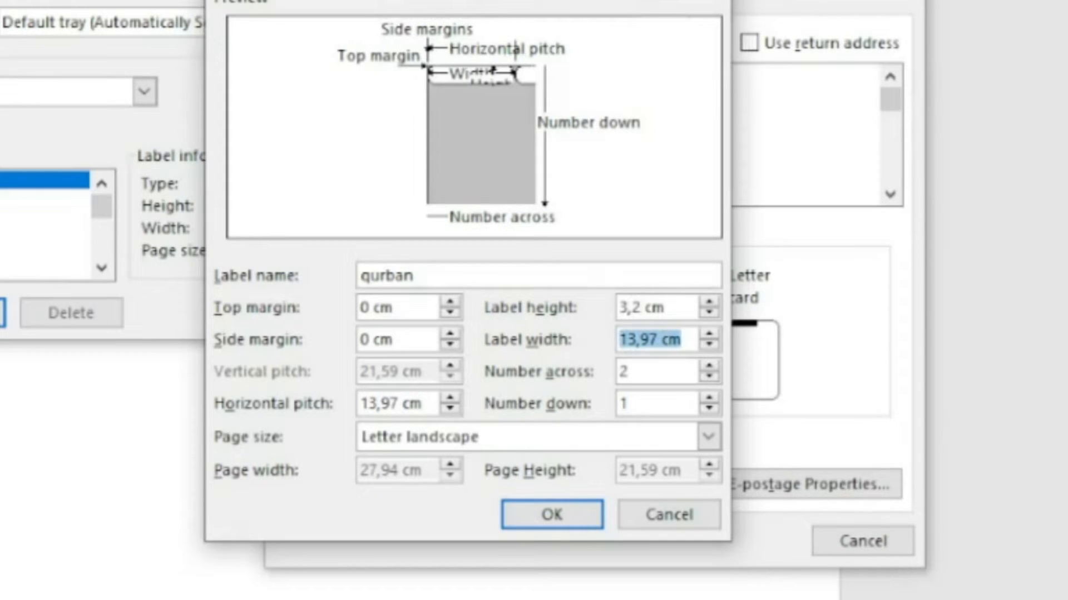
type("6")
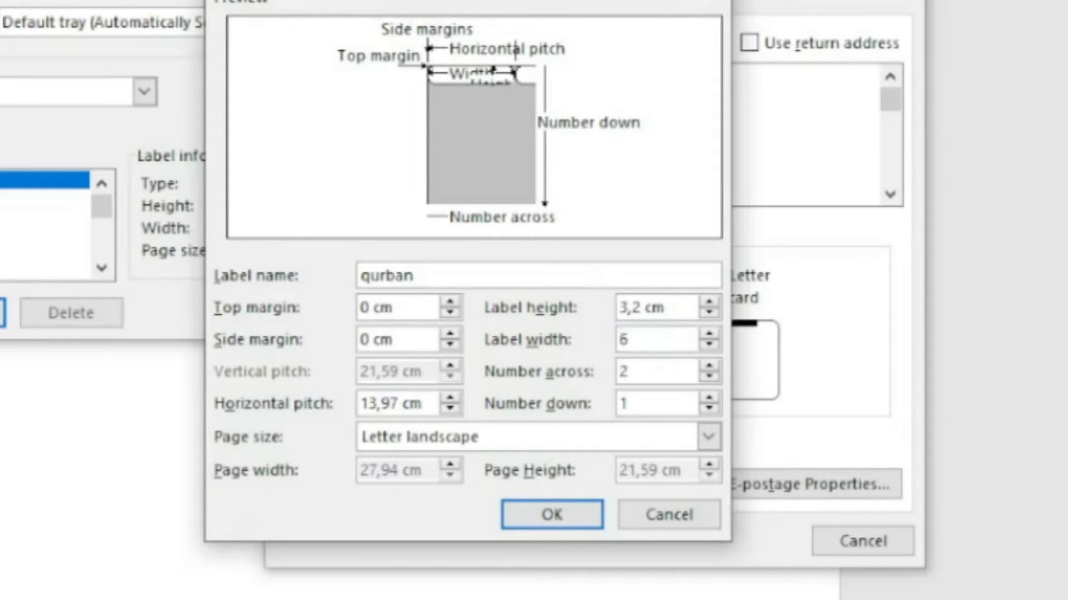
type(",3")
key("Tab")
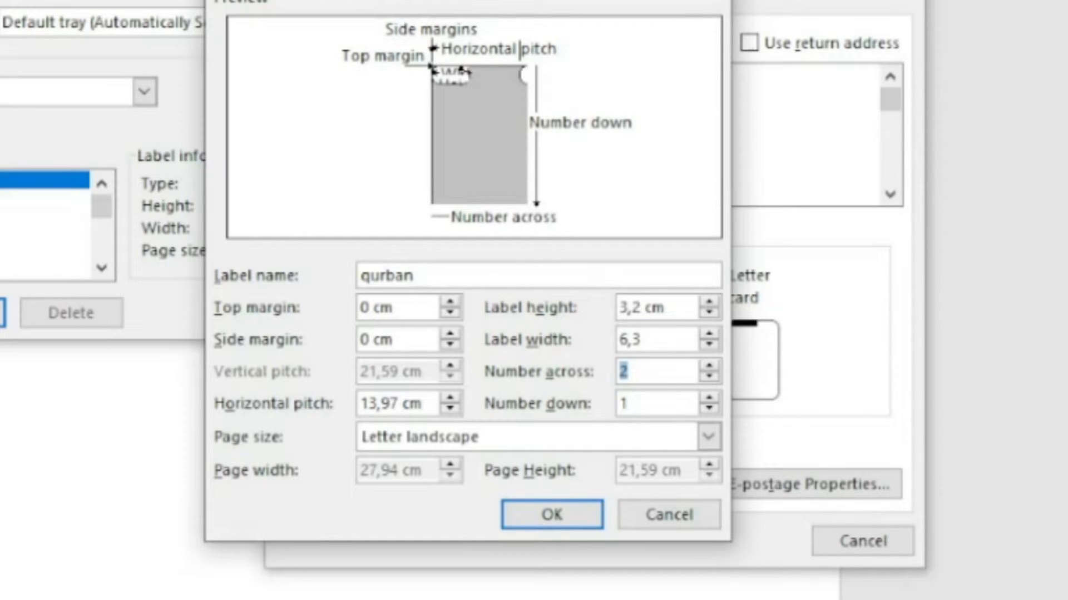
Set the label sheet layout to 3 labels across and 4 labels down.
type("3")
key("Tab")
type("4")
key("Tab")
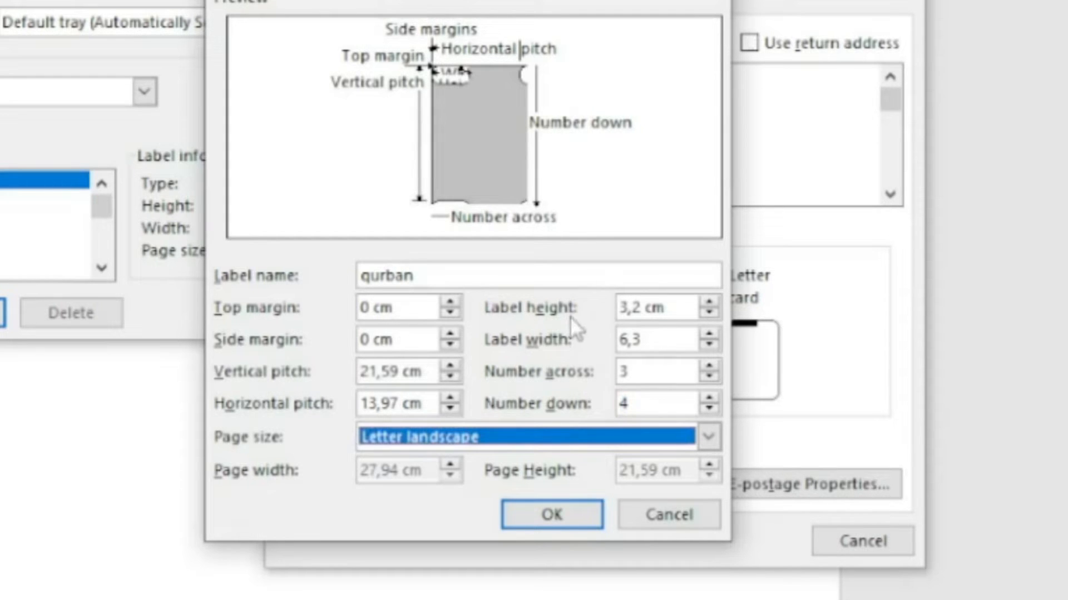
Give the label sheet a custom page size with a width of 19,5 cm and a height of 13,5 cm.
left_click(709, 436)
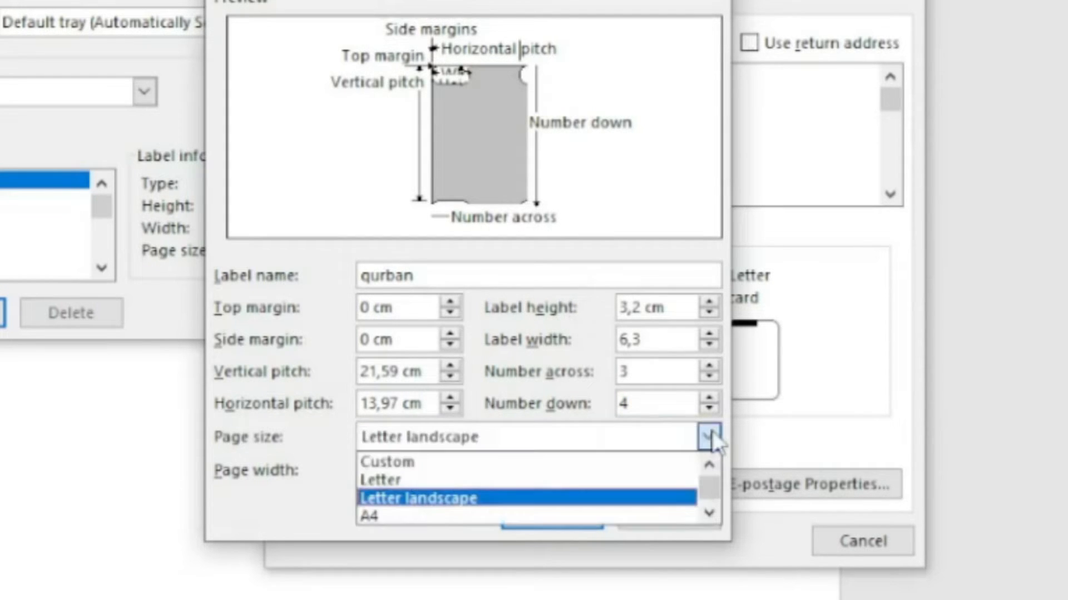
left_click(482, 463)
left_click_drag(398, 471, 288, 471)
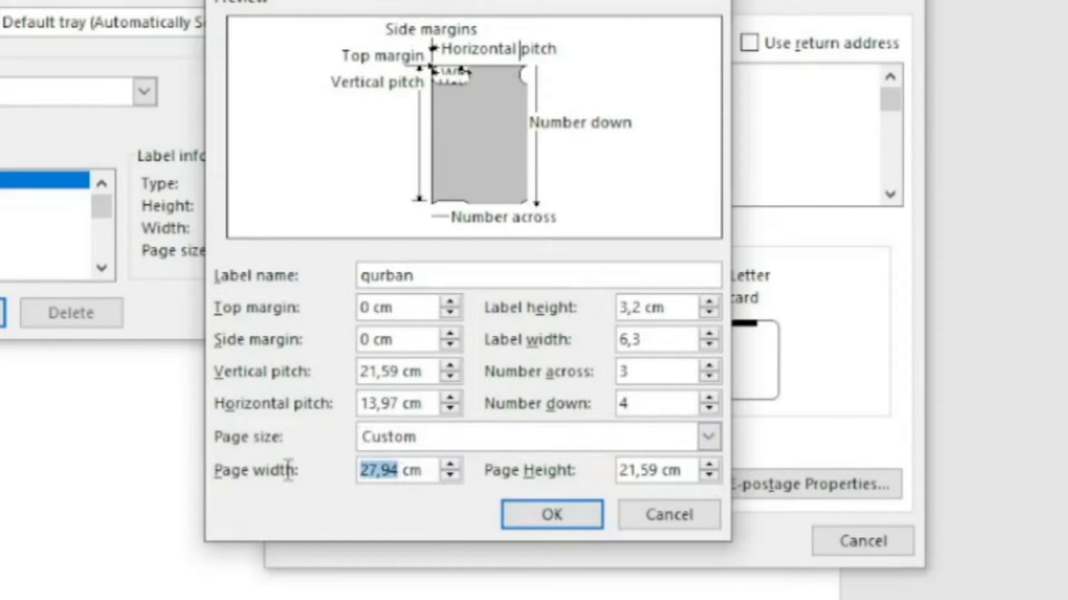
type("19,")
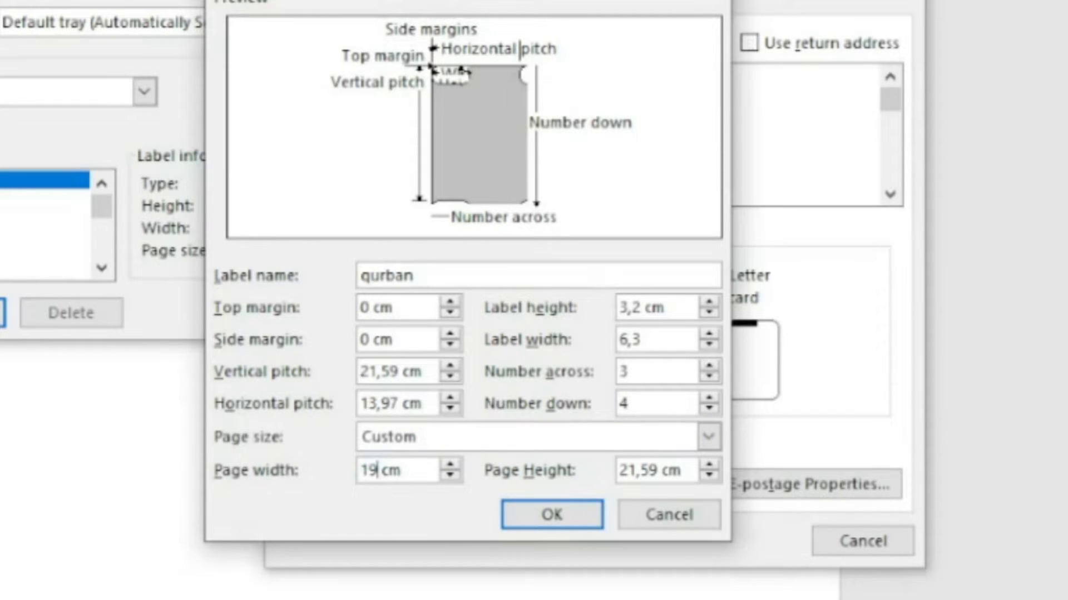
type("5")
key("Tab")
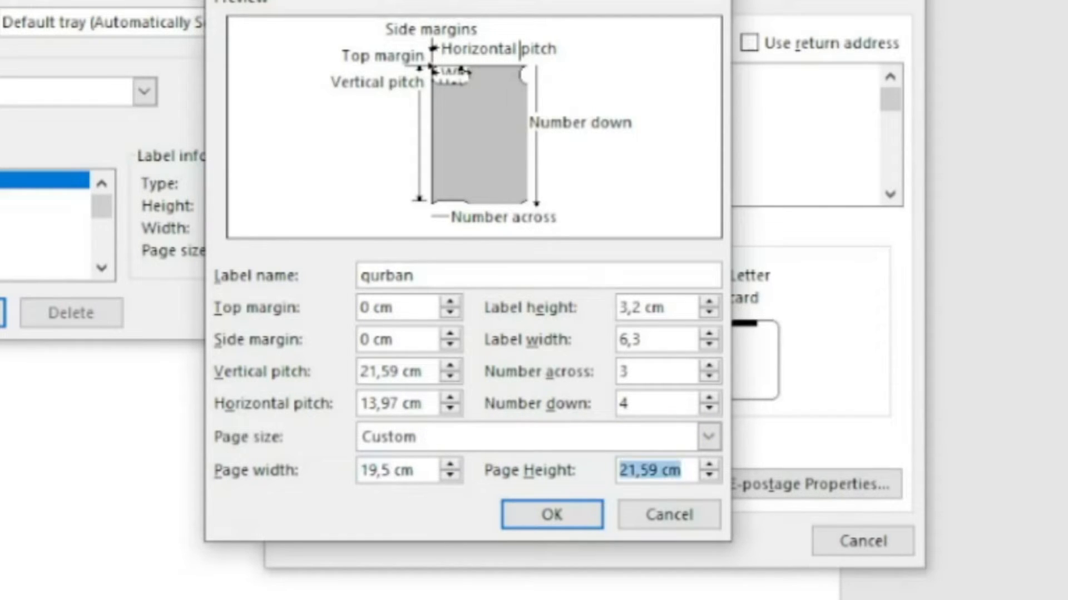
type("13,")
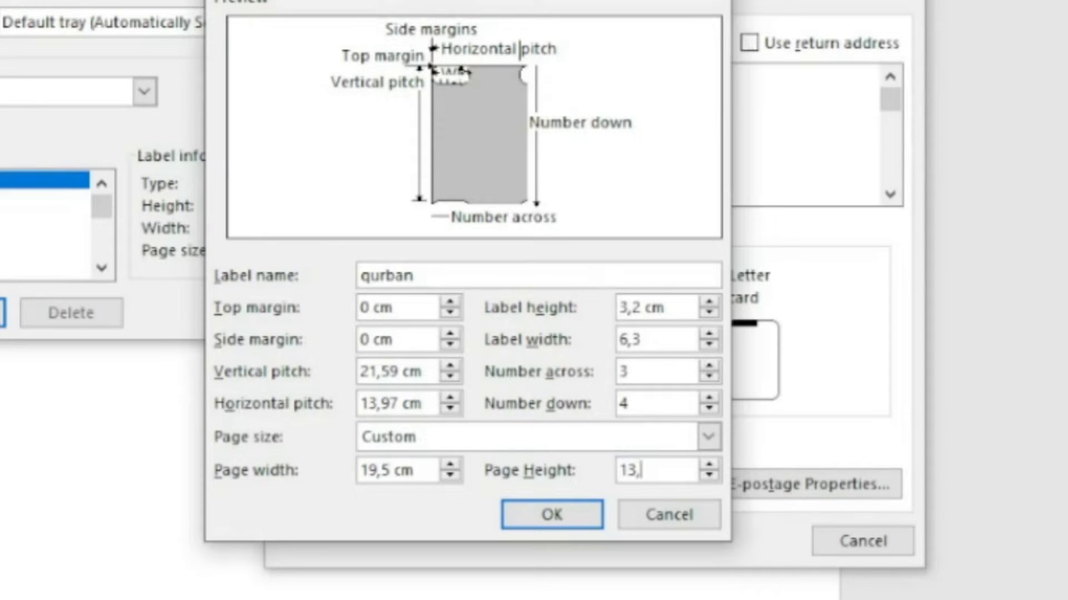
type("5")
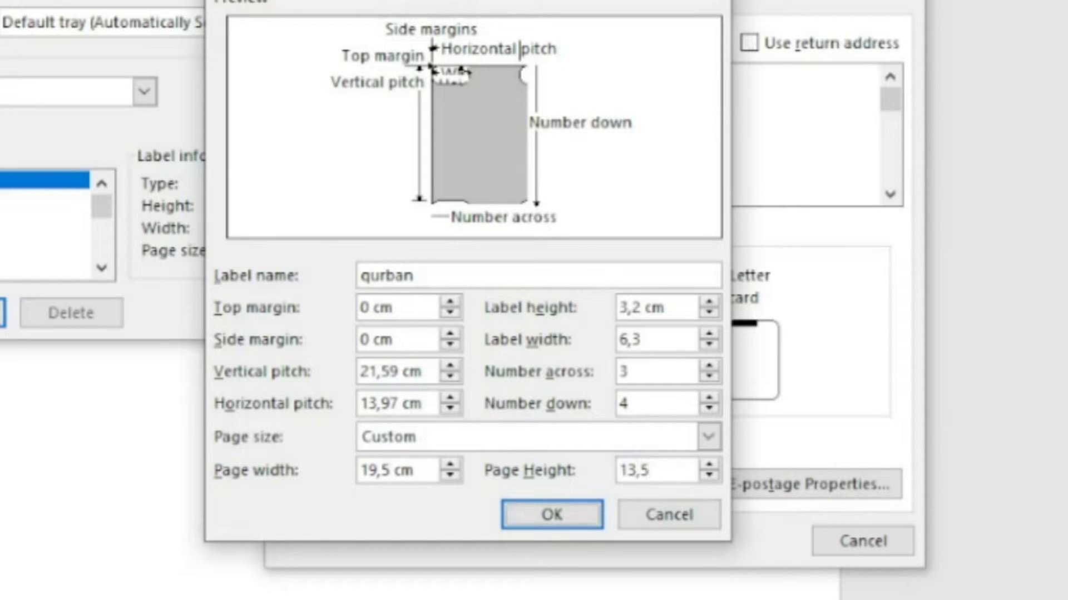
Set both the top margin and the side margin of the label sheet to 0,1 cm.
left_click(423, 343)
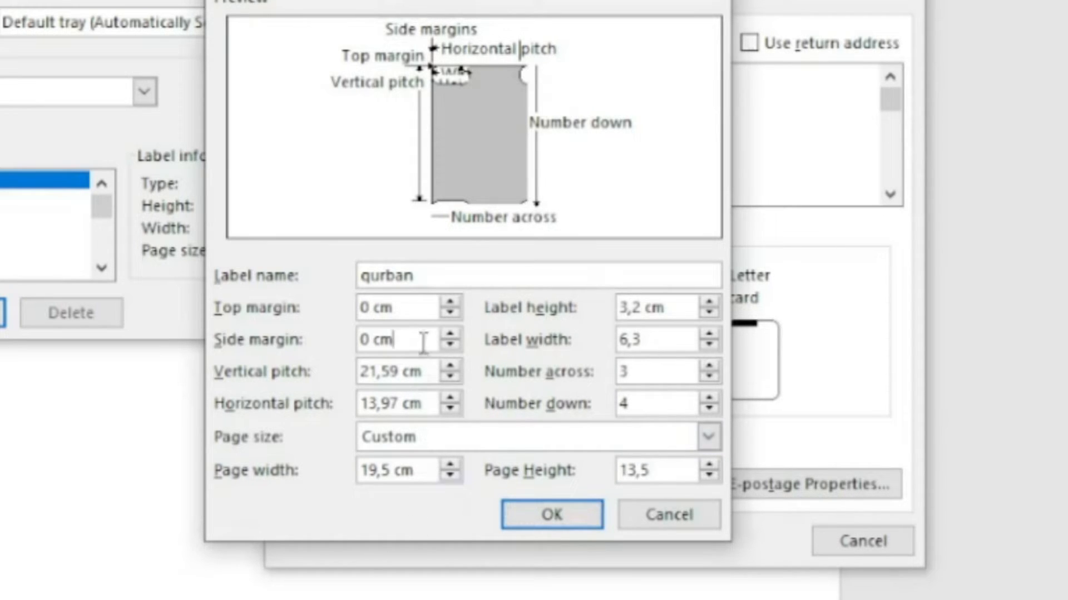
left_click(449, 303)
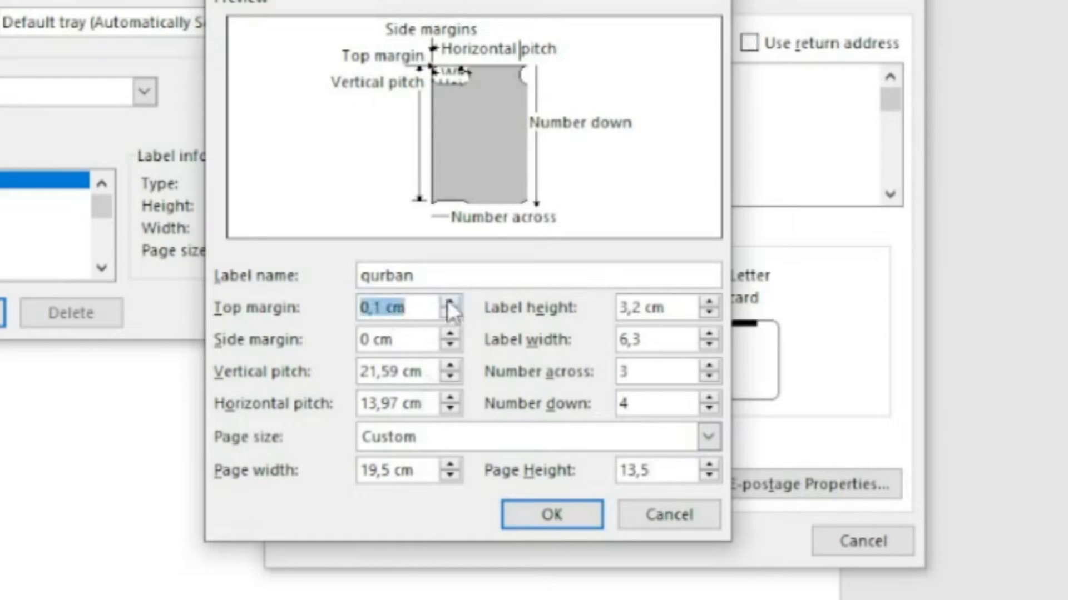
left_click(454, 333)
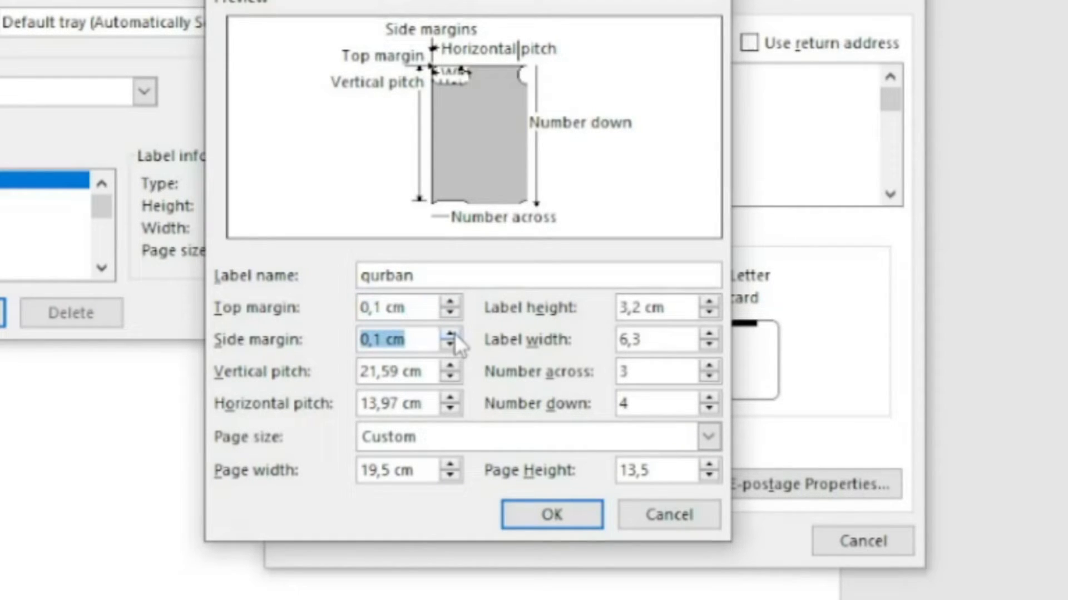
Set the vertical pitch of the qurban label to 3,3 cm.
left_click(393, 371)
left_click_drag(400, 371, 295, 384)
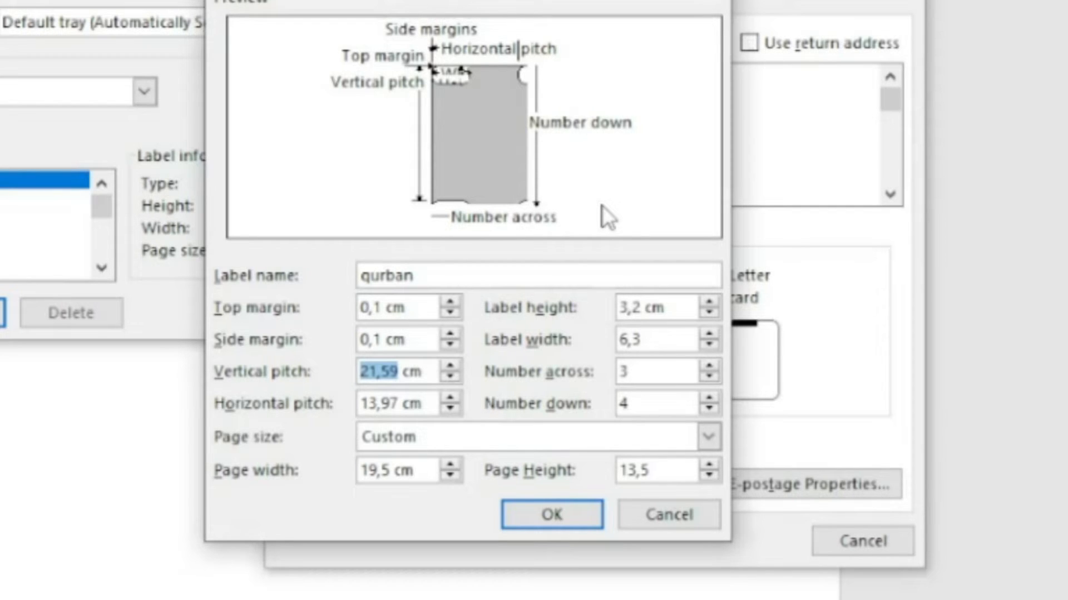
type("3,3")
key("Tab")
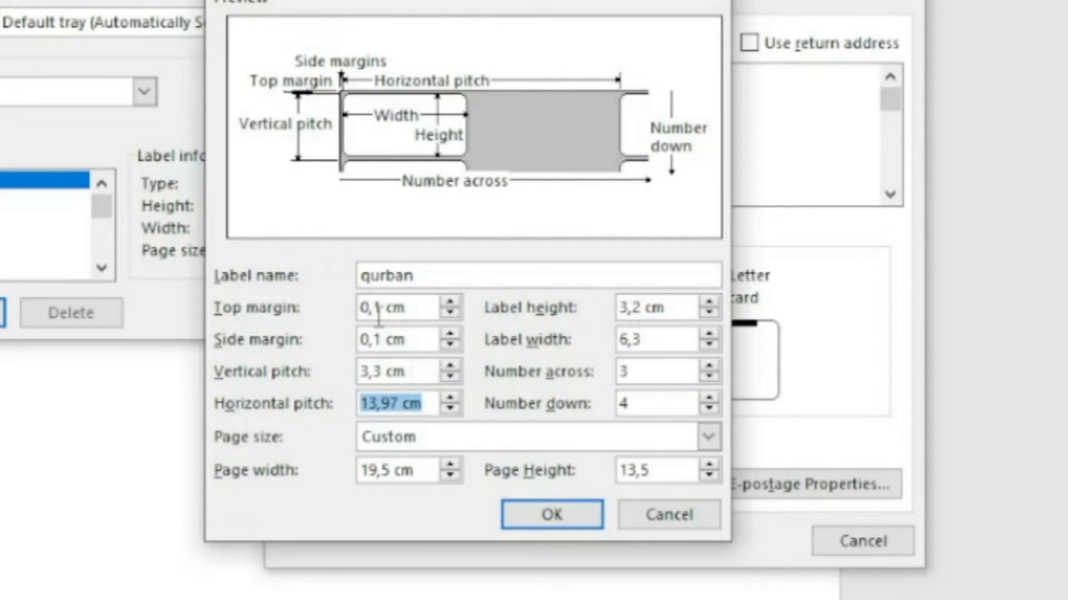
Set the horizontal pitch of the qurban label to 6,4 cm and save the custom label.
left_click(409, 412)
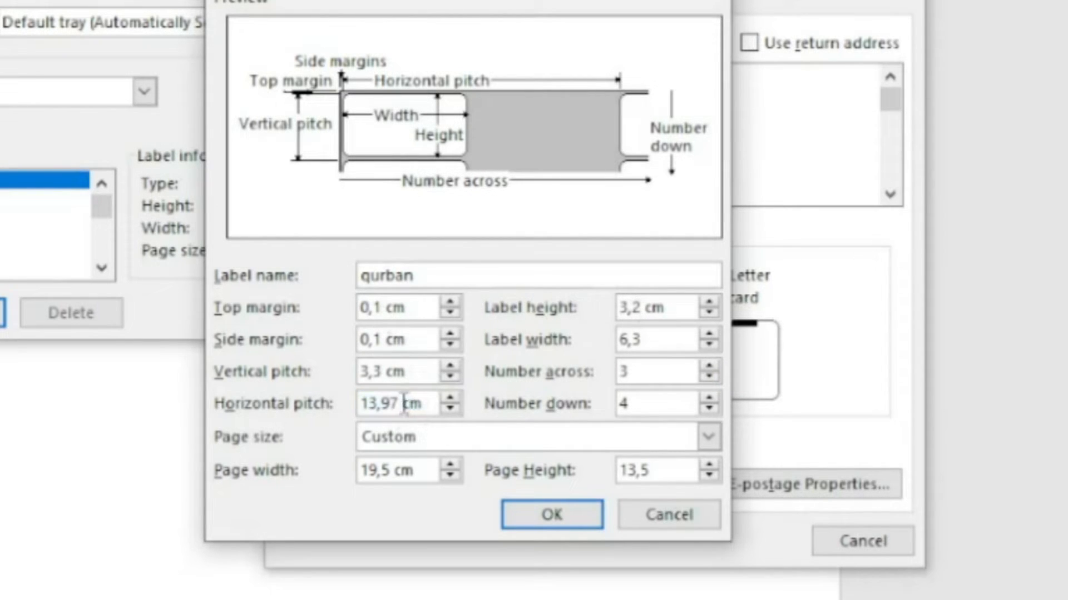
left_click_drag(403, 405, 299, 404)
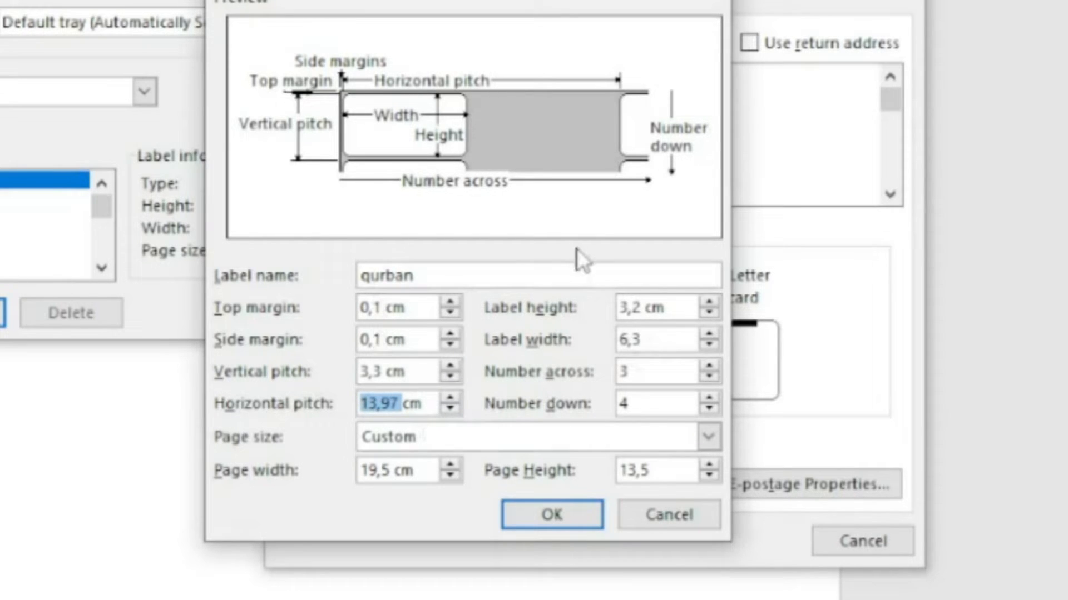
type("6,4")
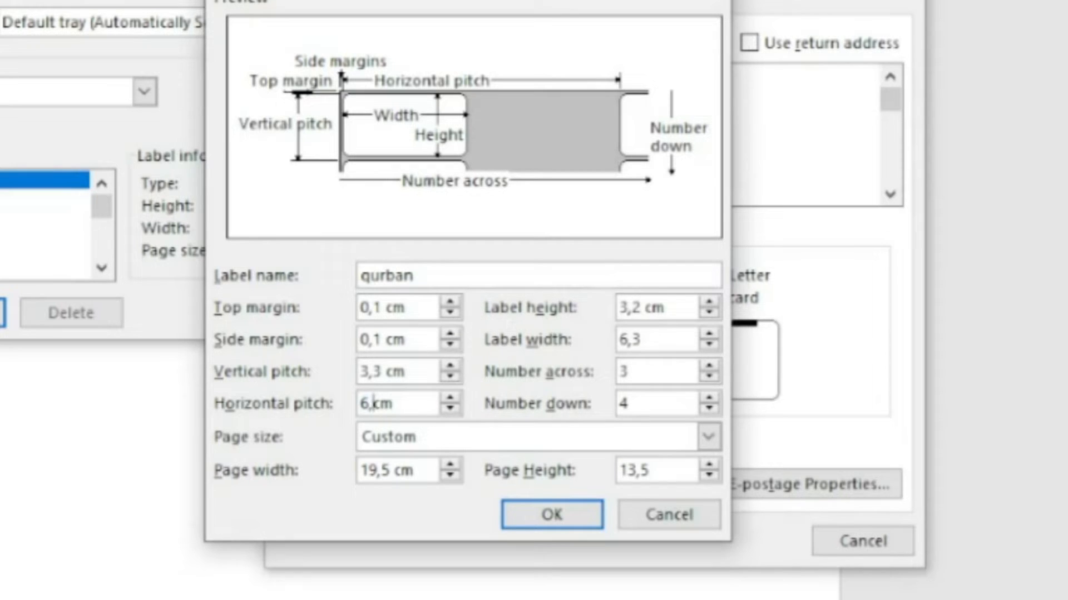
key("Tab")
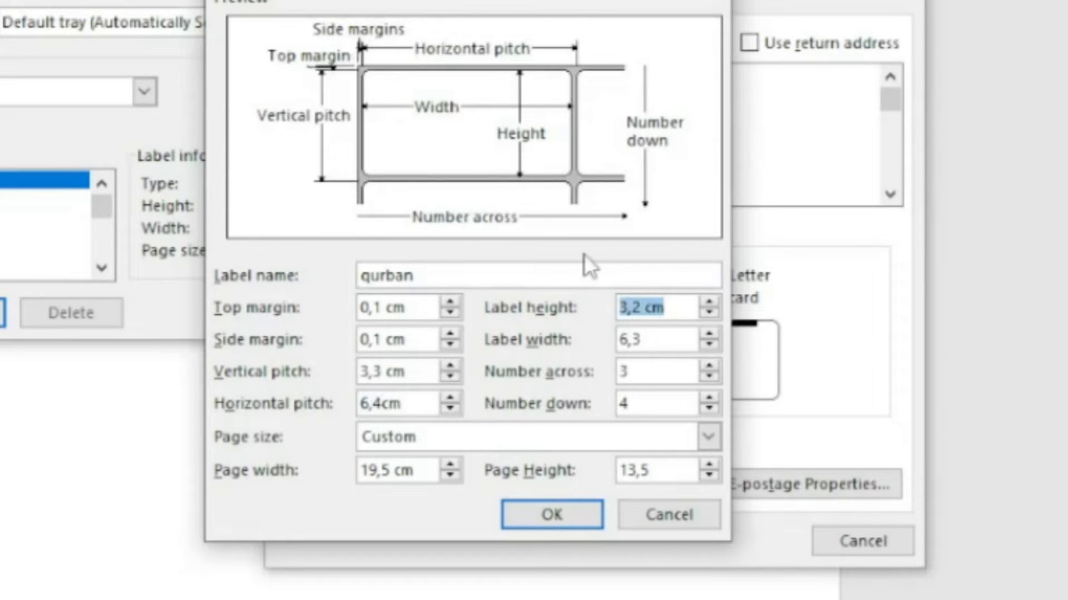
key("Tab")
key("Tab")
key("Tab")
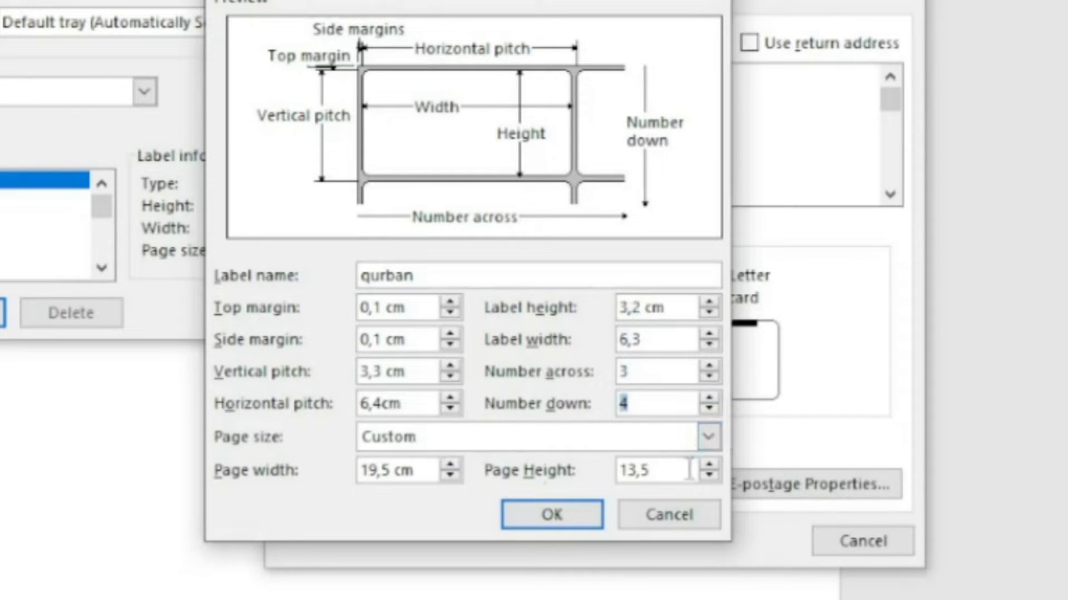
left_click(566, 515)
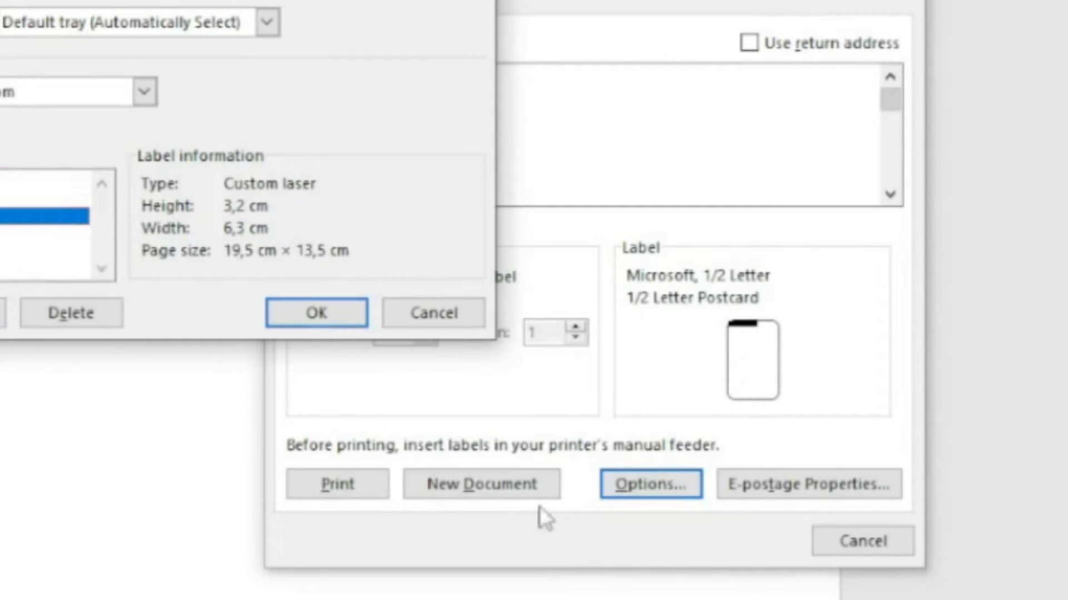
Apply the custom qurban label and generate a new document with the blank label sheet.
left_click_drag(13, 0, 470, 0)
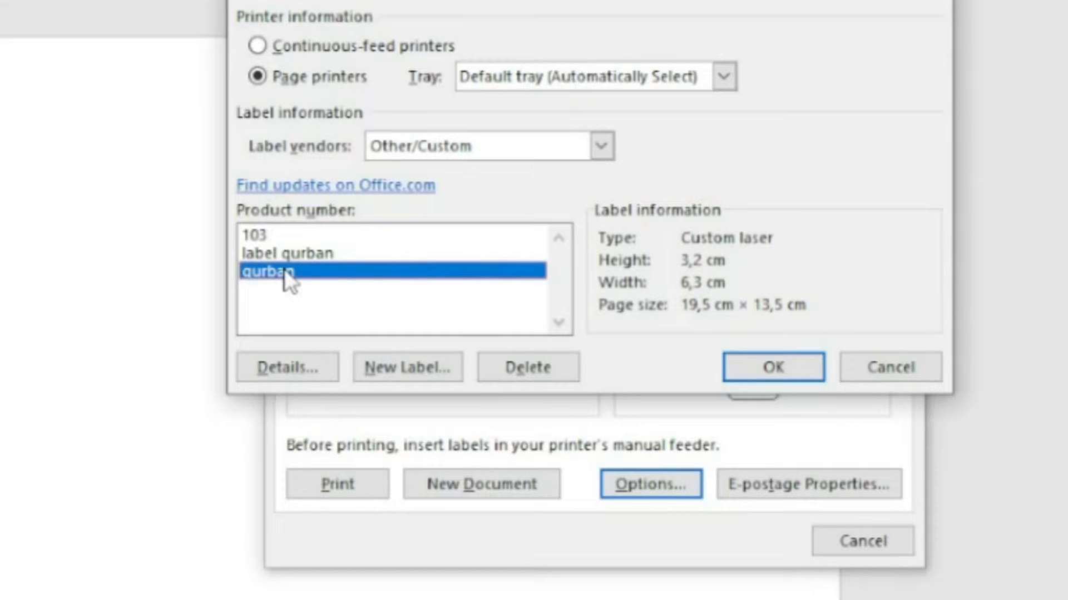
left_click(755, 367)
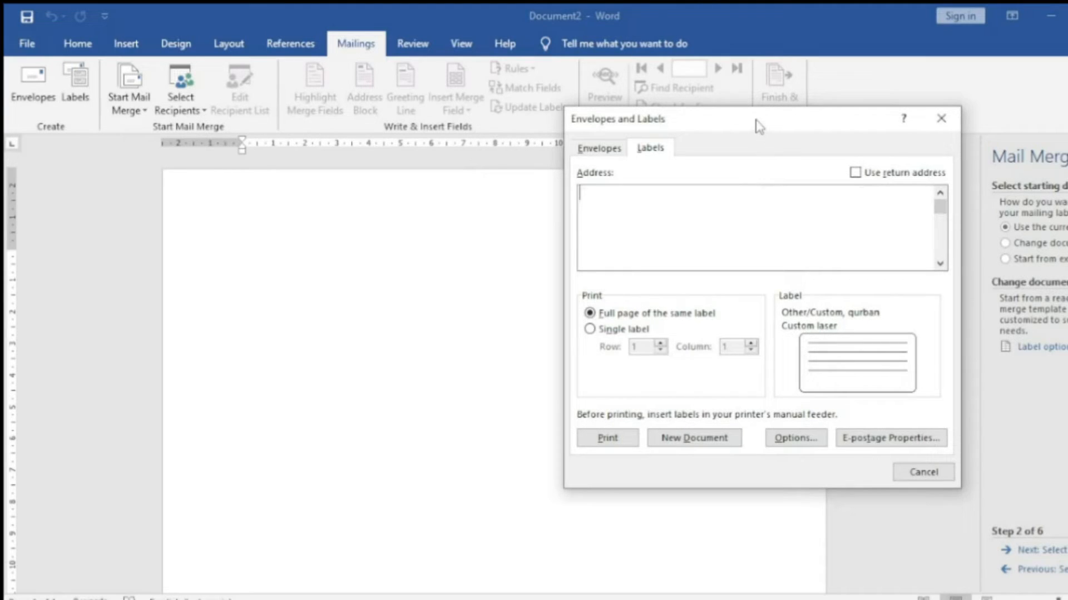
left_click_drag(758, 124, 735, 121)
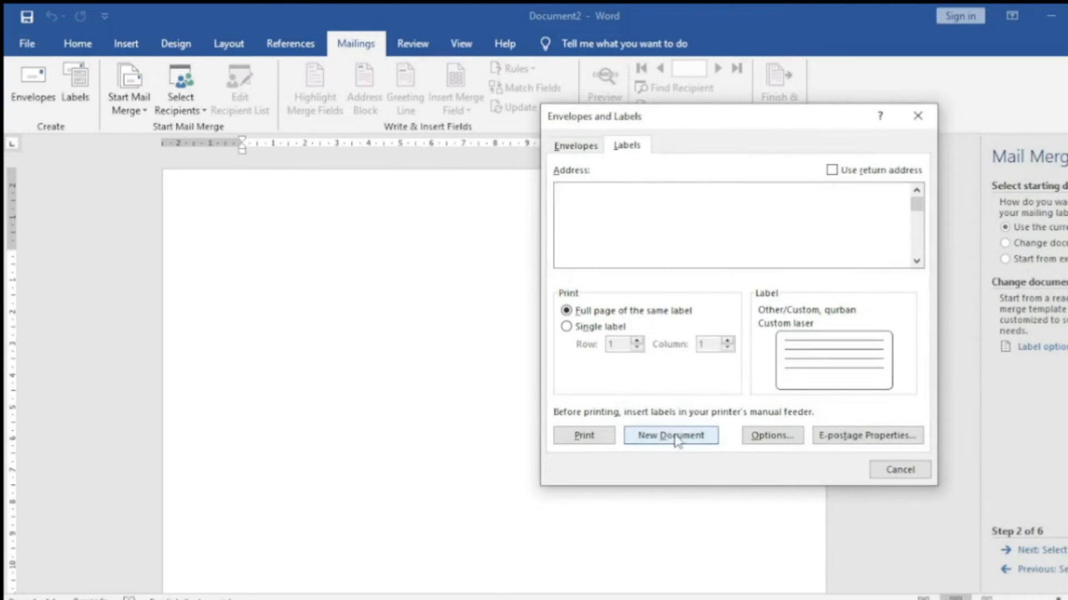
left_click(676, 441)
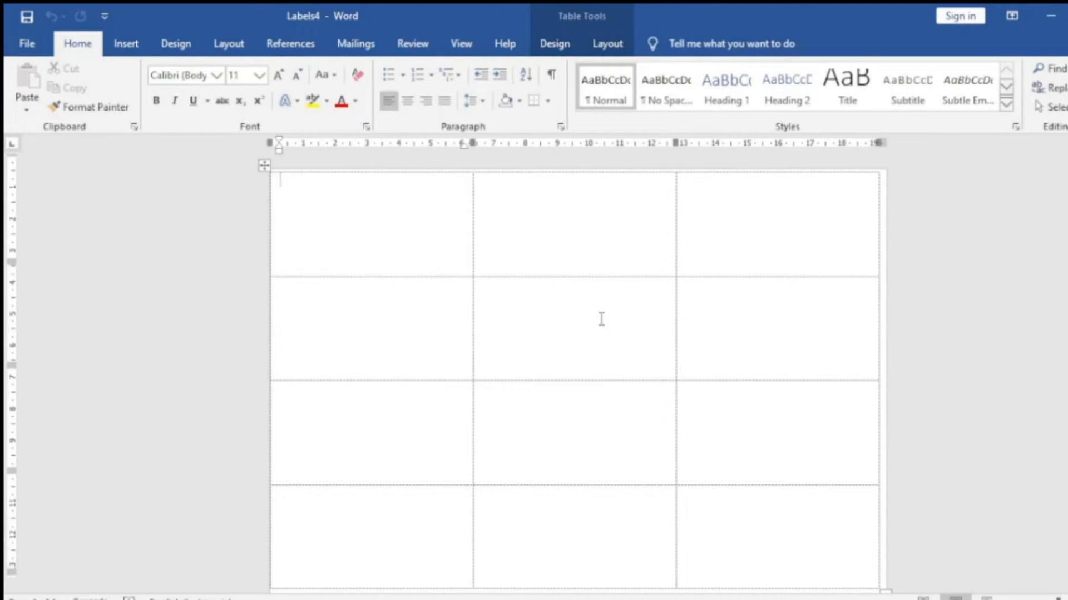
scroll(605, 318, "down", 1)
scroll(617, 347, "up", 1)
scroll(617, 350, "down", 1)
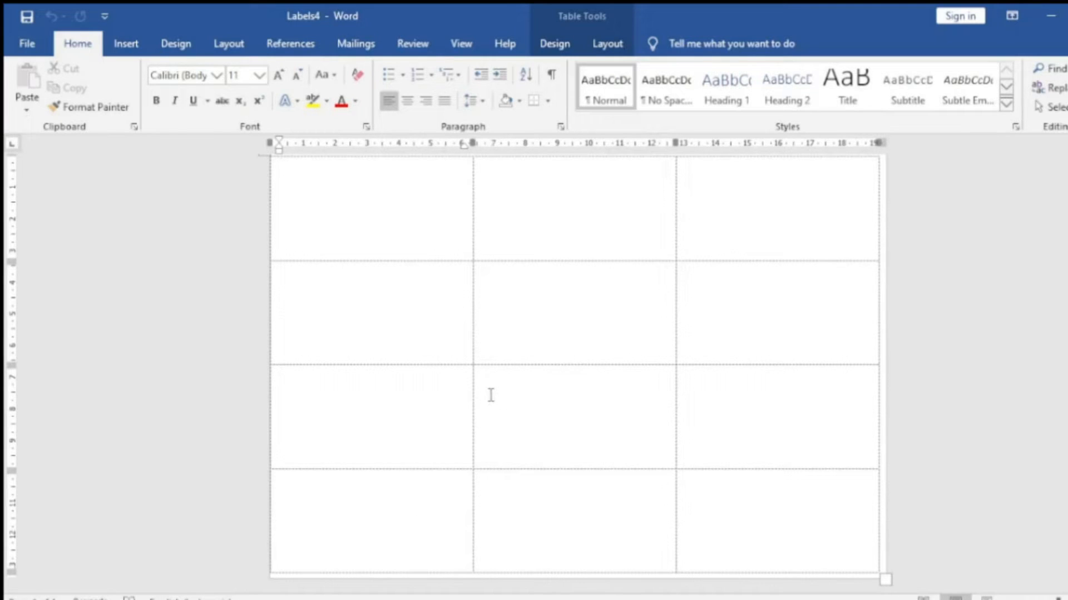
scroll(490, 395, "up", 1)
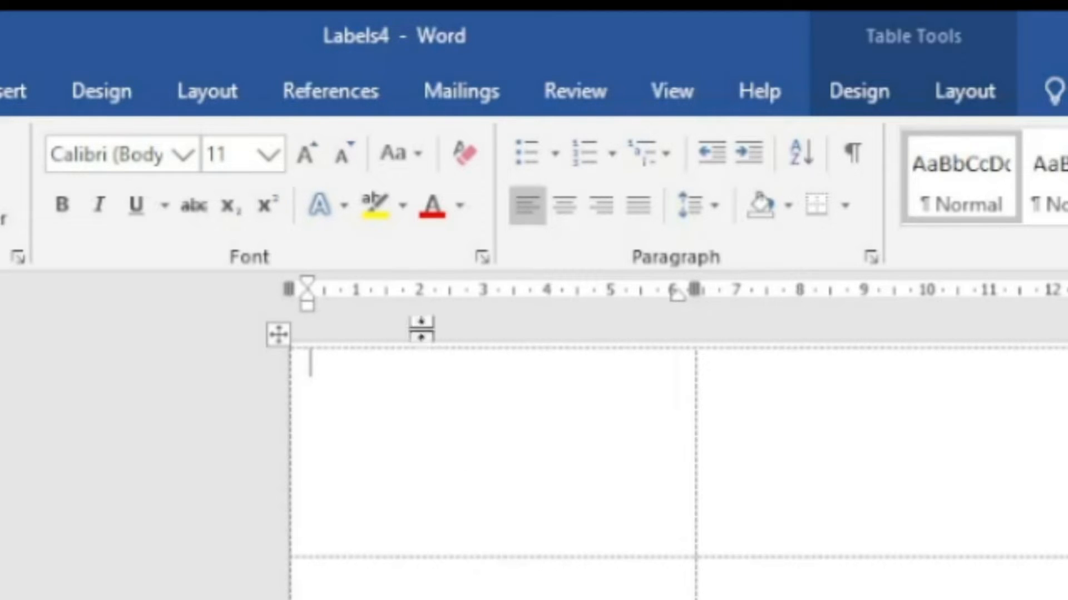
Choose the existing penerima qurban workbook in New folder (2) on Local Disk (D:) as the recipient list.
left_click(445, 92)
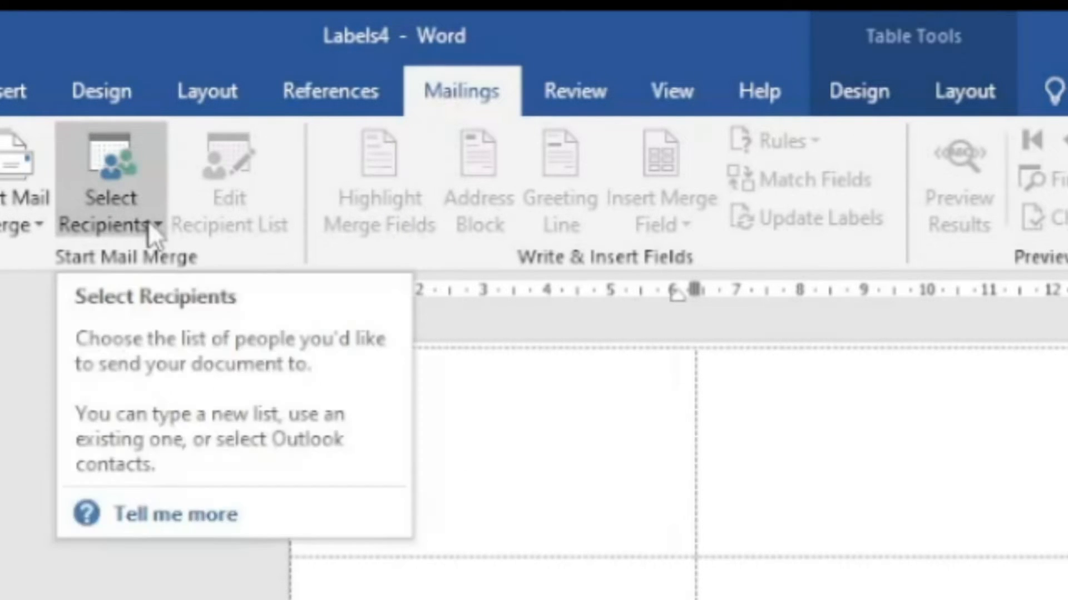
left_click(148, 221)
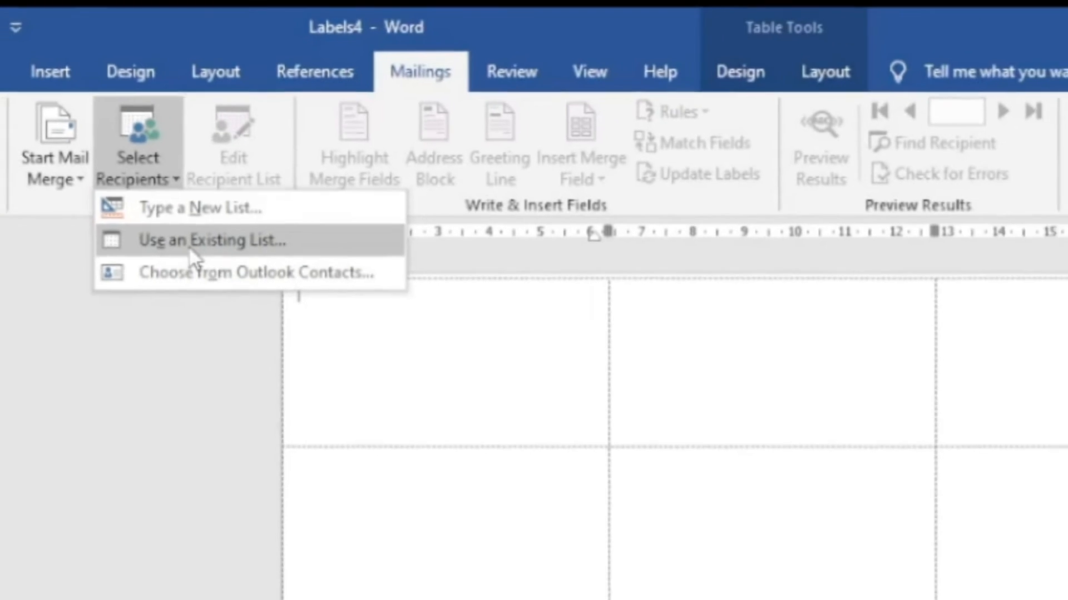
left_click(181, 303)
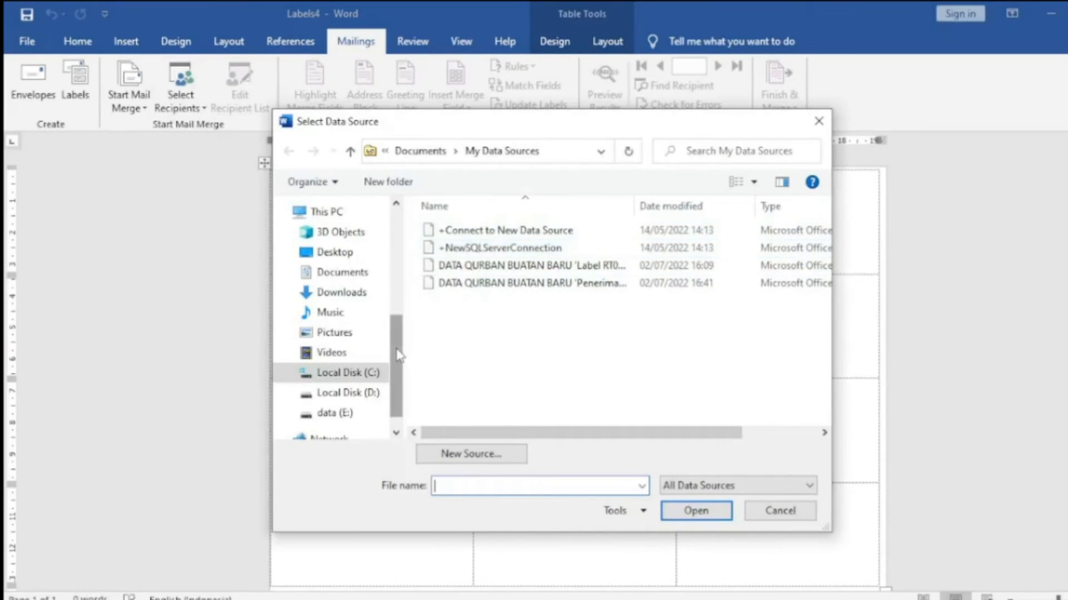
scroll(391, 390, "down", 1)
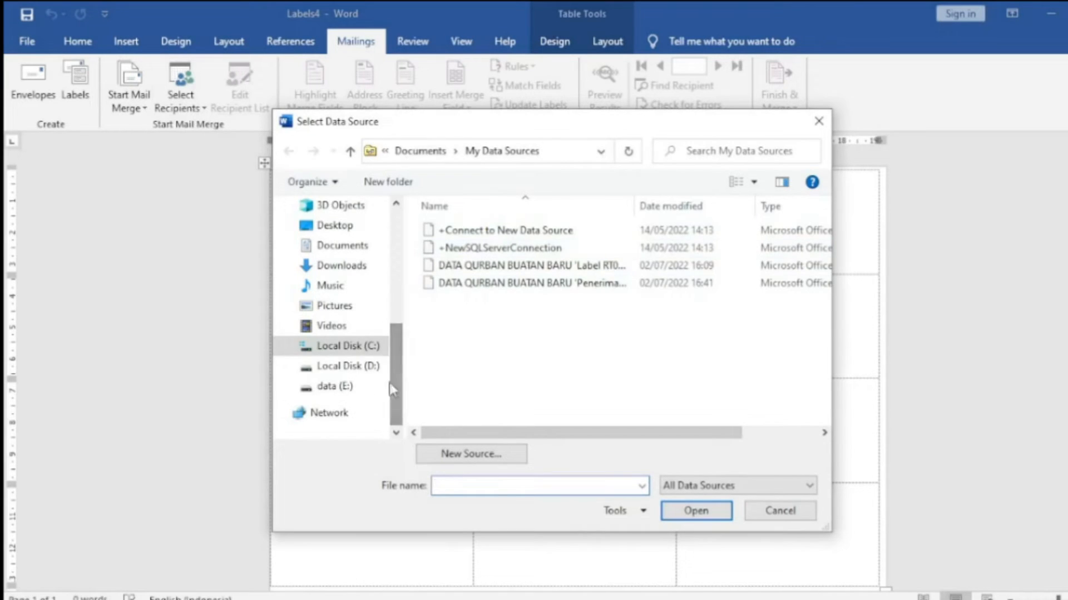
left_click(303, 368)
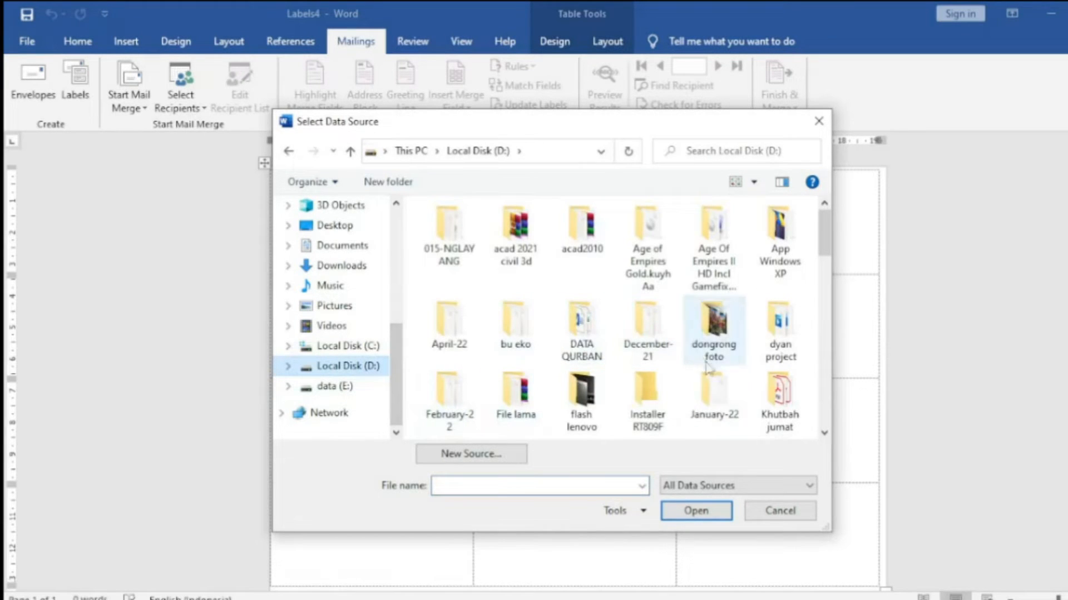
left_click(714, 396)
scroll(708, 359, "down", 2)
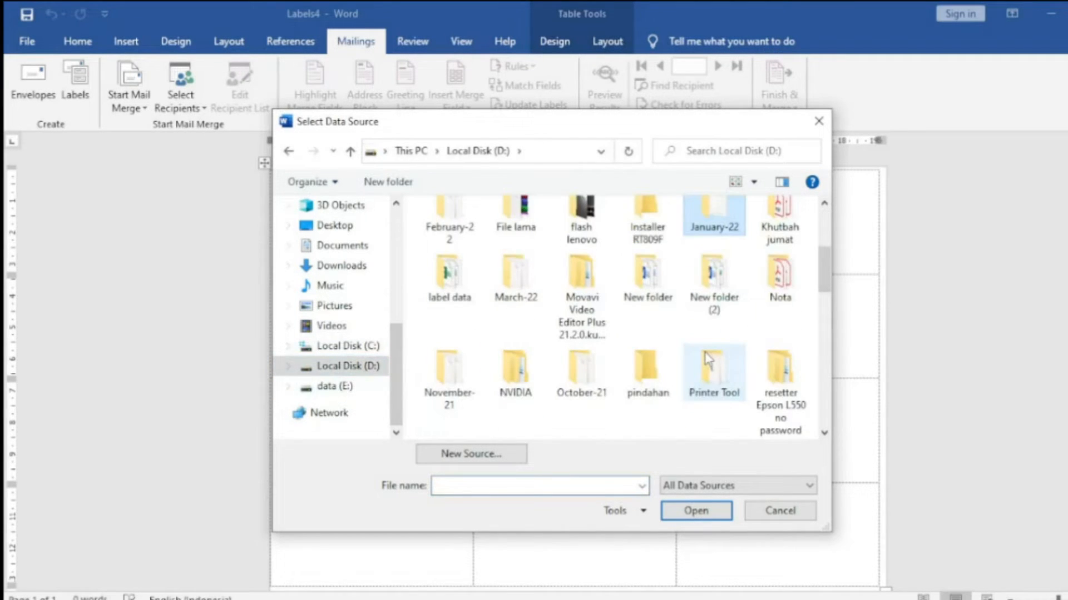
double_click(716, 275)
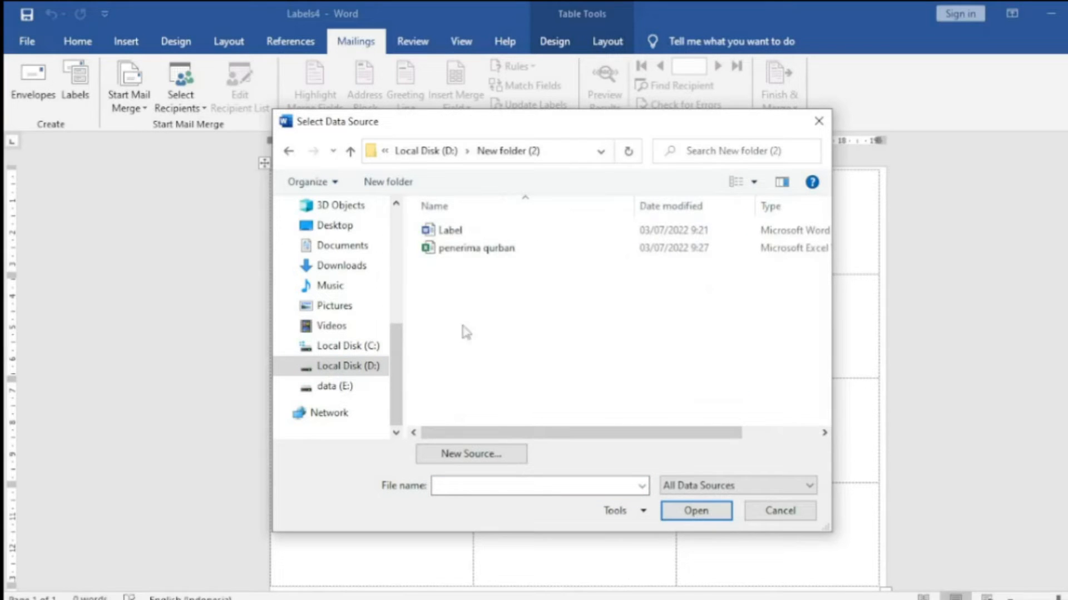
left_click(481, 248)
left_click(697, 510)
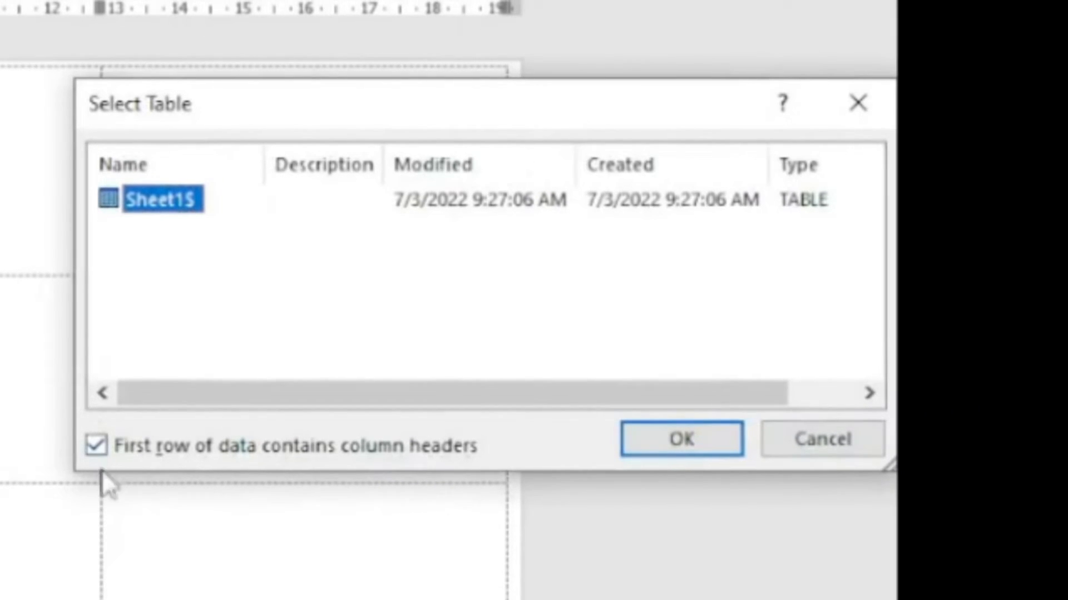
Use the Sheet1$ table as the recipient data, with its first row as column headers.
left_click(96, 448)
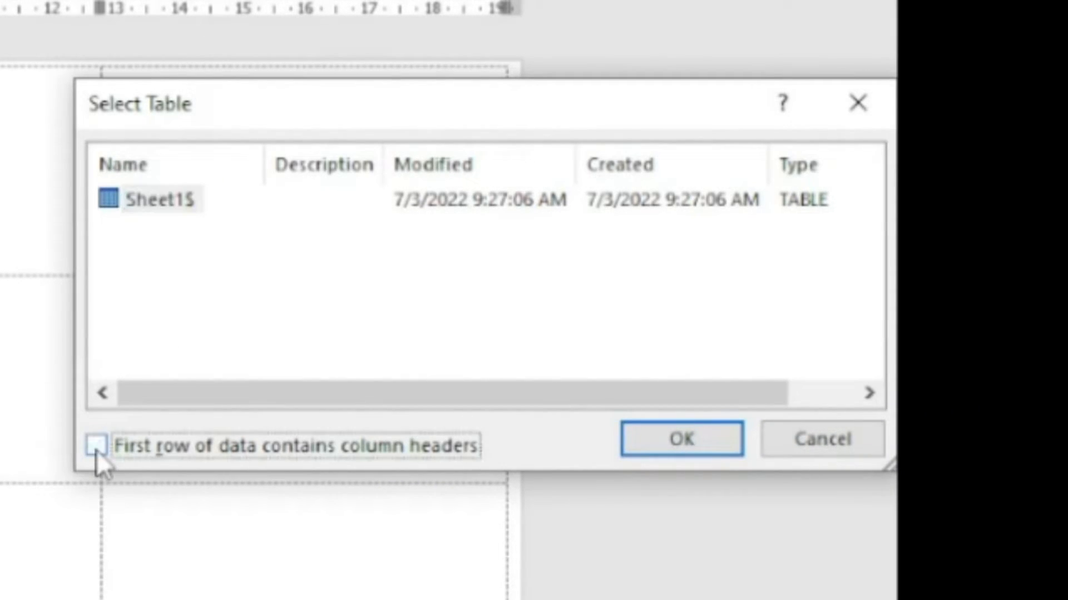
left_click(162, 206)
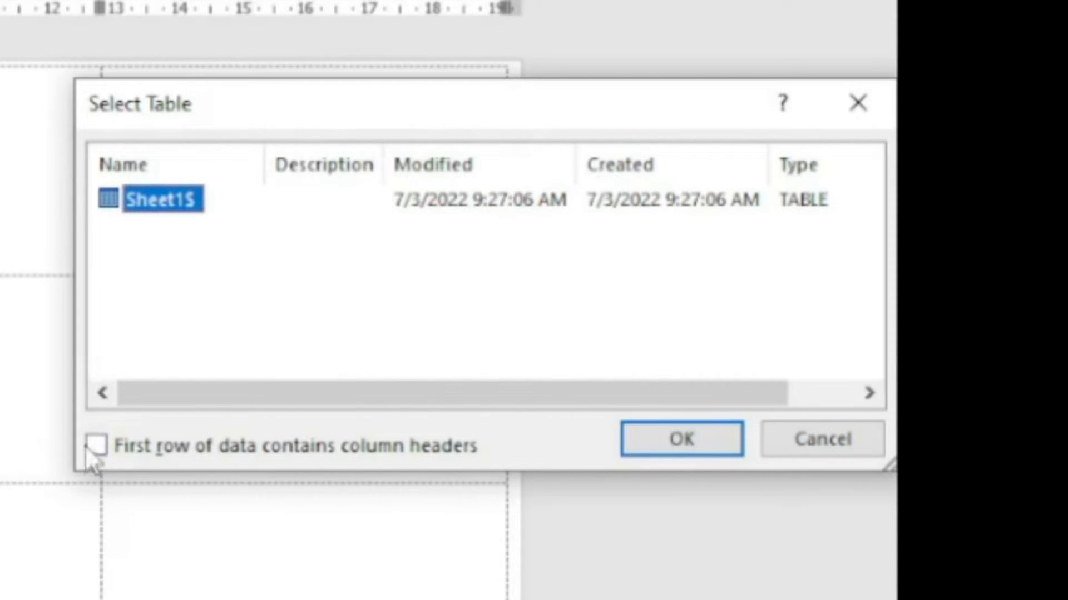
left_click(685, 446)
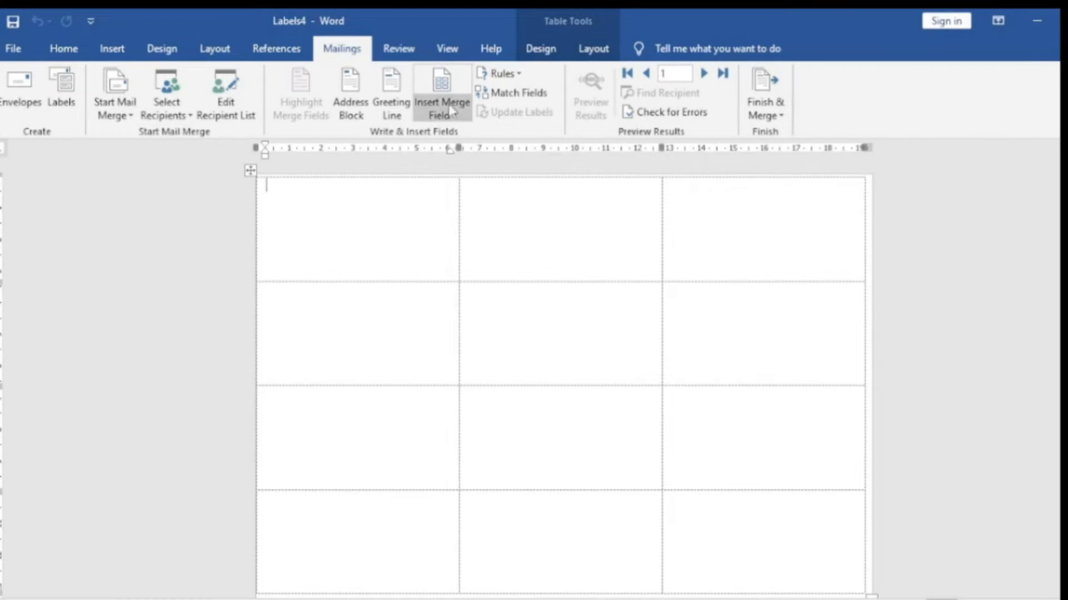
Insert the Nama and Alamat merge fields on separate lines in the first label.
left_click(454, 115)
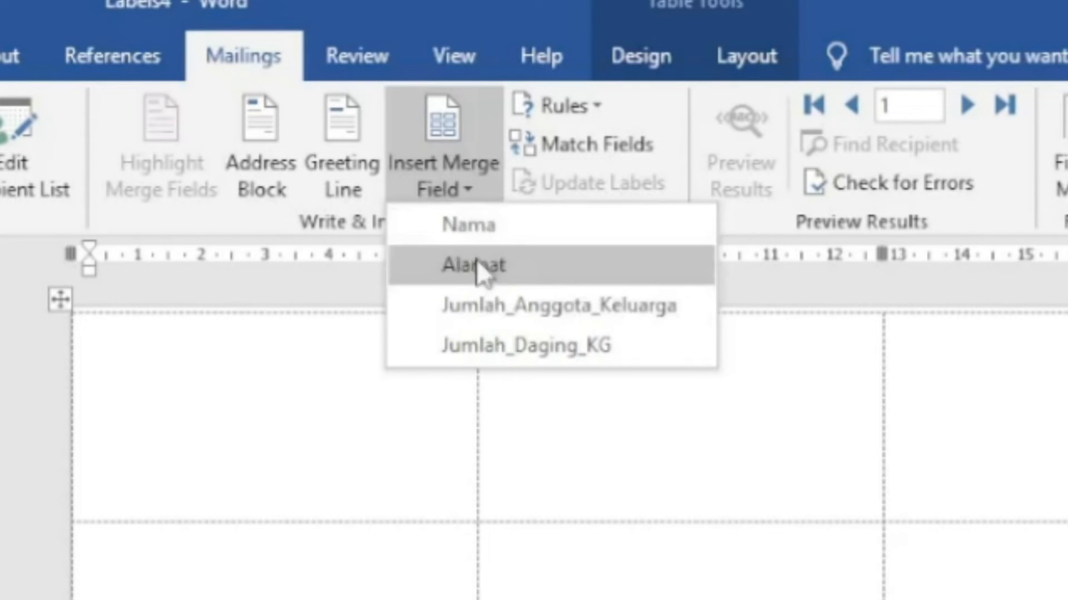
left_click(483, 225)
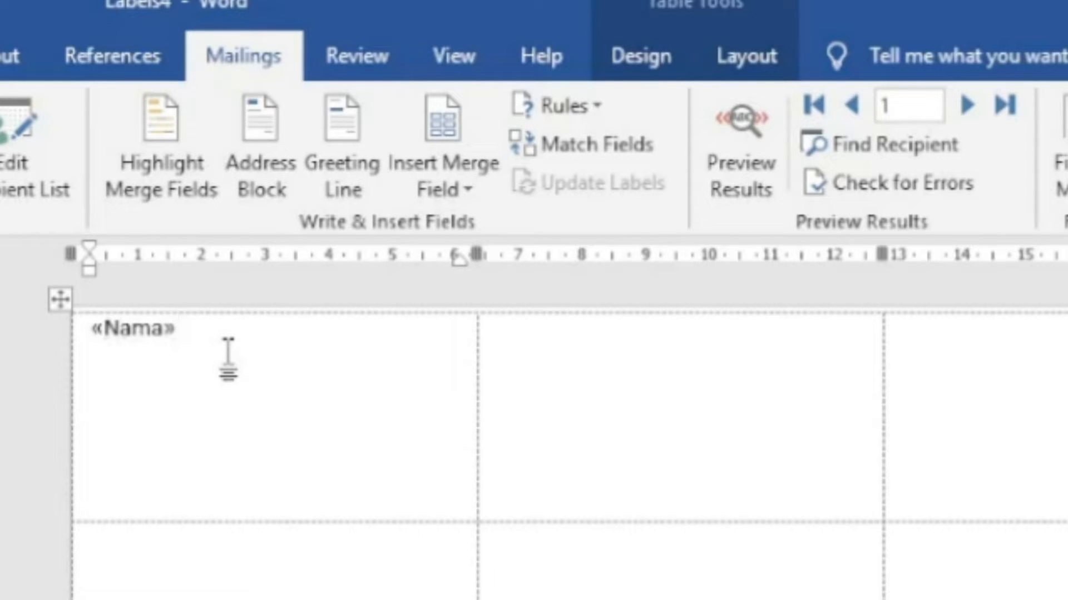
key("Return")
left_click(473, 186)
left_click(503, 265)
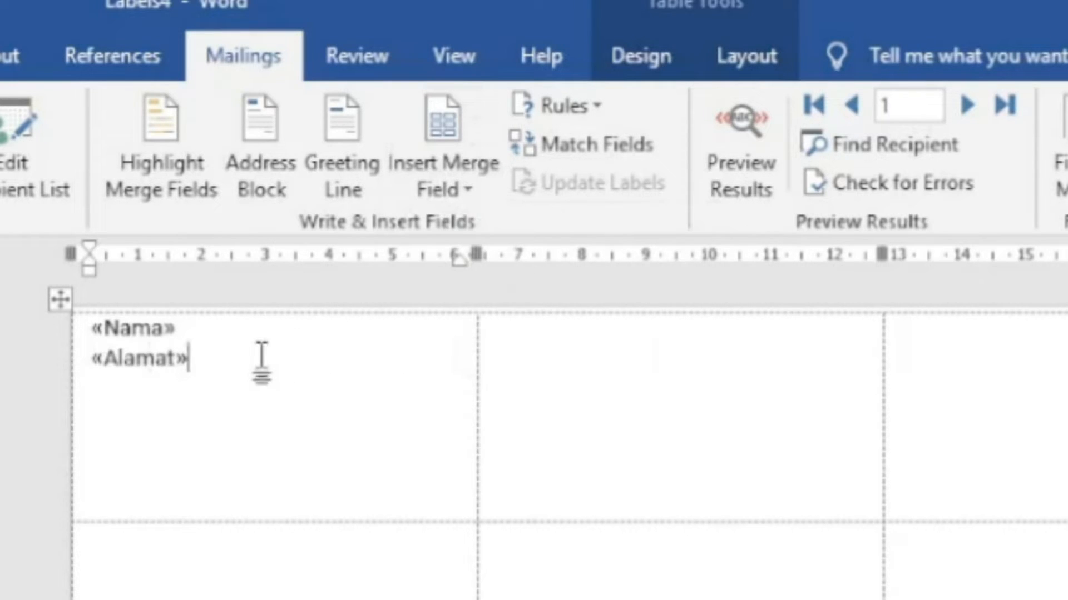
Add the Jumlah_Anggota_Keluarga and Jumlah_Daging_KG merge fields on separate lines below Alamat and briefly preview the merged label.
key("Return")
left_click(464, 191)
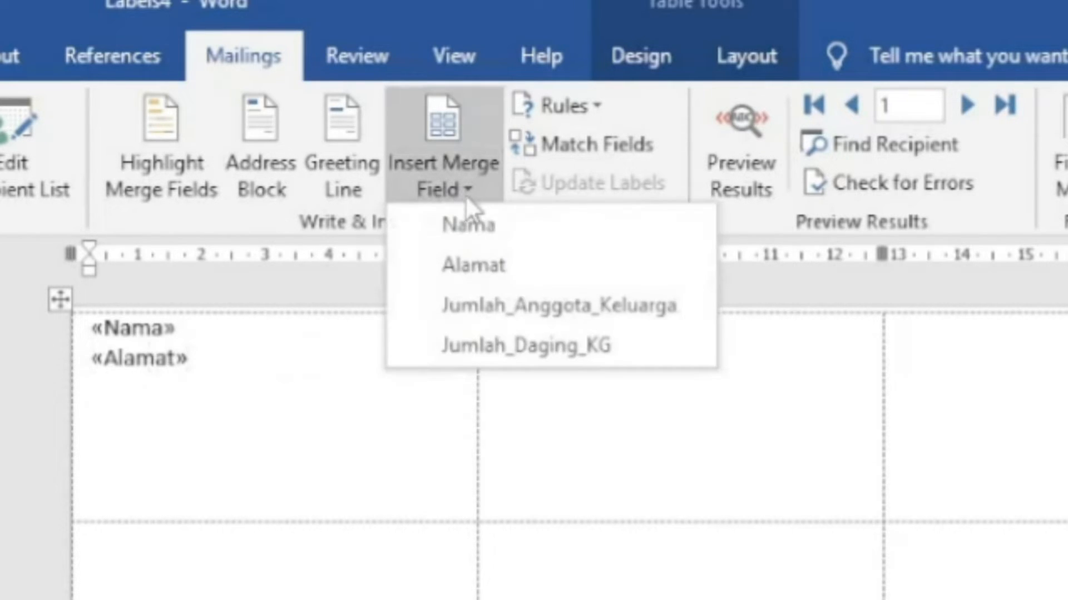
left_click(500, 307)
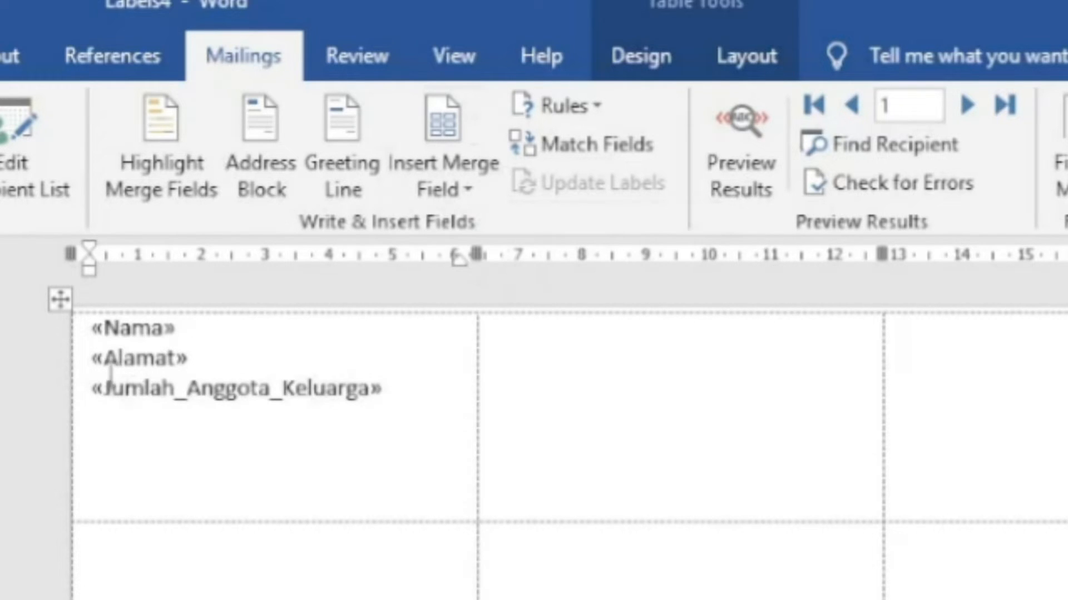
key("Return")
left_click(483, 182)
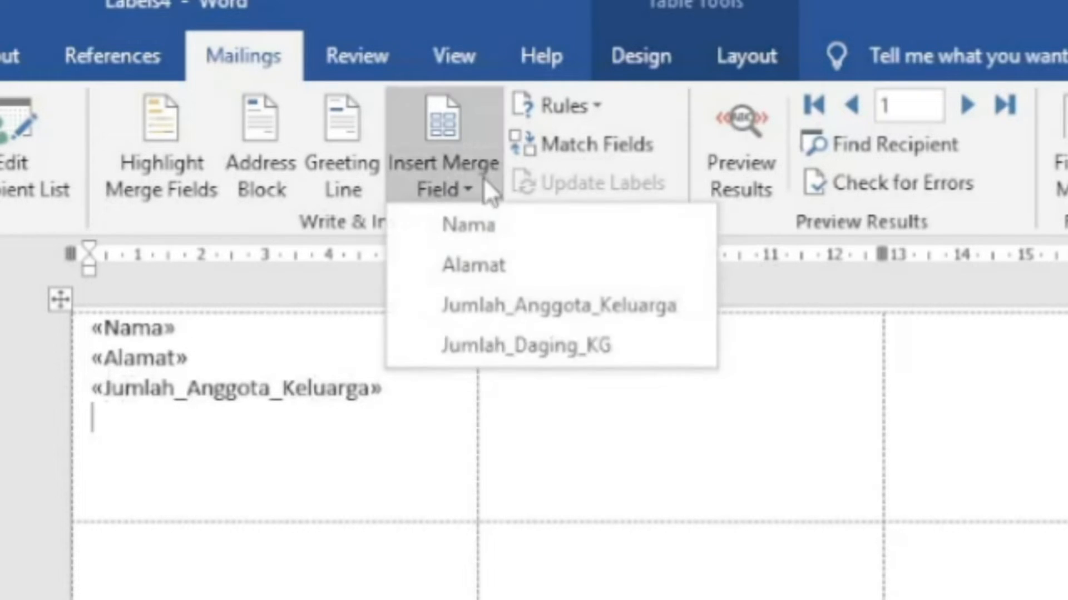
left_click(505, 346)
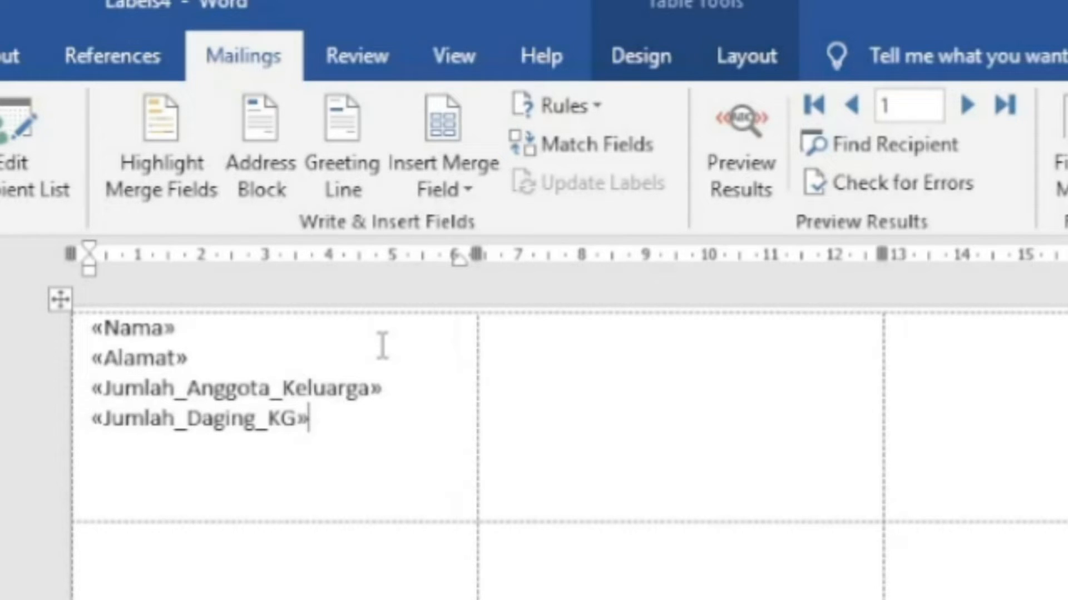
left_click(768, 176)
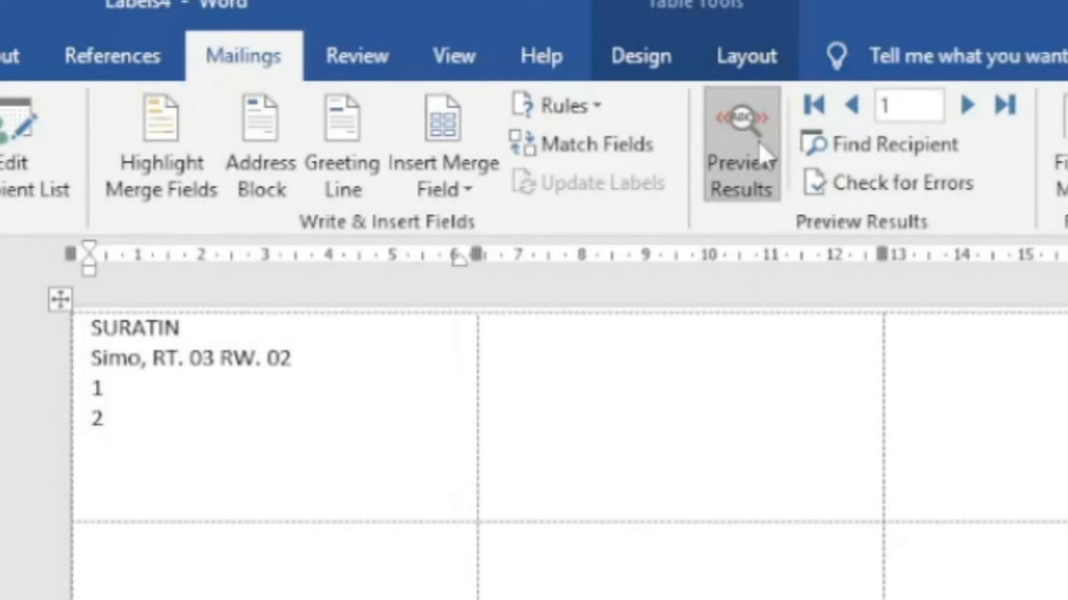
left_click(745, 148)
Add the caption "Nama :" in front of the Nama merge field in the first label.
left_click_drag(92, 328, 310, 341)
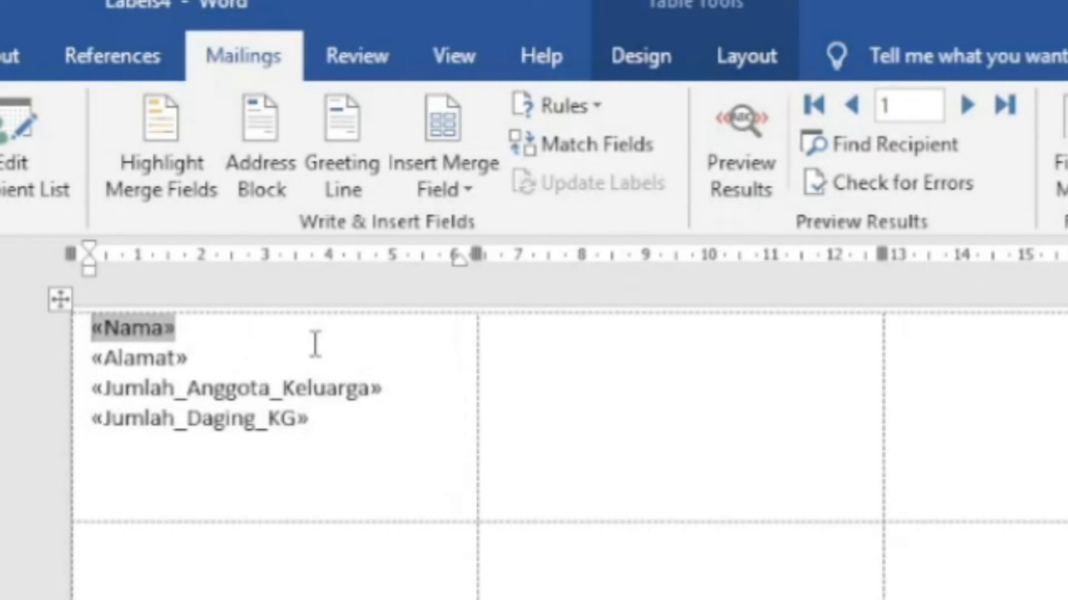
type("Nama ")
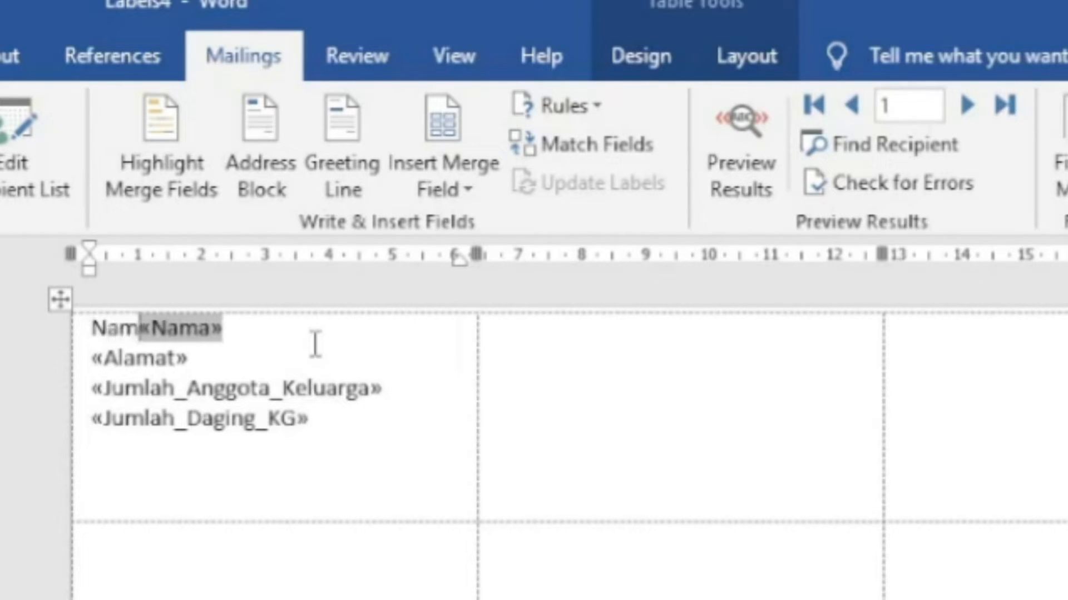
type(":")
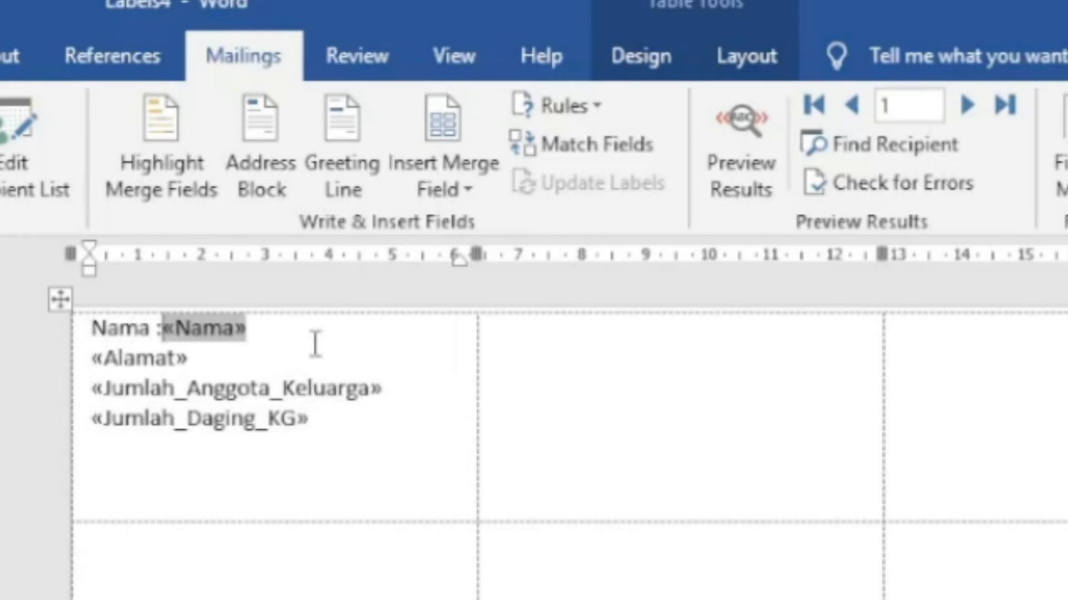
Add the caption "Alamat :" in front of the Alamat merge field in the first label.
key("Down")
key("Left")
key("Left")
key("Left")
key("Left")
key("Left")
key("Left")
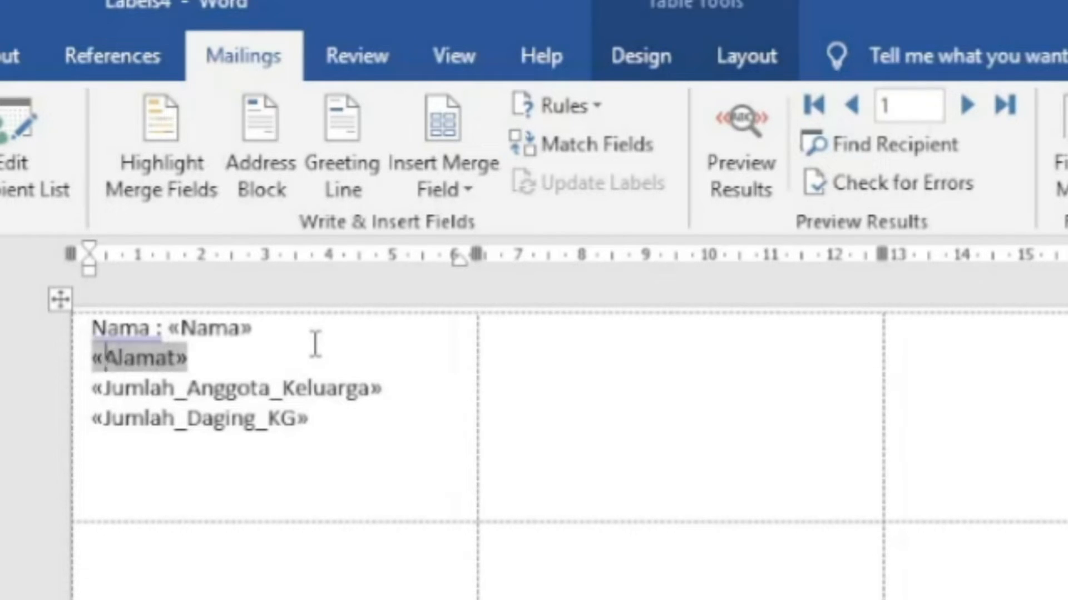
key("Right")
type("Alamat :")
Add the caption "Jml Klrg :" in front of the Jumlah_Anggota_Keluarga merge field.
key("Down")
key("Left")
key("Left")
key("Left")
key("Left")
key("Left")
key("Left")
key("Left")
key("Left")
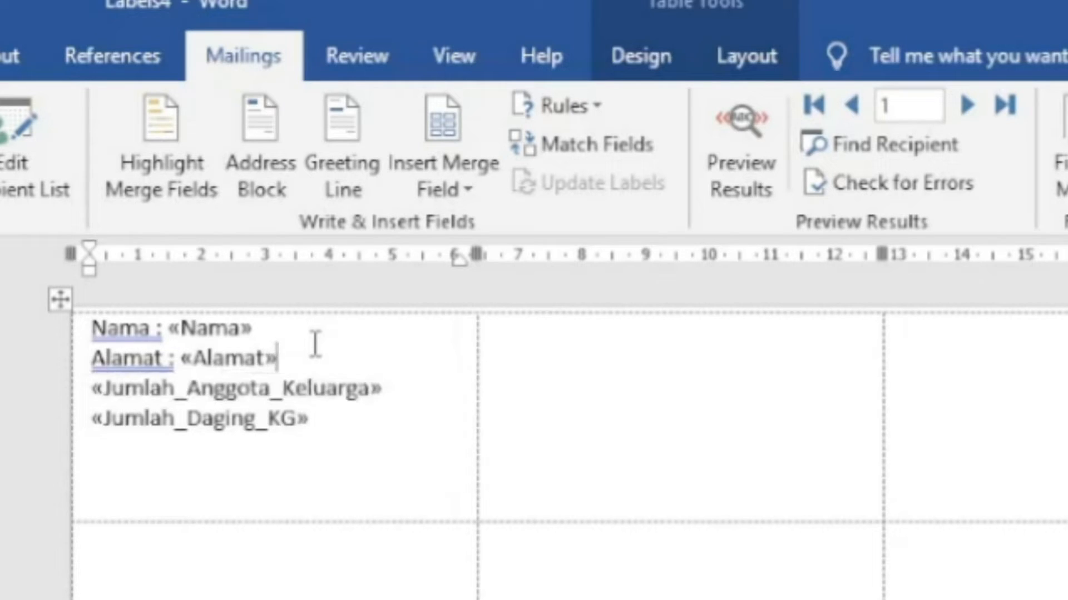
key("Right")
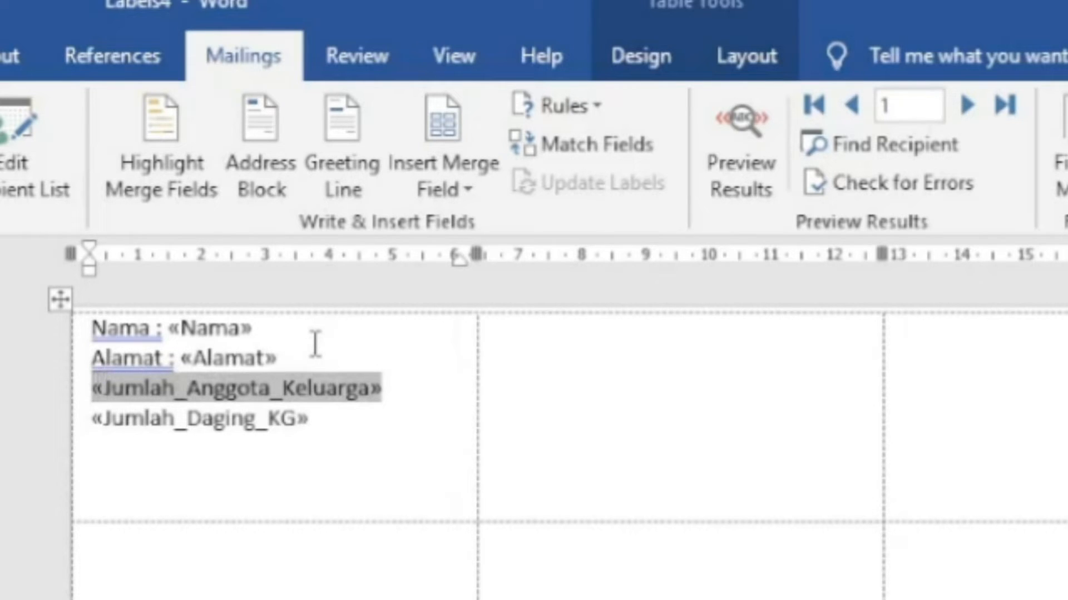
type("Jml")
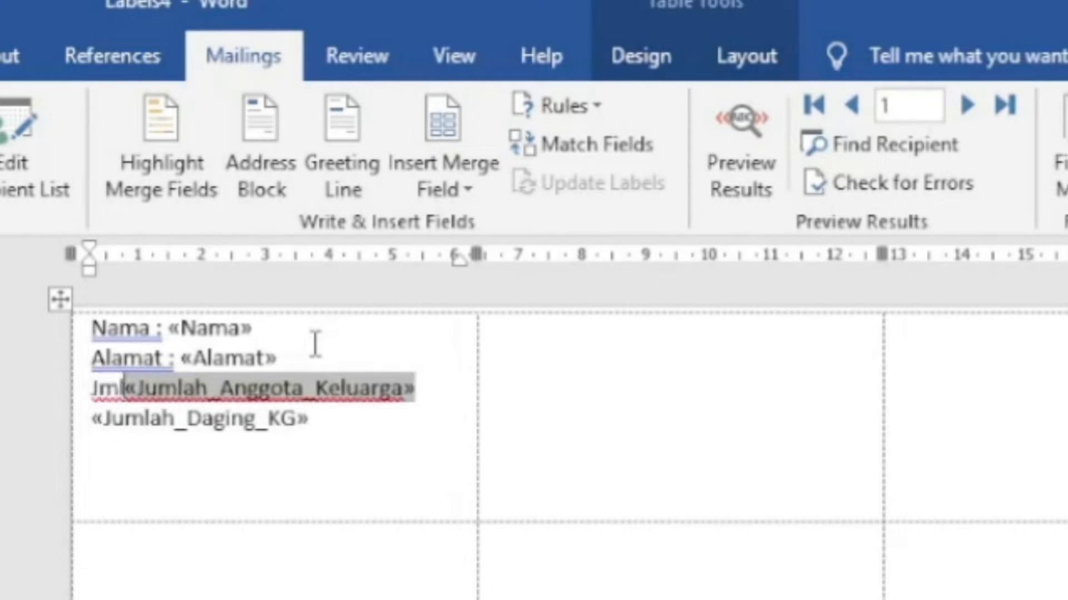
type(" Klrg")
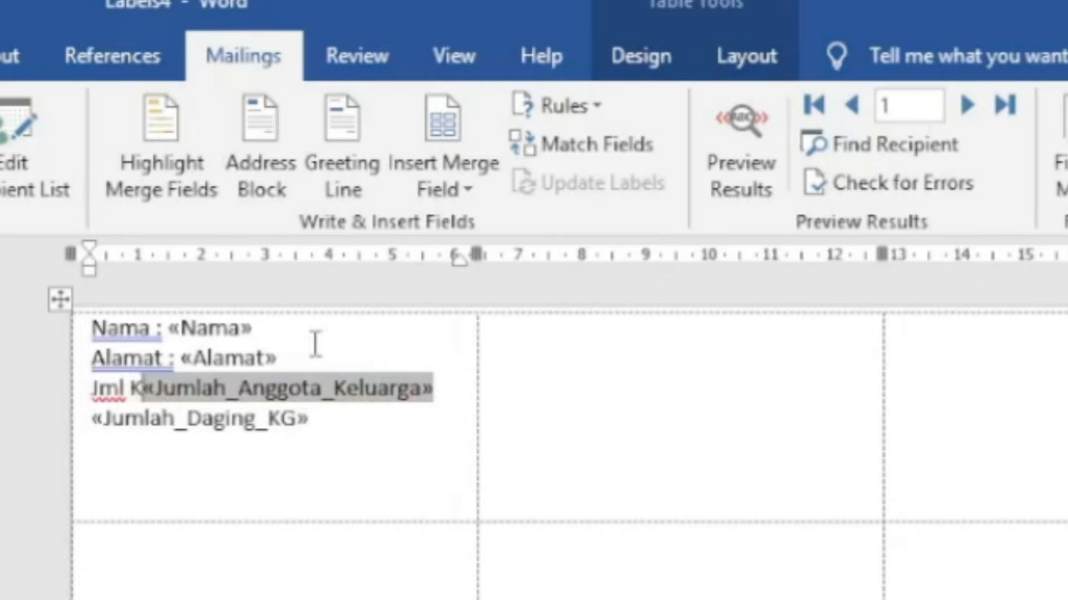
key("Return")
key("Left")
type(":")
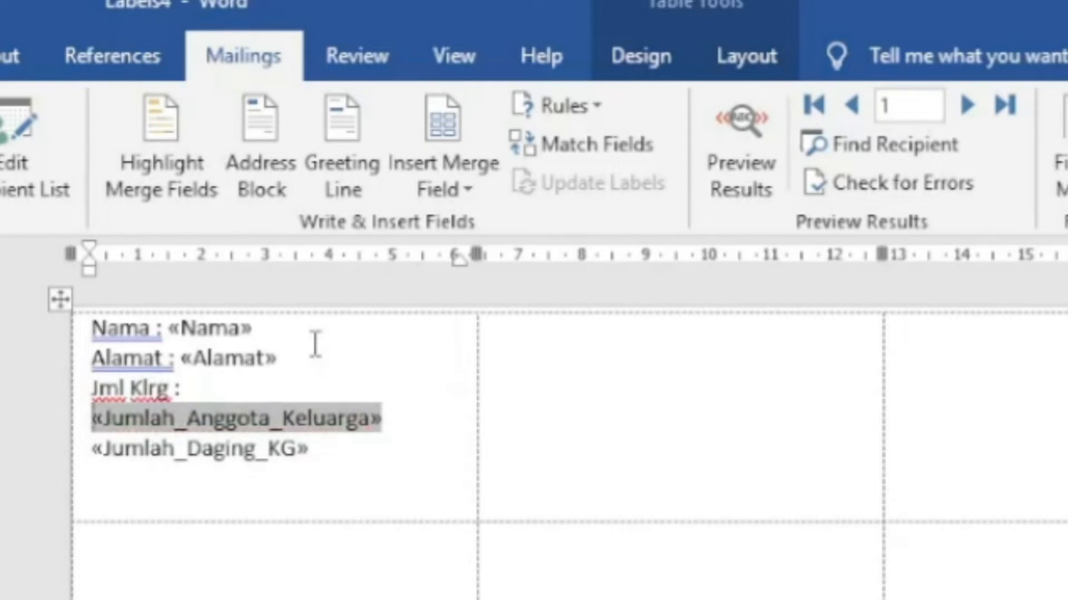
Add the caption "Daging :" in front of the Jumlah_Daging_KG merge field.
key("Down")
key("Left")
key("Left")
key("Left")
key("Left")
key("Left")
key("Left")
key("Right")
key("End")
key("Down")
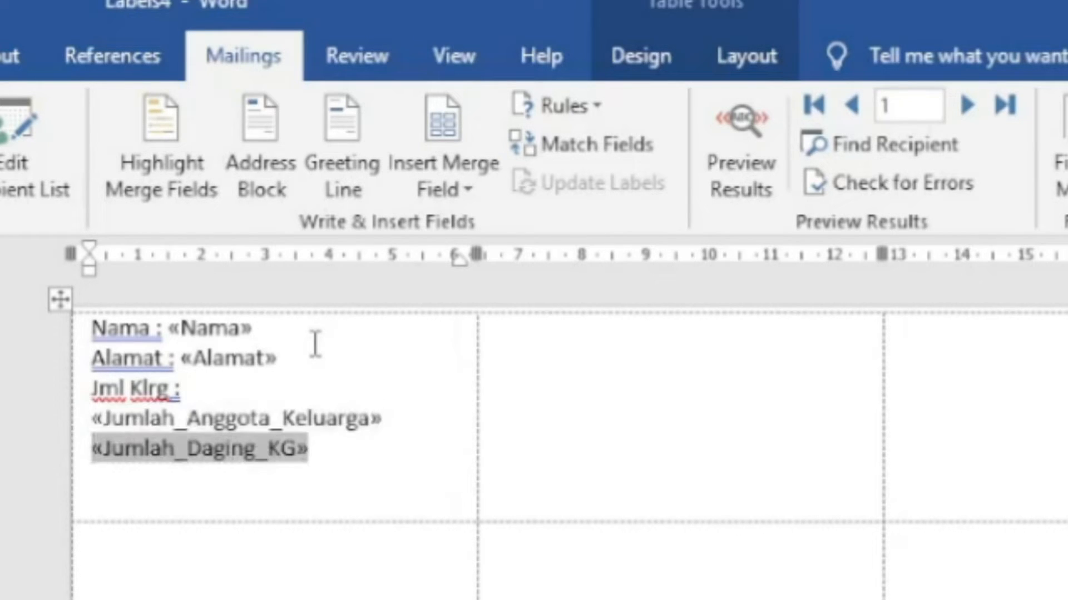
type("Daging ")
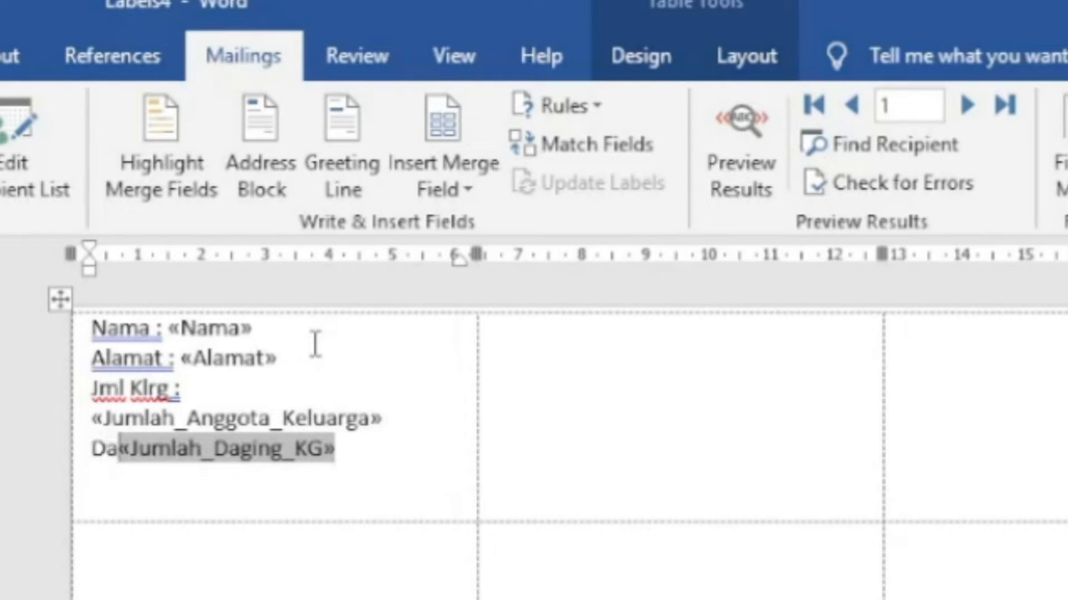
type(":")
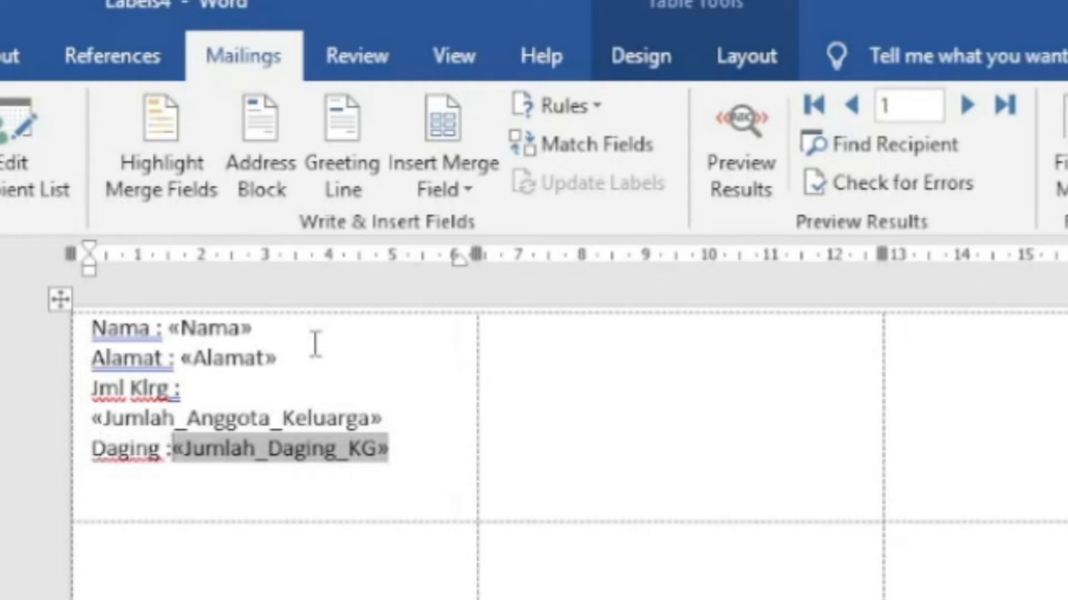
Append the unit "KG" after the Jumlah_Daging_KG merge field and briefly preview the merged label.
key("End")
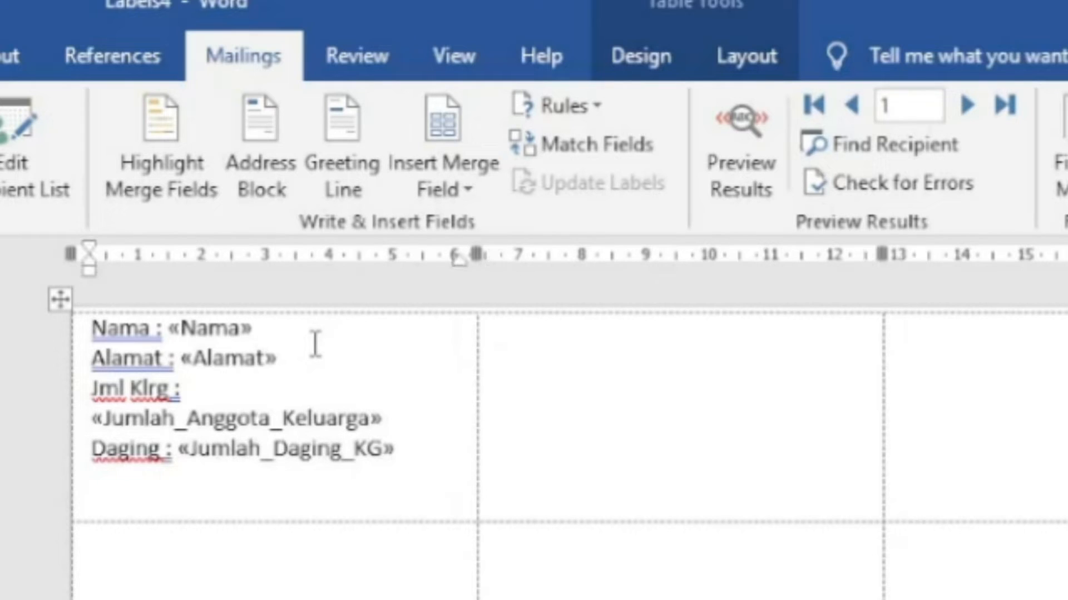
type("KG")
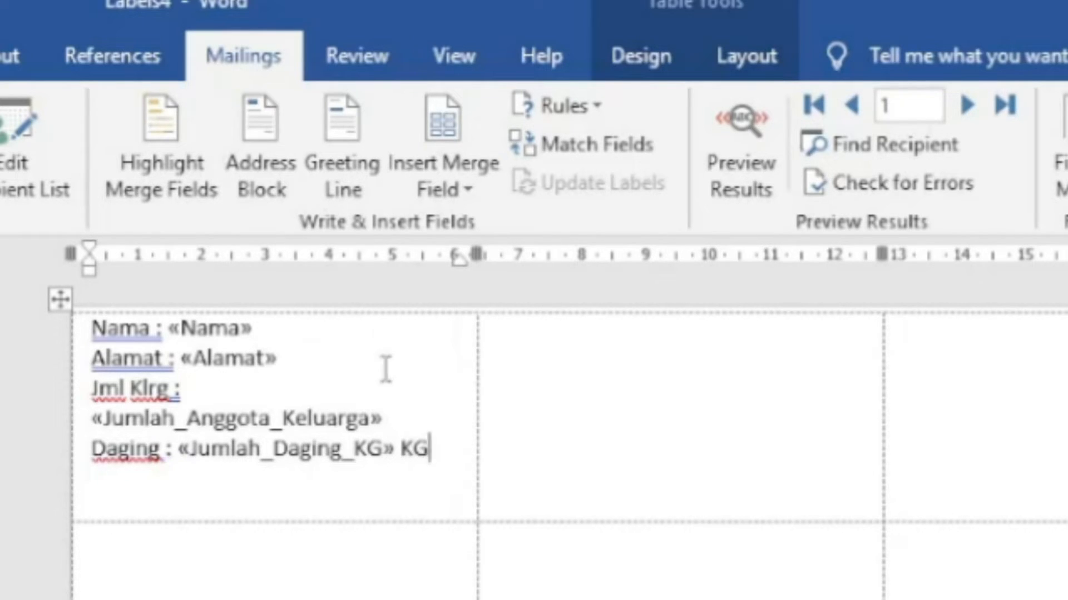
left_click(725, 148)
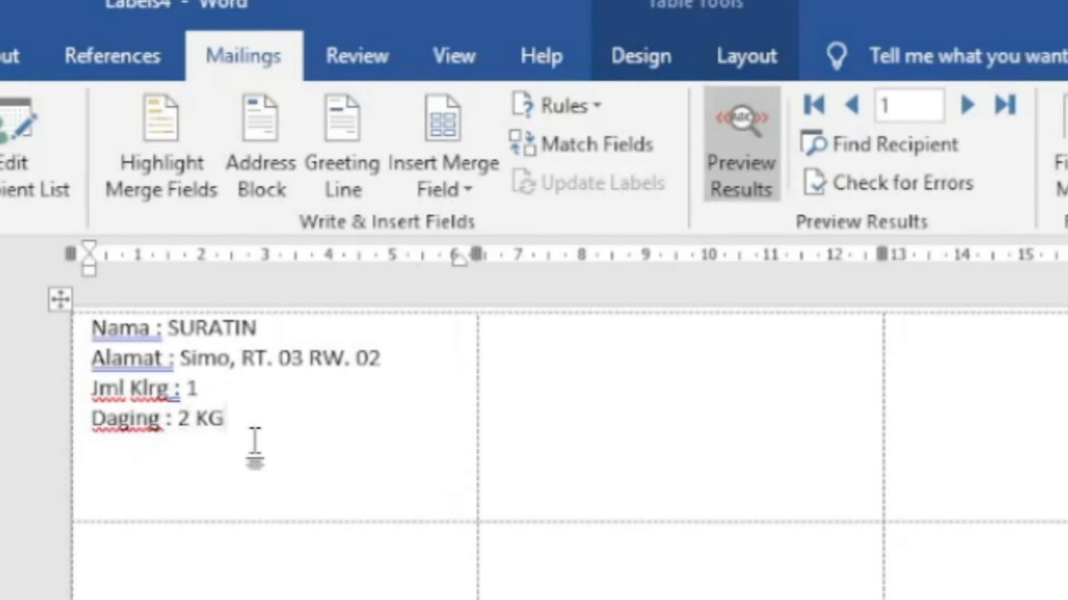
left_click(753, 165)
Insert a tab before the colon on the Nama line of the first label.
left_click(158, 332)
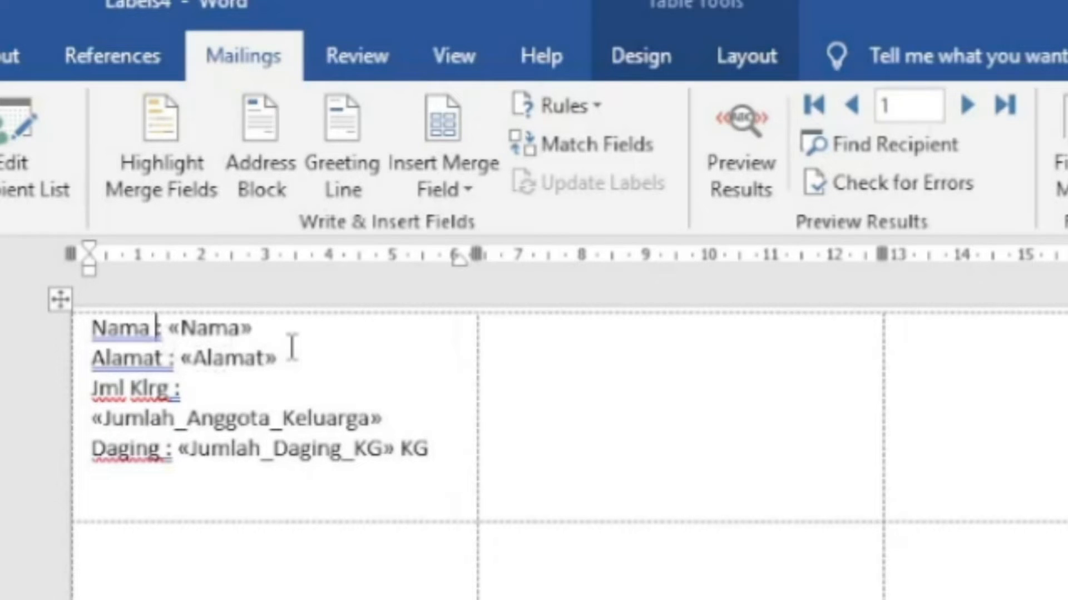
key("Tab")
key("BackSpace")
key("Up")
key("shift+Home")
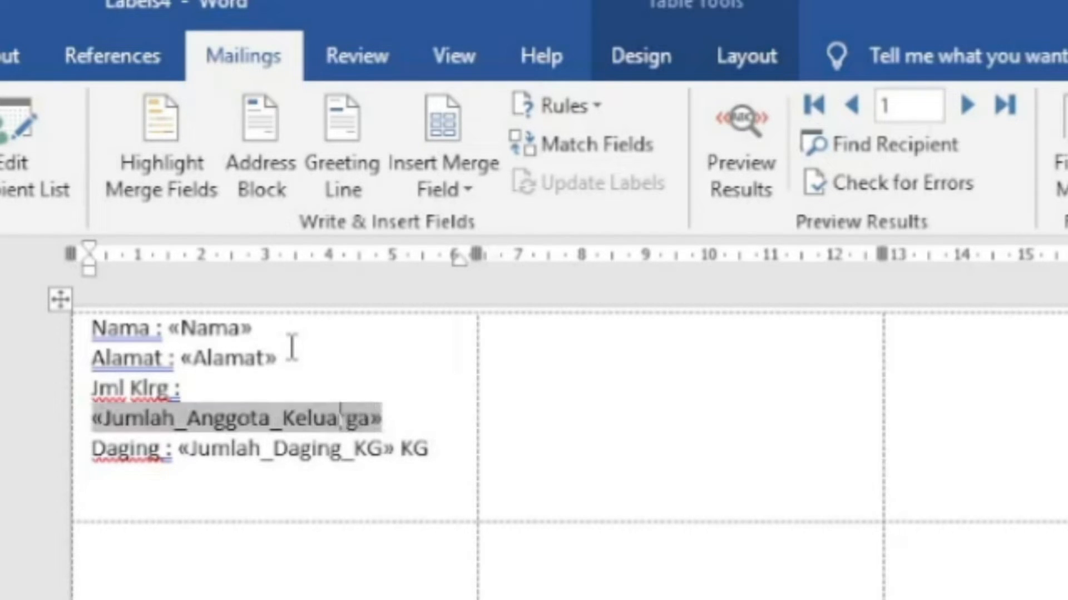
key("Left")
key("Up")
key("Up")
key("Left")
key("Left")
key("Left")
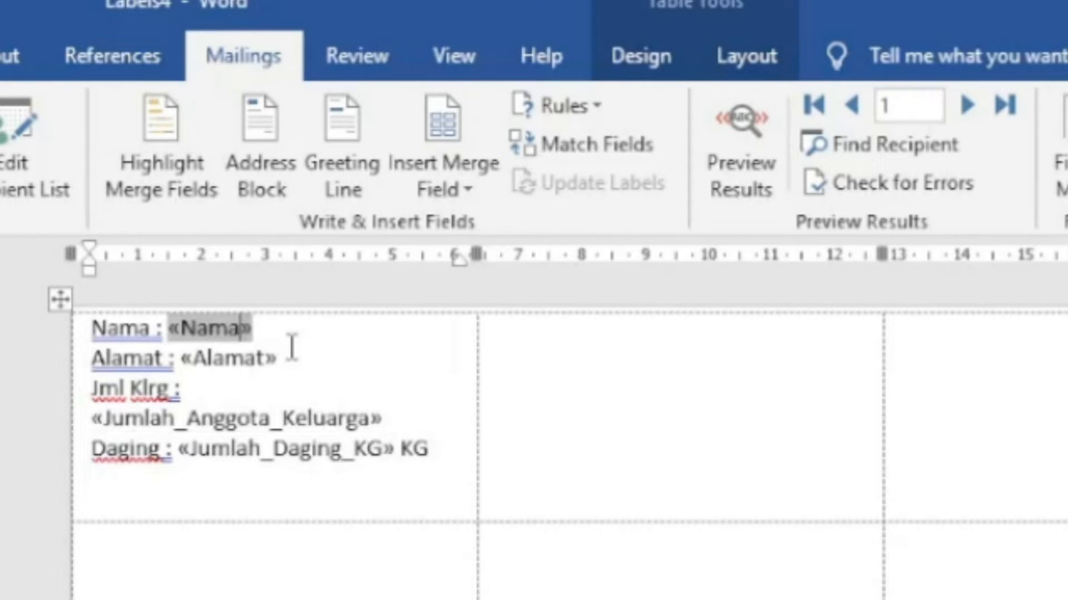
key("Left")
key("Left")
key("Left")
key("Left")
key("Left")
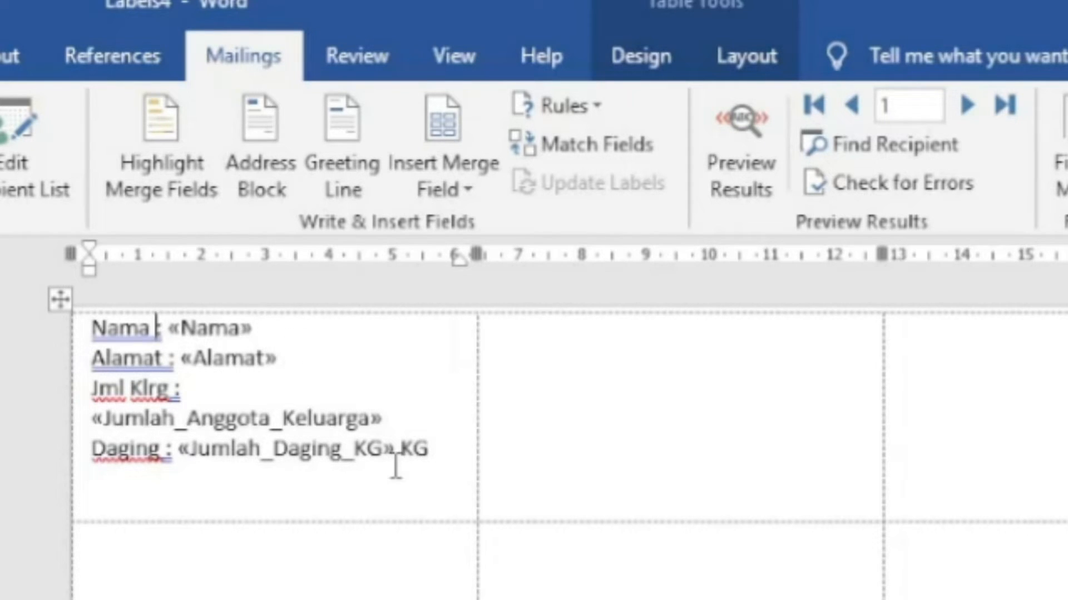
key("Tab")
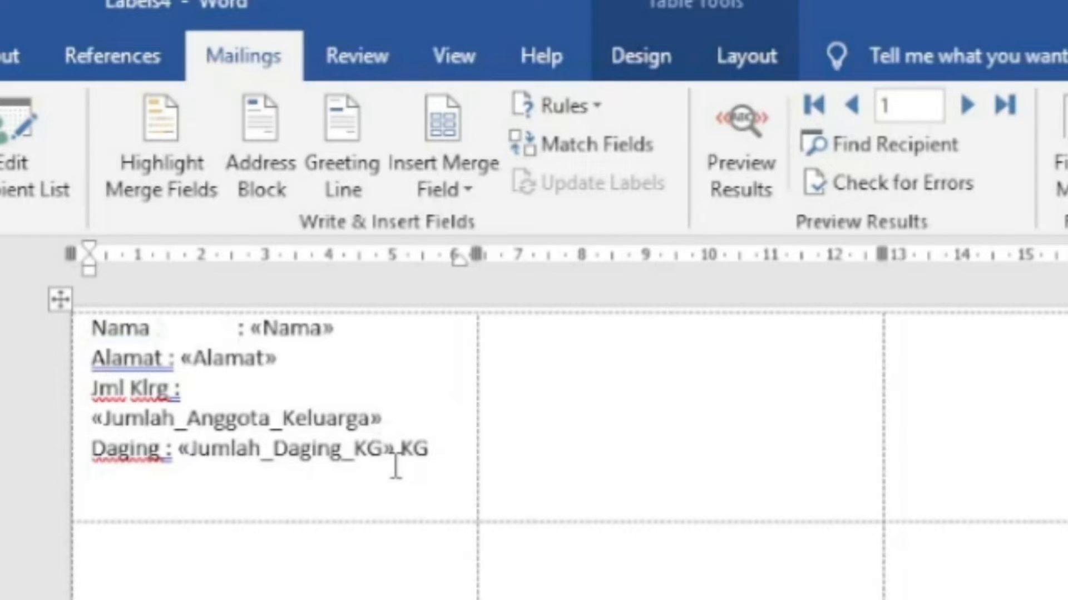
key("BackSpace")
key("Tab")
Align the colon on the Alamat line with the Nama line's colon using a tab.
key("Down")
key("Left")
key("Left")
key("Left")
key("Left")
key("Left")
key("Left")
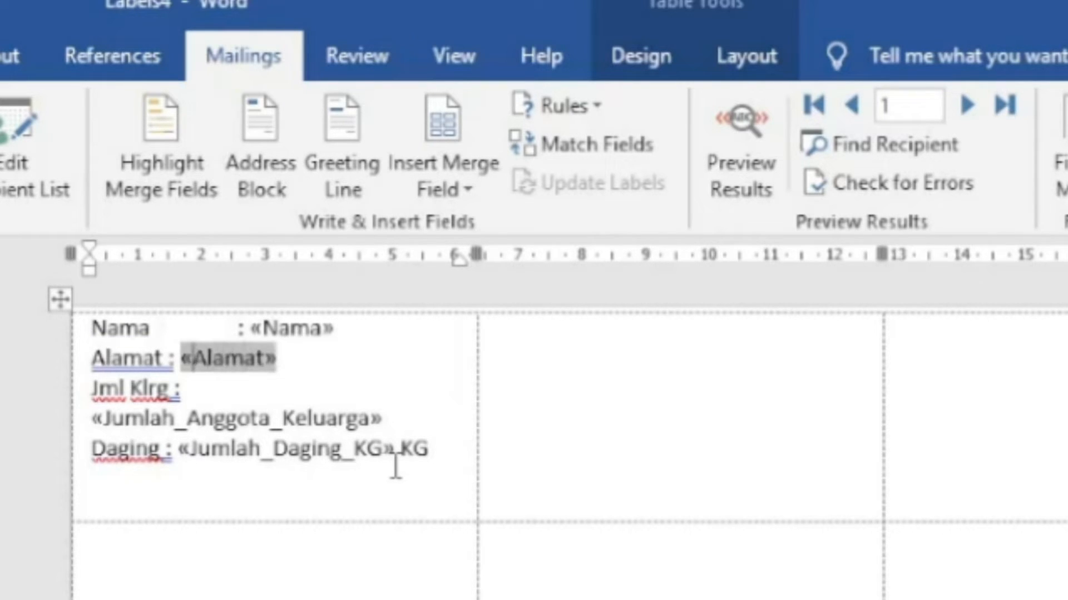
key("Left")
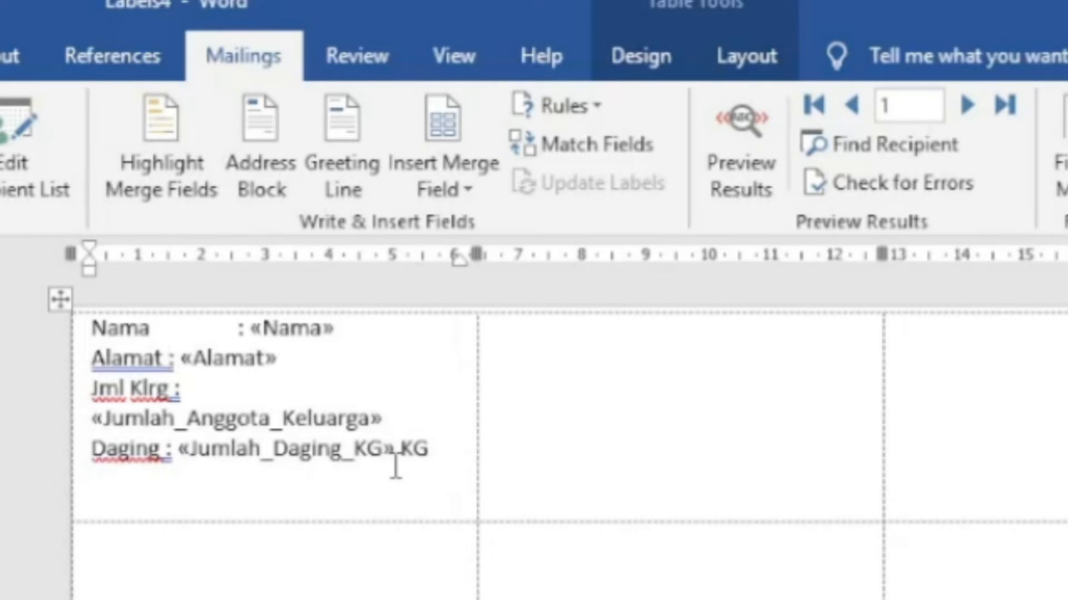
key("Tab")
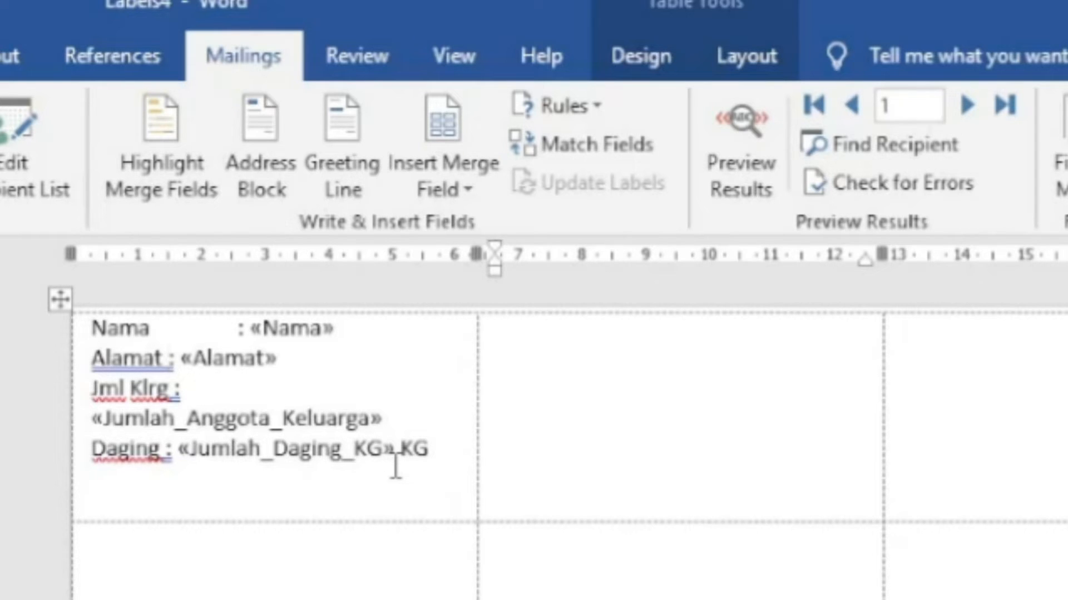
left_click(168, 358)
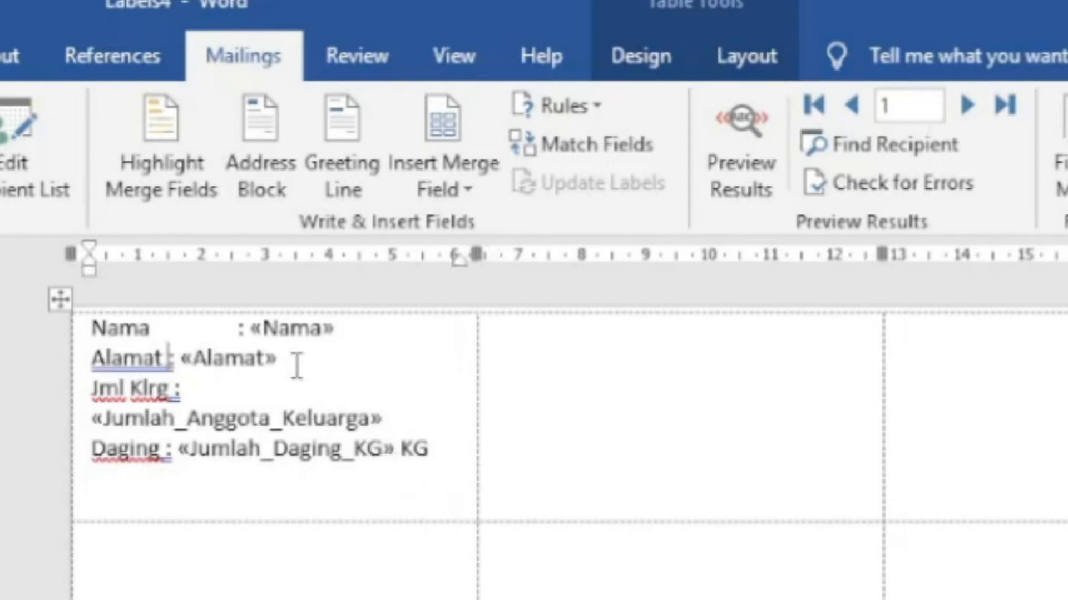
key("Tab")
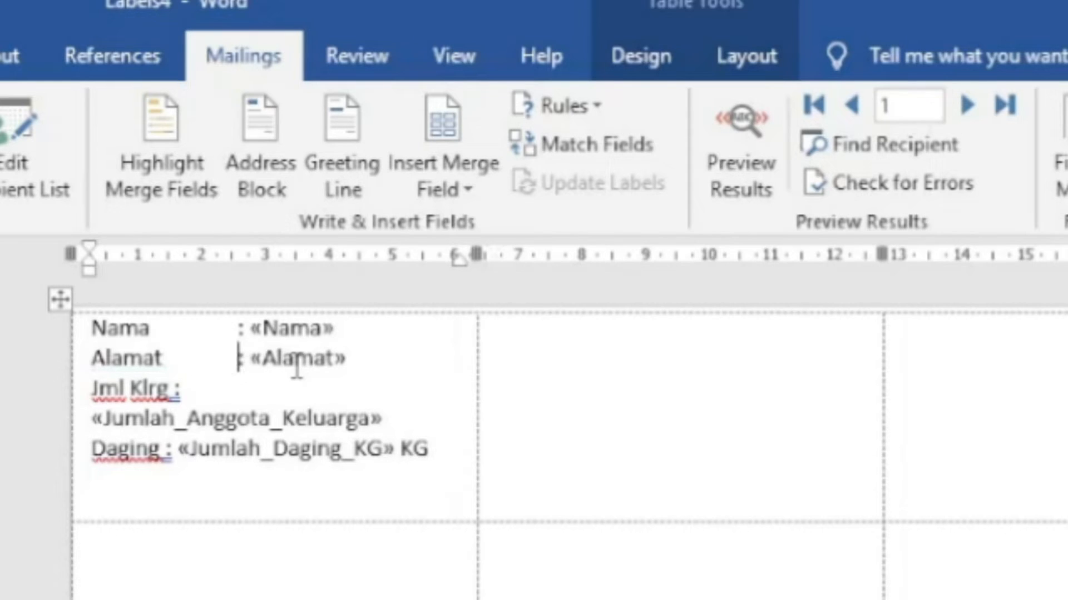
Align the colon on the Jml Klrg line with the colons above it using a tab.
key("Down")
key("Left")
key("Tab")
key("Tab")
Align the colon on the Daging line with the others using a tab and preview the merged label.
key("Down")
key("Down")
key("Left")
key("Left")
key("Left")
key("Left")
key("Left")
key("Left")
key("Left")
key("Tab")
key("Tab")
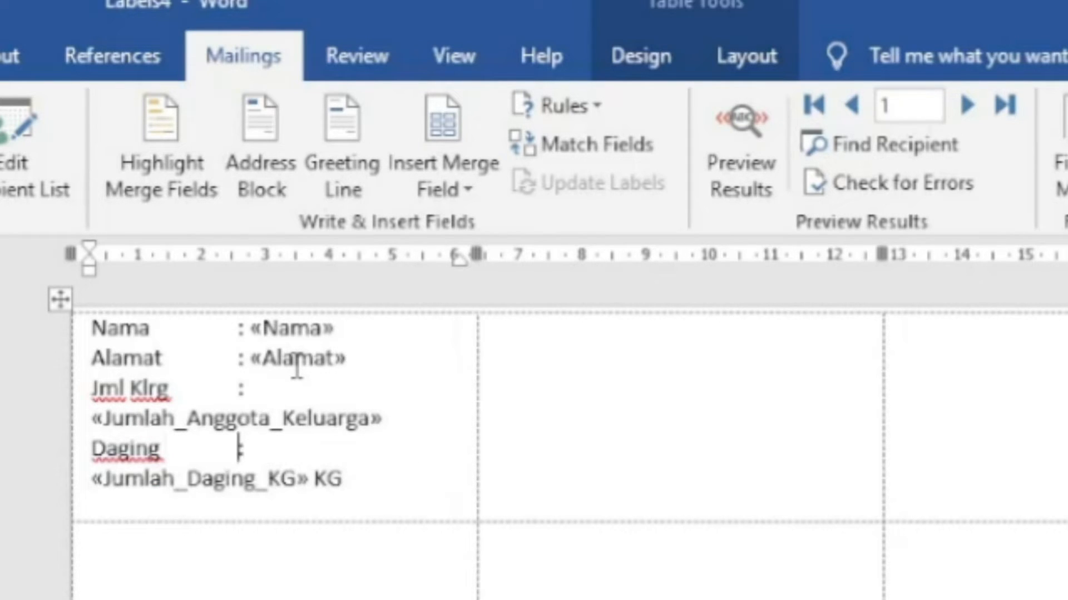
left_click(753, 177)
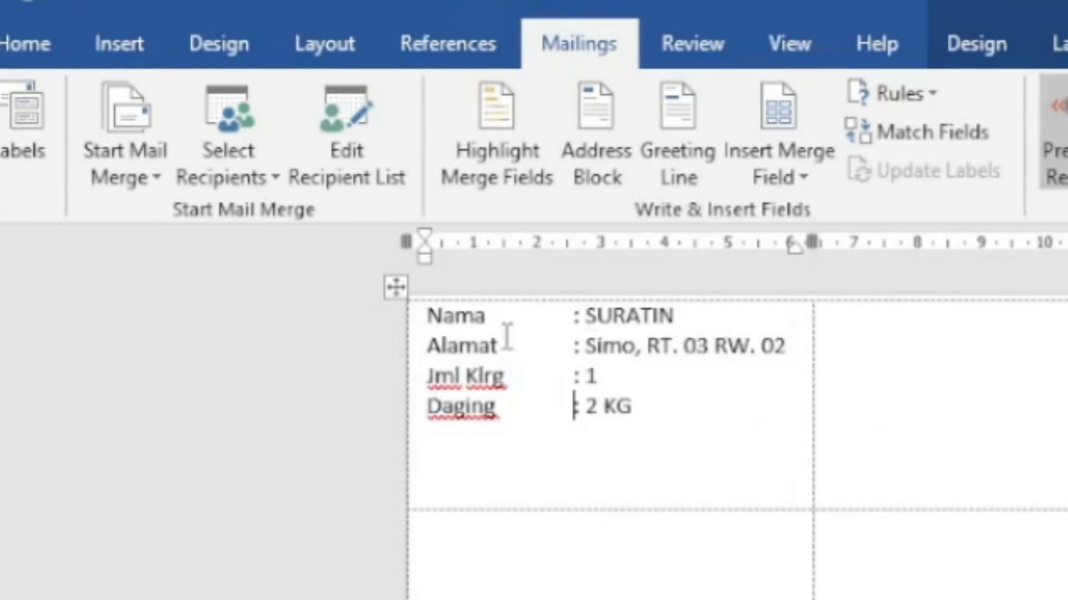
Select the four lines of the first label and try a left indent of 1,3 cm.
left_click(428, 318)
left_click(327, 42)
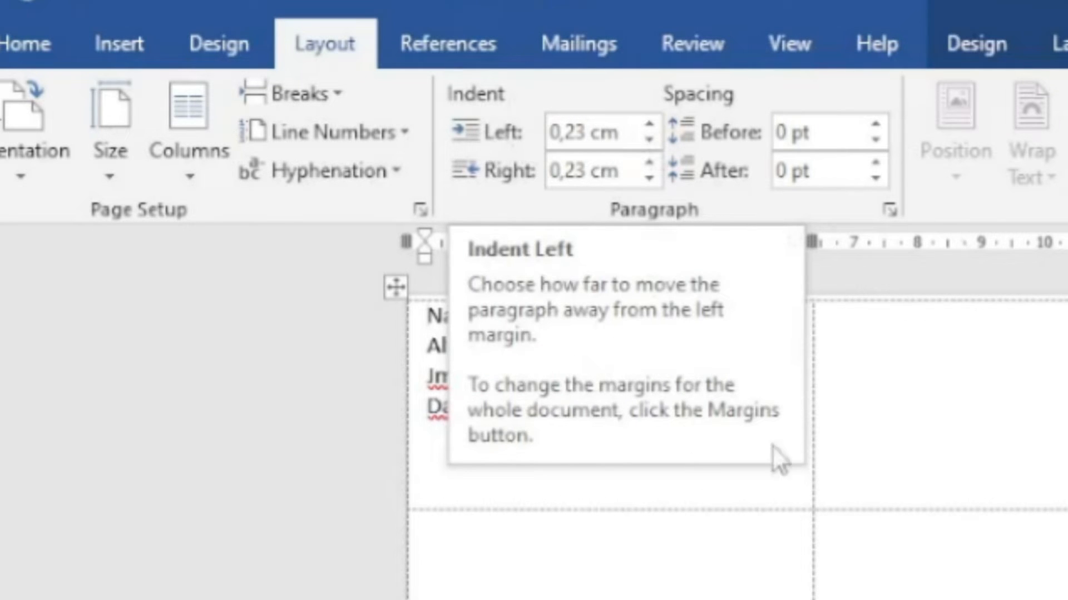
left_click_drag(427, 312, 639, 422)
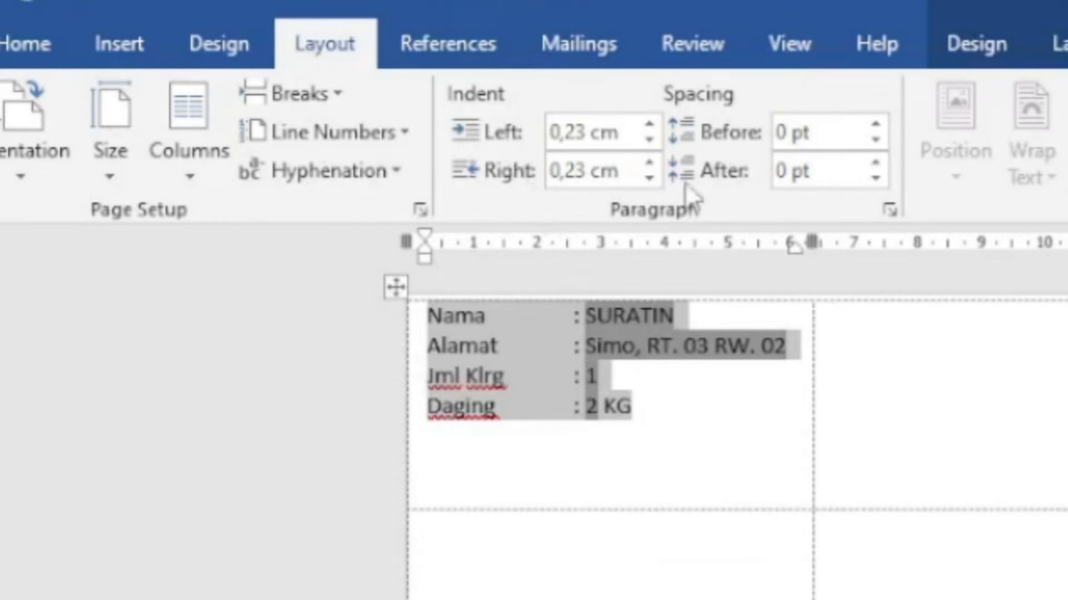
left_click(656, 126)
left_click(656, 126)
left_click(656, 127)
left_click(656, 127)
left_click(656, 127)
left_click(656, 127)
left_click(656, 127)
left_click(656, 127)
left_click(656, 126)
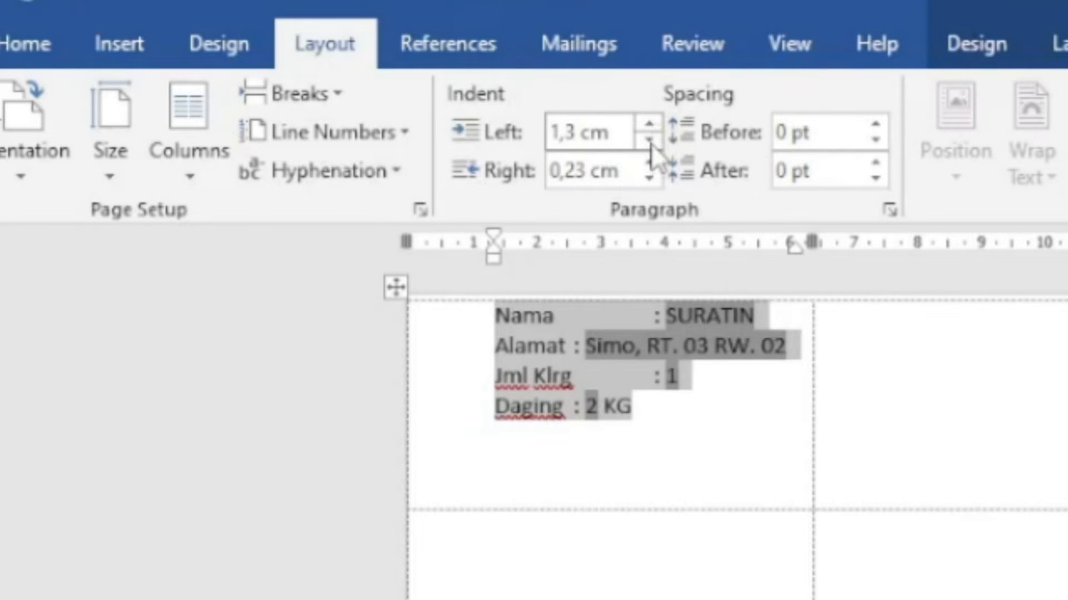
Reduce the left indent of the four selected label lines to 0,2 cm.
left_click(649, 140)
left_click(649, 140)
left_click(649, 140)
left_click(650, 140)
left_click(649, 140)
left_click(649, 140)
left_click(650, 140)
left_click(649, 140)
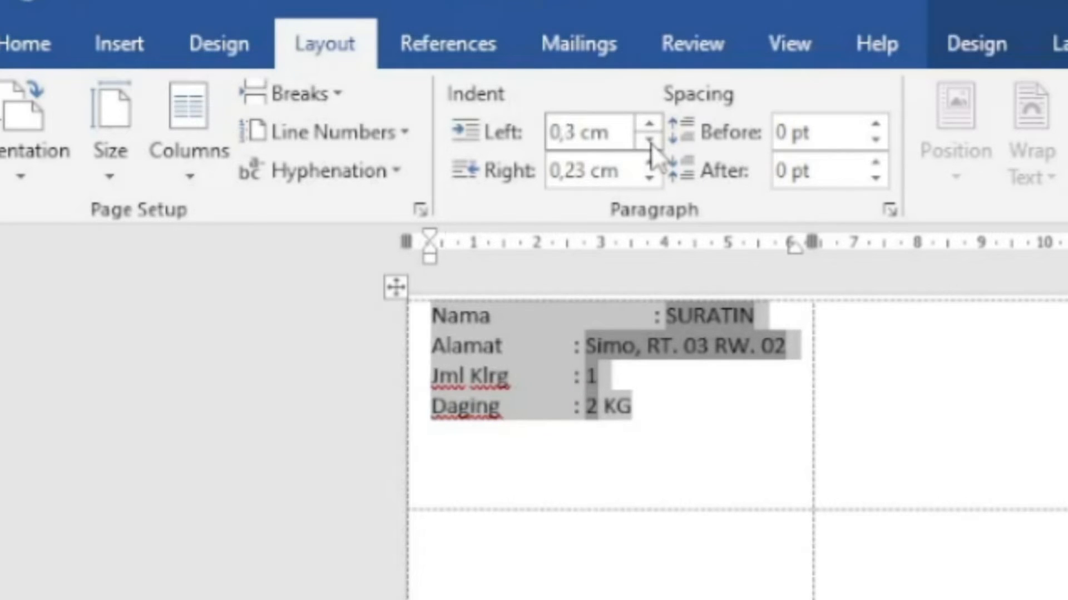
left_click(649, 140)
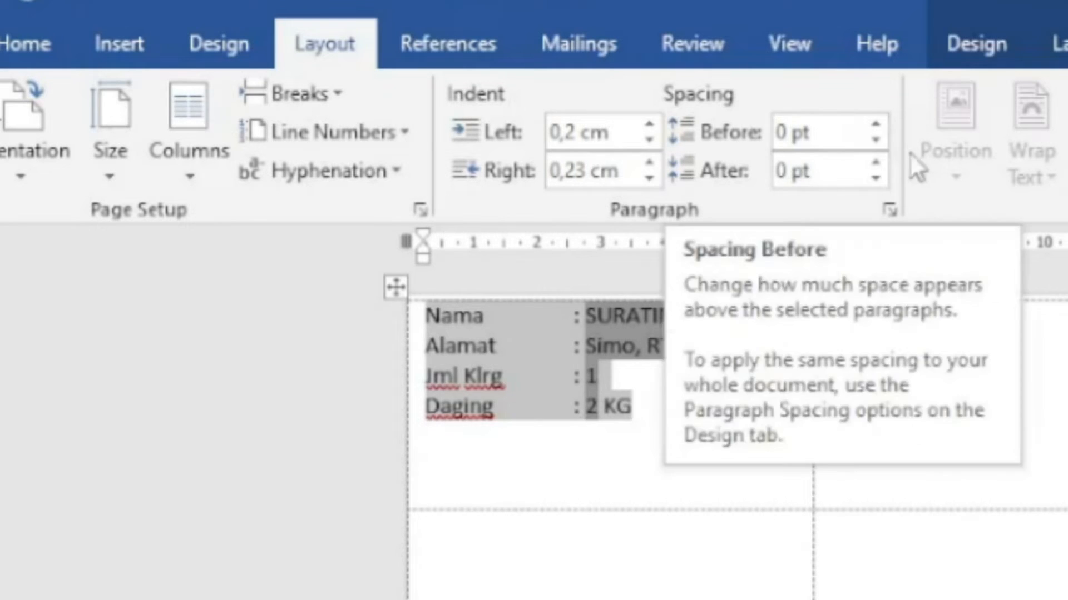
Set the paragraph spacing of the four label lines to 6 pt before and 6 pt after.
left_click(879, 125)
left_click(879, 125)
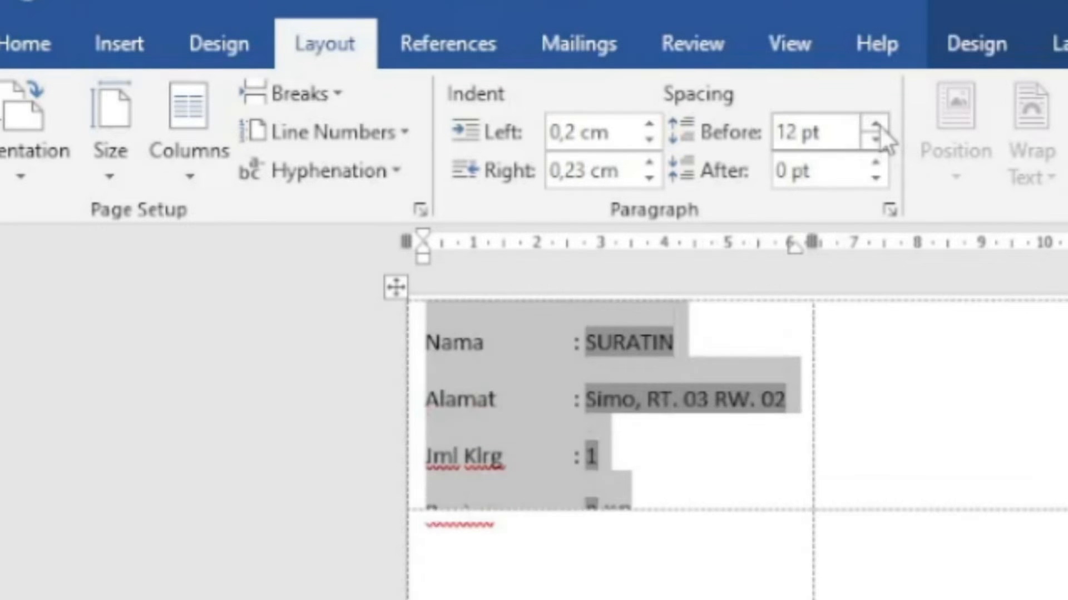
left_click(875, 141)
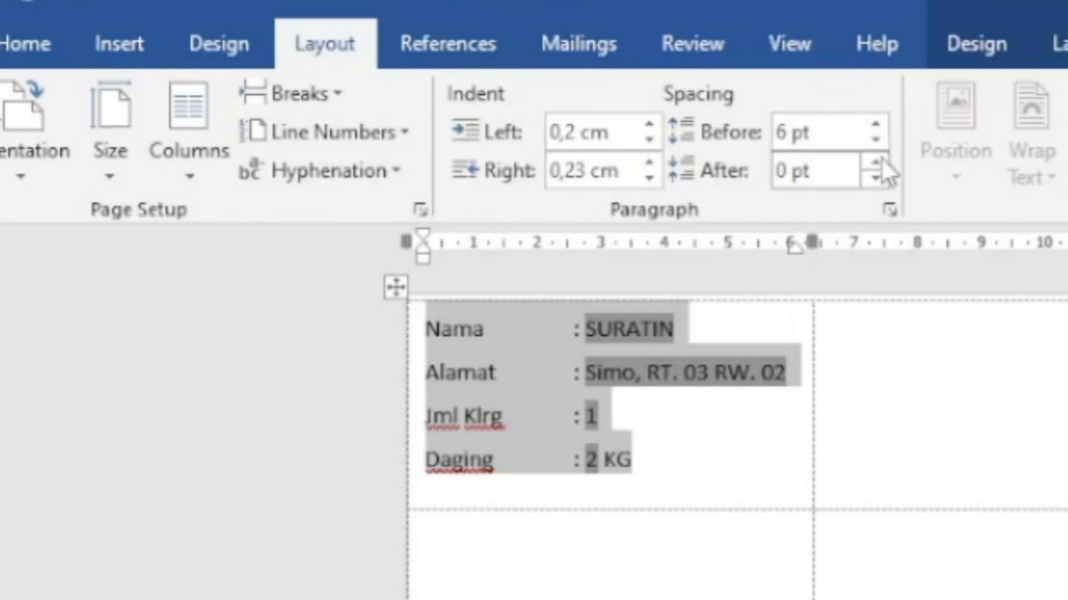
left_click(881, 161)
left_click(880, 161)
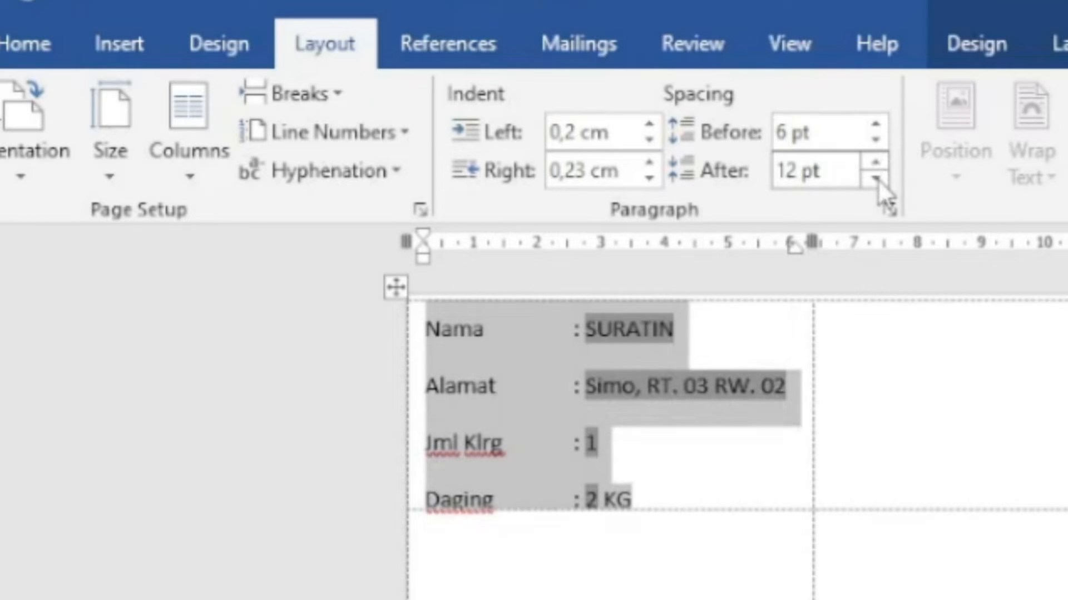
left_click(877, 179)
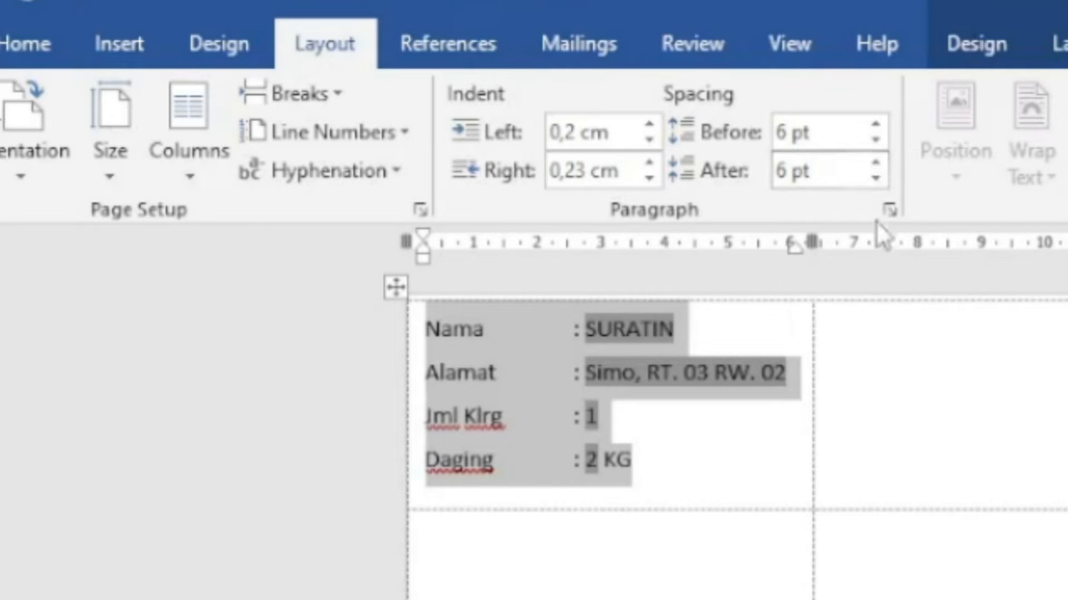
left_click(681, 438)
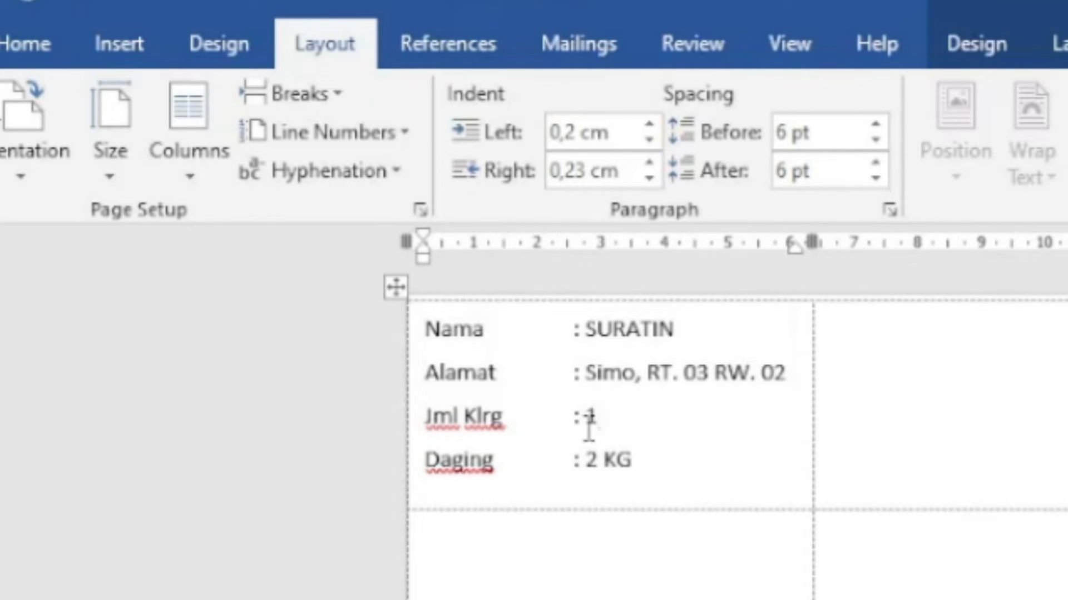
Set the paragraph spacing of the first label's four lines to 0 pt before and 0 pt after.
left_click(875, 138)
left_click(875, 139)
left_click(875, 126)
left_click_drag(639, 466, 369, 324)
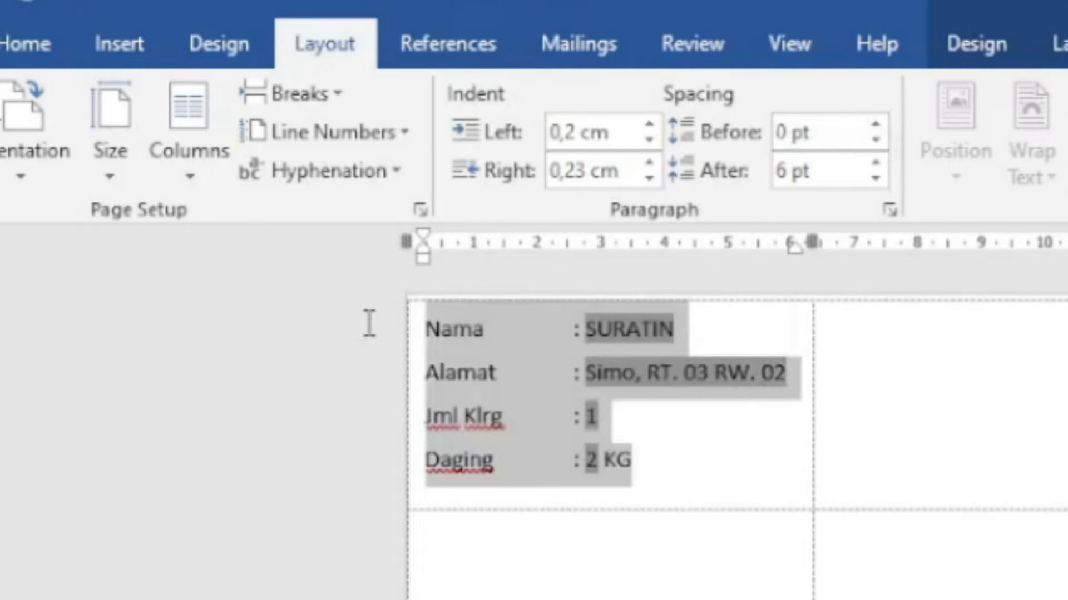
left_click(875, 125)
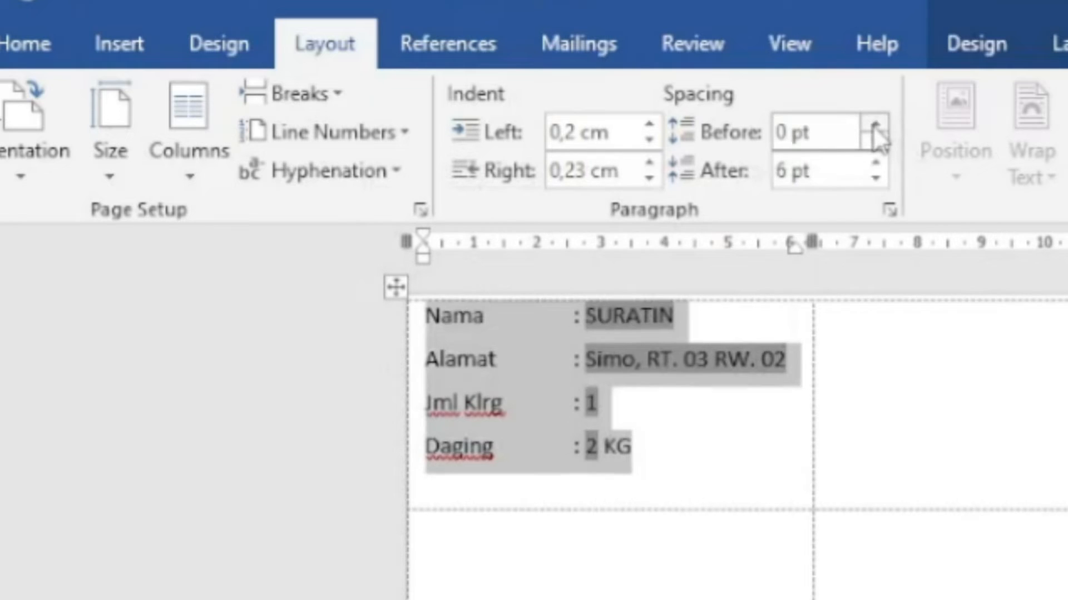
left_click(819, 174)
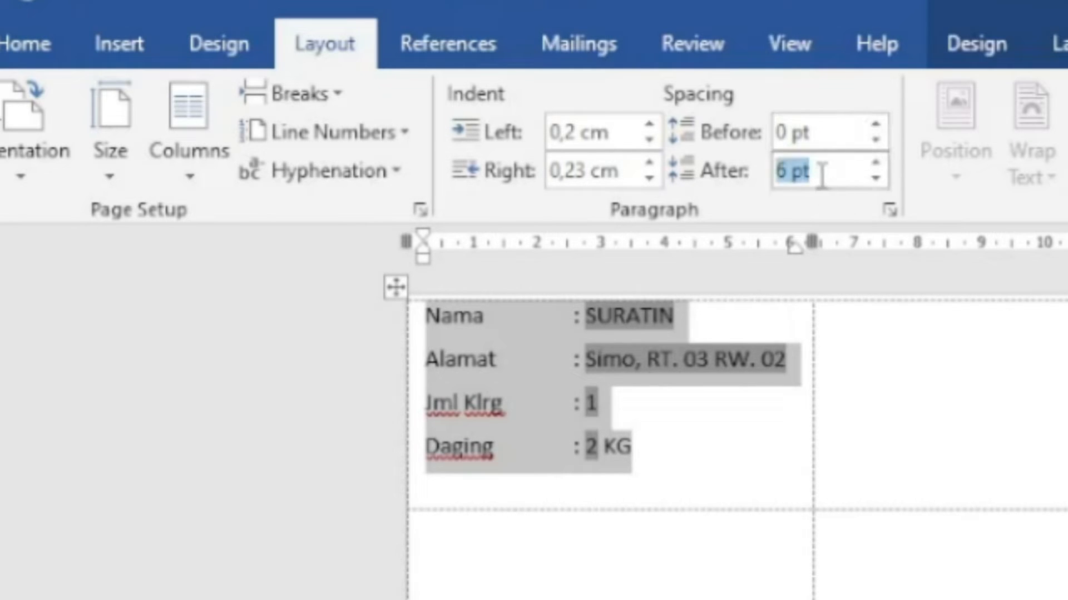
left_click(877, 178)
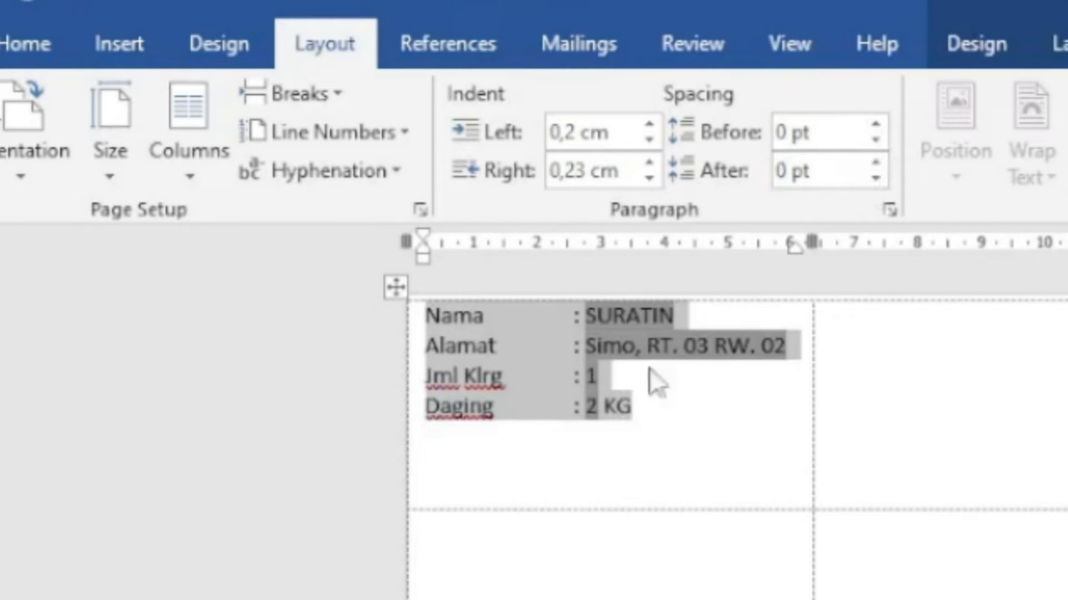
left_click(503, 443)
Set the spacing before the Nama line of the first label to 36 pt.
left_click(427, 315)
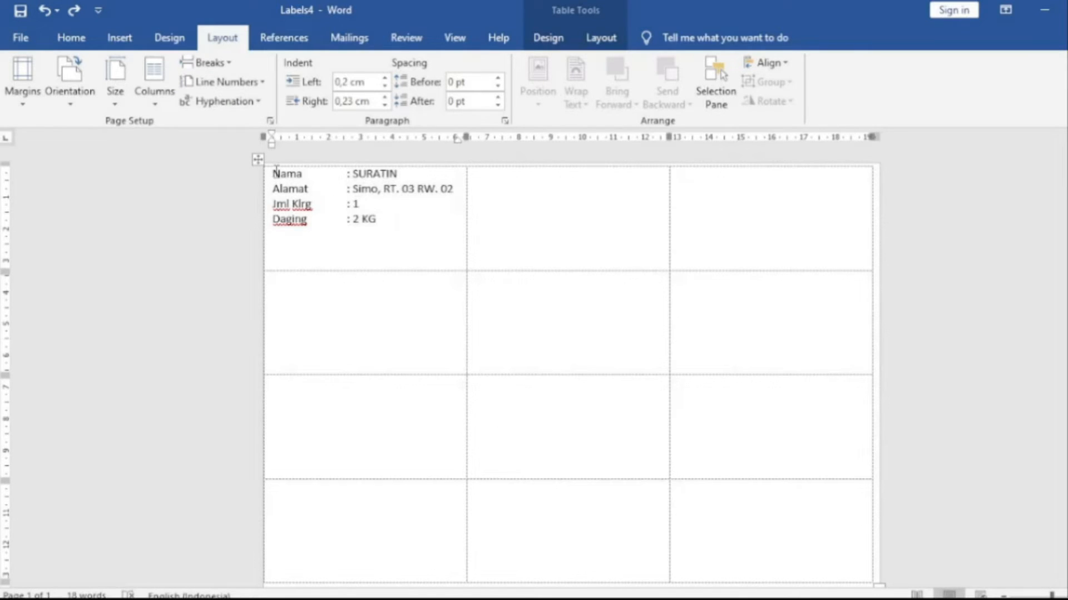
left_click(498, 79)
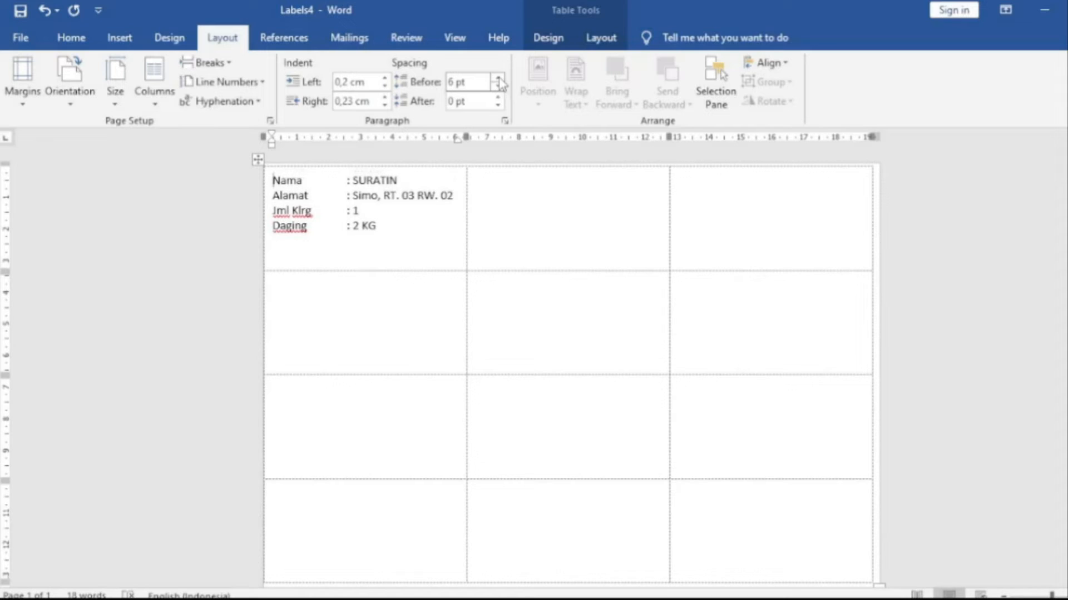
left_click(498, 78)
left_click(498, 78)
left_click(498, 78)
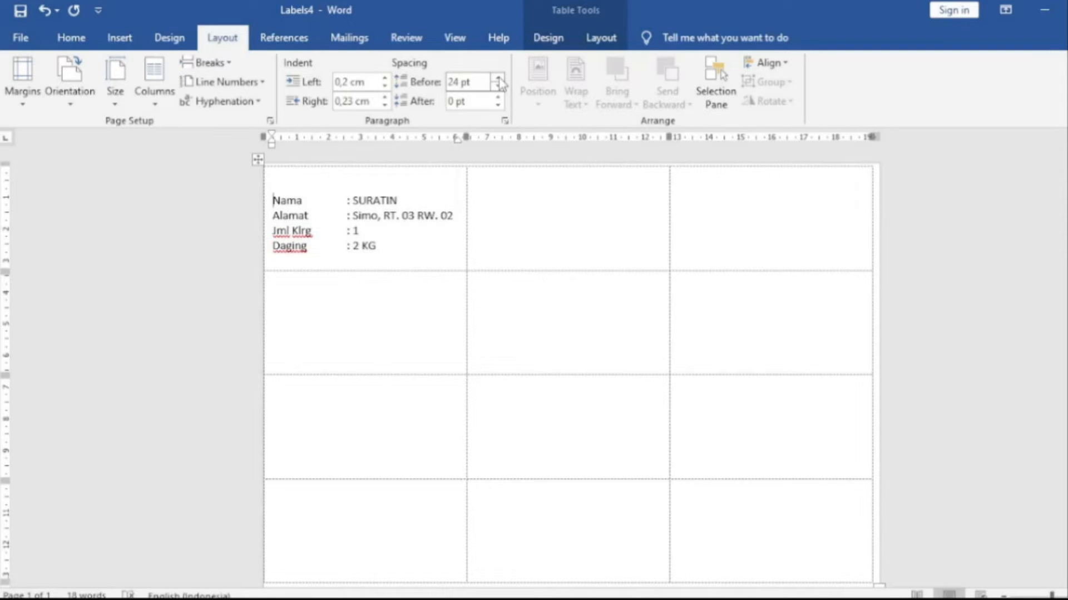
left_click(499, 78)
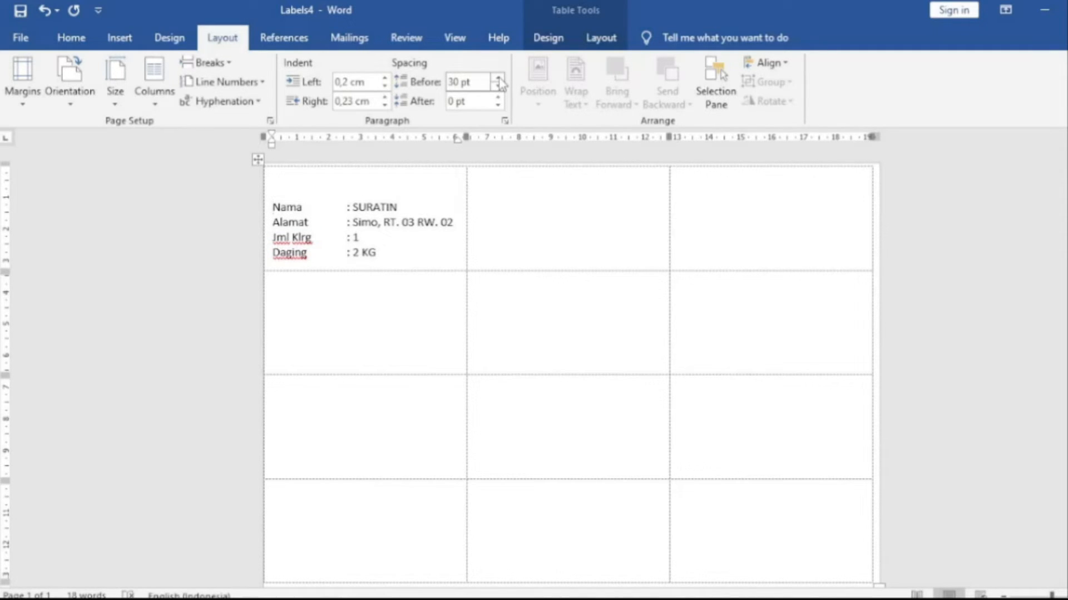
left_click(498, 78)
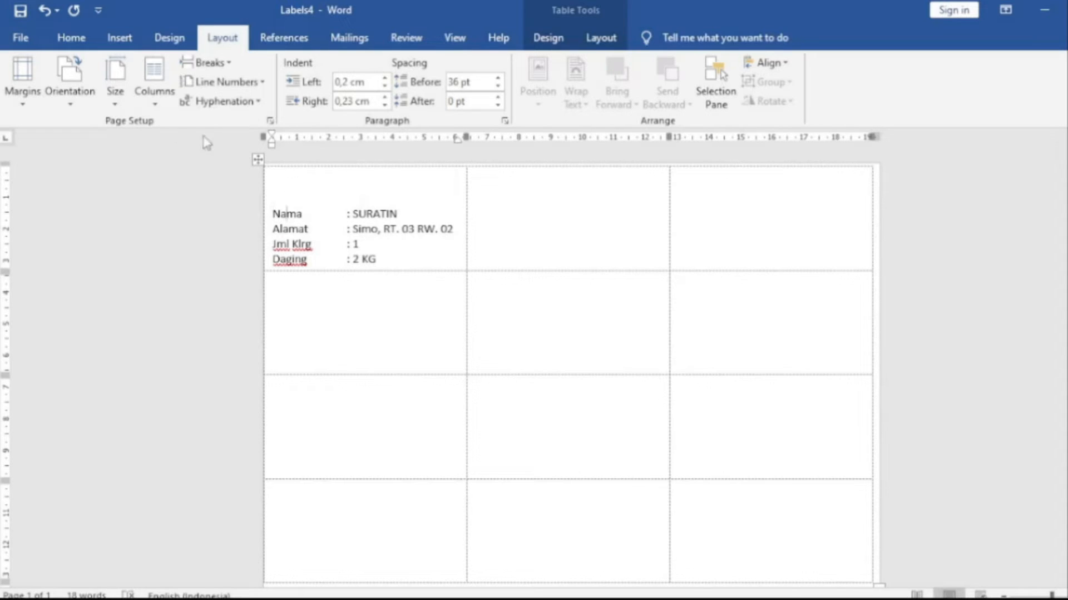
Start inserting a picture from this PC into the first label and open the Downloads folder.
left_click(119, 40)
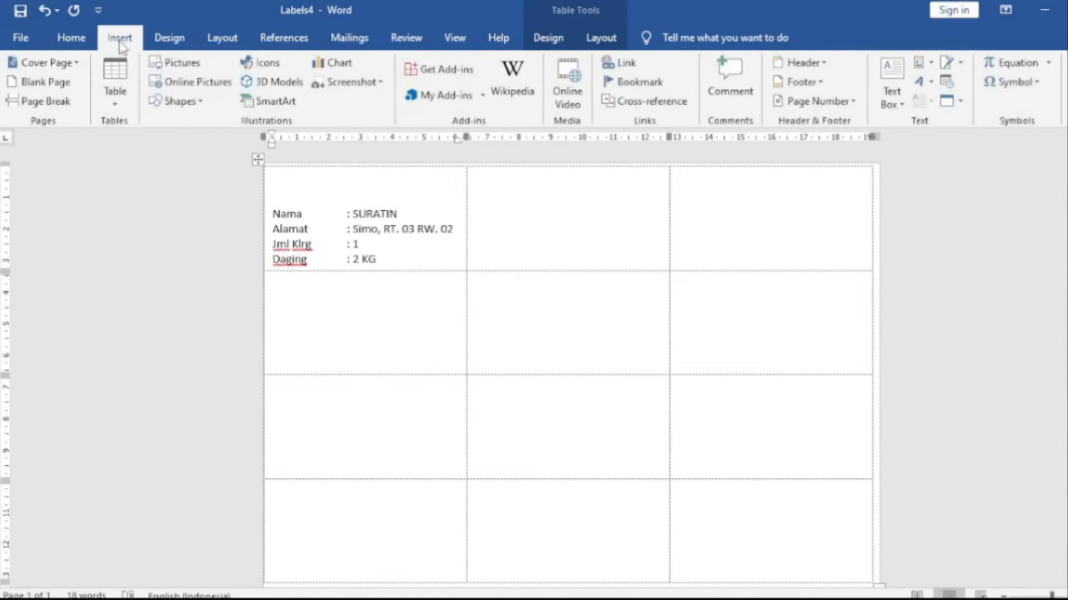
left_click(175, 62)
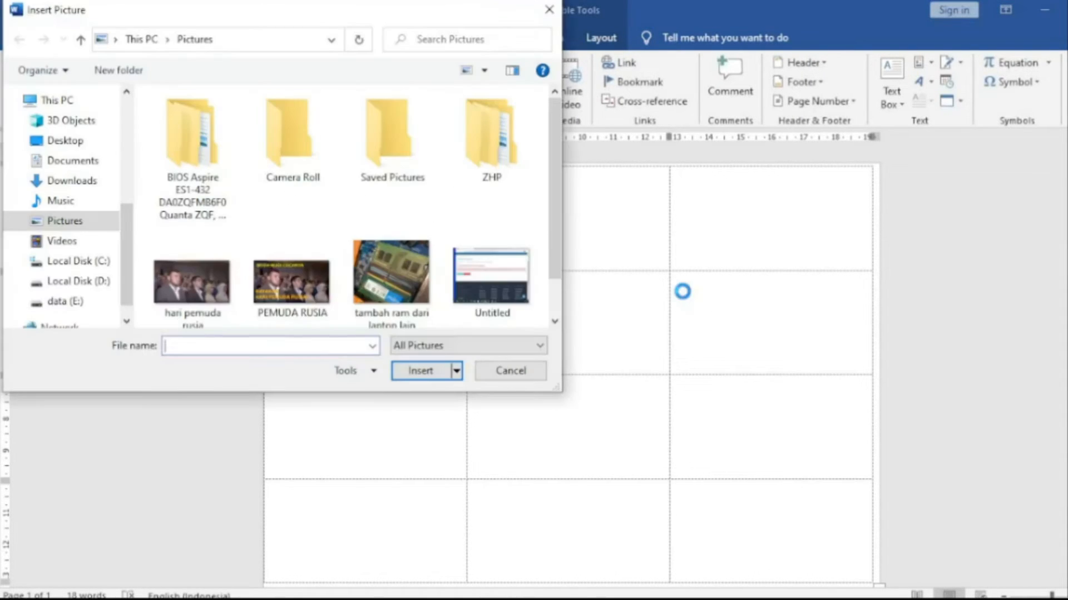
left_click(86, 186)
left_click_drag(556, 150, 561, 103)
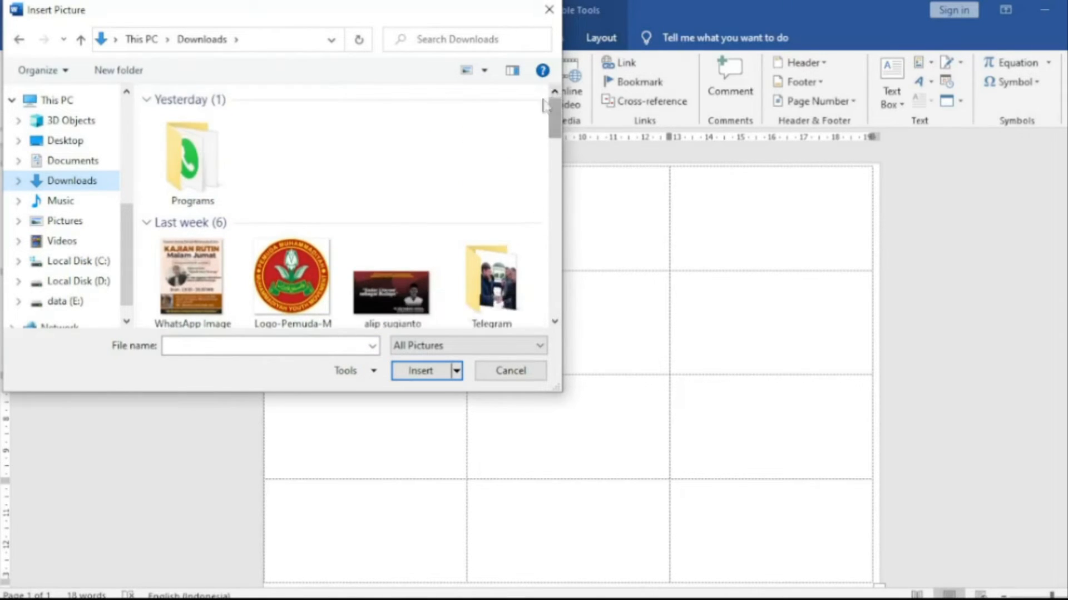
Look through the Documents folder as large icons for a suitable logo picture.
left_click(61, 166)
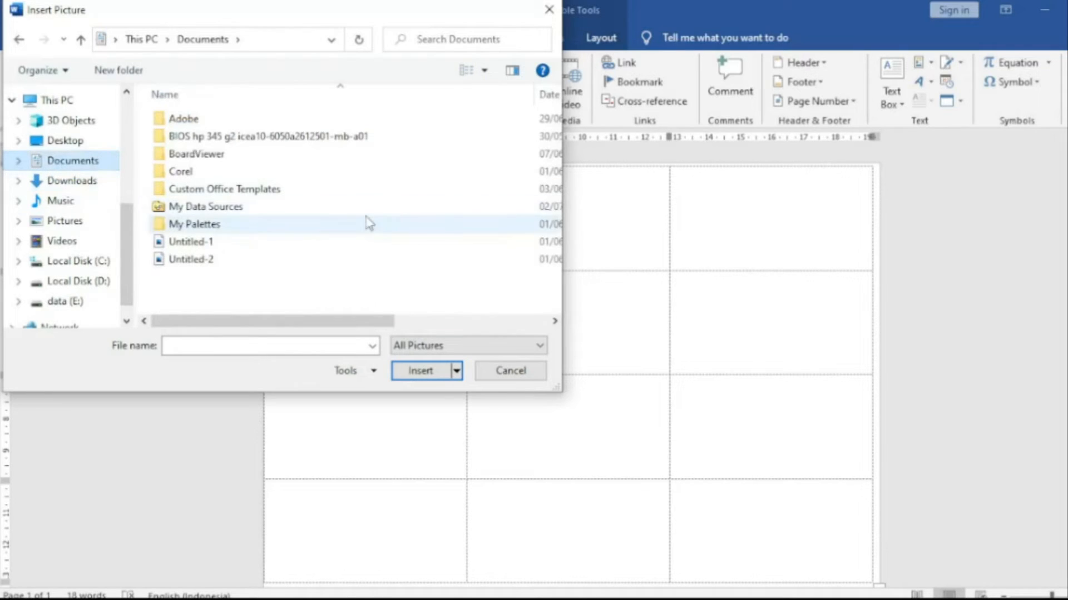
left_click(484, 70)
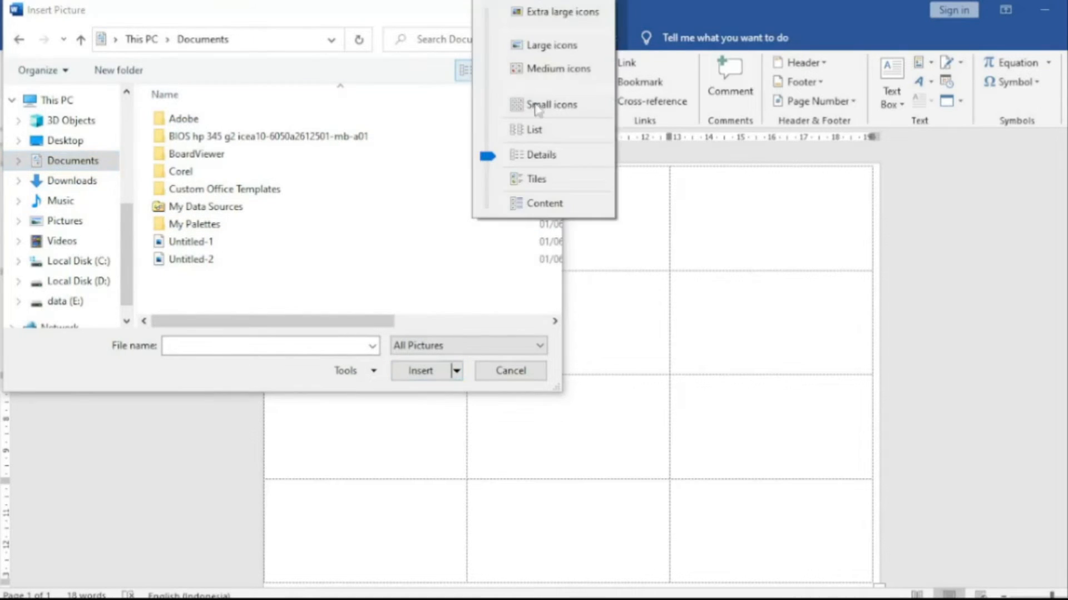
left_click(544, 48)
scroll(391, 214, "down", 2)
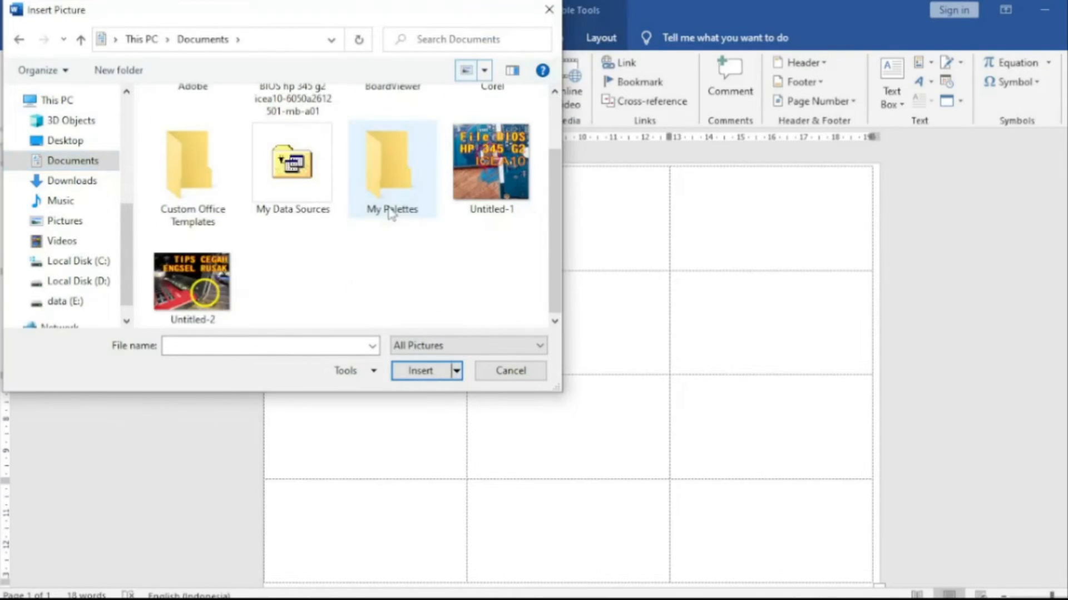
scroll(366, 275, "up", 2)
scroll(366, 276, "down", 2)
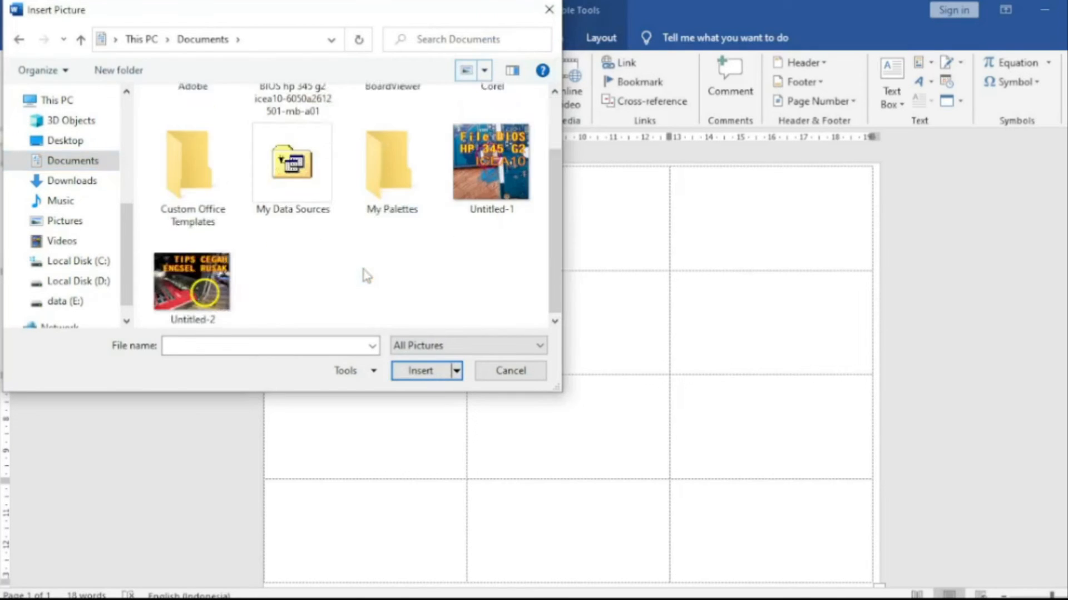
scroll(365, 275, "up", 2)
Insert the picture Logo-Pemuda-Muhamamdiyah-Resmi from the Downloads folder into the first label.
left_click(50, 186)
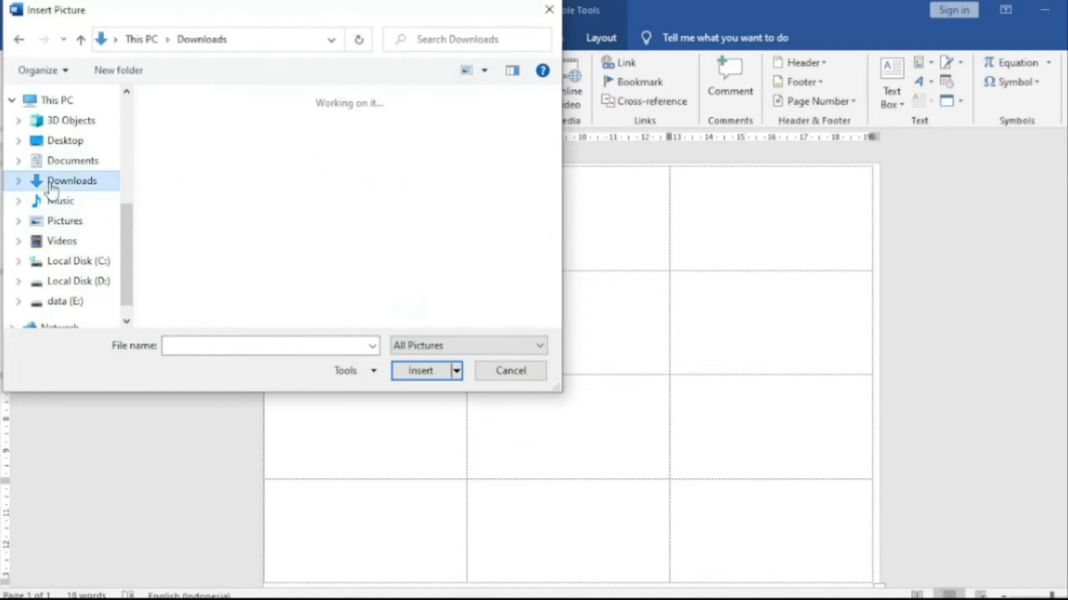
scroll(369, 203, "down", 1)
left_click(292, 250)
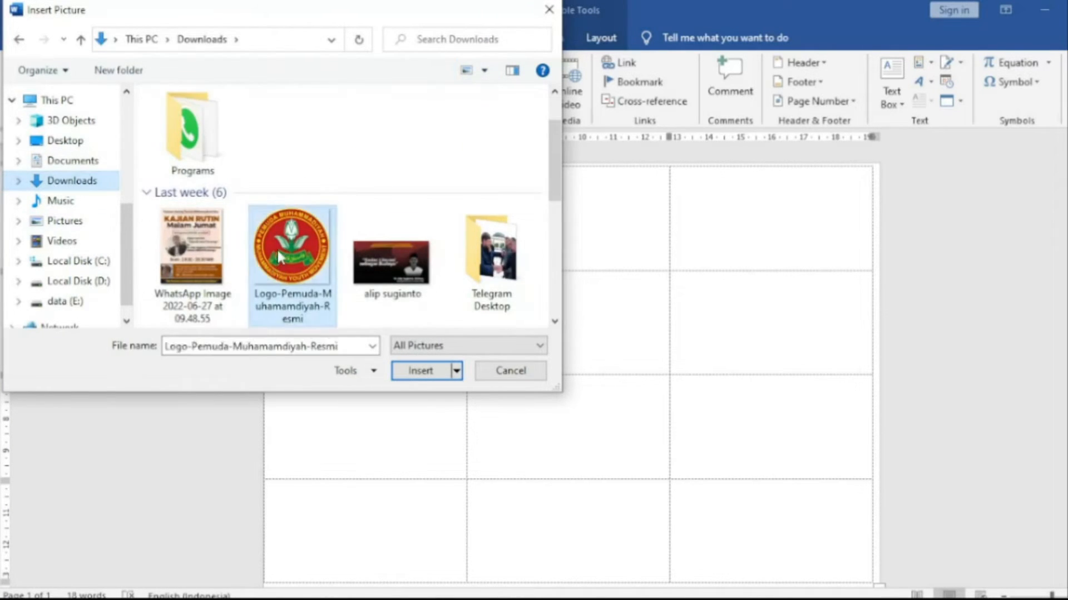
left_click(442, 371)
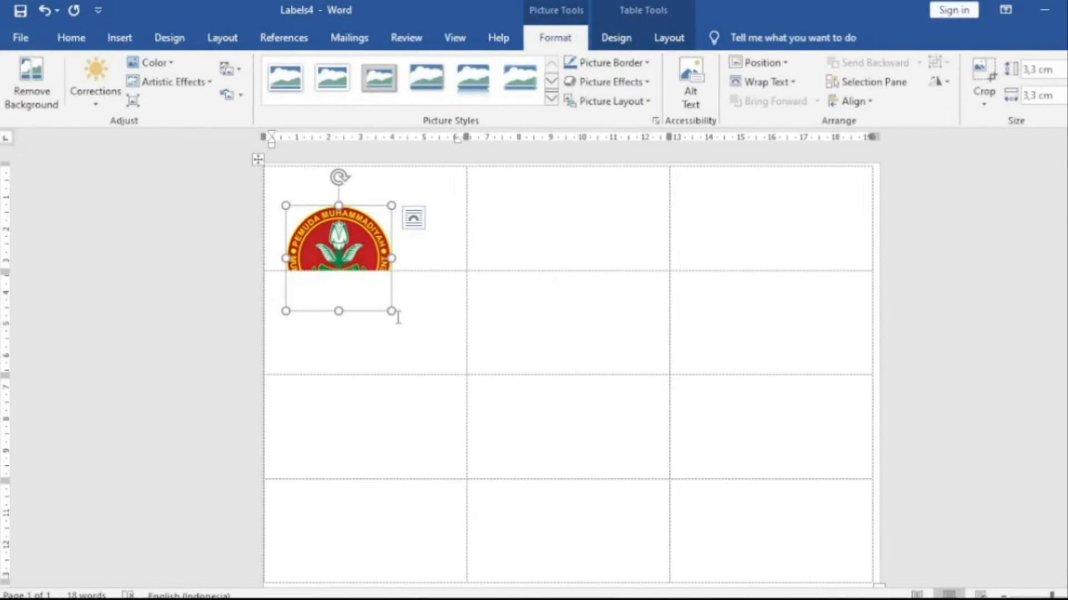
Shrink the inserted logo to fit the label and set its text wrapping to In Front of Text.
left_click_drag(414, 344, 353, 283)
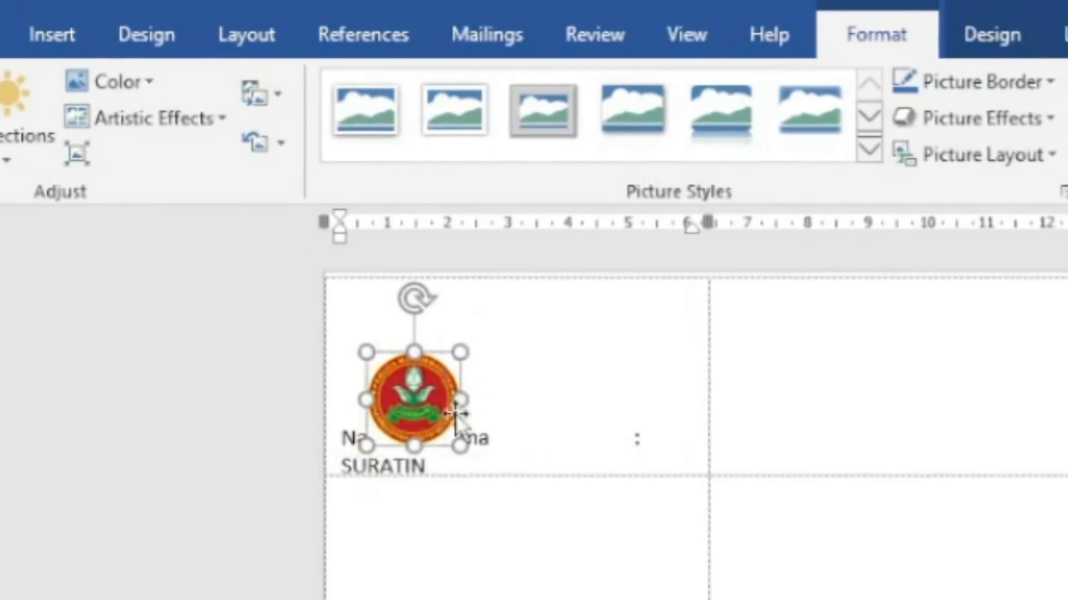
left_click_drag(427, 423, 417, 351)
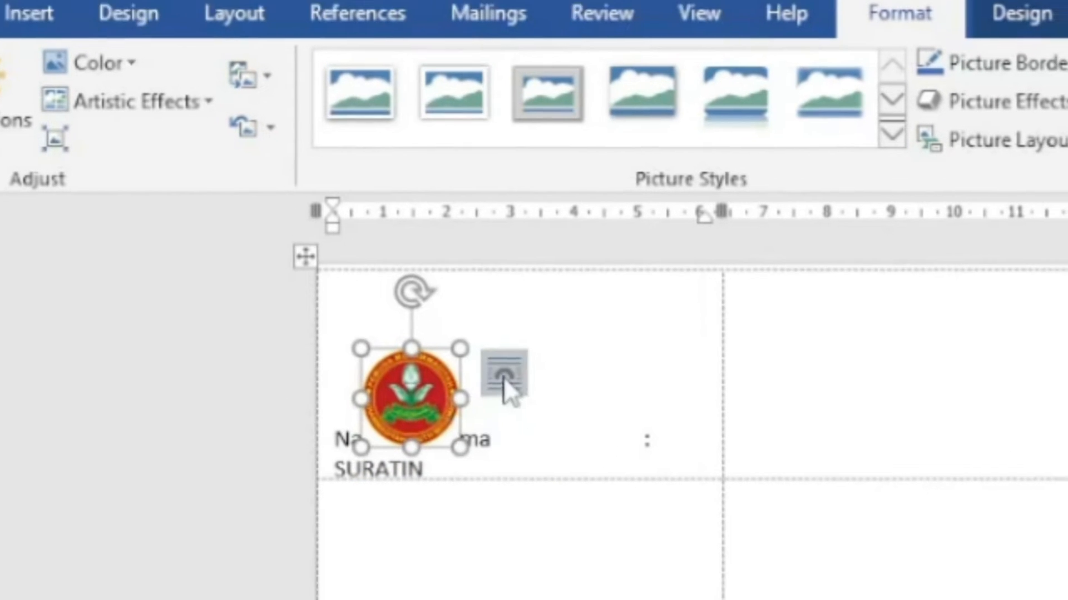
left_click(518, 393)
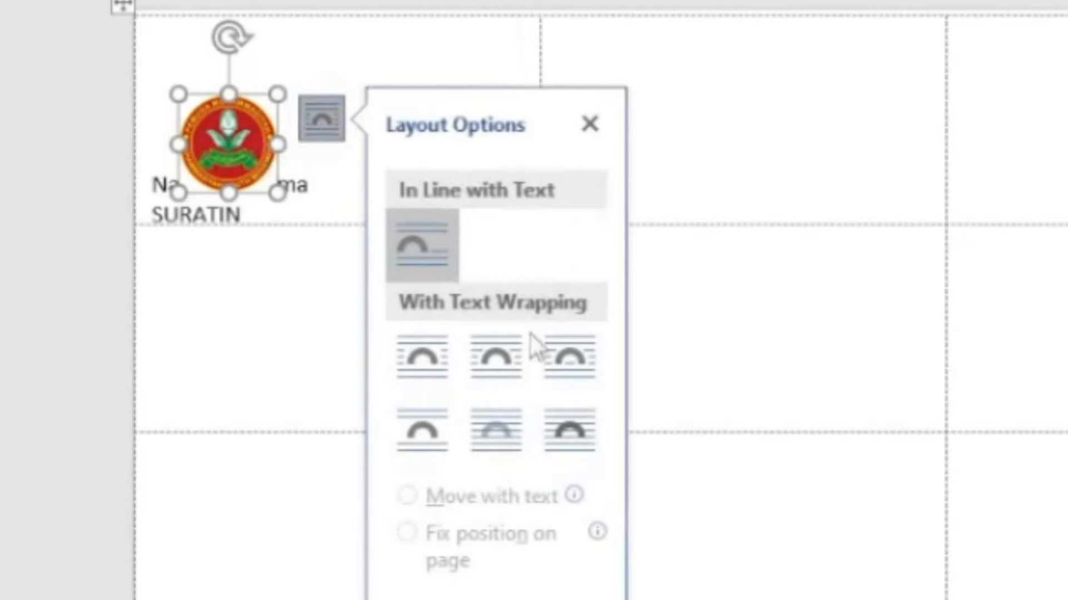
left_click(579, 435)
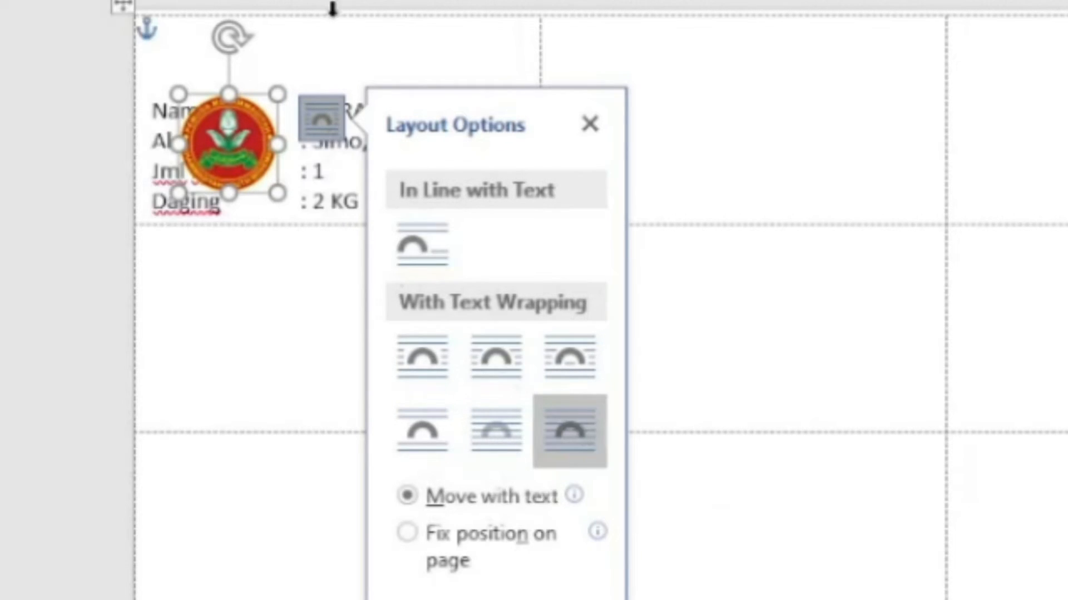
left_click(589, 123)
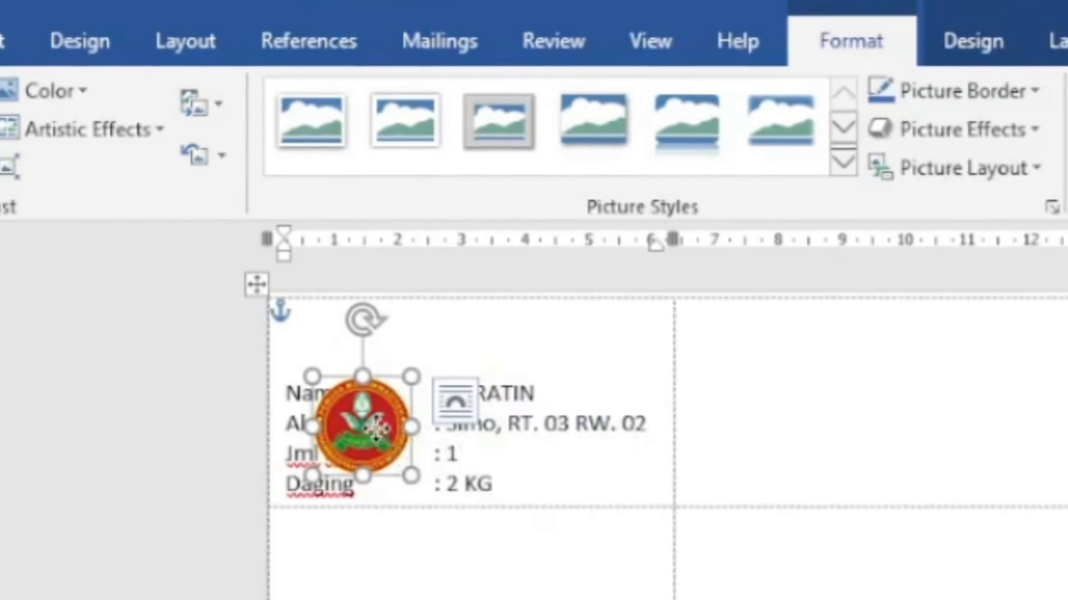
Move the logo to the label's upper-left corner above the Nama line and shrink it to about 1 cm wide.
left_click_drag(362, 384, 349, 314)
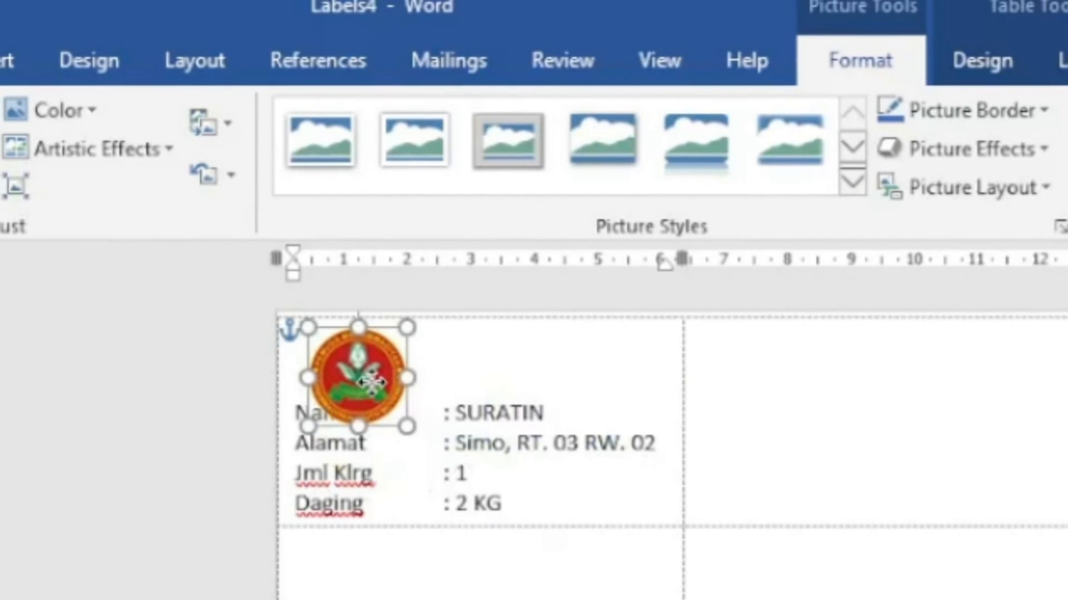
left_click_drag(407, 426, 339, 364)
left_click_drag(377, 405, 354, 392)
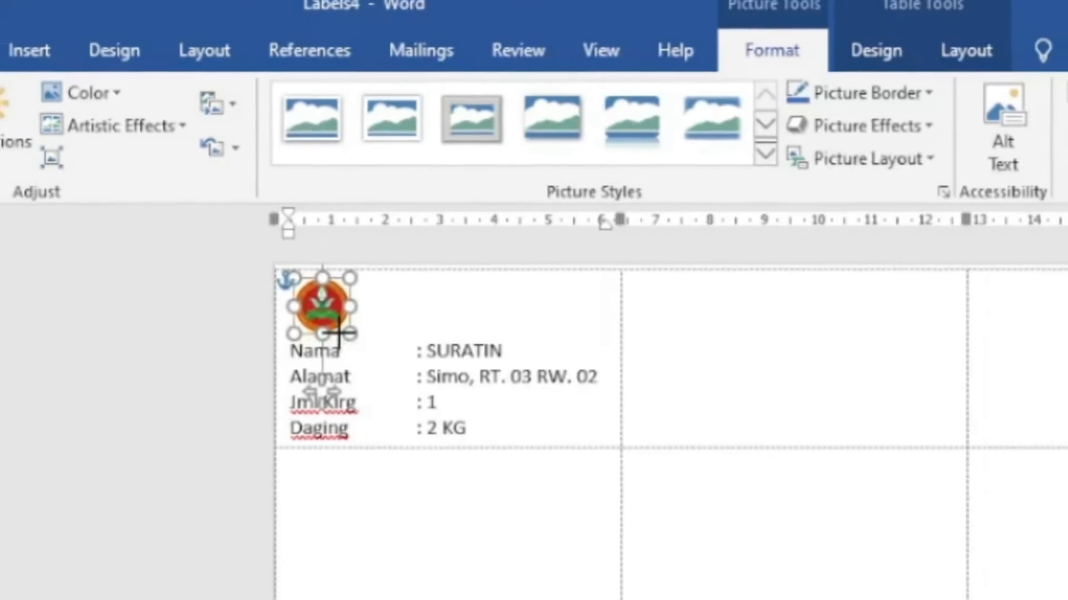
left_click_drag(340, 334, 339, 334)
double_click(429, 318)
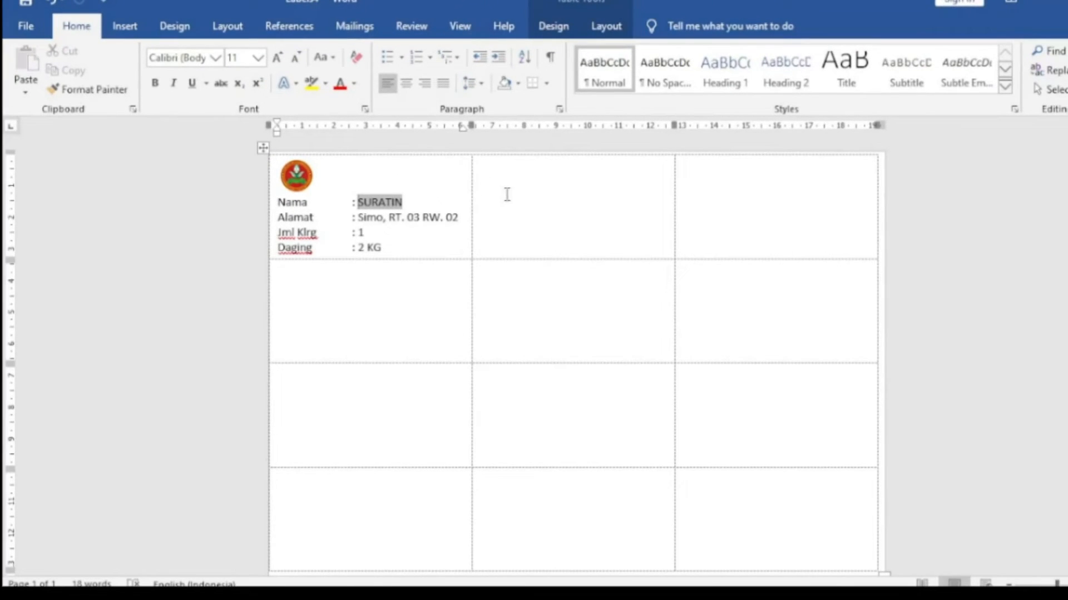
left_click(294, 165)
left_click(369, 177)
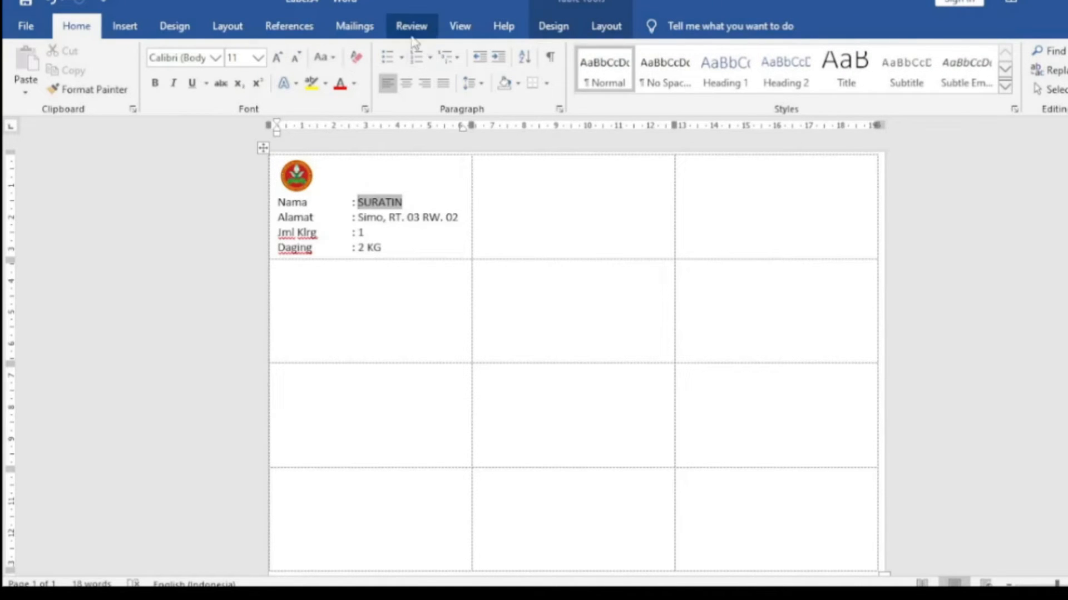
Insert a Simple Text Box in the first label and shrink it to about 4.5 cm wide and 1.7 cm high.
left_click(124, 26)
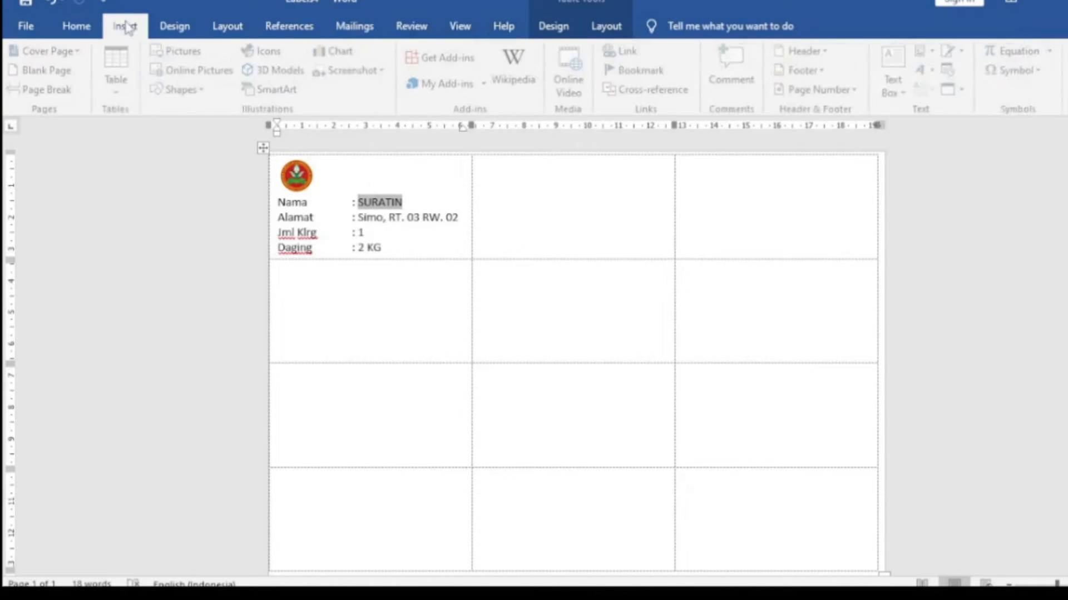
left_click(904, 68)
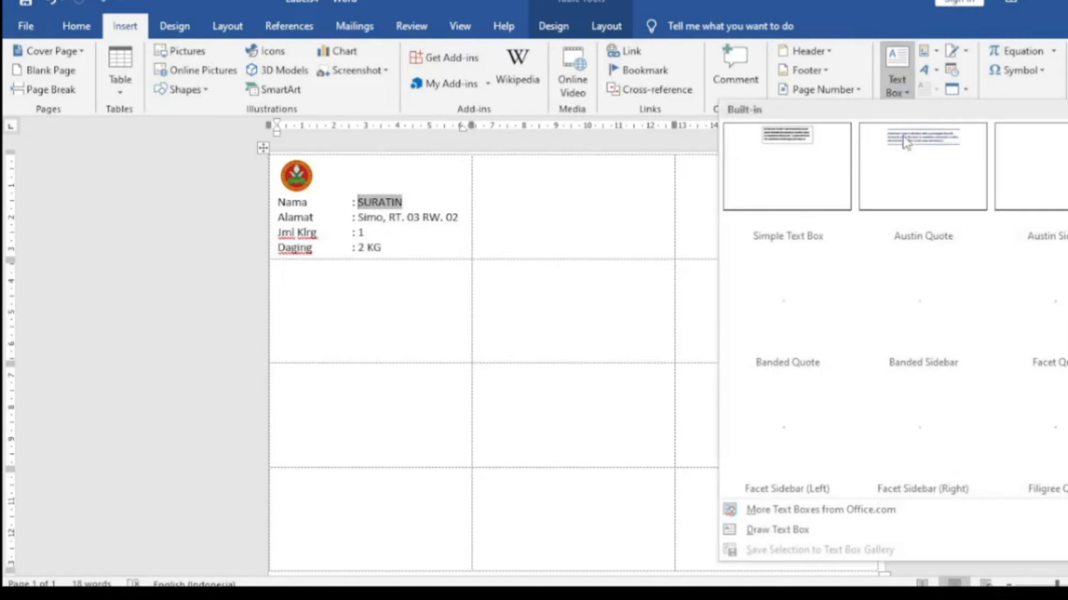
left_click(783, 169)
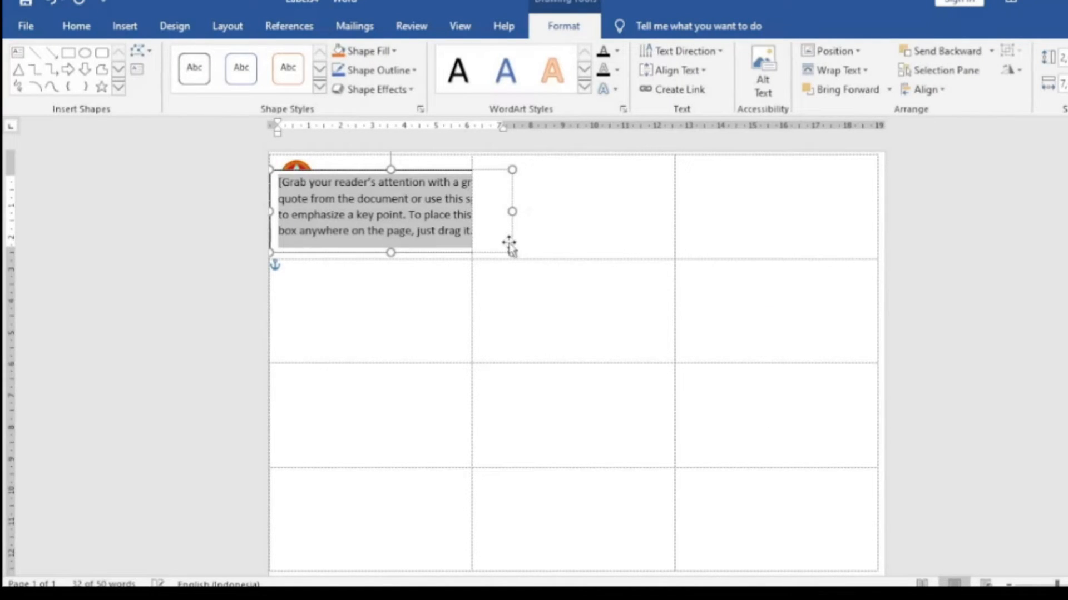
left_click_drag(510, 251, 412, 223)
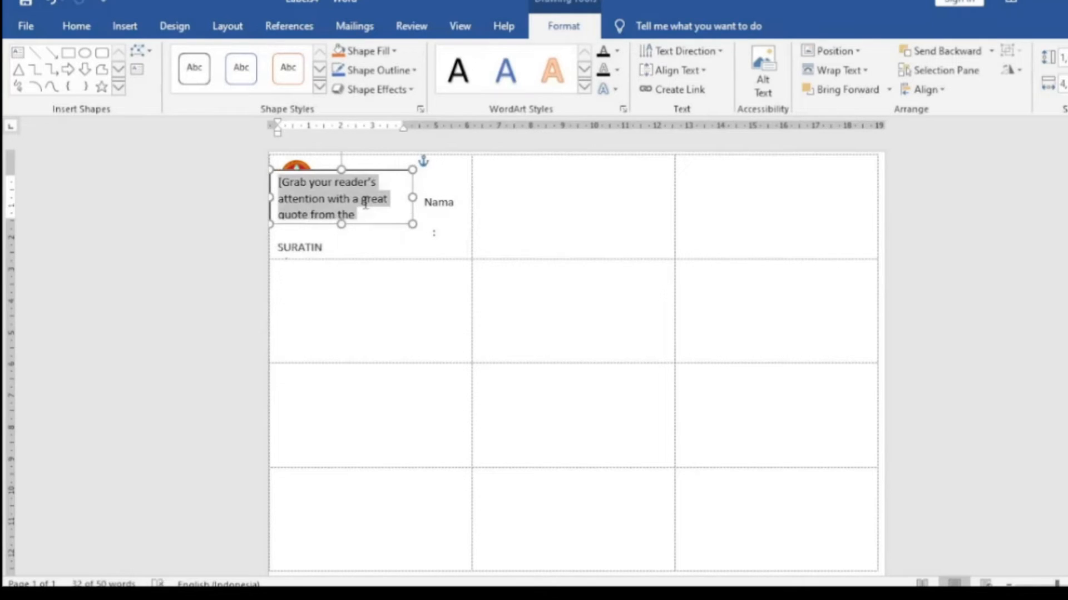
Replace the text box placeholder with "Darul Hikmah Indonesia" and, on a second line, "Ndeso Sekali".
type("Daru")
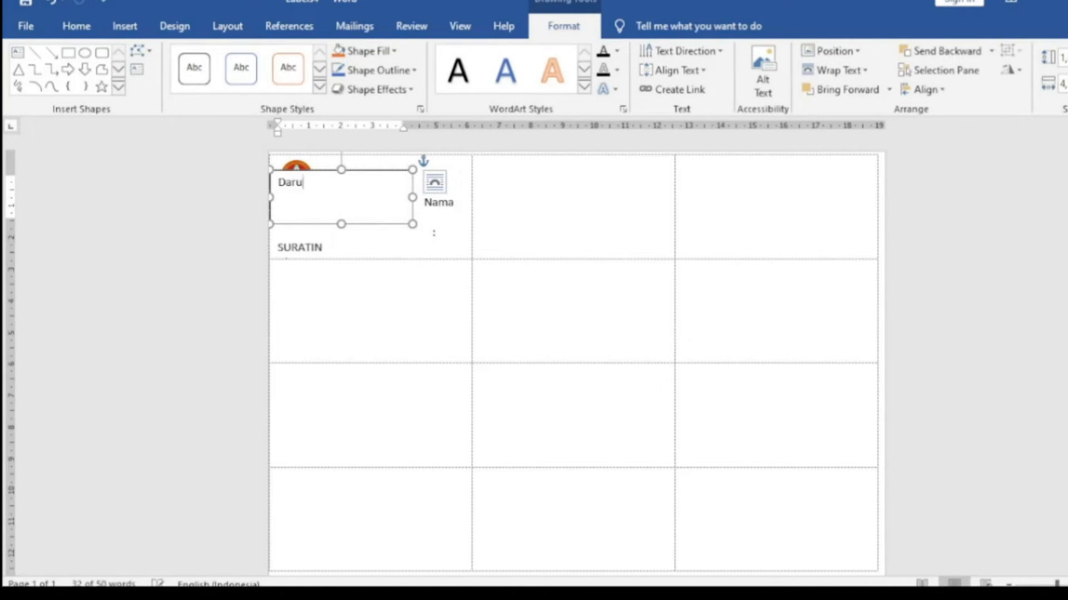
type("l Hikmah")
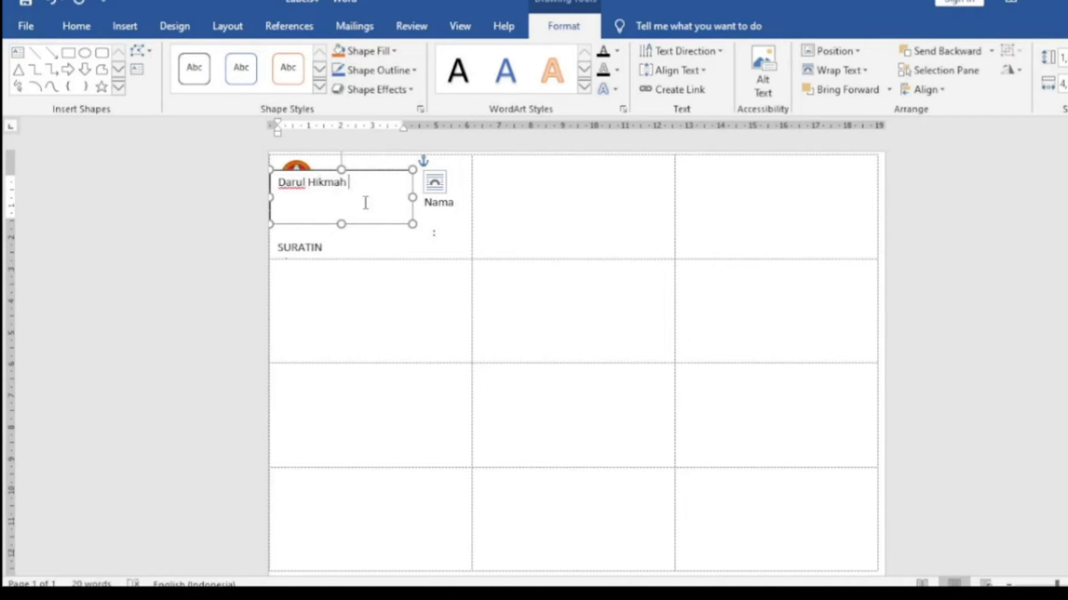
type(" Indonesia Ndeso Sekali")
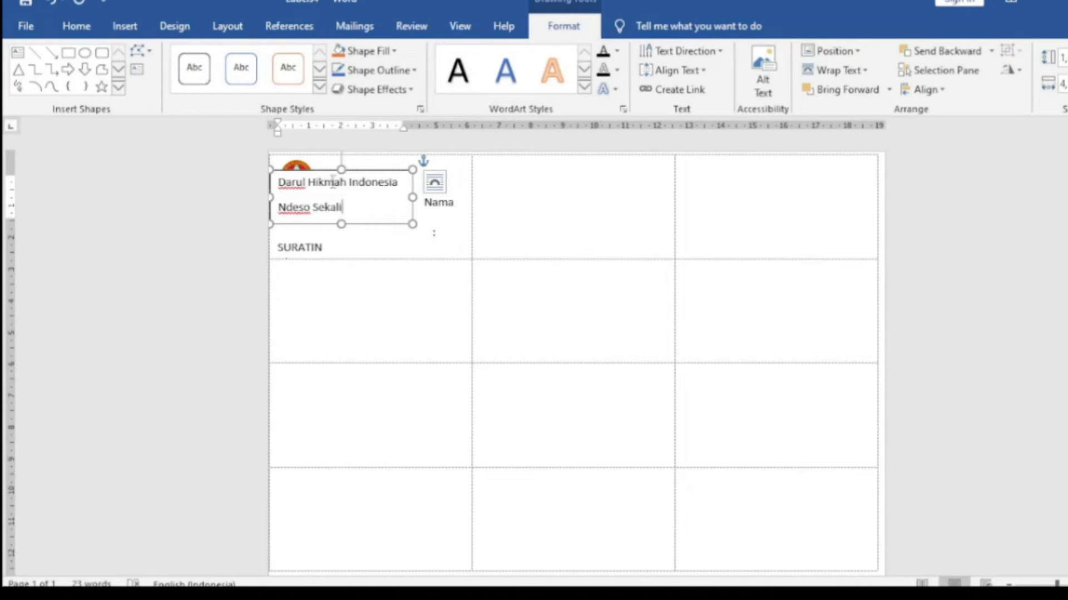
Set the heading text box to In Front of Text, move it beside the logo and shrink it to about 3.6 cm by 1 cm.
left_click(440, 187)
left_click(565, 345)
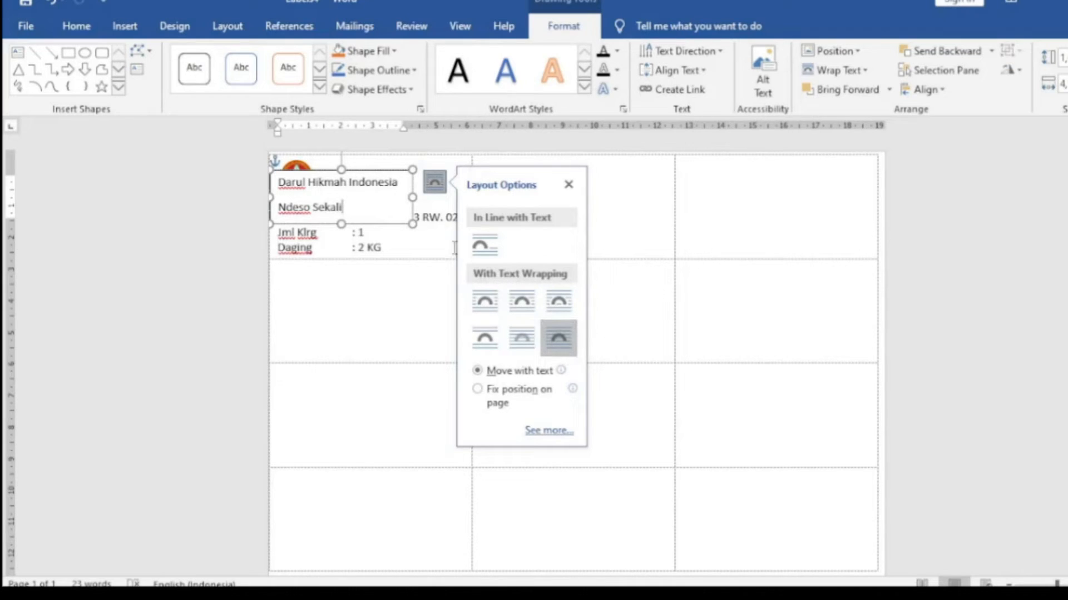
left_click(567, 185)
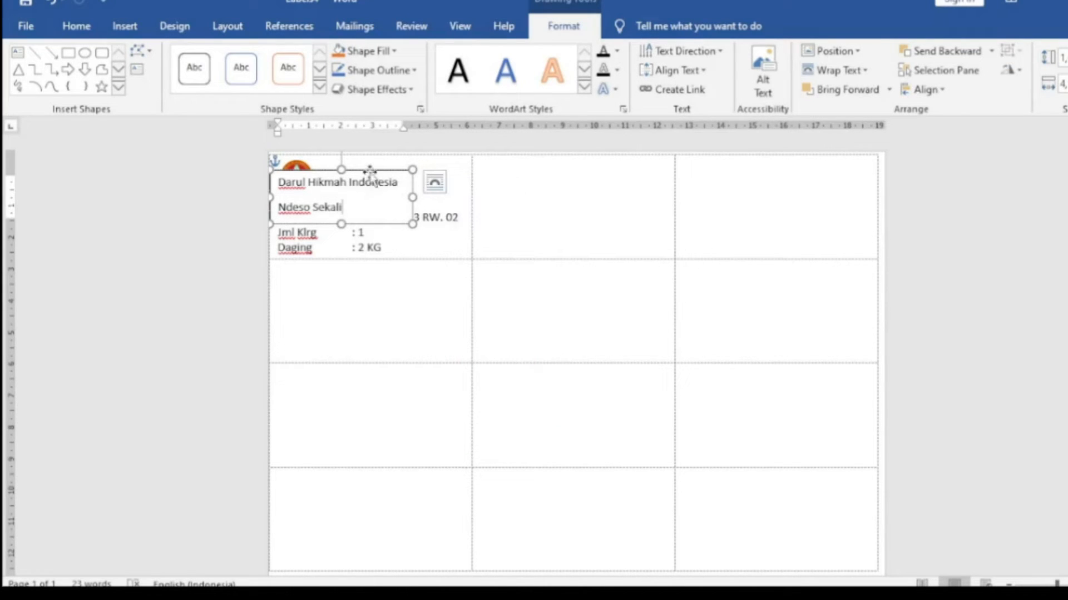
left_click_drag(370, 169, 423, 160)
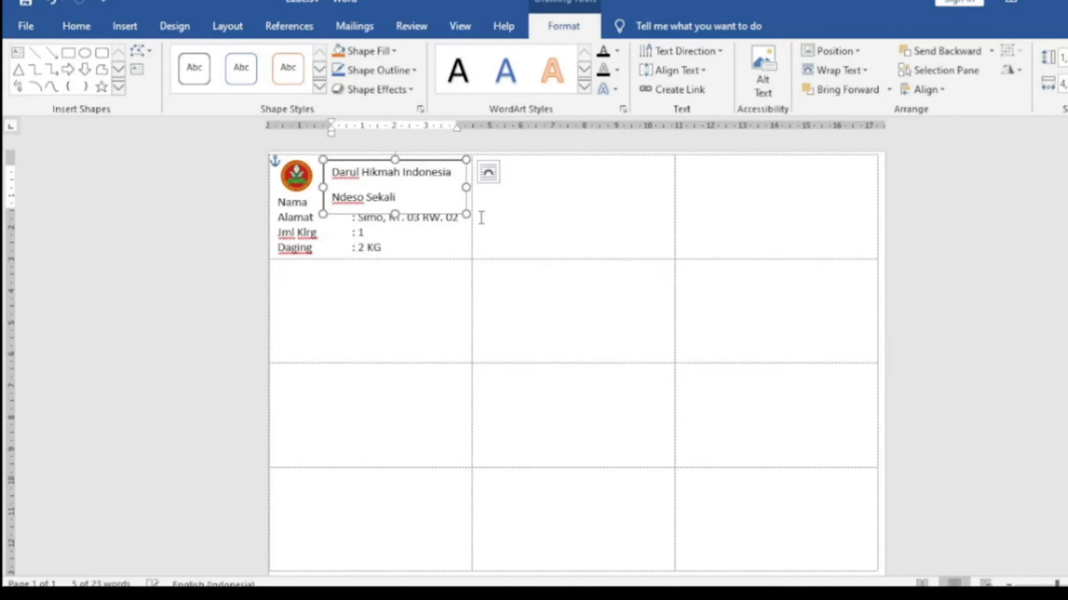
left_click_drag(466, 215, 436, 191)
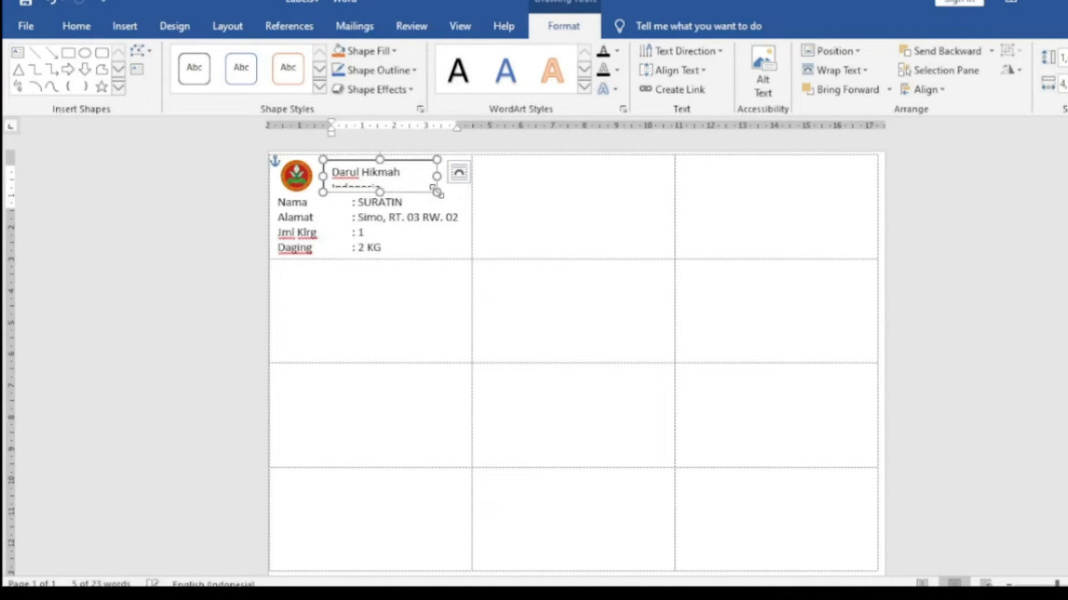
Set the heading text box's font size to 9.
left_click(65, 34)
left_click(257, 57)
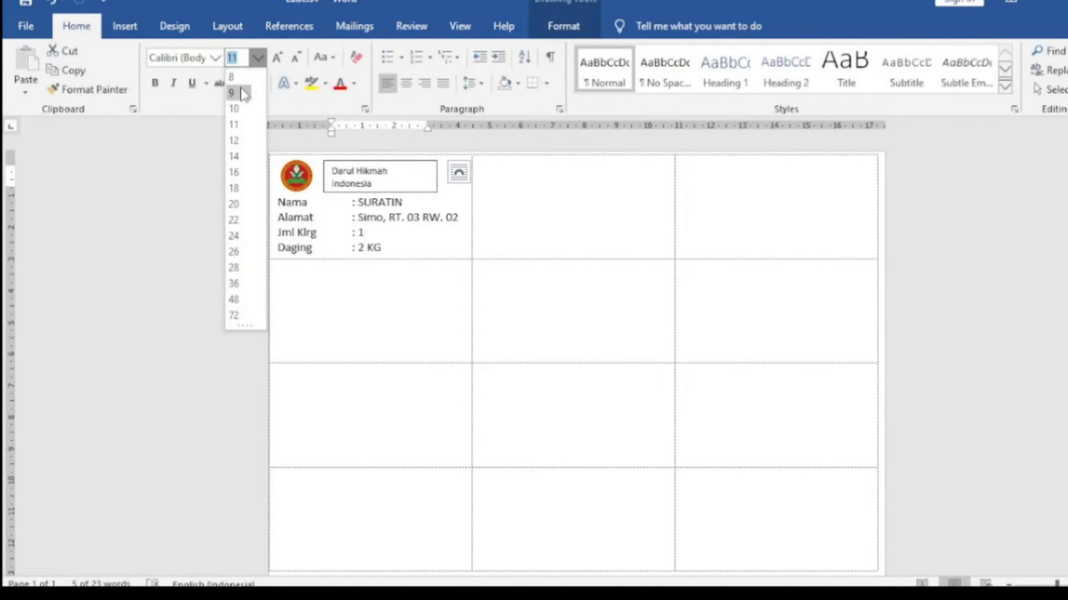
left_click(243, 94)
left_click(501, 196)
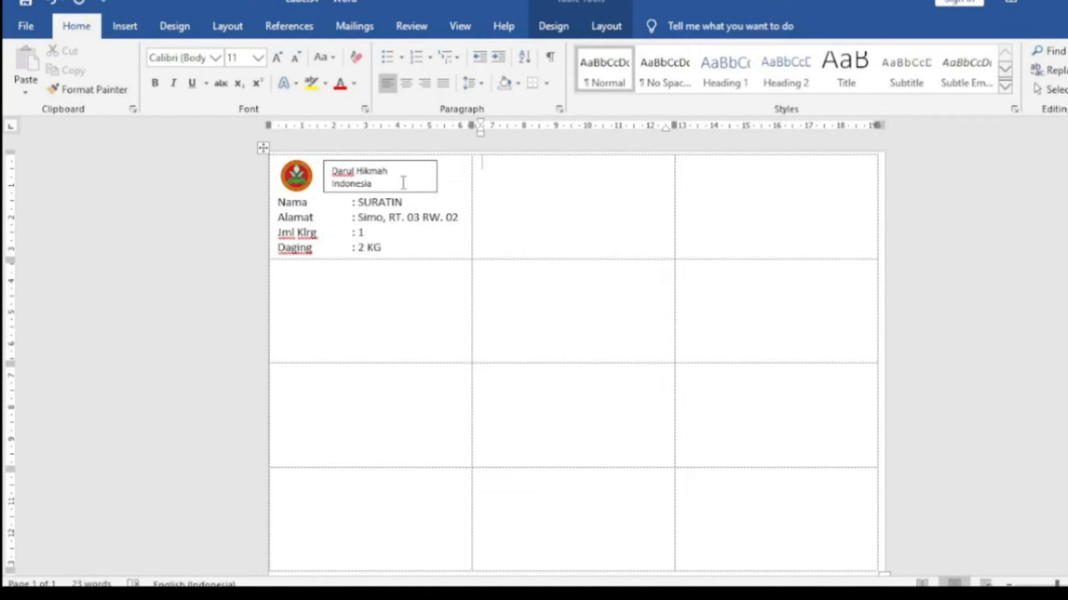
Copy the first label's logo, heading box and merge field lines into the second label of the top row.
left_click(446, 194)
left_click(352, 35)
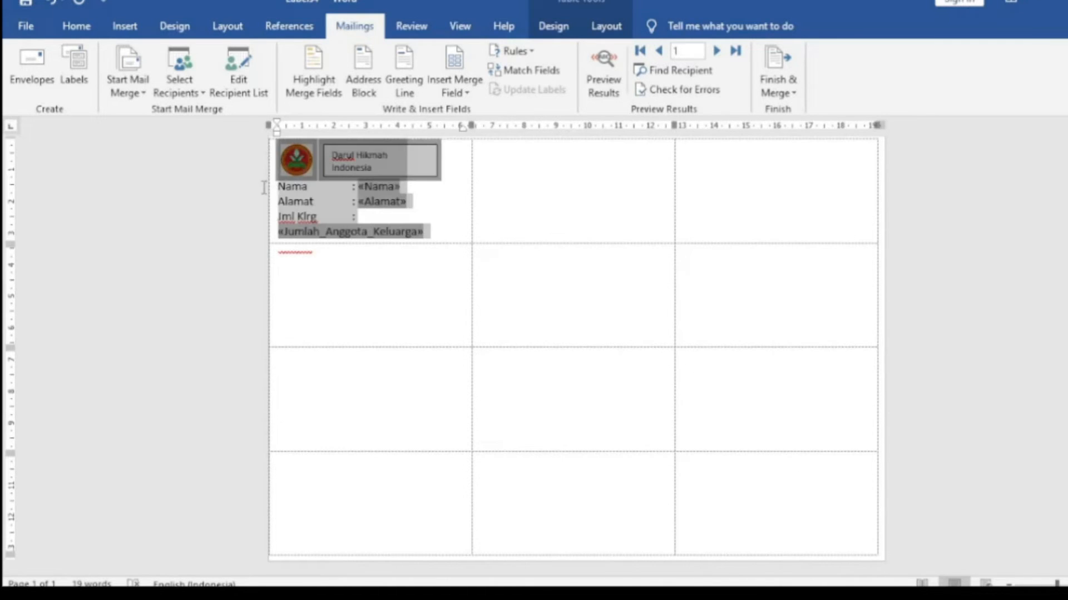
right_click(342, 204)
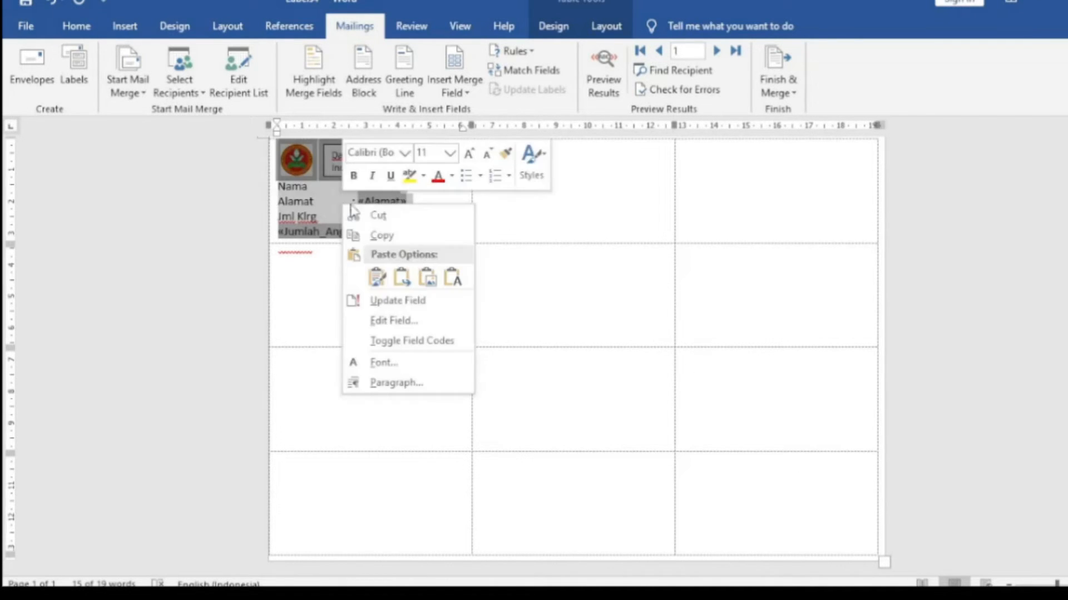
left_click(369, 234)
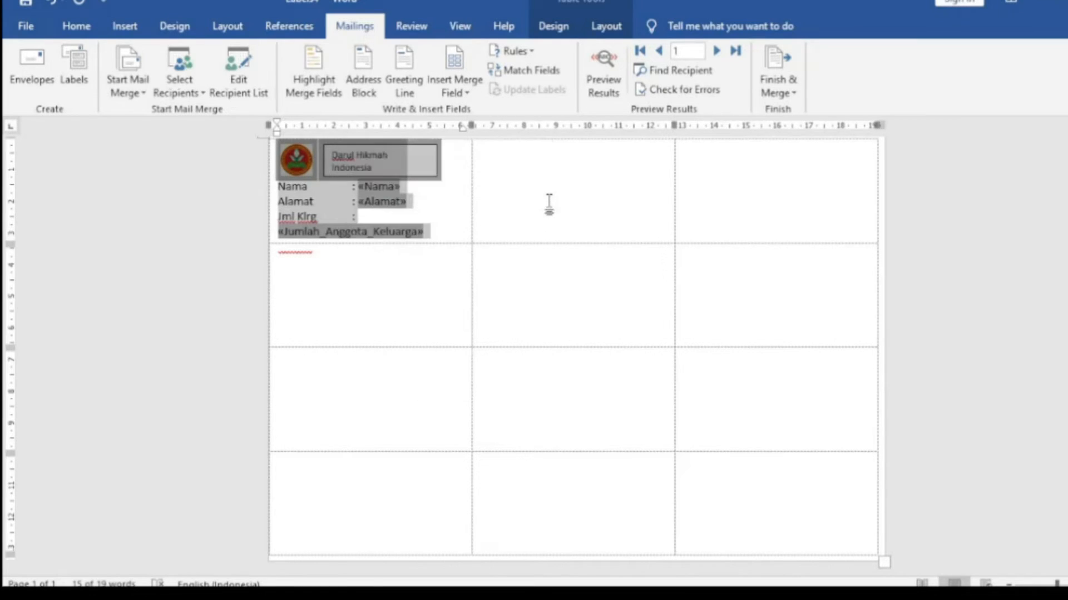
left_click(563, 206)
key("ctrl+v")
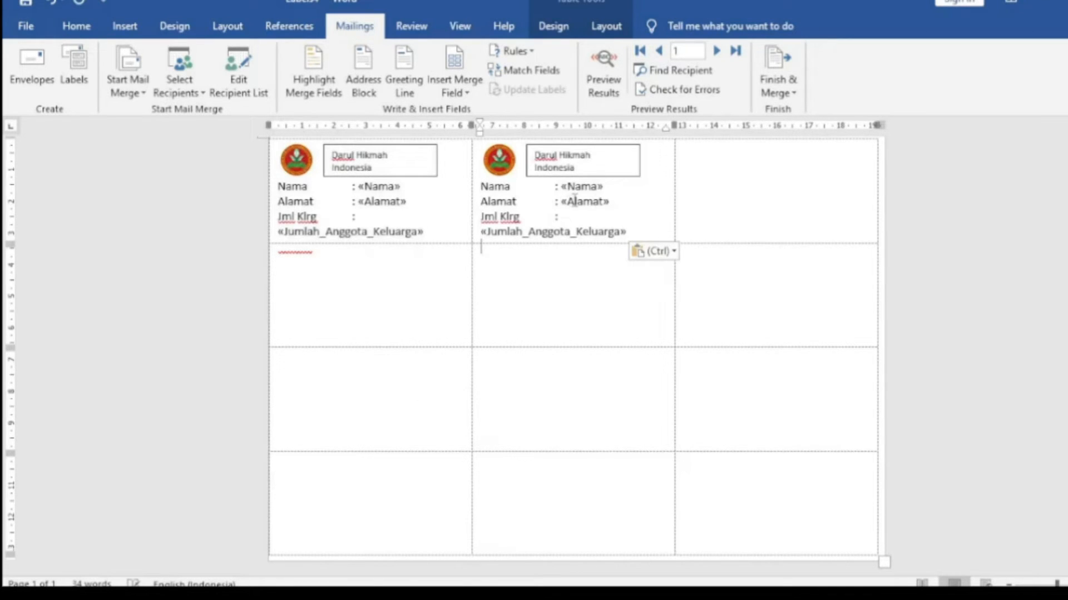
Insert a Next Record rule before Nama in the second label and preview the merged results.
left_click(610, 89)
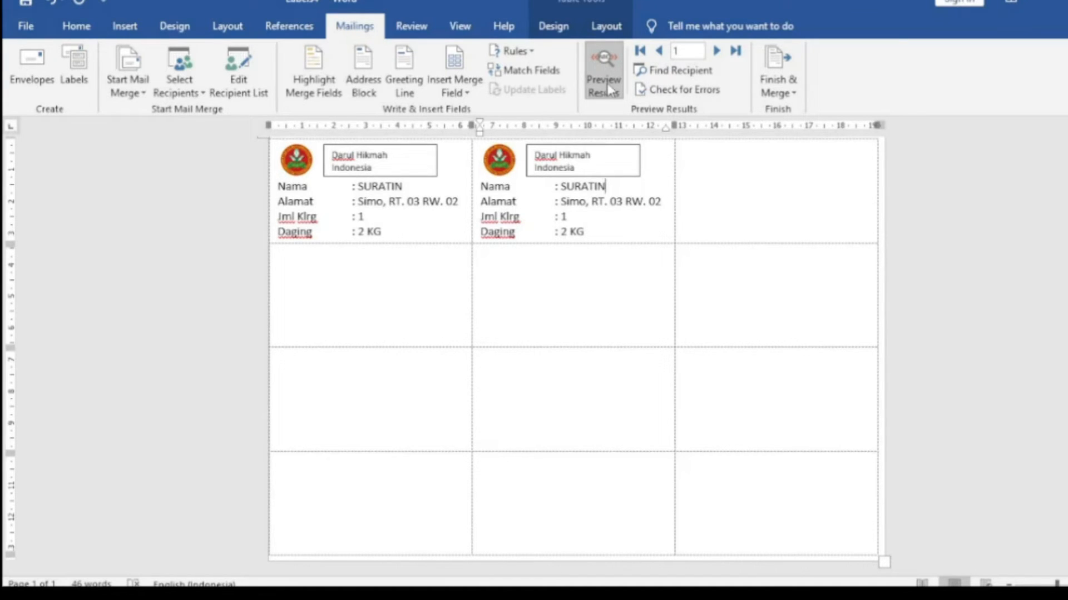
left_click(611, 89)
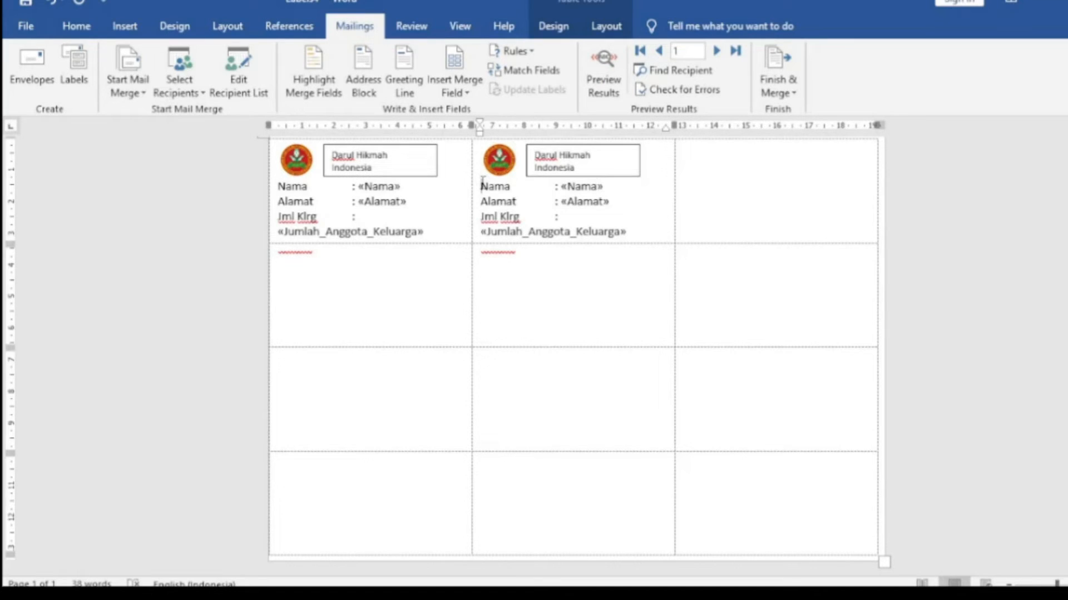
left_click(511, 51)
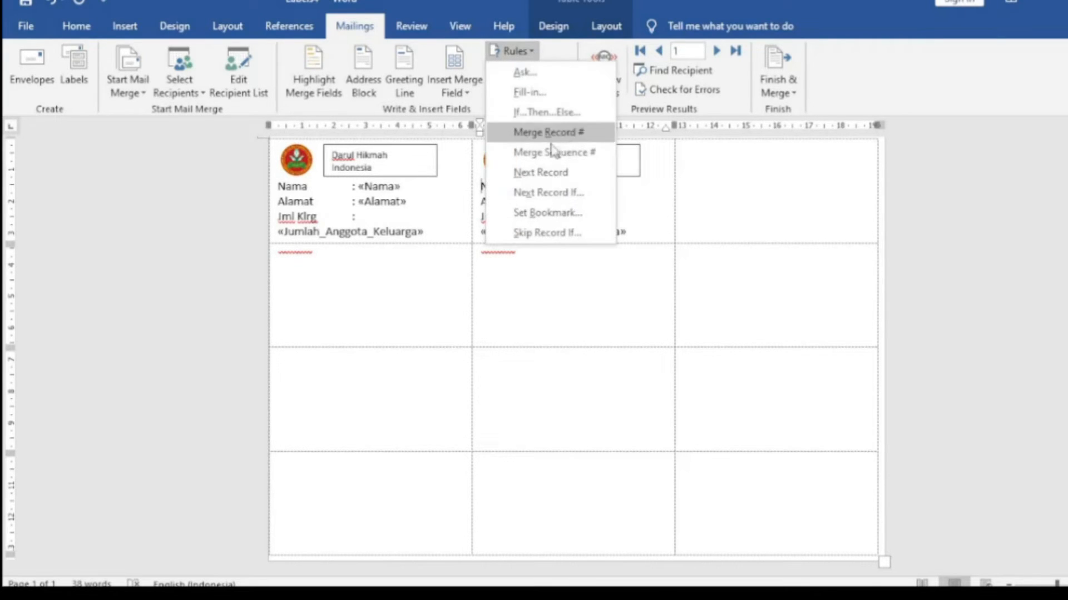
left_click(548, 172)
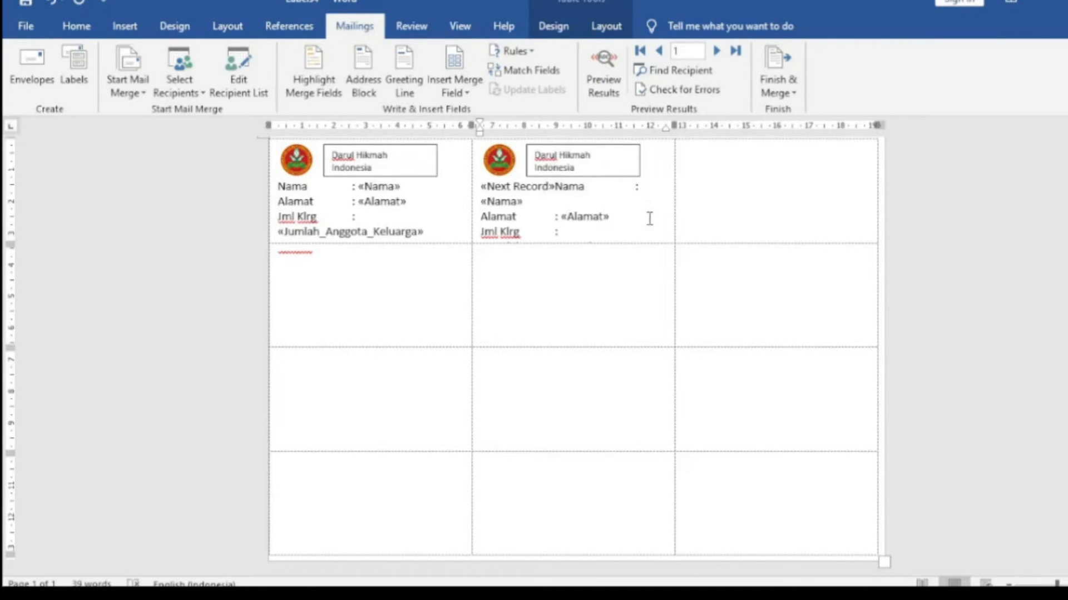
left_click(605, 89)
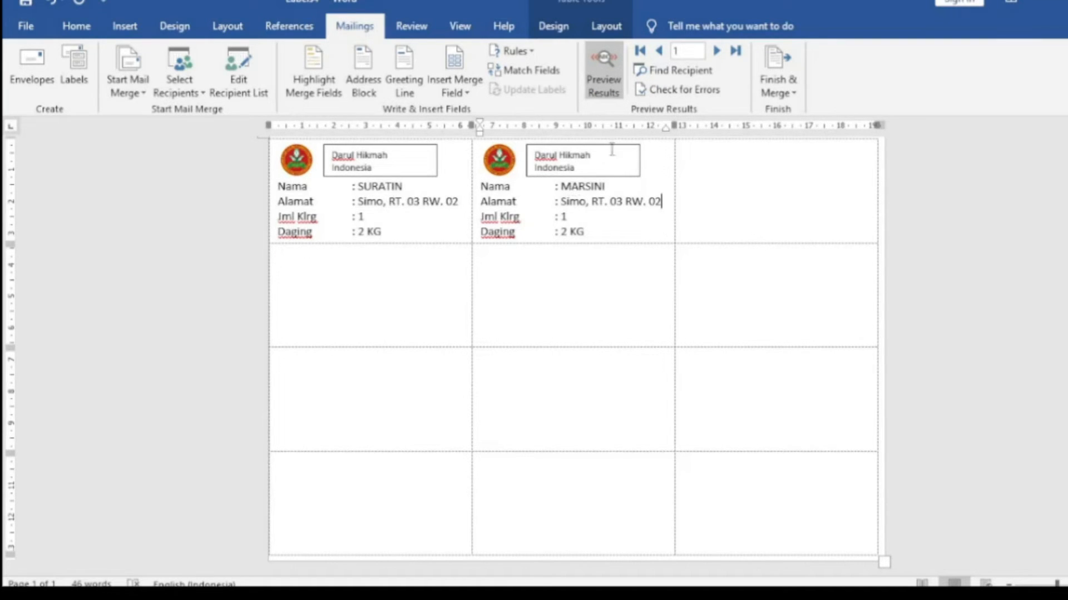
left_click(604, 86)
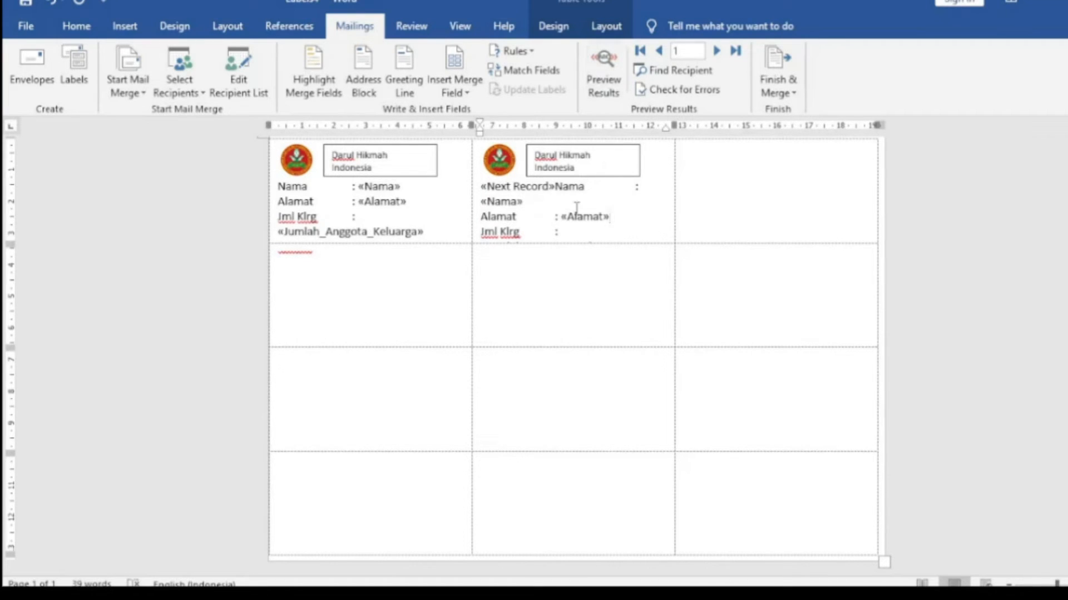
left_click_drag(481, 147, 657, 232)
left_click(667, 204)
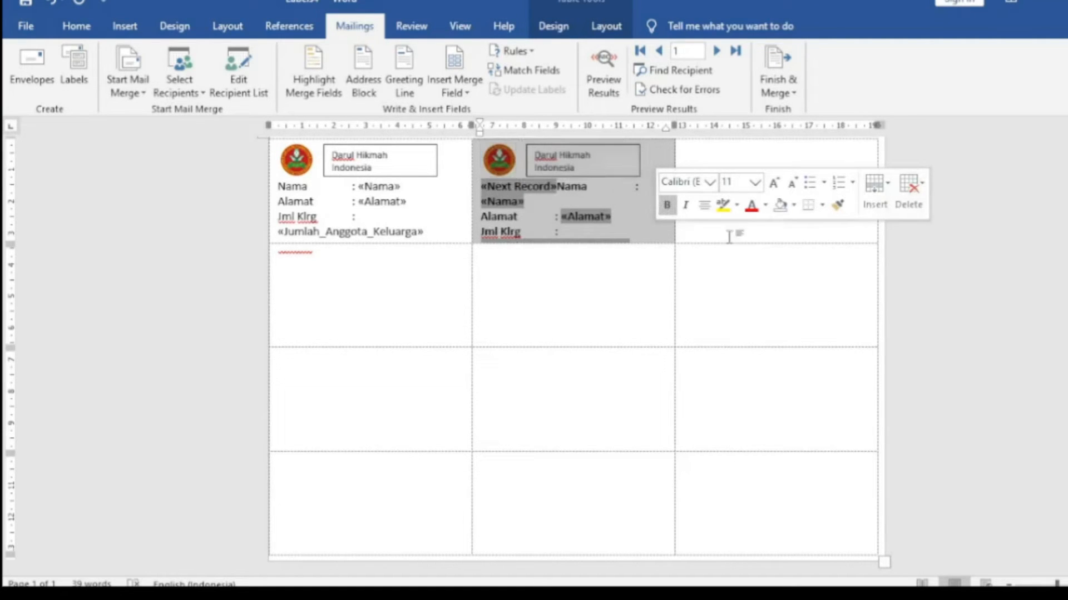
left_click(667, 205)
left_click(610, 216)
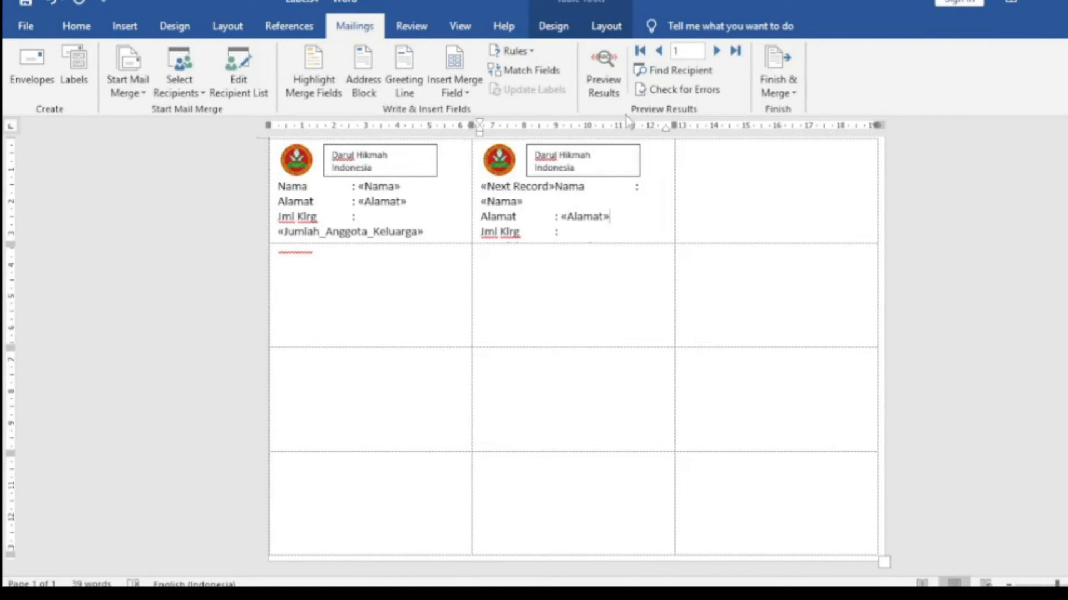
With merge results previewed, copy the second label's contents into the third label of the top row and check its merge fields.
left_click(604, 72)
left_click_drag(567, 231, 477, 167)
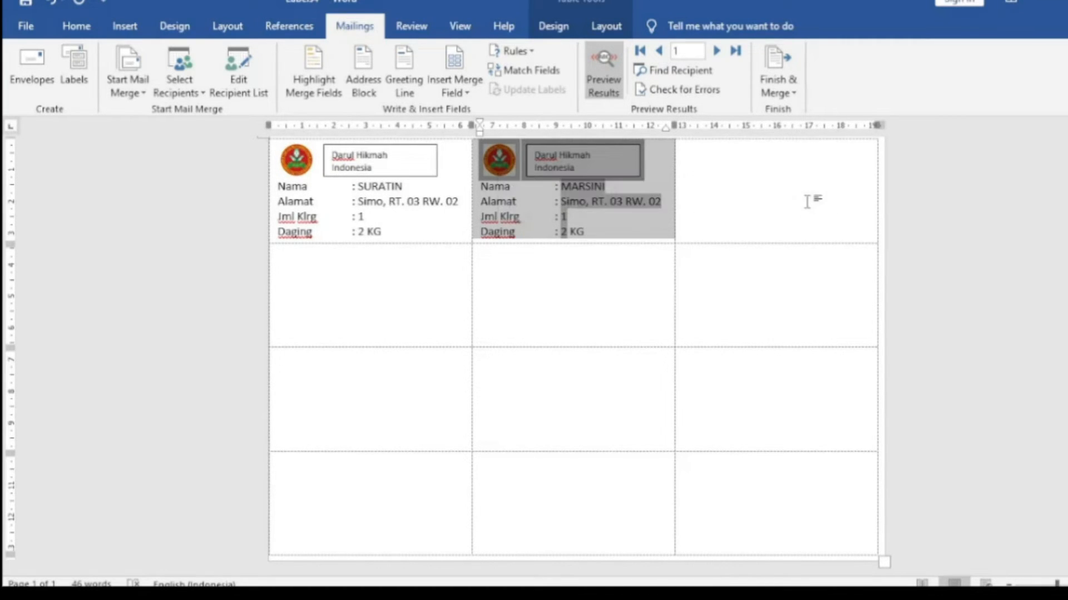
left_click(726, 176)
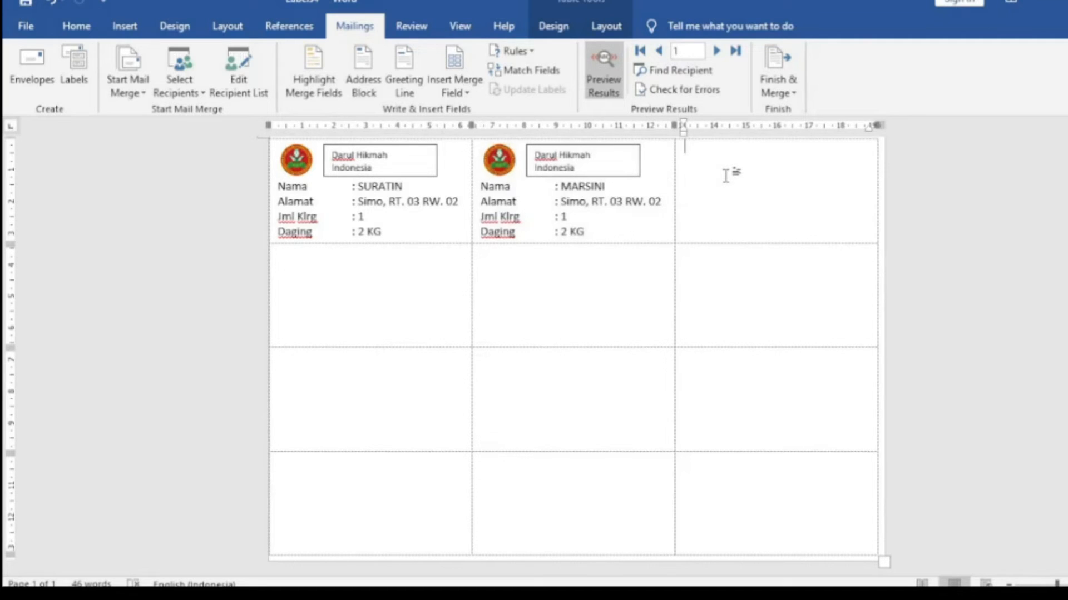
key("ctrl+v")
left_click(828, 233)
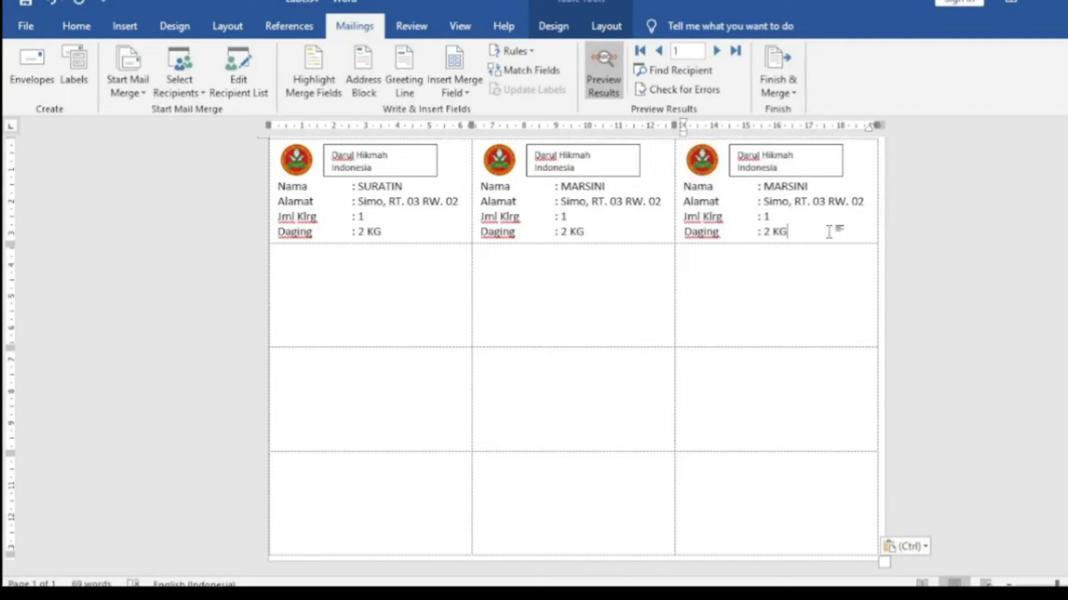
left_click(592, 89)
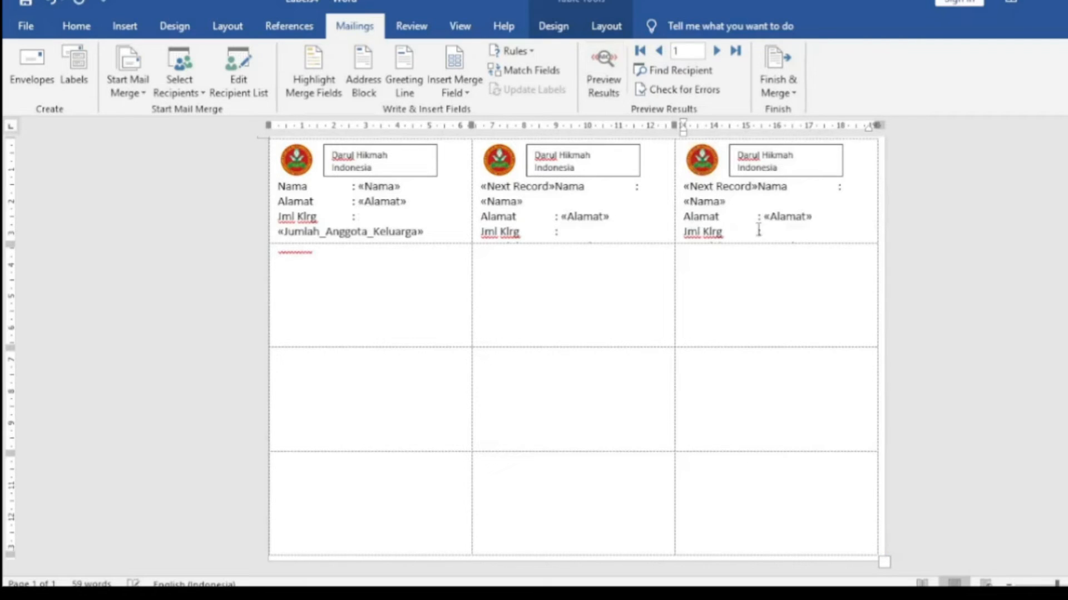
left_click(614, 92)
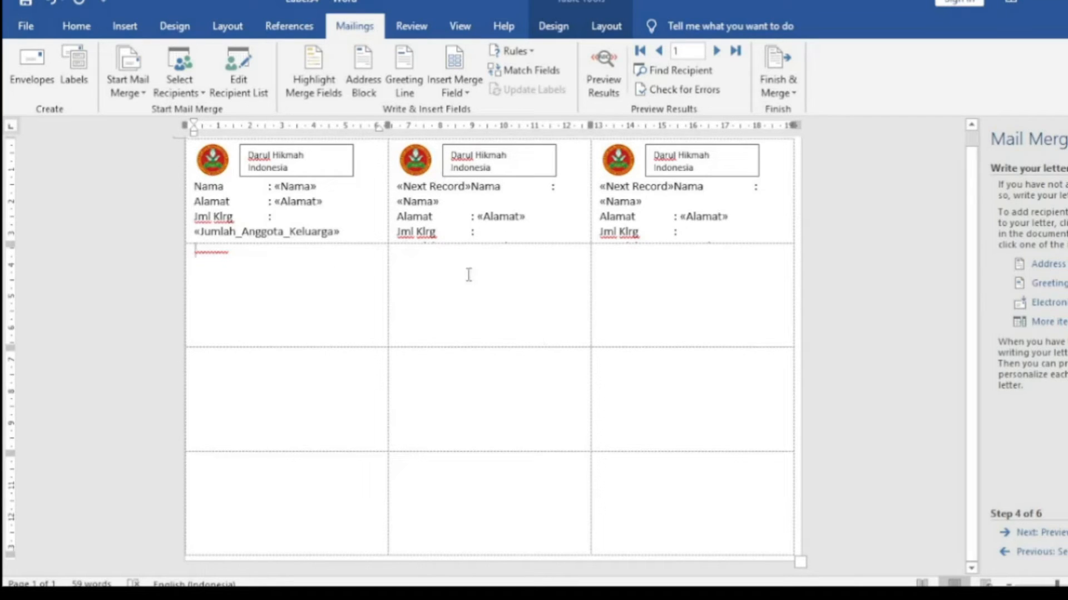
Paste the copied label into all three cells of the second row.
key("ctrl+v")
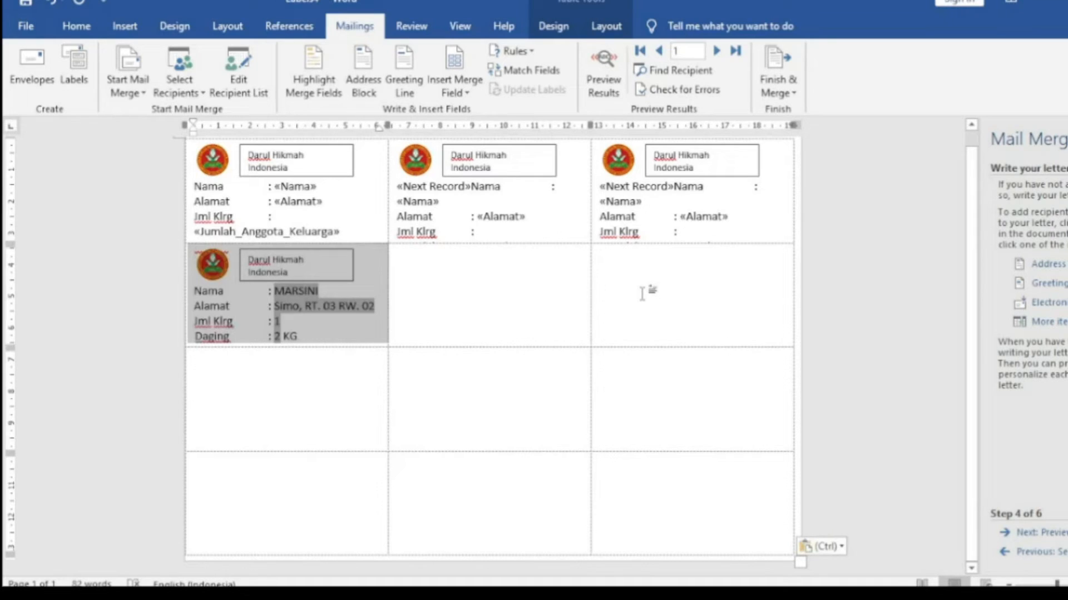
key("Tab")
key("ctrl+v")
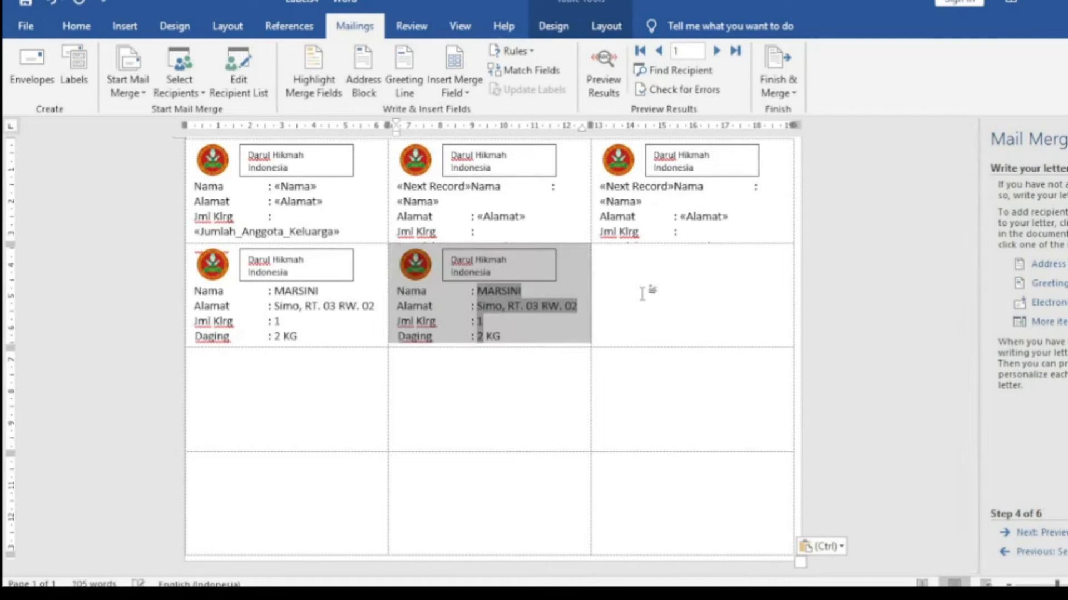
key("Tab")
key("ctrl+v")
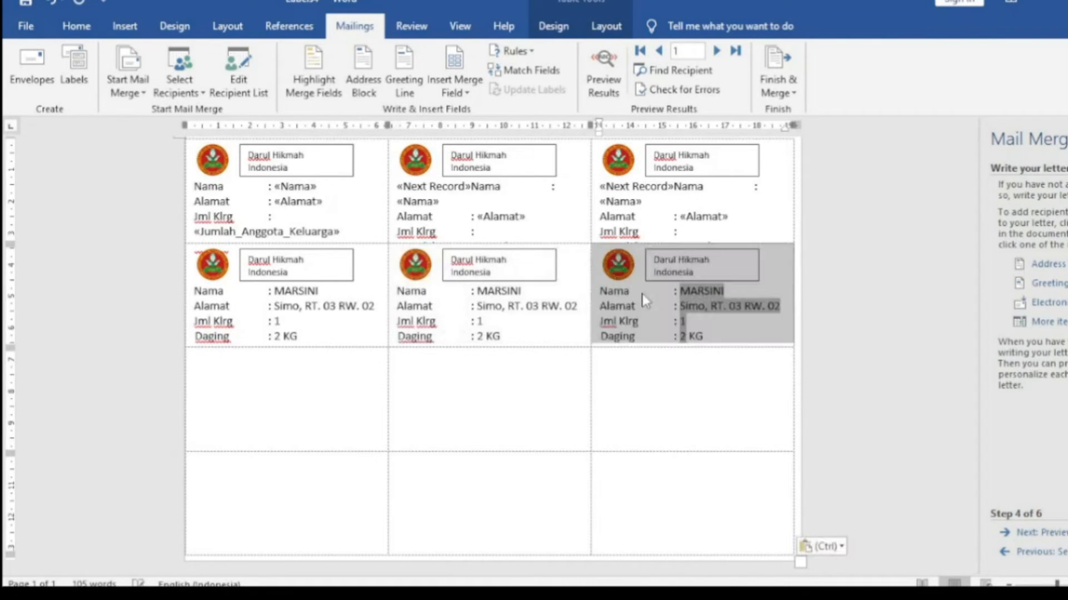
Paste the copied label across the third row and into the fourth row's first cell, and preview the merged results.
key("Down")
key("Left")
key("Left")
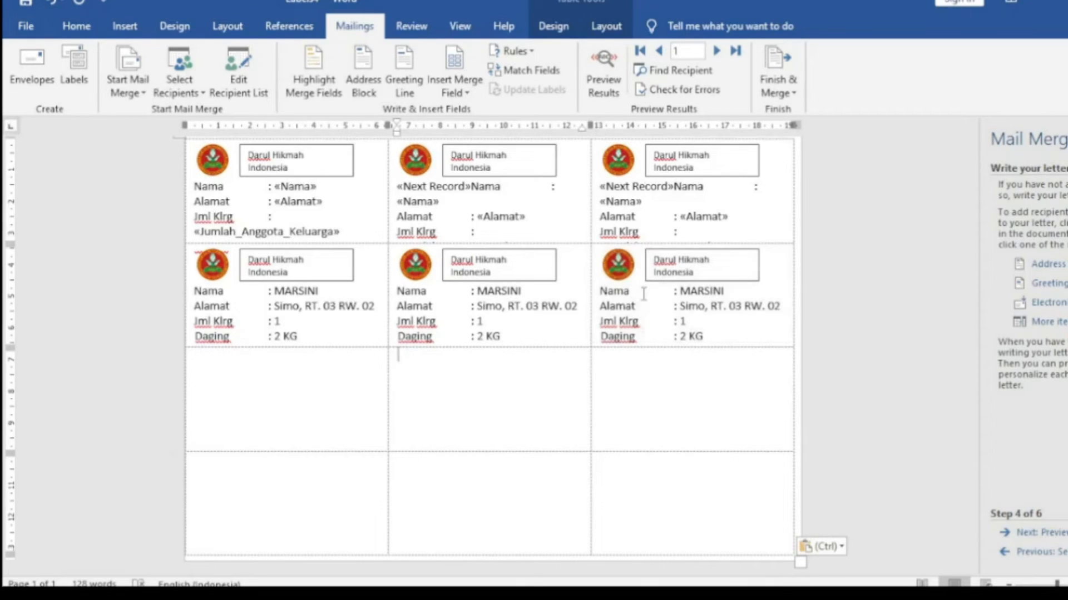
key("shift+Right")
key("shift+Right")
key("shift+Right")
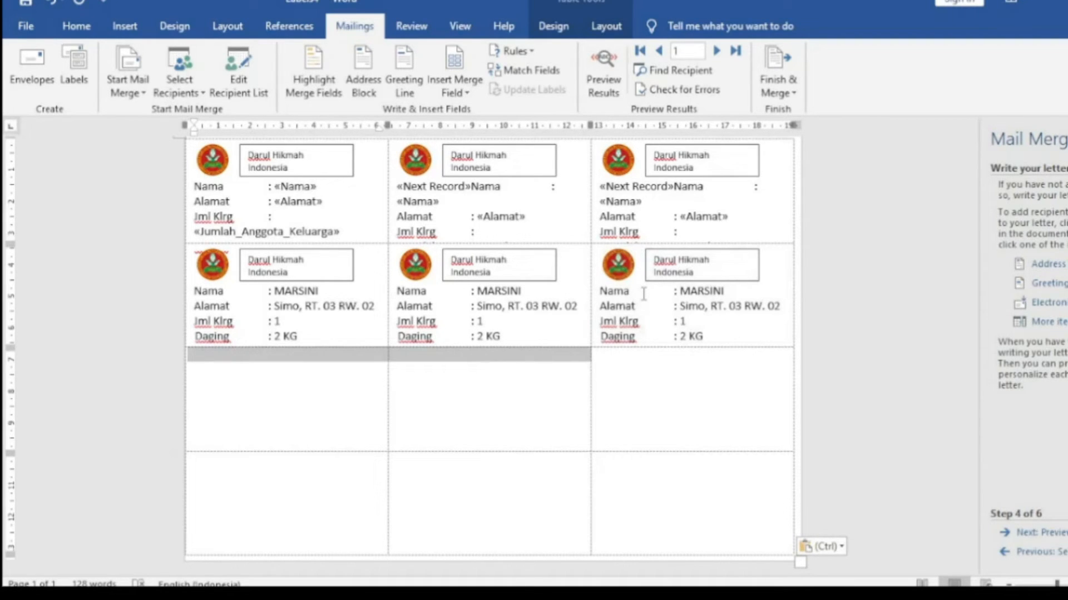
key("ctrl+v")
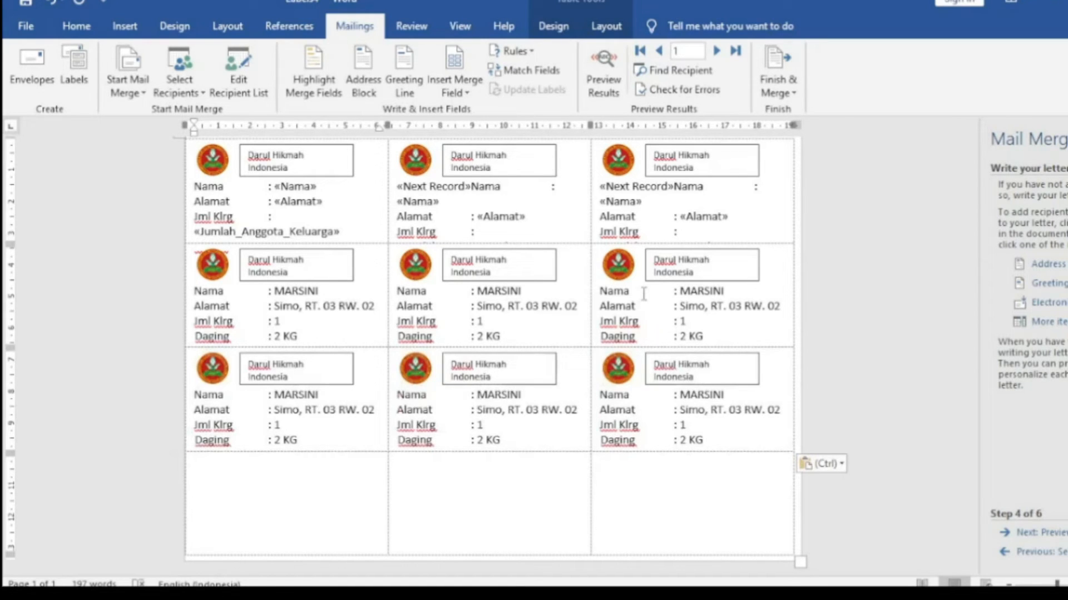
key("ctrl+v")
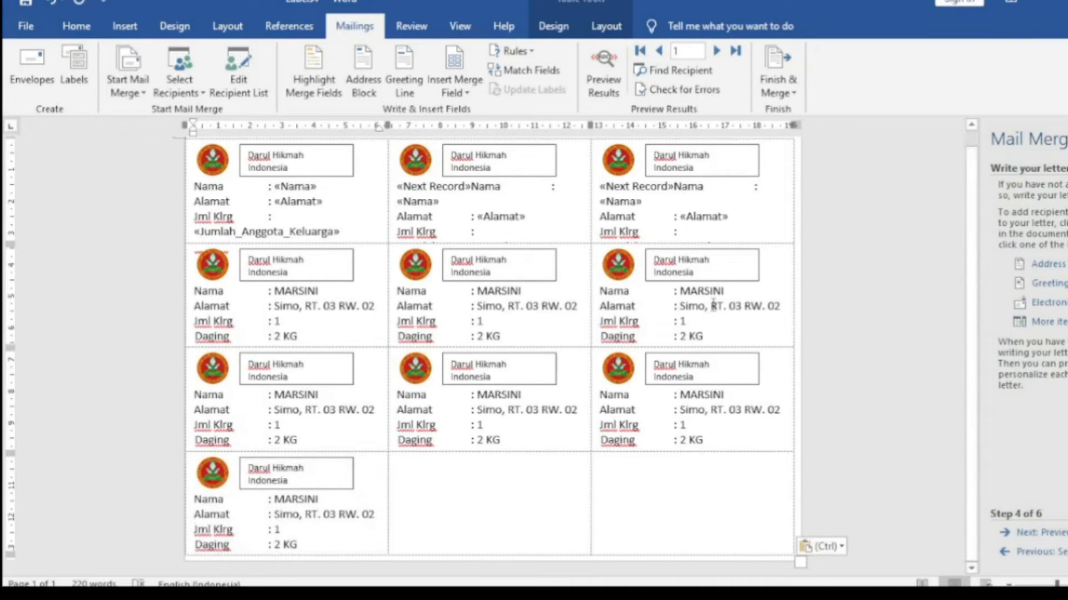
left_click(603, 78)
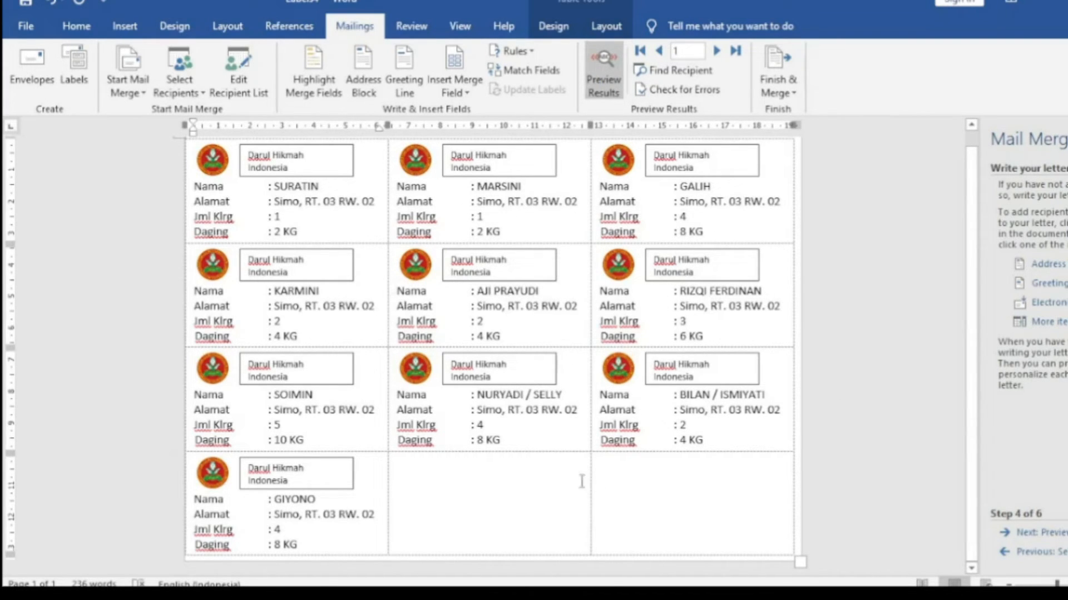
Undo the pasted labels until only the first two labels of the top row remain filled.
key("ctrl+z")
key("ctrl+z")
key("ctrl+z")
key("ctrl+z")
key("ctrl+z")
key("ctrl+z")
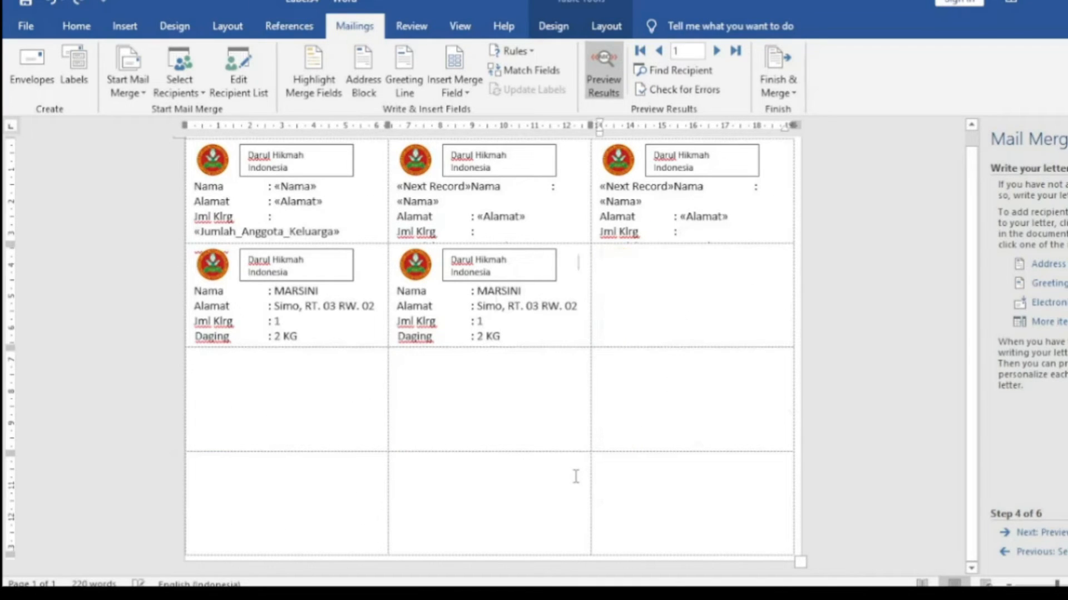
key("ctrl+y")
key("ctrl+y")
key("ctrl+y")
key("ctrl+y")
key("ctrl+y")
key("ctrl+y")
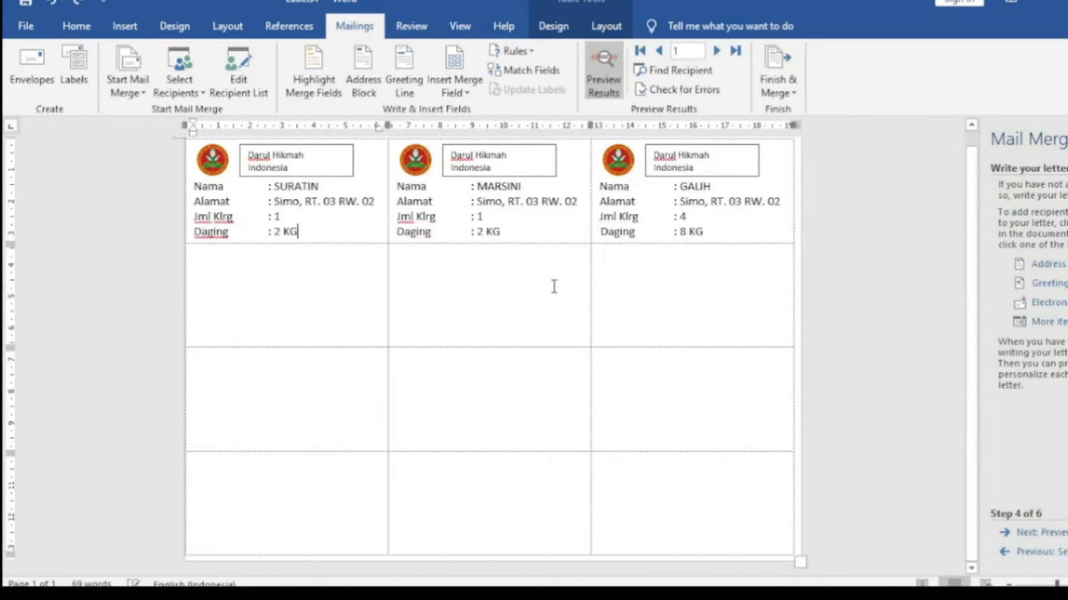
key("ctrl+z")
Copy the second label's contents, including its Next Record rule, into the third label of the top row.
left_click(548, 270)
left_click(529, 230)
left_click_drag(546, 234, 396, 161)
key("ctrl+c")
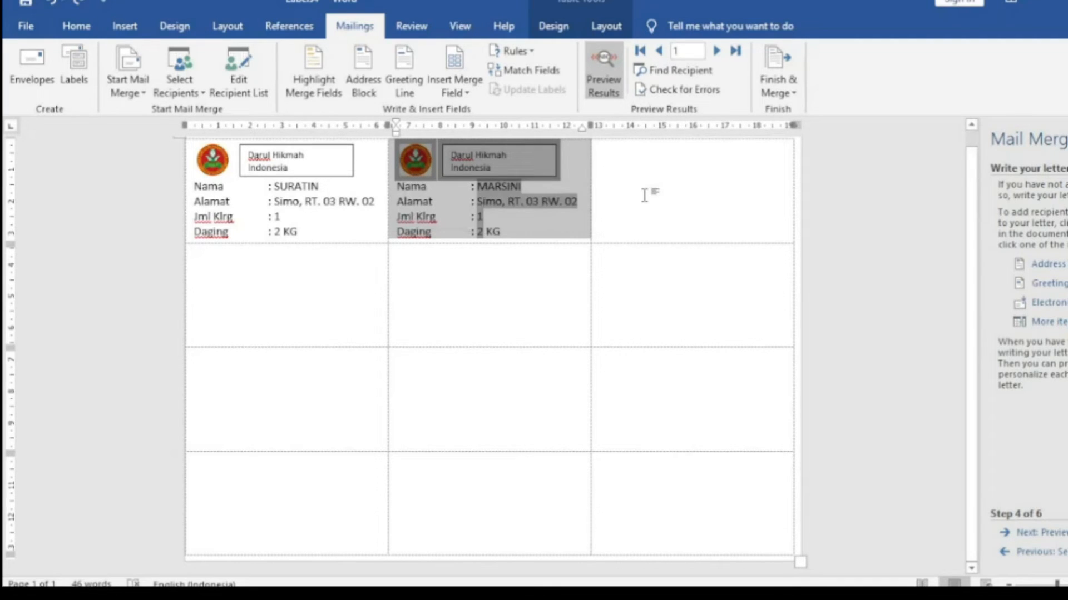
left_click(648, 191)
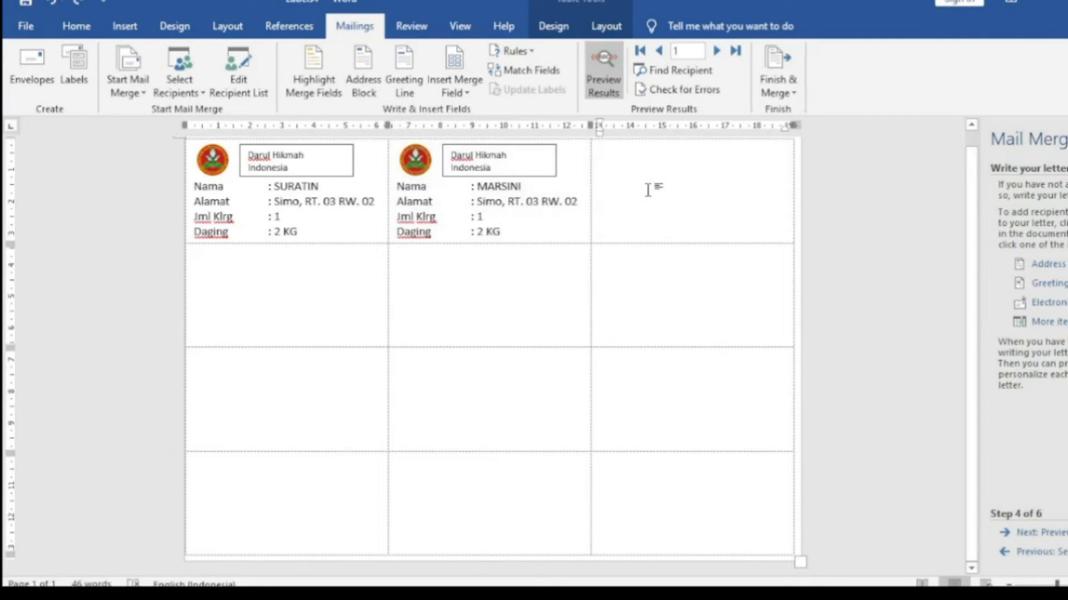
left_click_drag(647, 191, 660, 420)
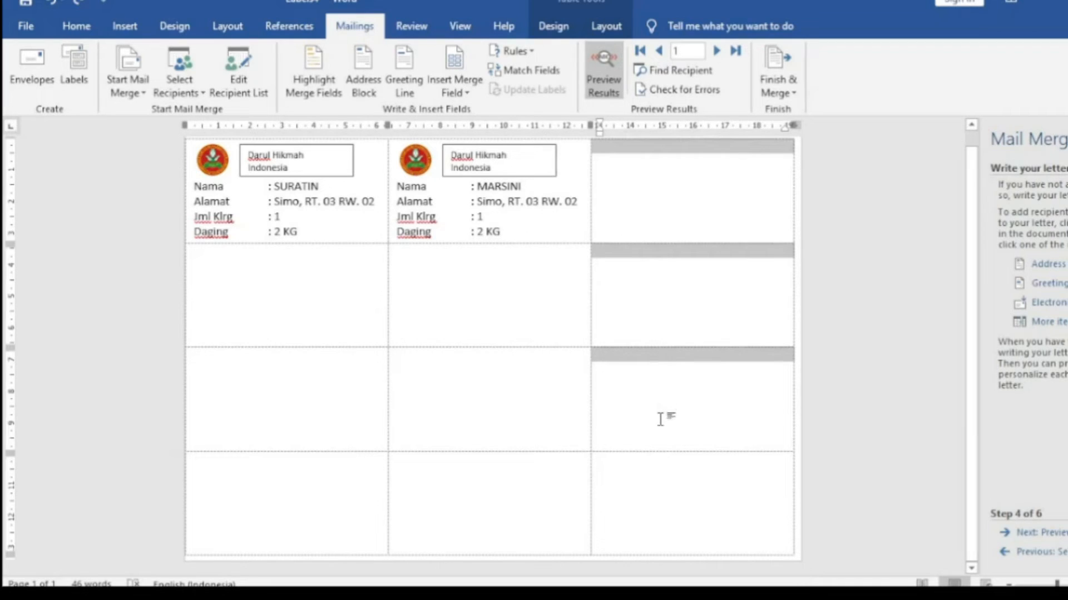
left_click(648, 214)
key("ctrl+v")
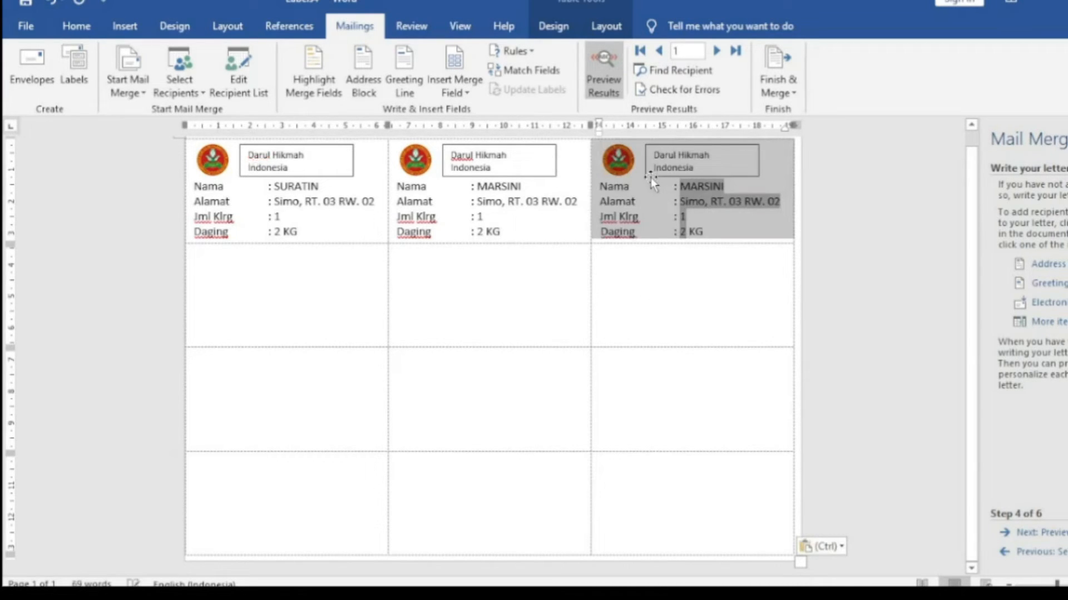
Paste the copied label into all nine cells of the second, third and fourth rows.
left_click(347, 260)
left_click_drag(239, 275, 683, 500)
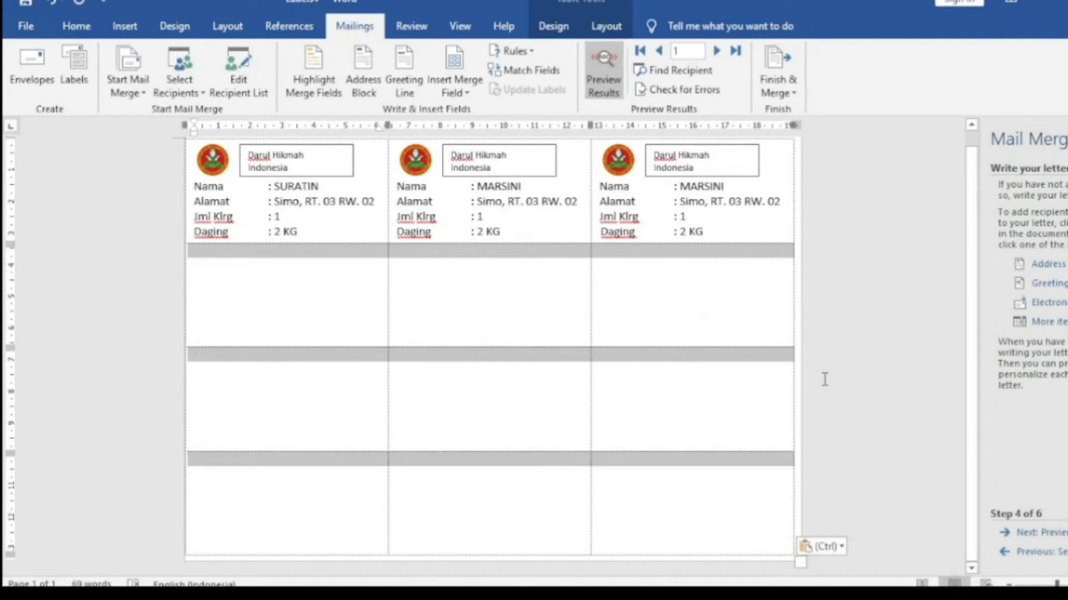
key("ctrl+v")
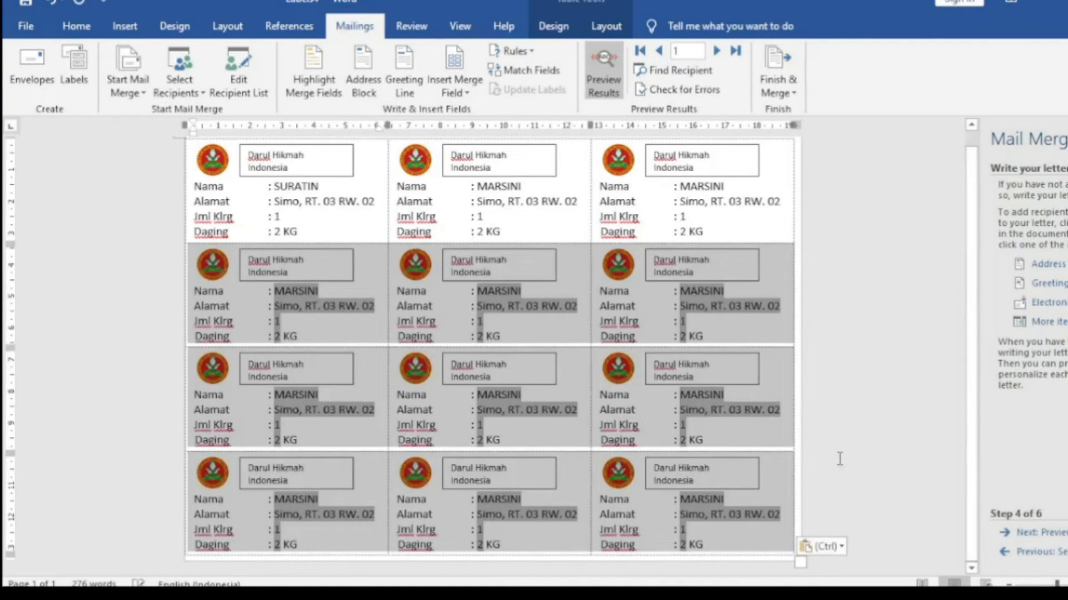
left_click(785, 429)
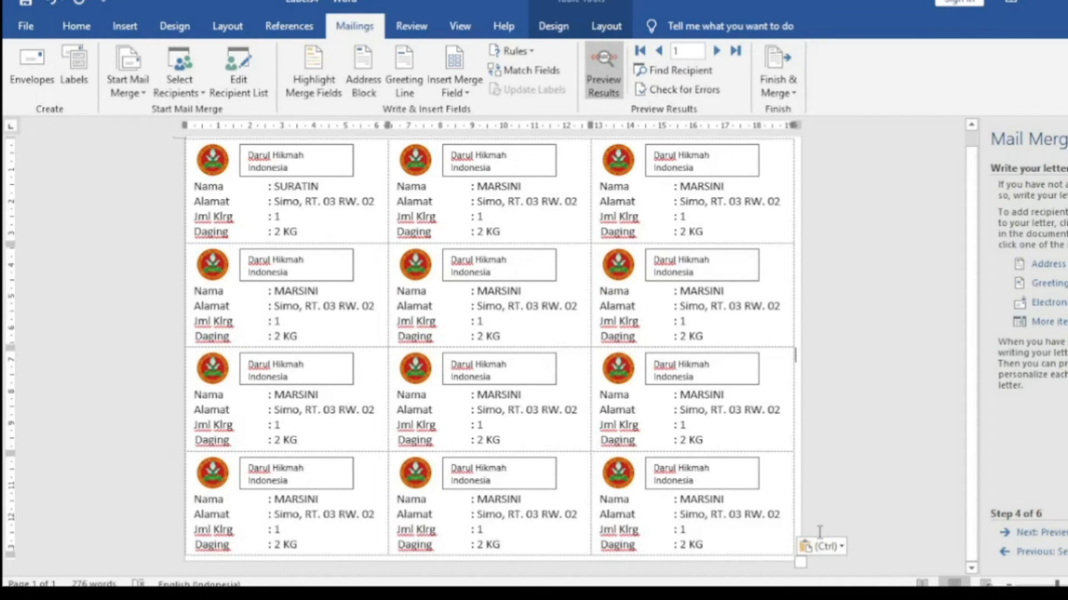
Add a blank label row after the fourth row, extending the label table onto a second page.
left_click(732, 544)
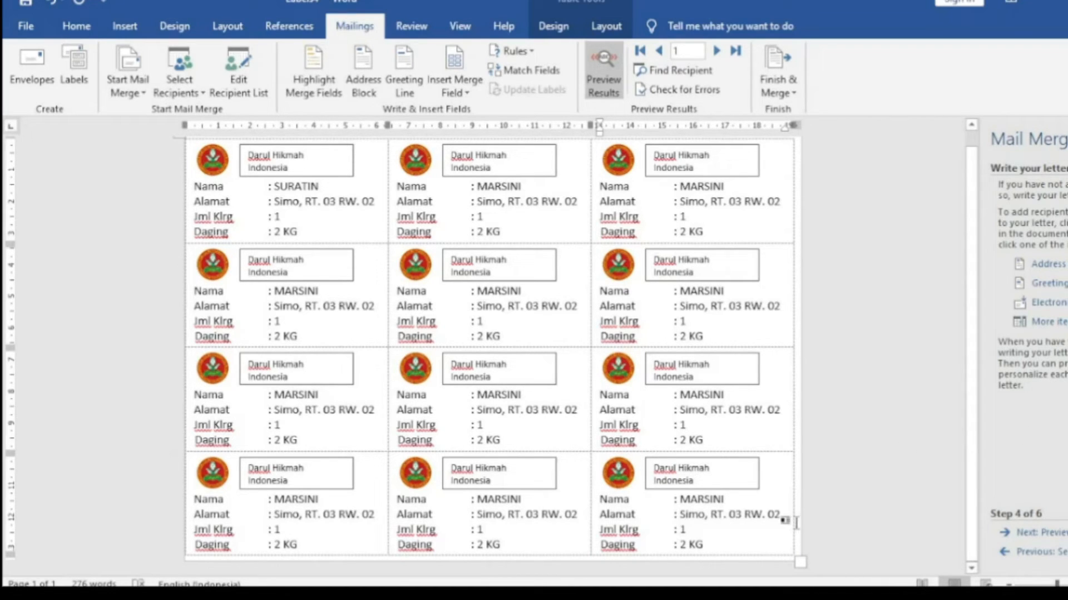
key("Return")
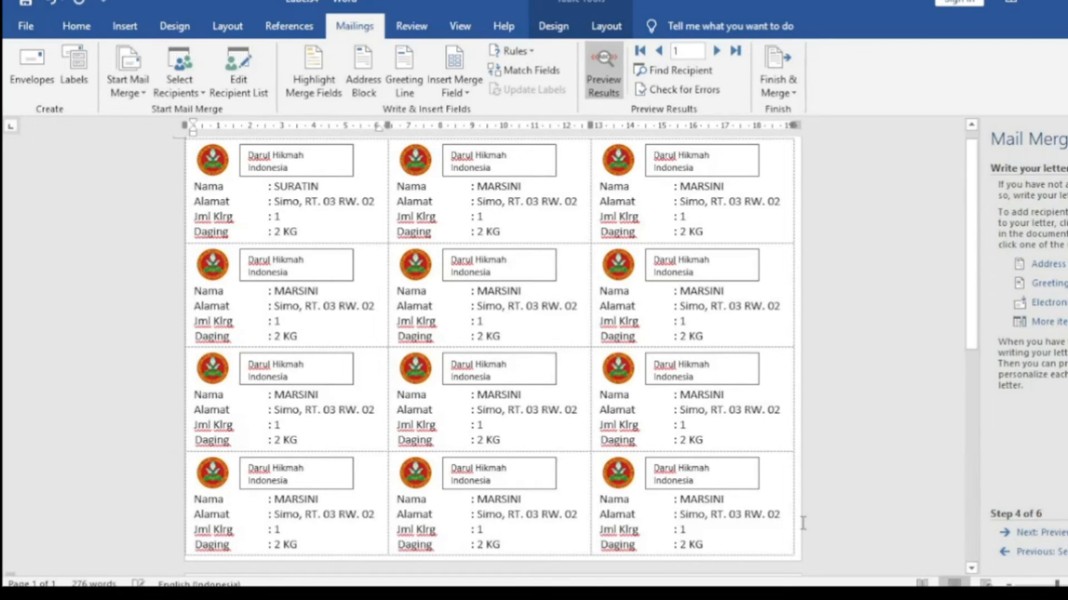
scroll(841, 462, "down", 5)
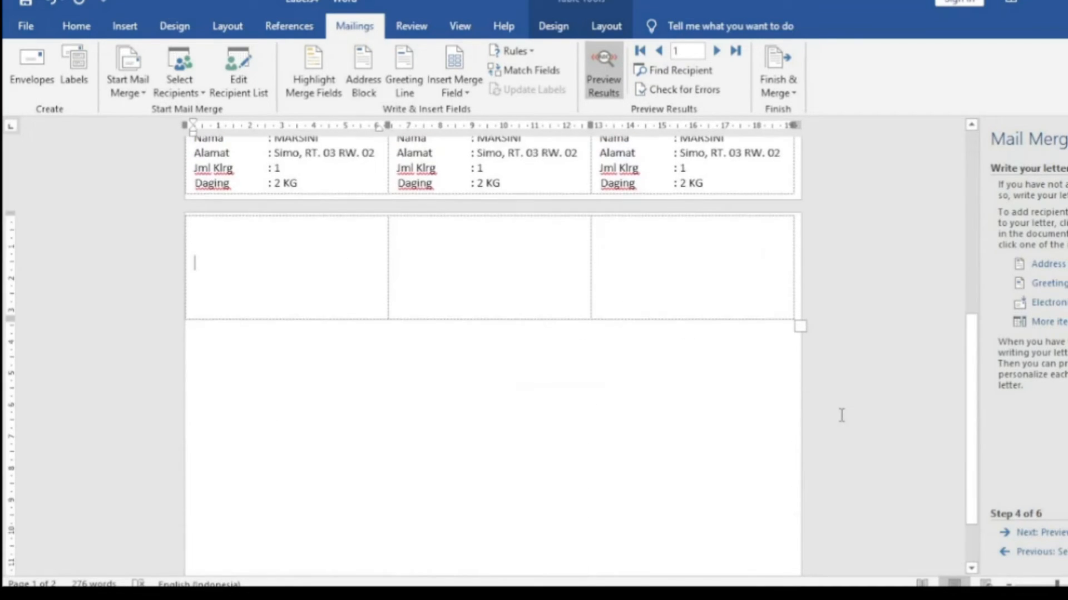
key("Return")
key("Return")
key("Return")
key("Return")
key("Return")
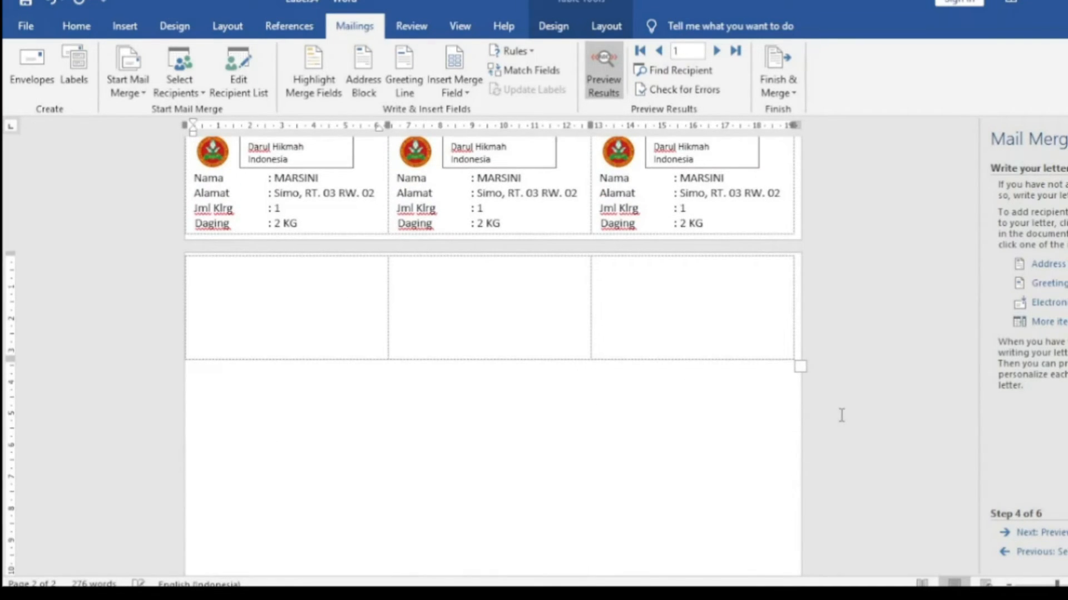
Add three more blank rows to the label table on the second page, filling it with four rows.
left_click(795, 232)
key("Return")
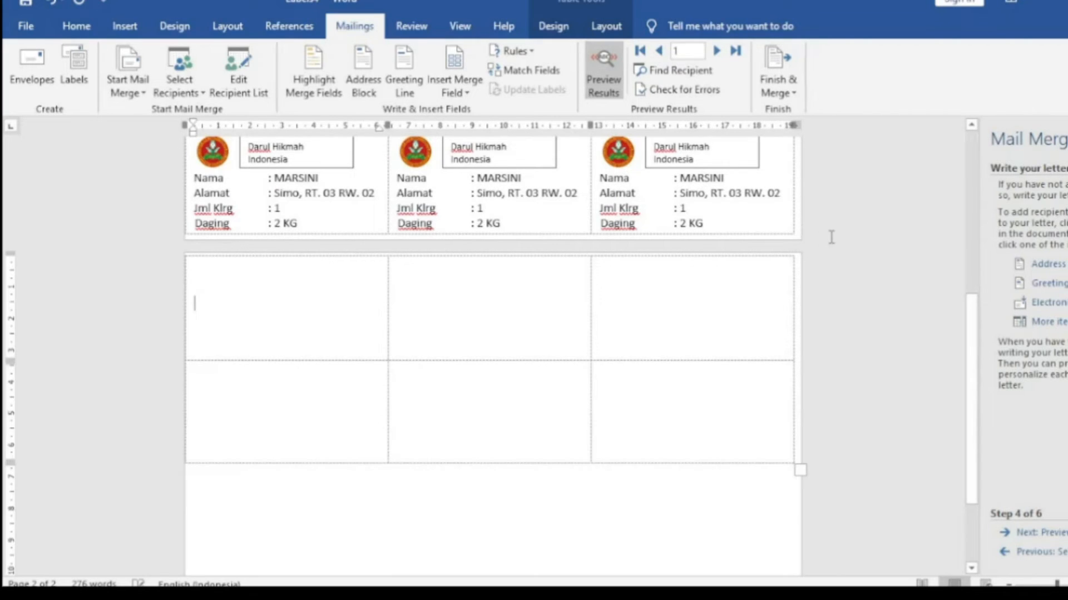
key("Return")
key("Return")
left_click(796, 411)
key("Return")
scroll(853, 399, "down", 3)
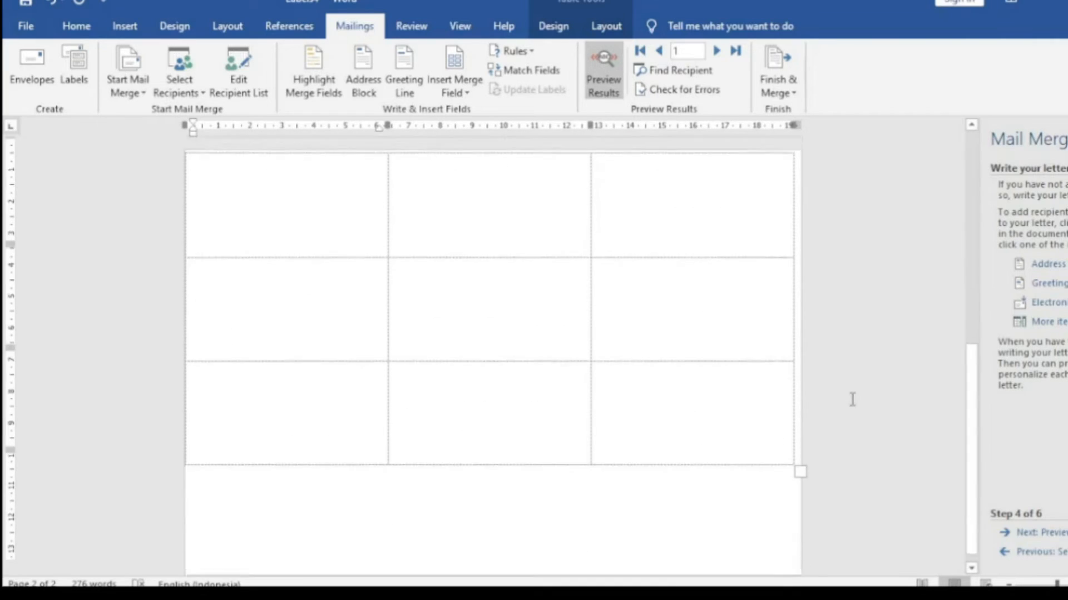
left_click(799, 371)
key("Return")
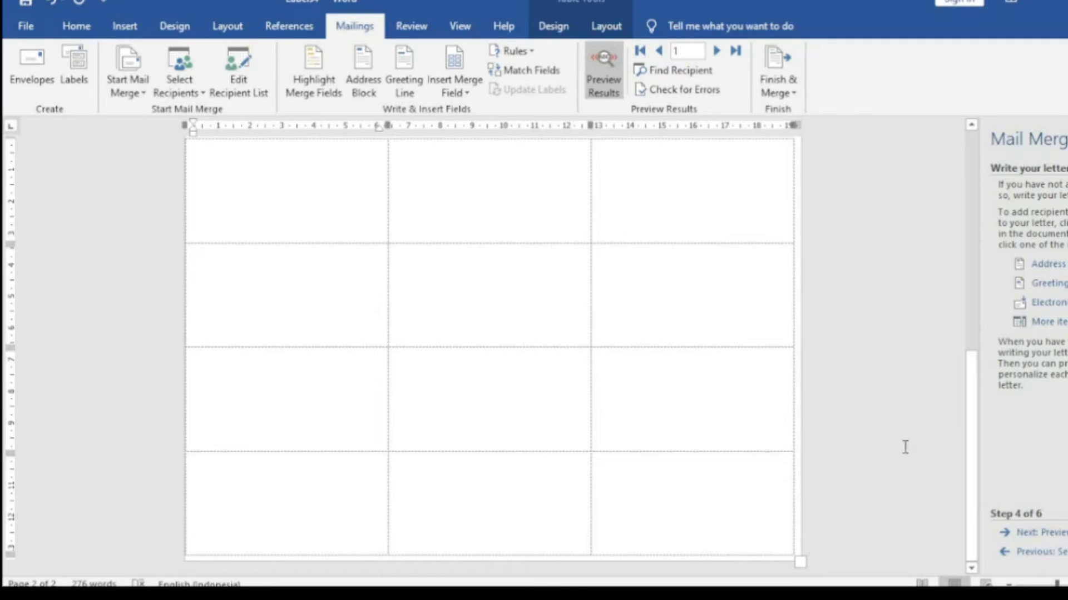
Paste the copied label into all twelve cells on the second page.
left_click_drag(967, 400, 968, 401)
left_click_drag(970, 458, 969, 551)
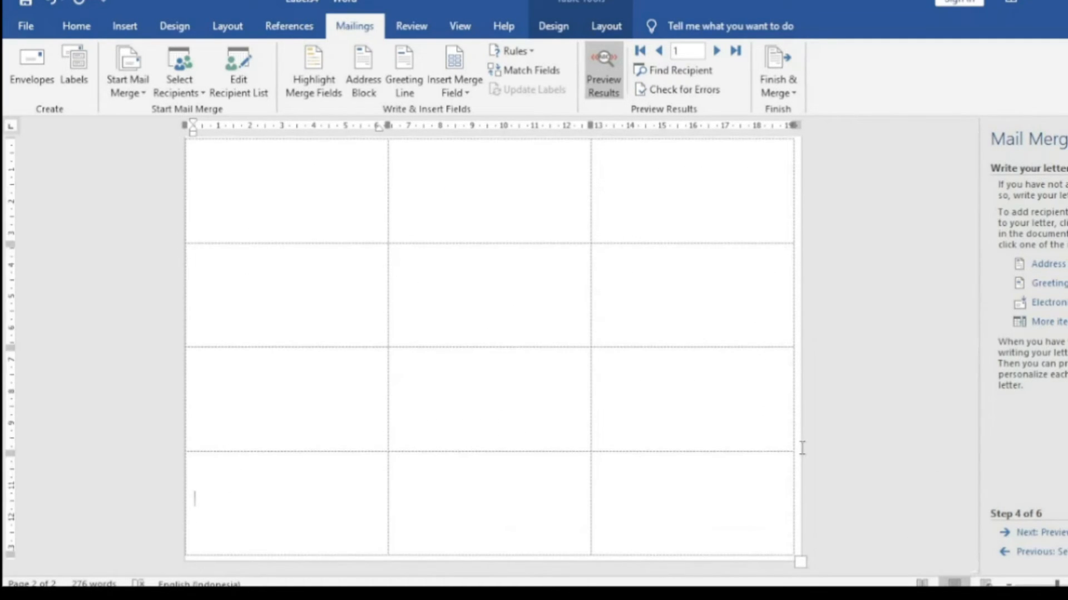
left_click_drag(339, 215, 659, 493)
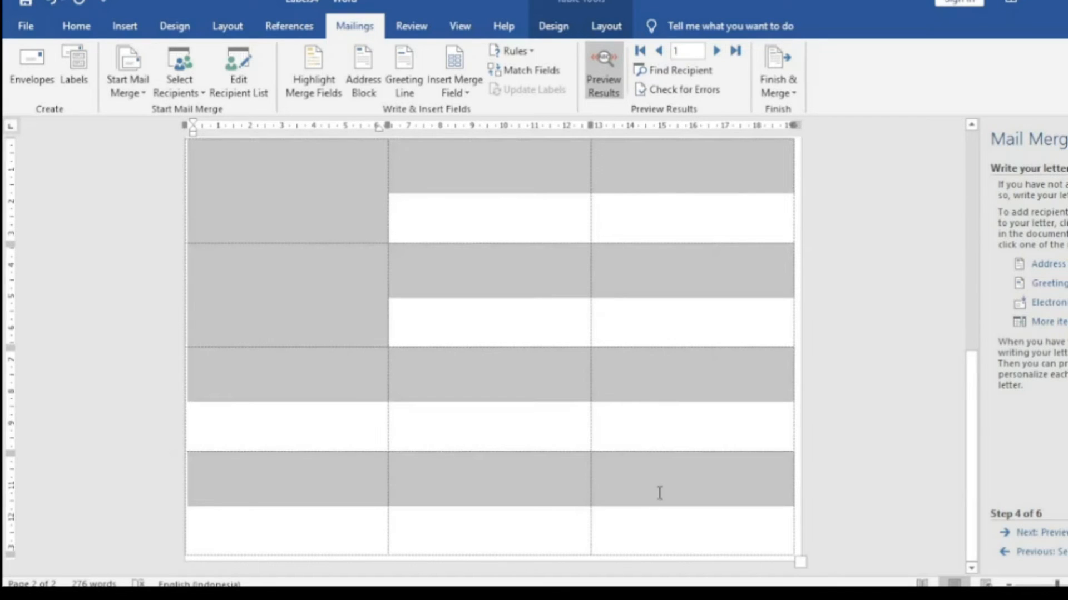
key("ctrl+v")
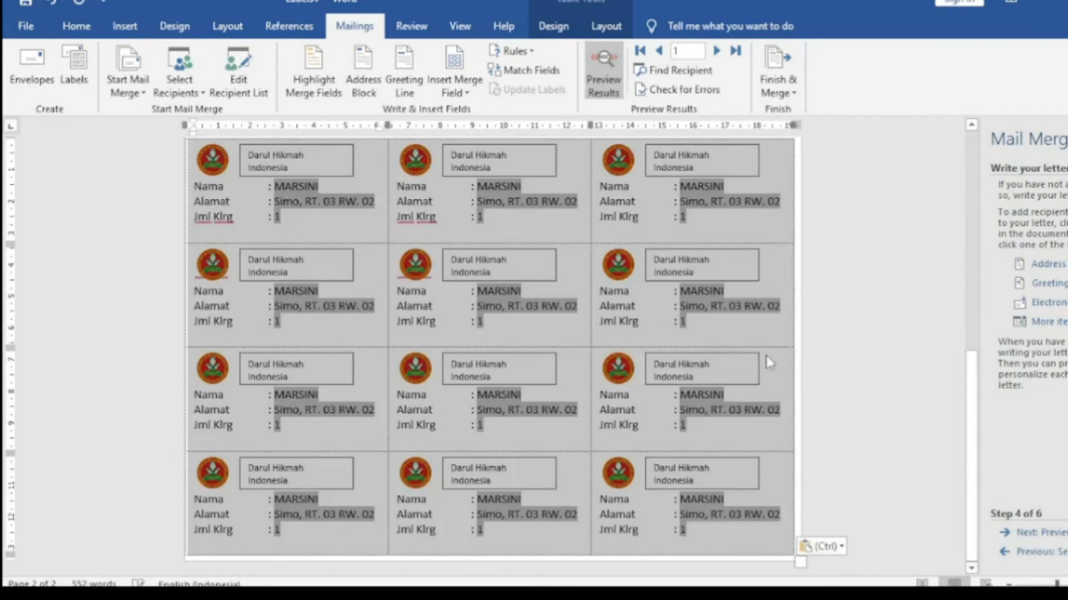
left_click(809, 340)
Turn the merge preview off and on again to refresh the labels, and review the results on both pages.
scroll(806, 326, "up", 5)
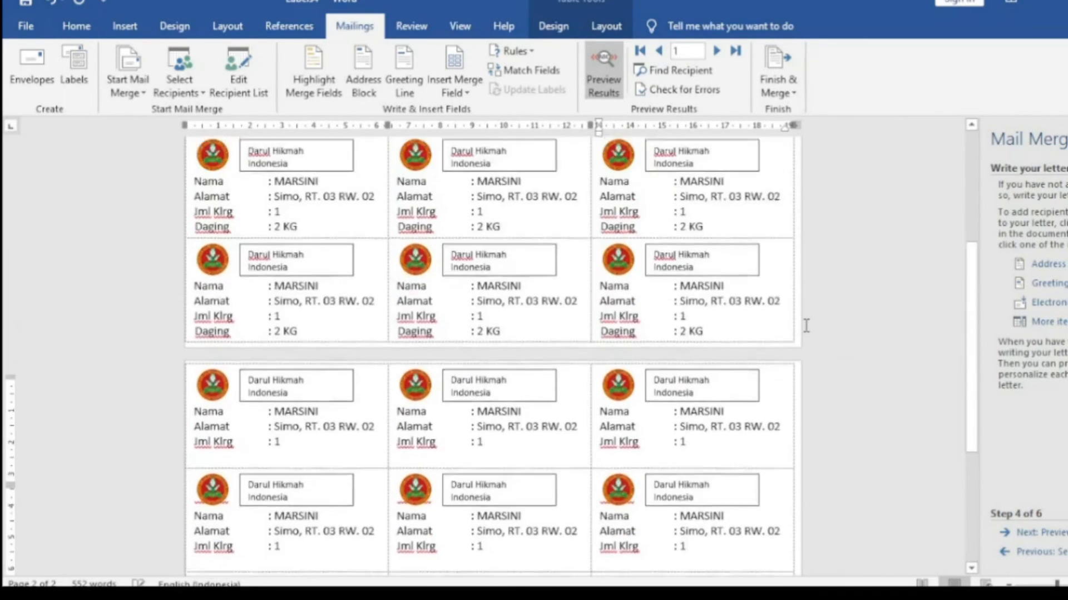
scroll(805, 325, "up", 4)
scroll(639, 284, "up", 3)
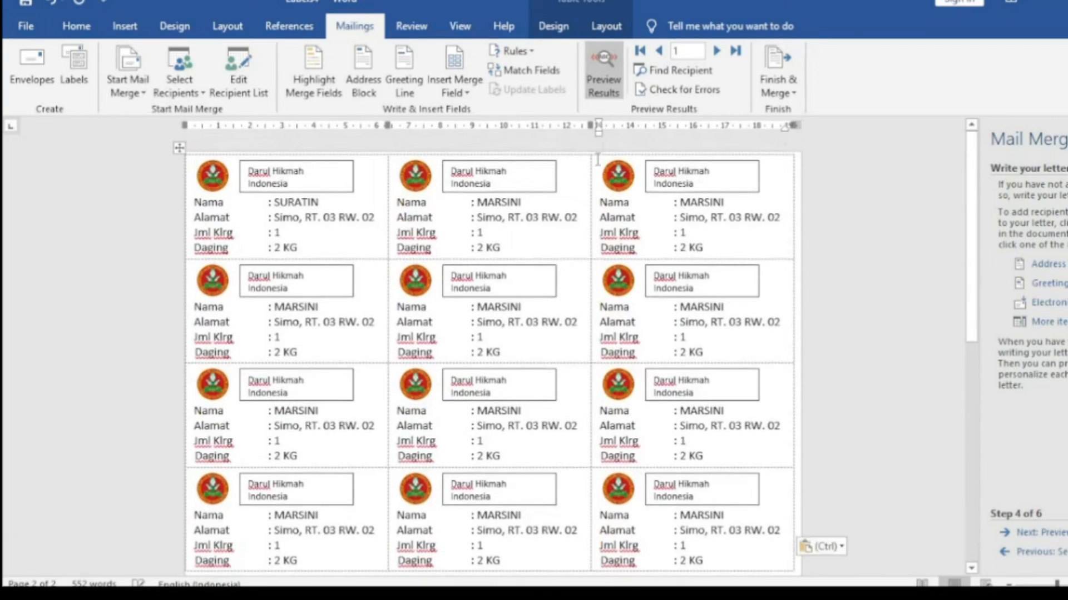
left_click(606, 80)
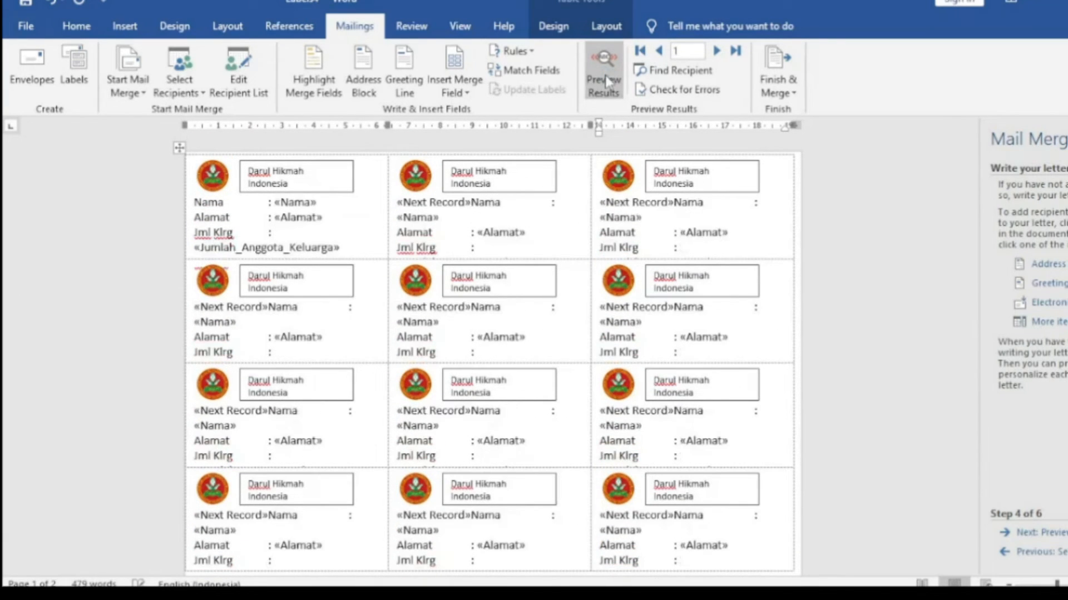
left_click(606, 80)
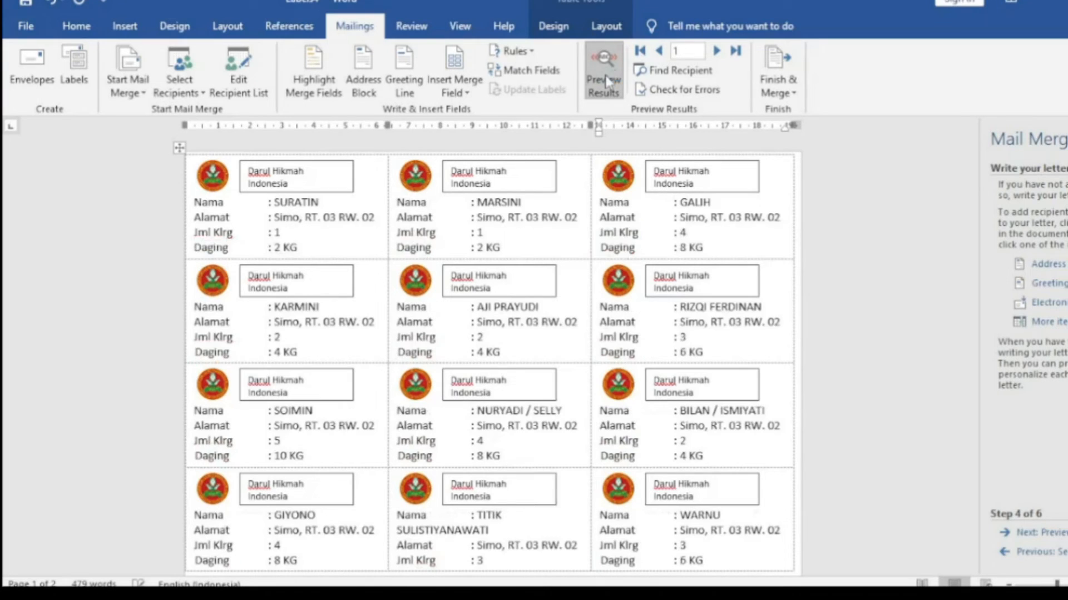
scroll(780, 336, "down", 10)
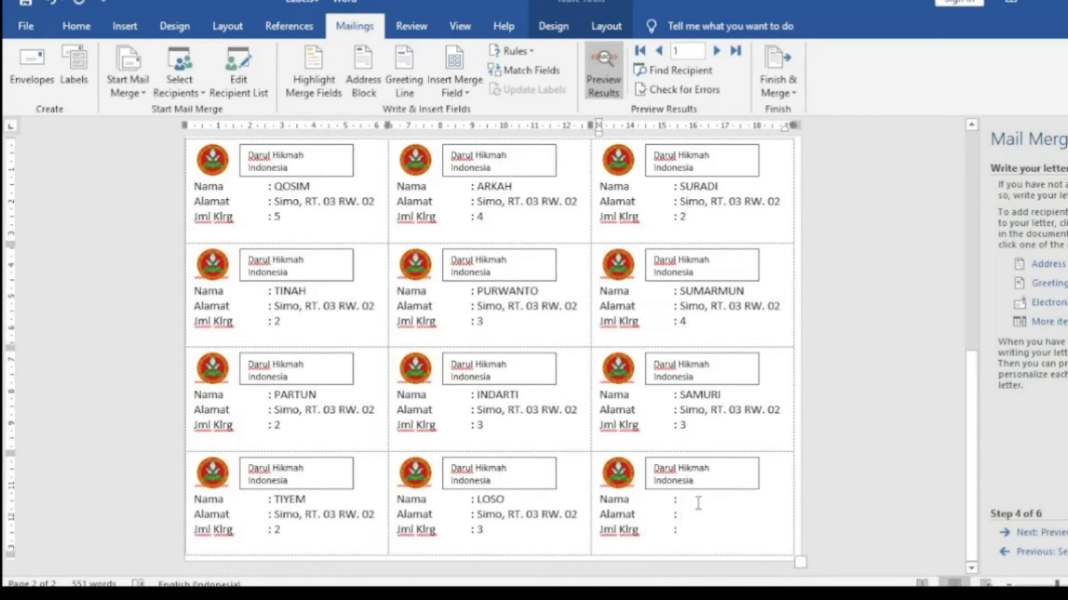
scroll(697, 503, "up", 10)
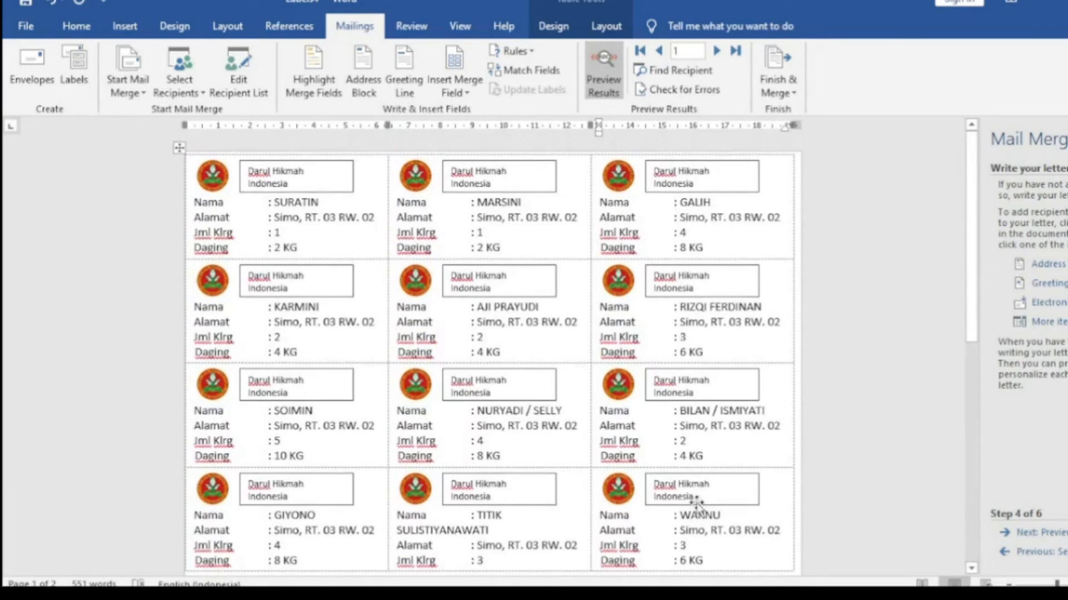
scroll(698, 503, "down", 10)
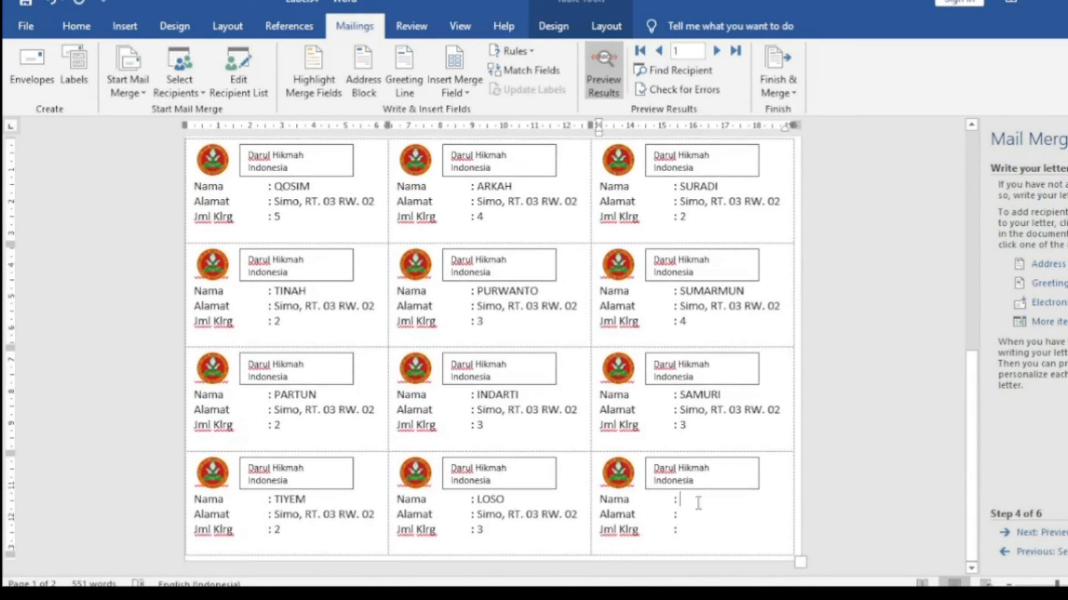
scroll(698, 503, "up", 10)
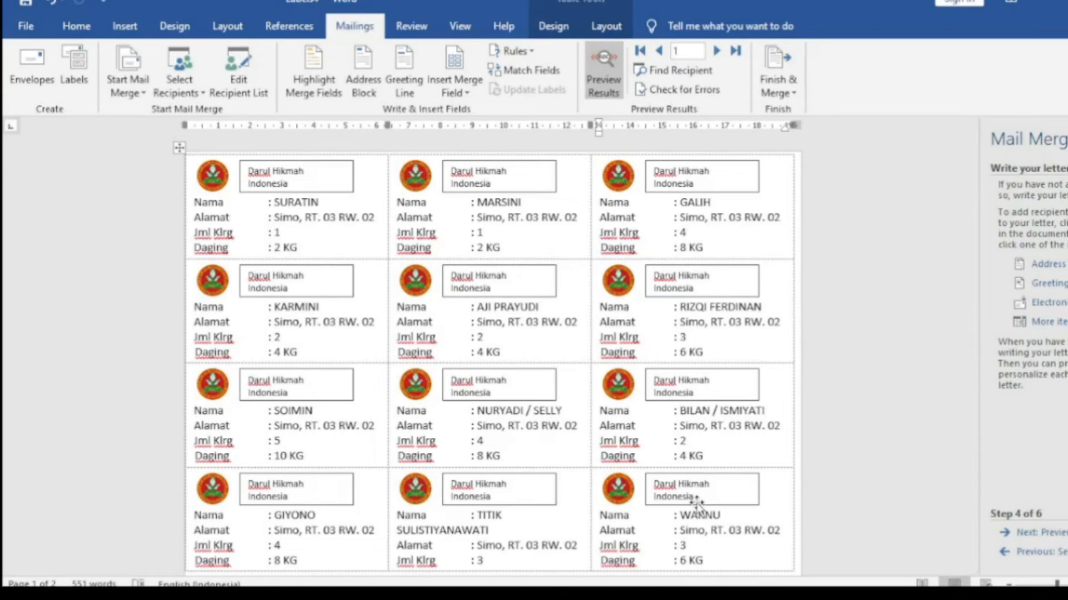
Save the label document as "label jadi" in New folder (2) on drive D.
left_click(28, 6)
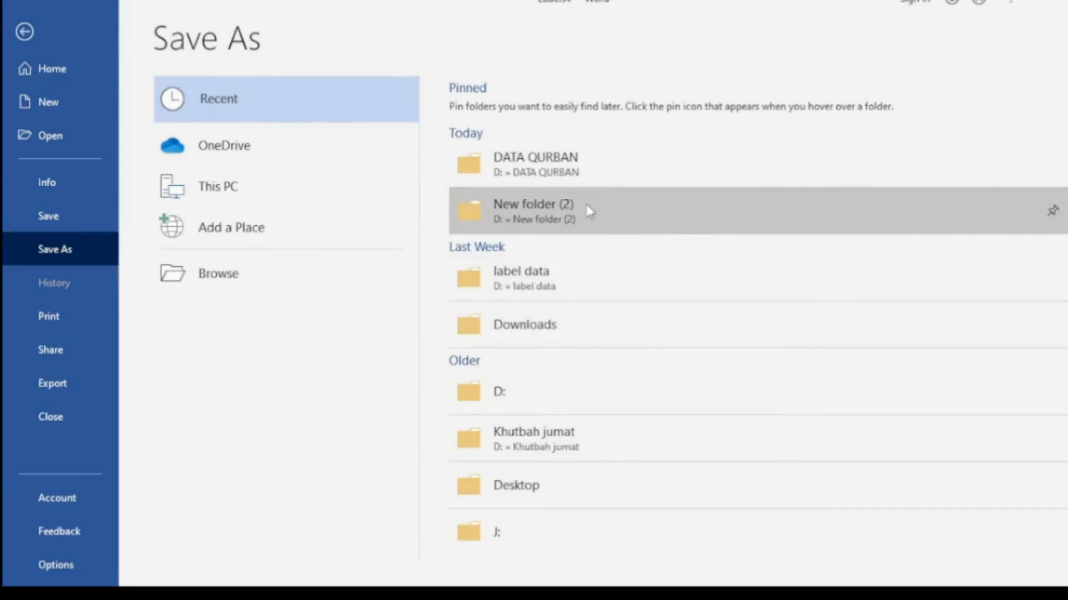
left_click(589, 210)
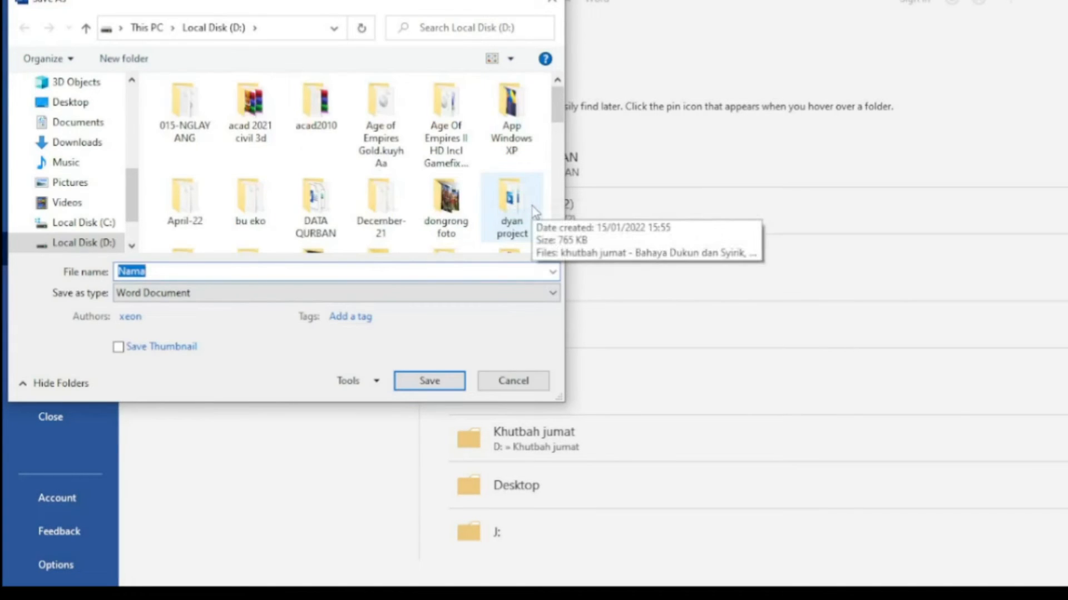
scroll(533, 210, "down", 3)
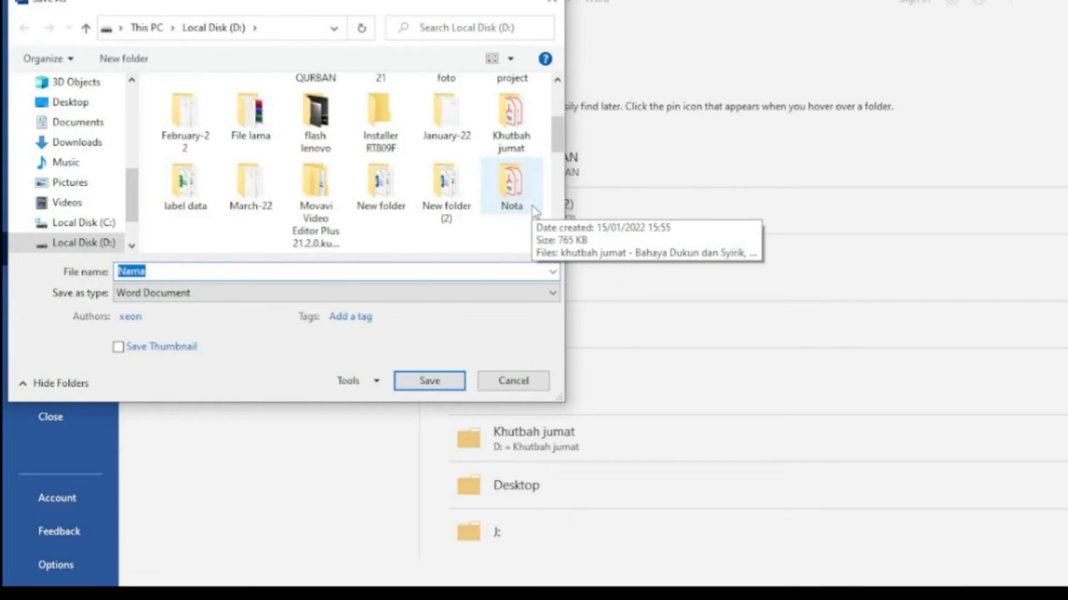
double_click(436, 199)
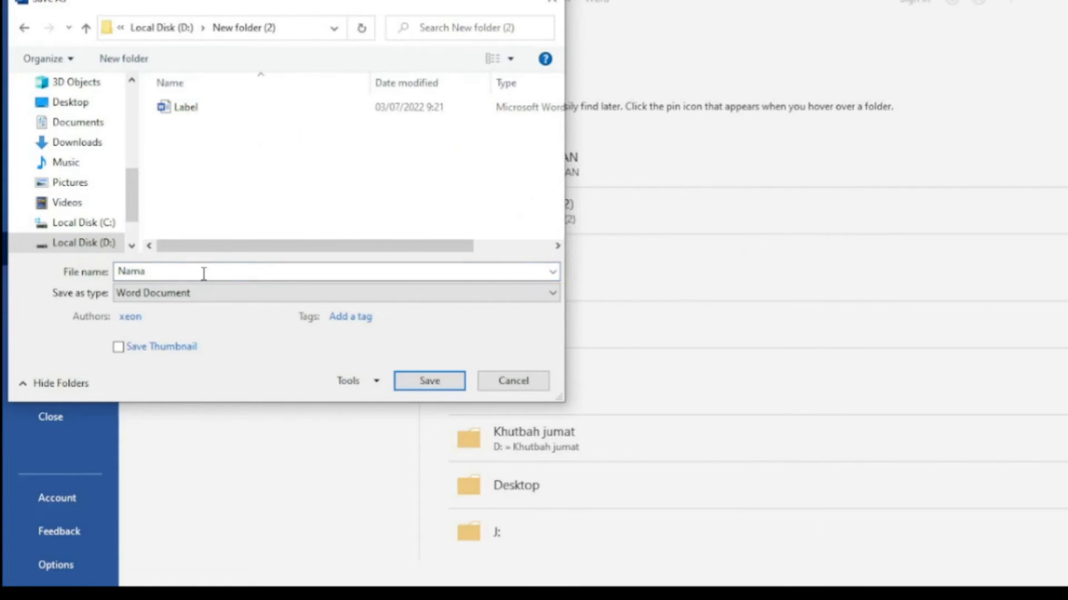
left_click(180, 271)
type("label jadi")
left_click(432, 386)
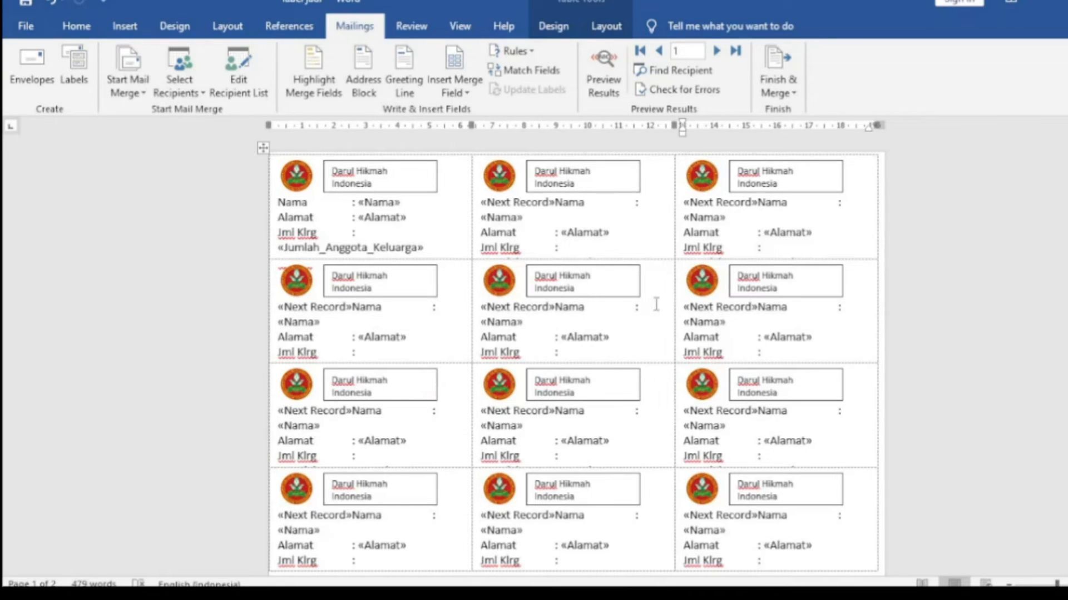
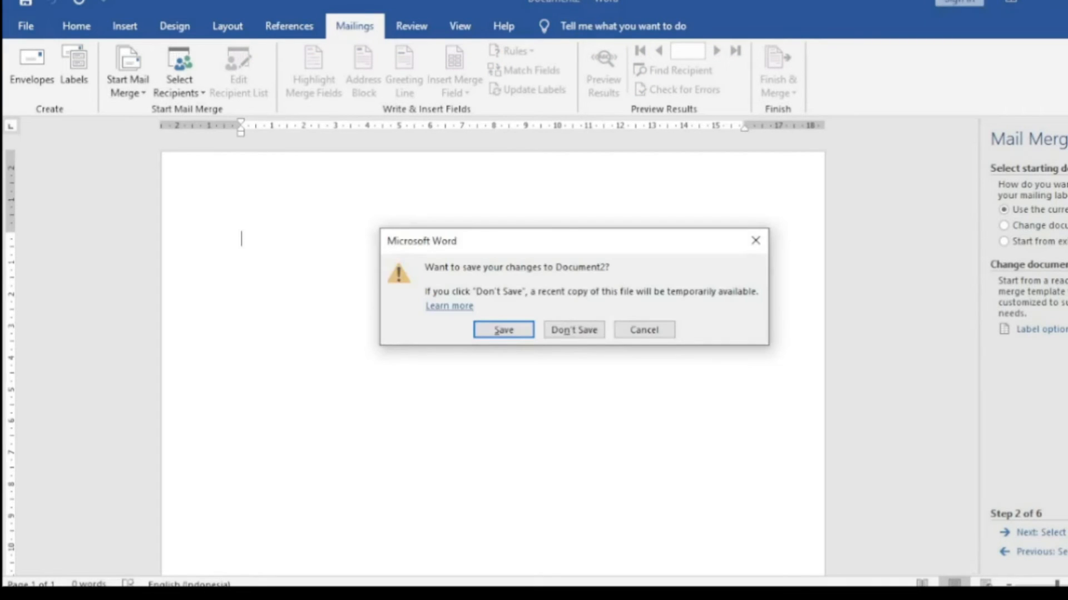
Close Document2 without saving, and in File Explorer open the penerima qurban workbook from New folder (2) on drive D.
left_click(577, 329)
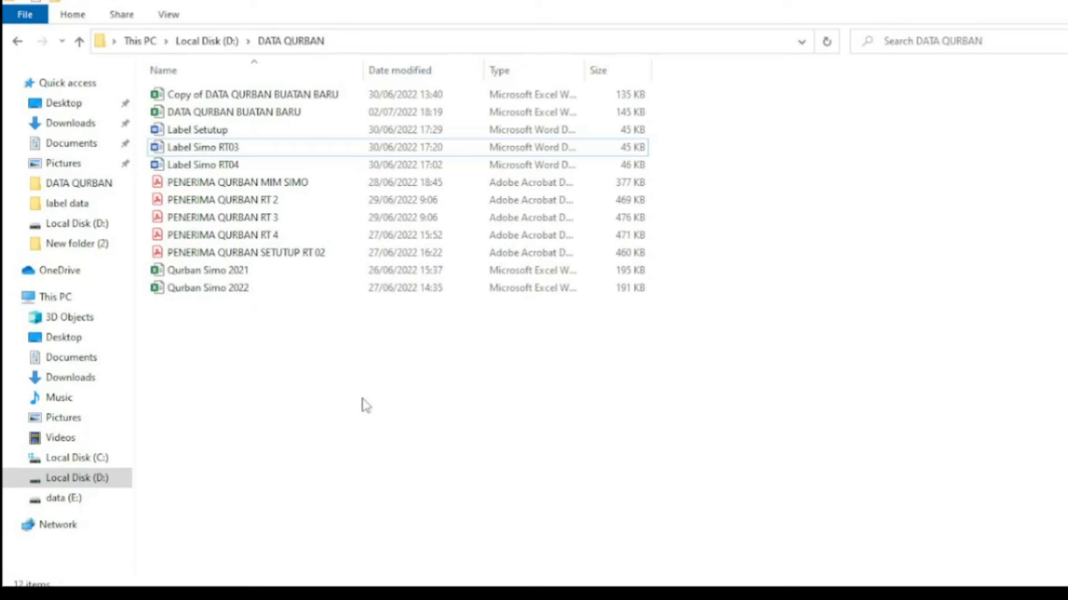
left_click(83, 485)
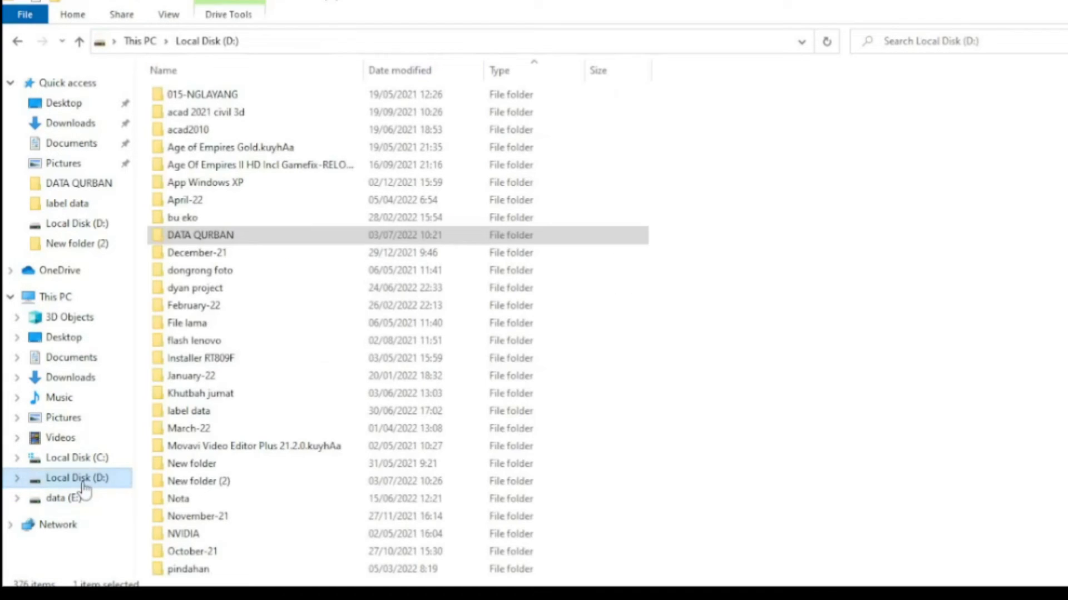
left_click(694, 332)
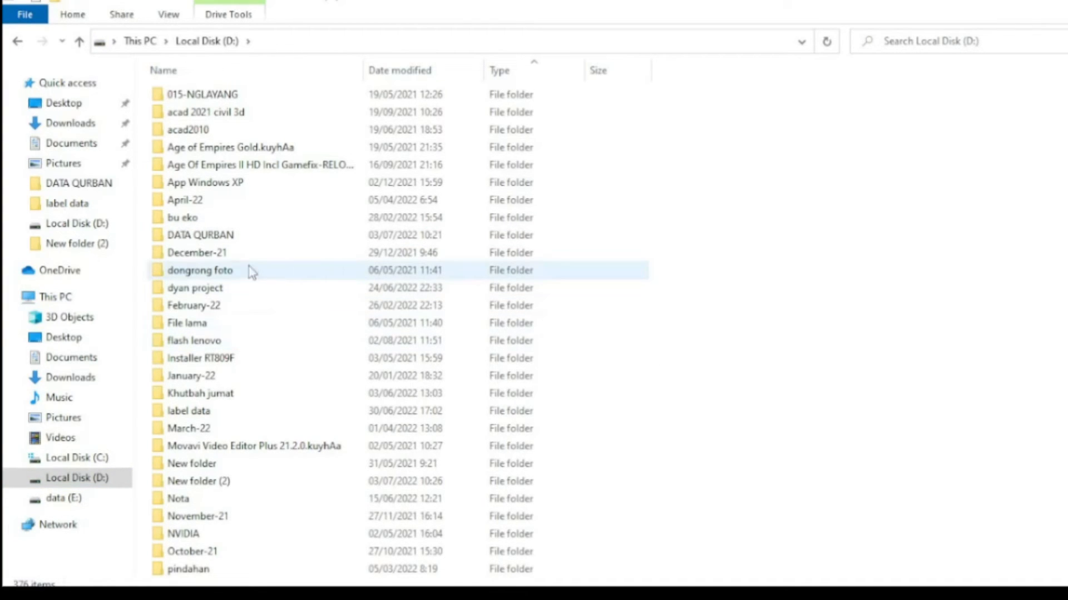
double_click(214, 482)
left_click(240, 131)
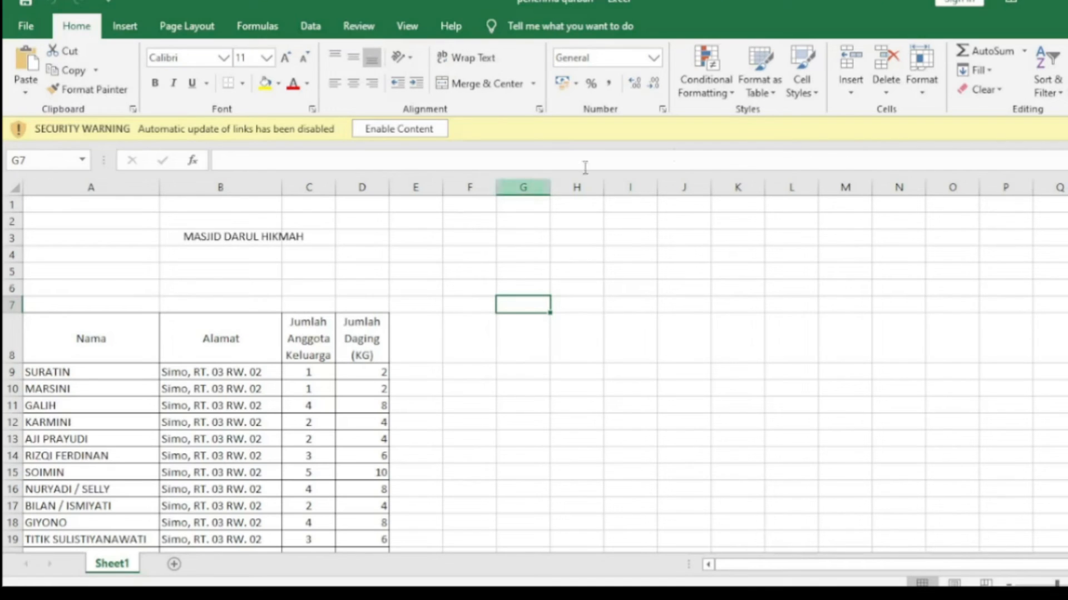
Enable the blocked content in the penerima qurban workbook and look through the recipient table to its last row.
left_click(396, 136)
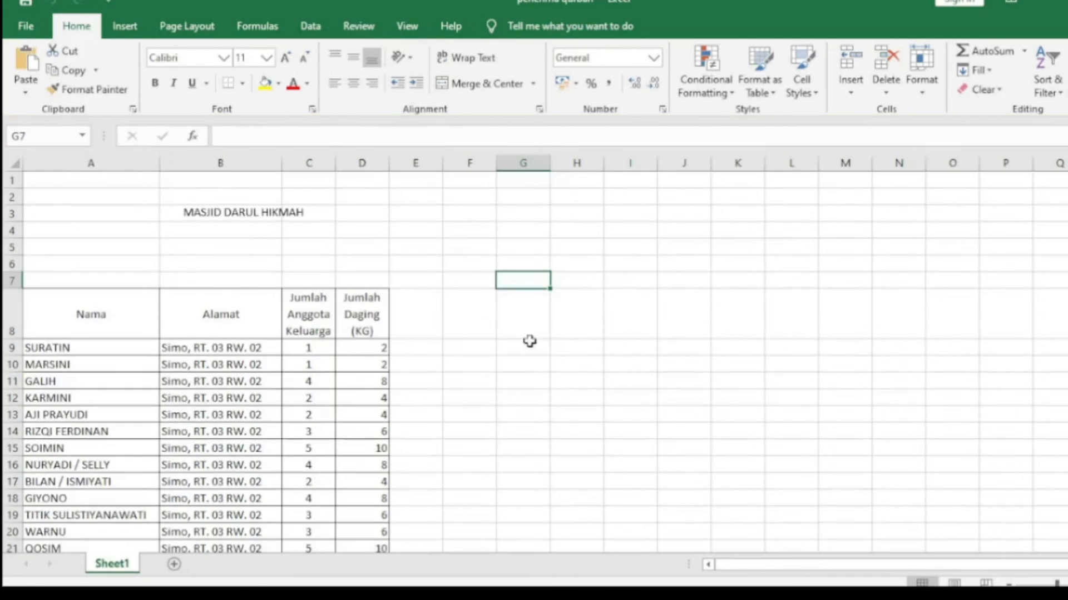
scroll(453, 373, "down", 2)
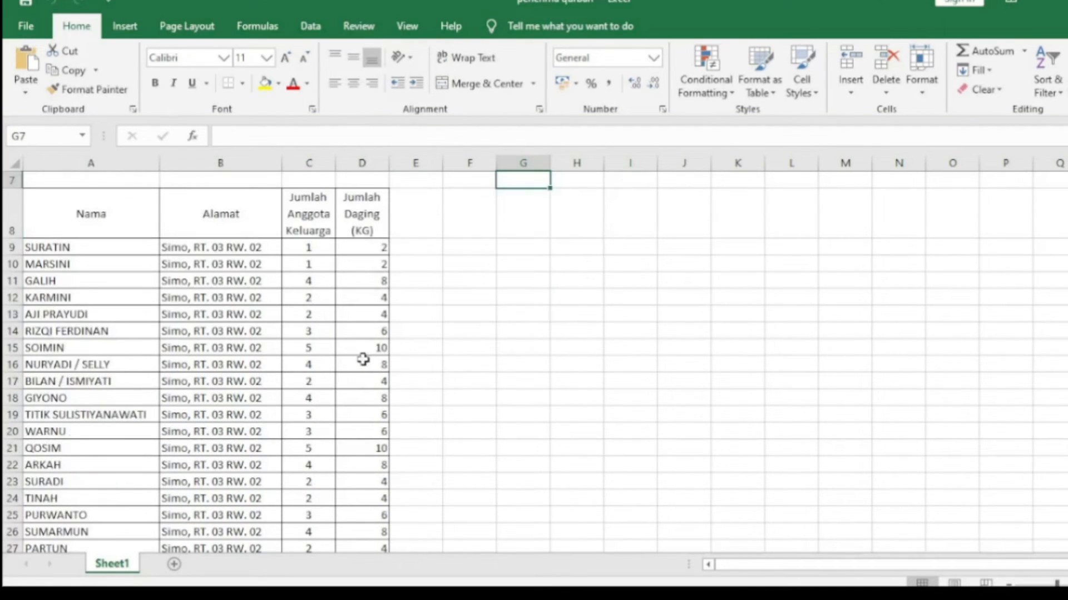
scroll(346, 354, "down", 4)
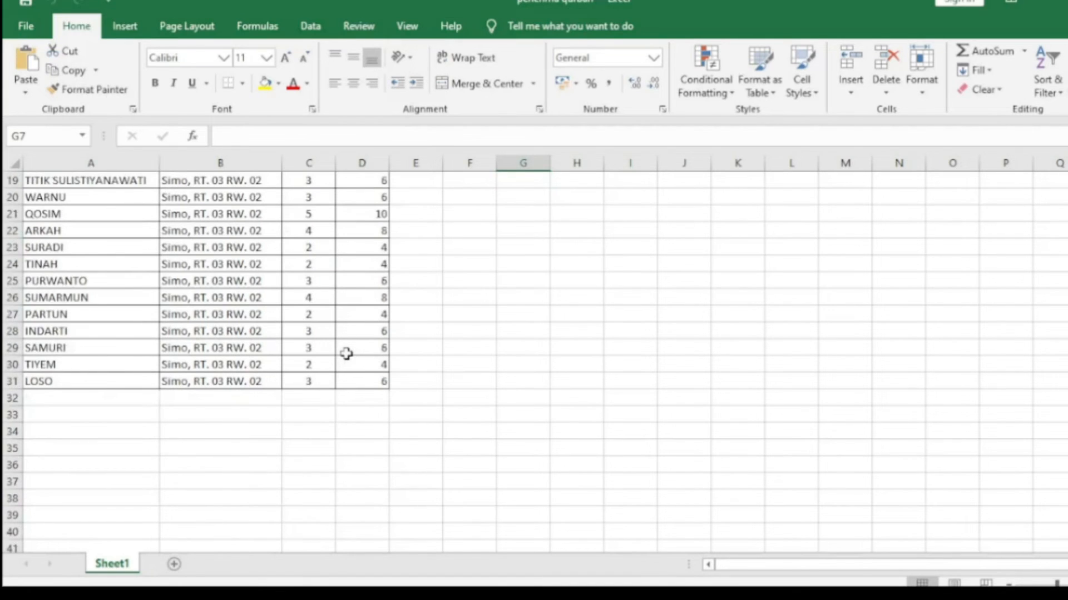
scroll(346, 353, "up", 4)
scroll(346, 354, "down", 4)
Add the recipient "Bapak XXX" in cell A32 and copy the Alamat entry from row 31 into B32.
left_click(84, 398)
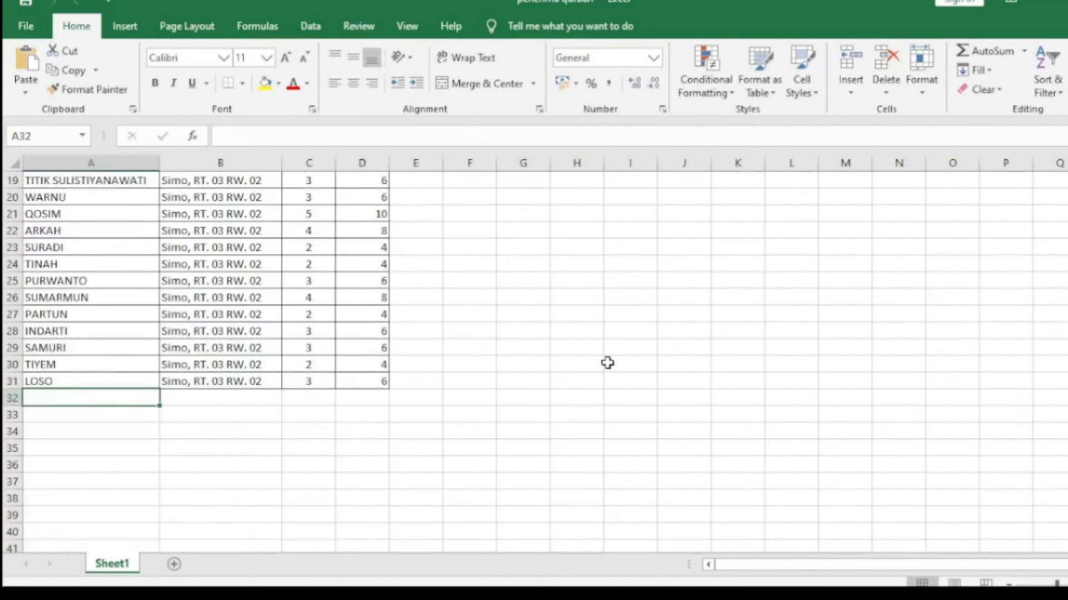
type("Bapak XXX")
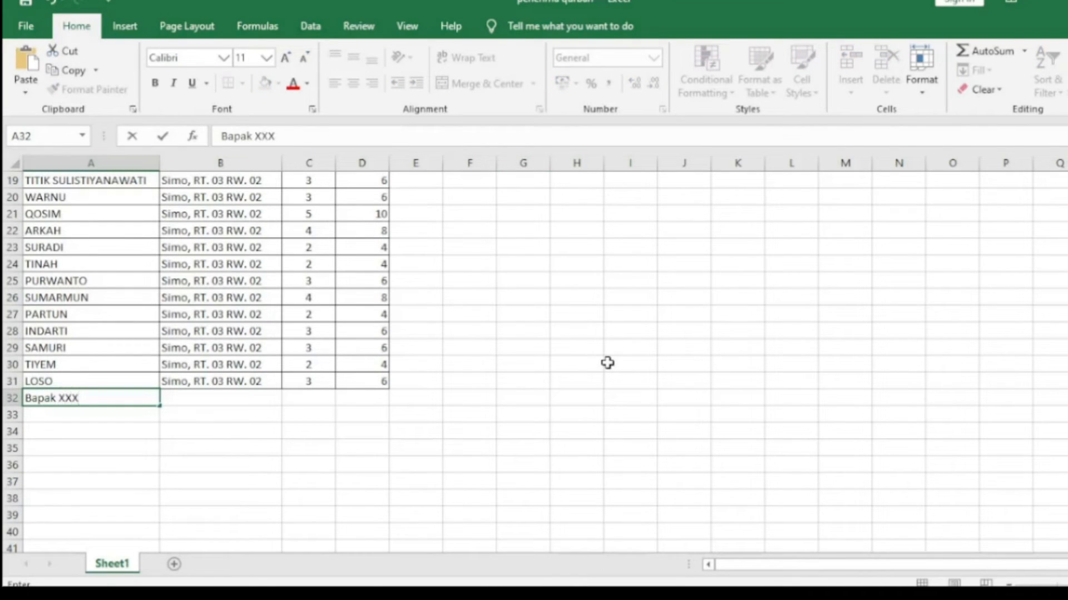
key("Tab")
key("Up")
key("ctrl+c")
key("Down")
key("ctrl+v")
key("Tab")
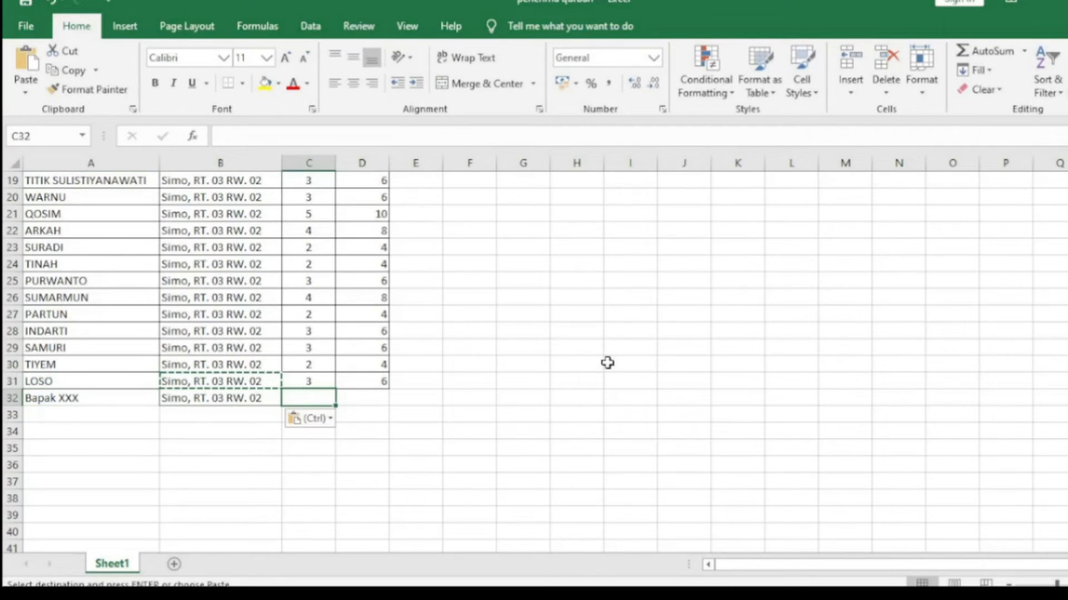
Enter 4 as the family member count in C32 and copy the Jumlah Daging cell from row 31 into D32.
type("4")
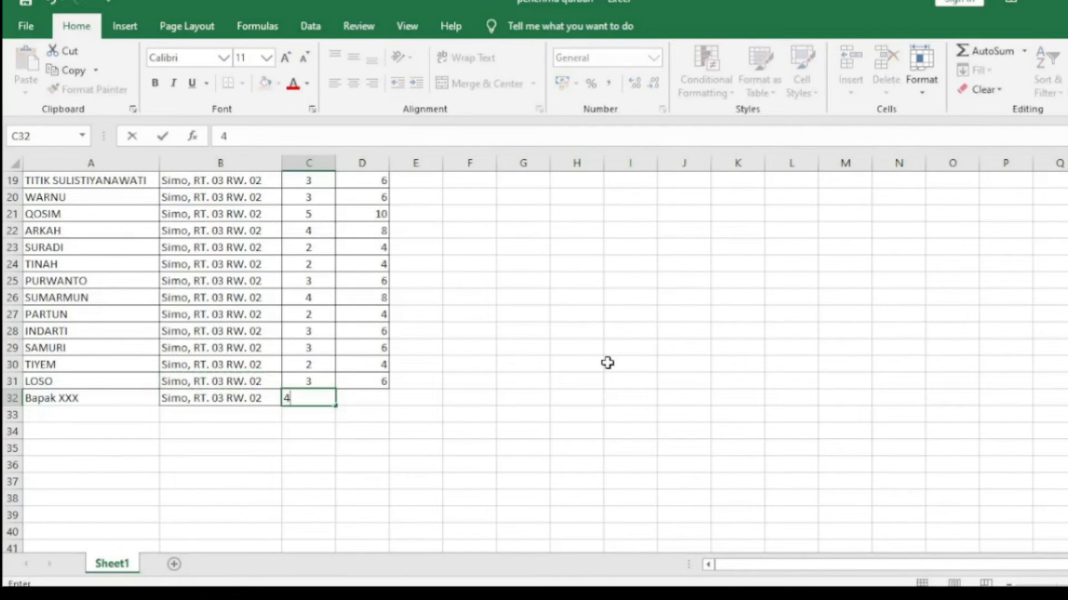
key("Tab")
key("Up")
key("ctrl+c")
key("Down")
key("ctrl+v")
key("Down")
key("Escape")
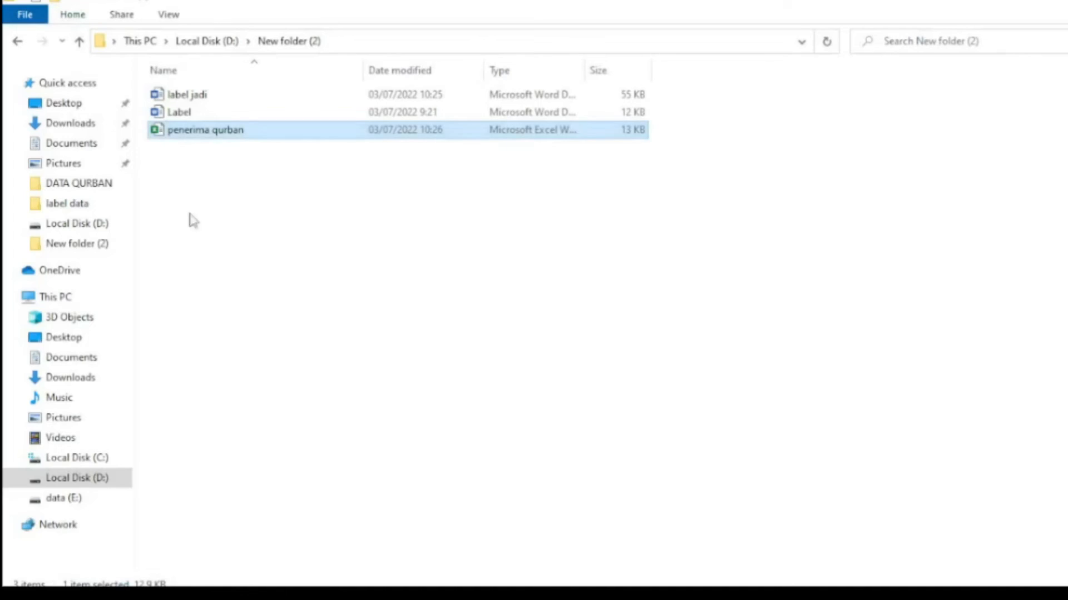
Open "label jadi" from New folder (2) in File Explorer, decline the SQL command, and look over both label pages in Word.
left_click(179, 111)
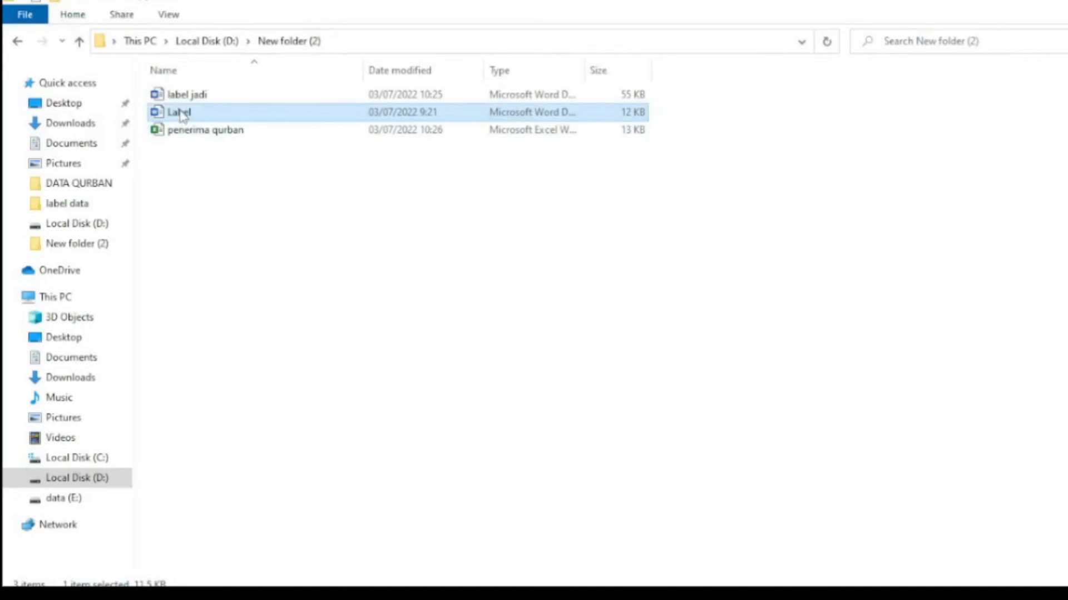
left_click(202, 99)
double_click(201, 99)
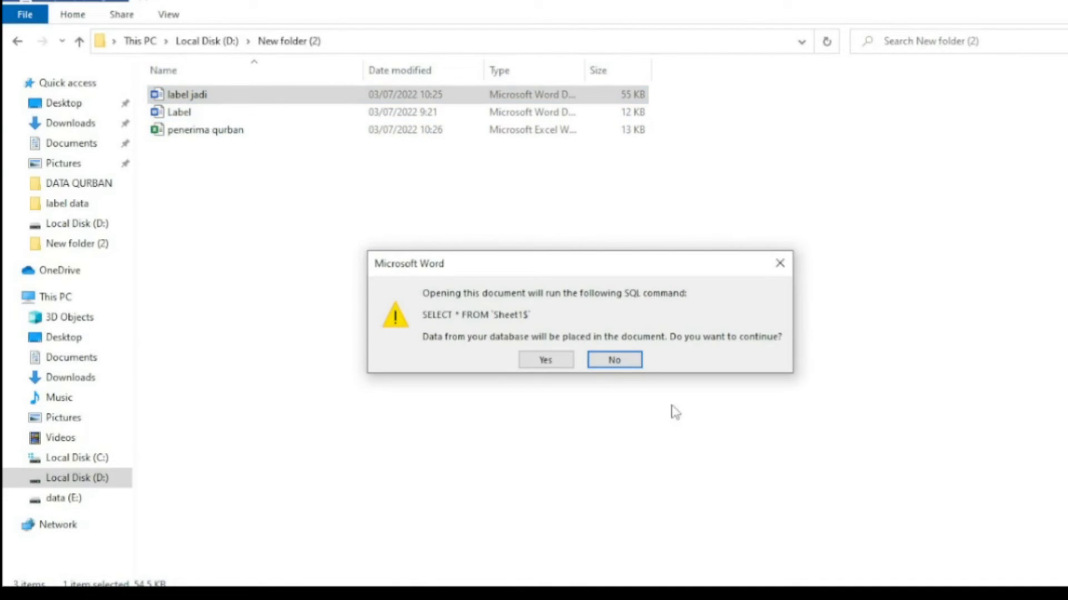
left_click(614, 362)
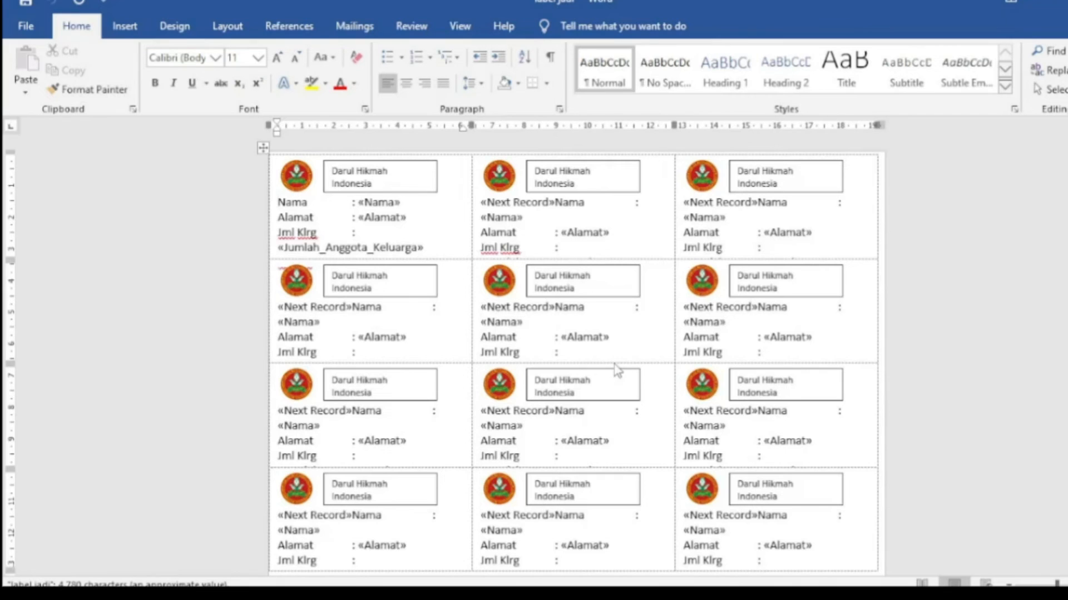
scroll(839, 362, "down", 8)
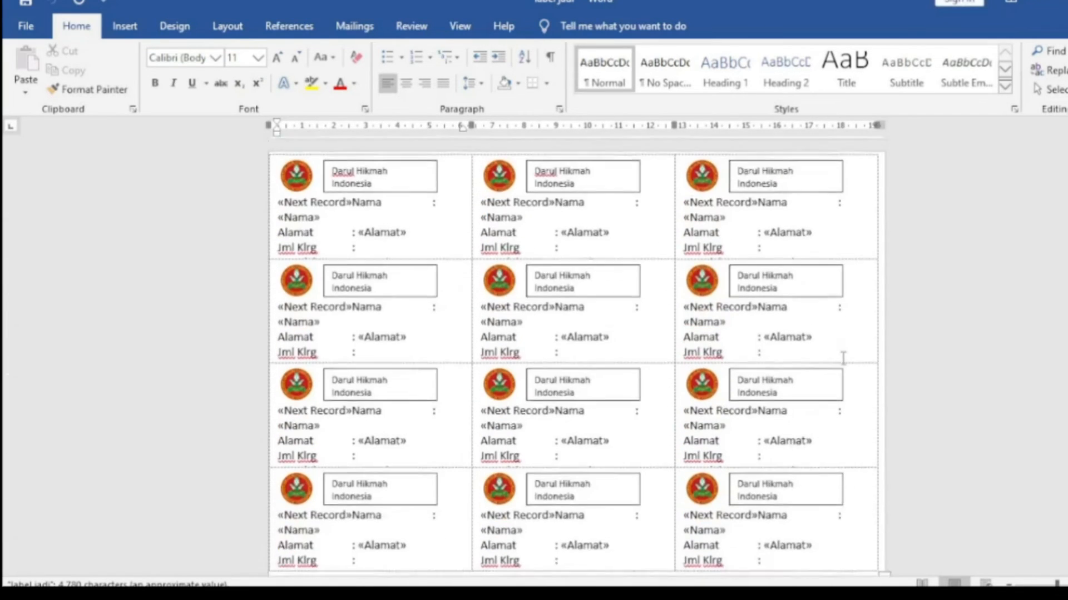
scroll(843, 357, "up", 8)
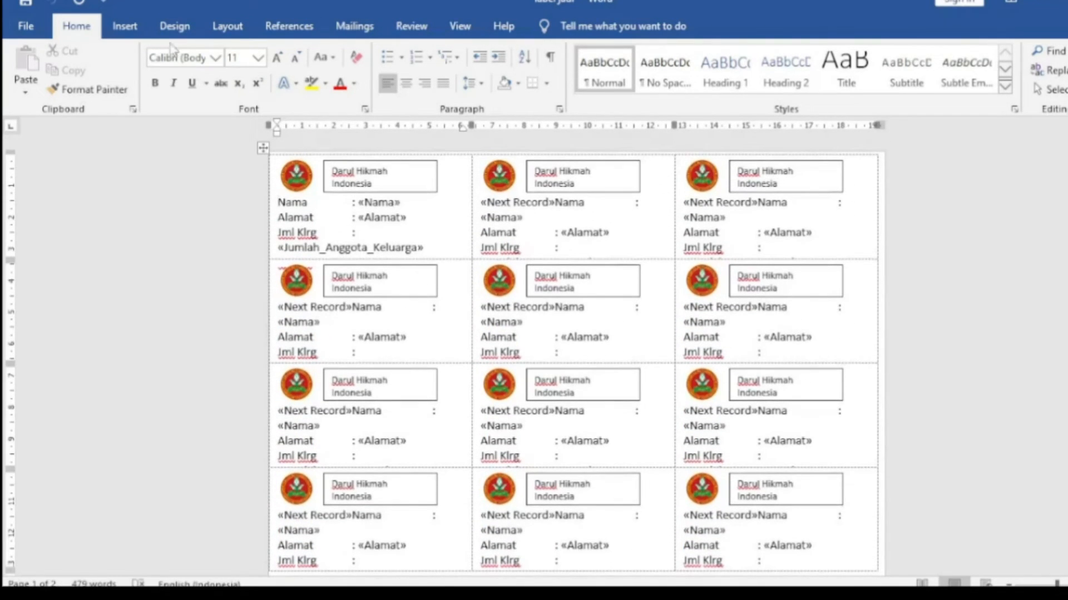
Connect the labels to Sheet1$ of the penerima qurban workbook in New folder (2) on drive D, with first-row column headers turned off.
left_click(369, 32)
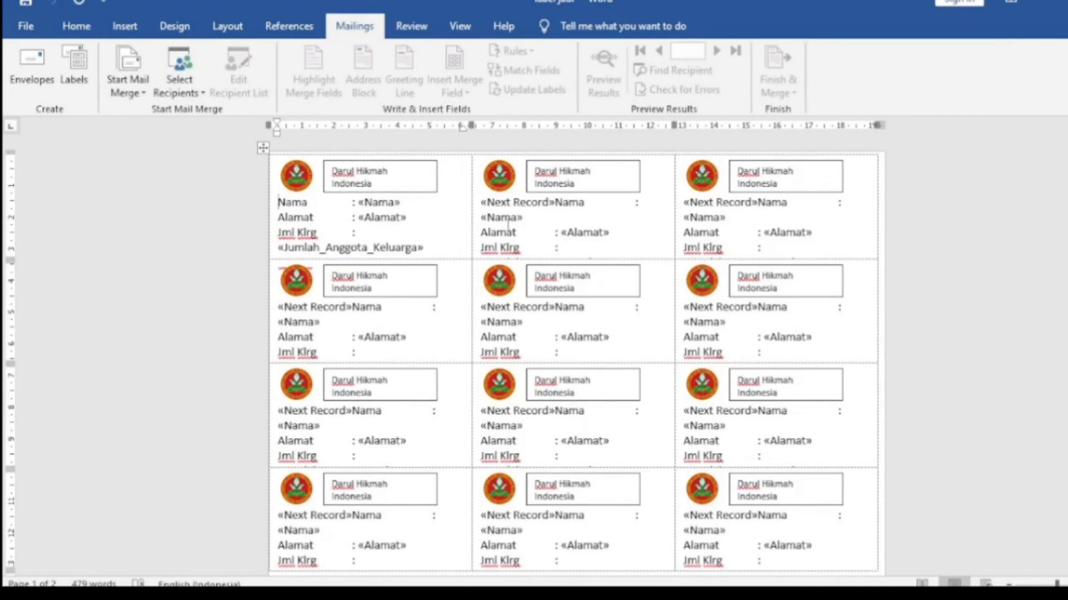
left_click(459, 221)
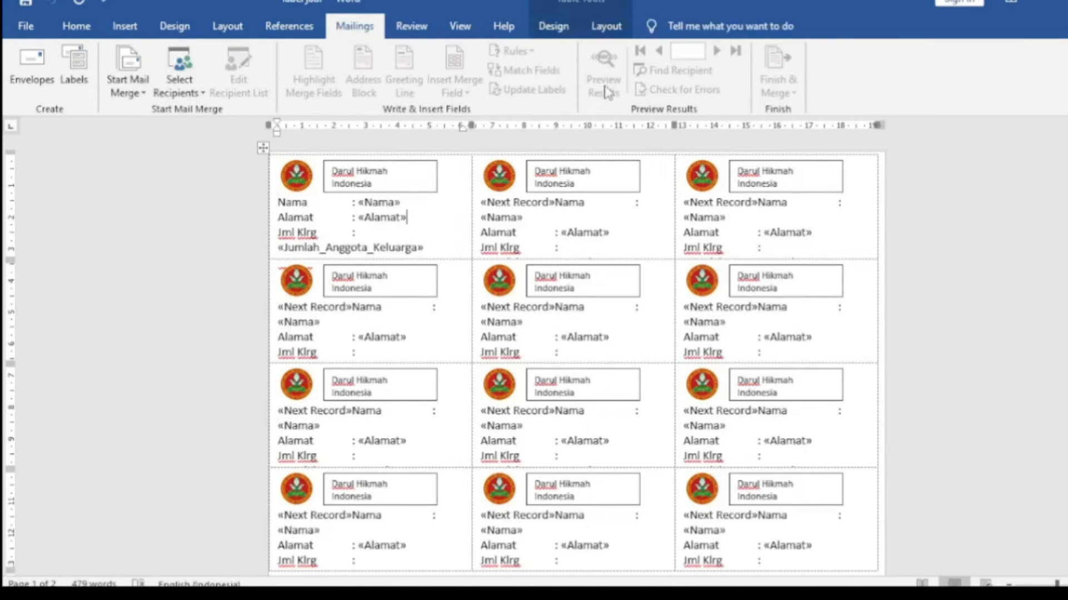
scroll(783, 412, "down", 2)
scroll(796, 408, "up", 2)
left_click(202, 95)
left_click(212, 134)
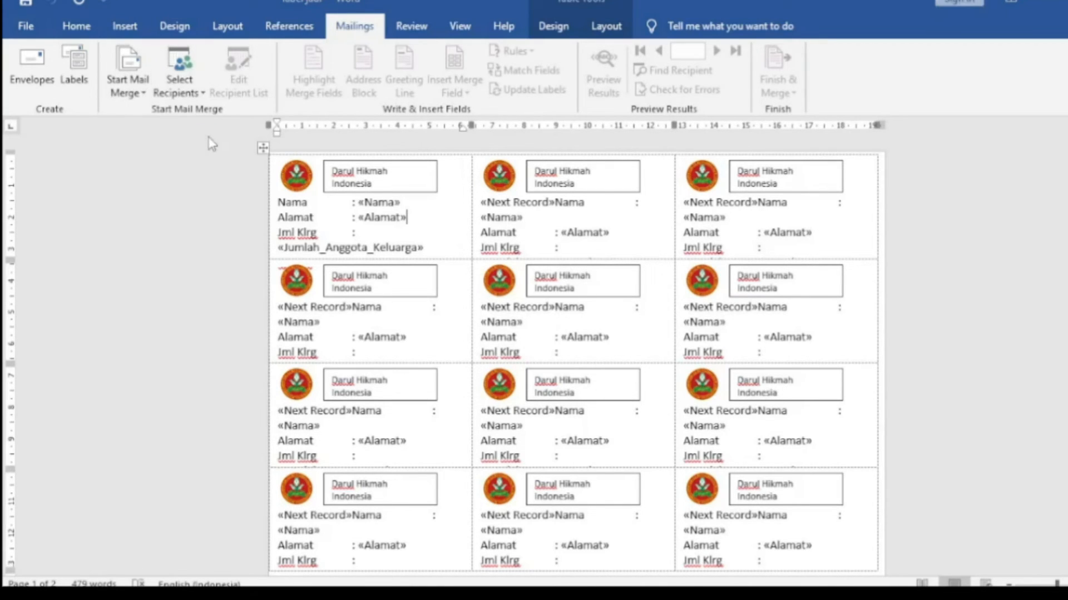
left_click(617, 305)
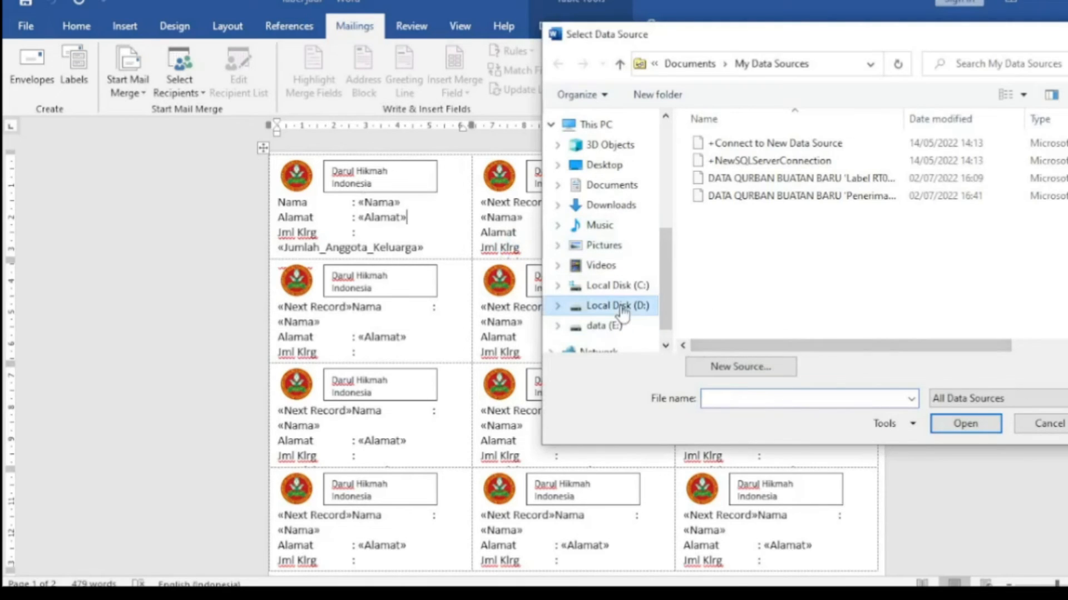
scroll(986, 309, "down", 5)
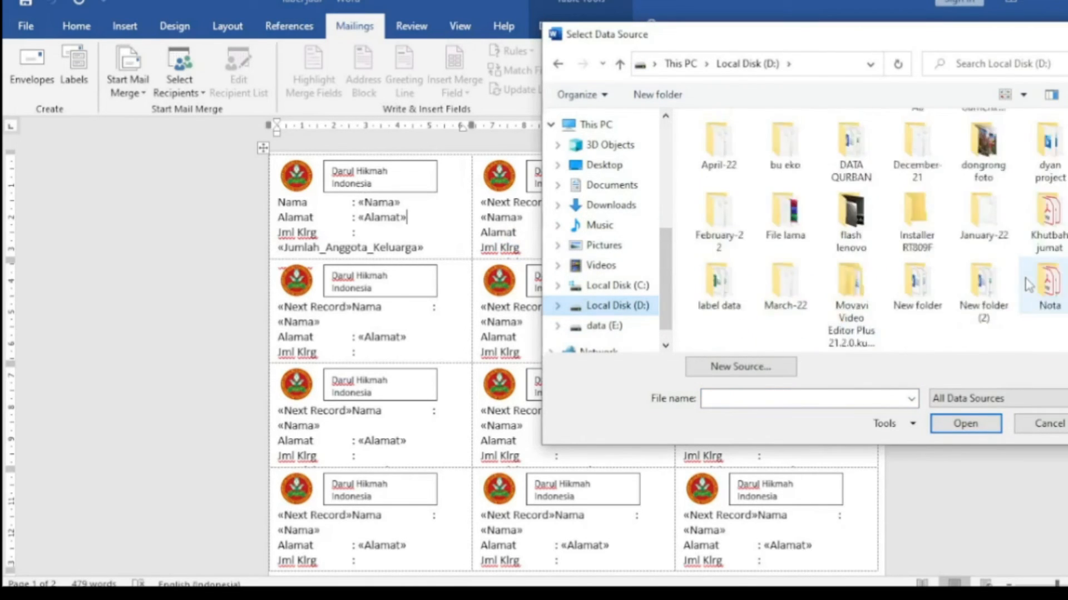
double_click(983, 130)
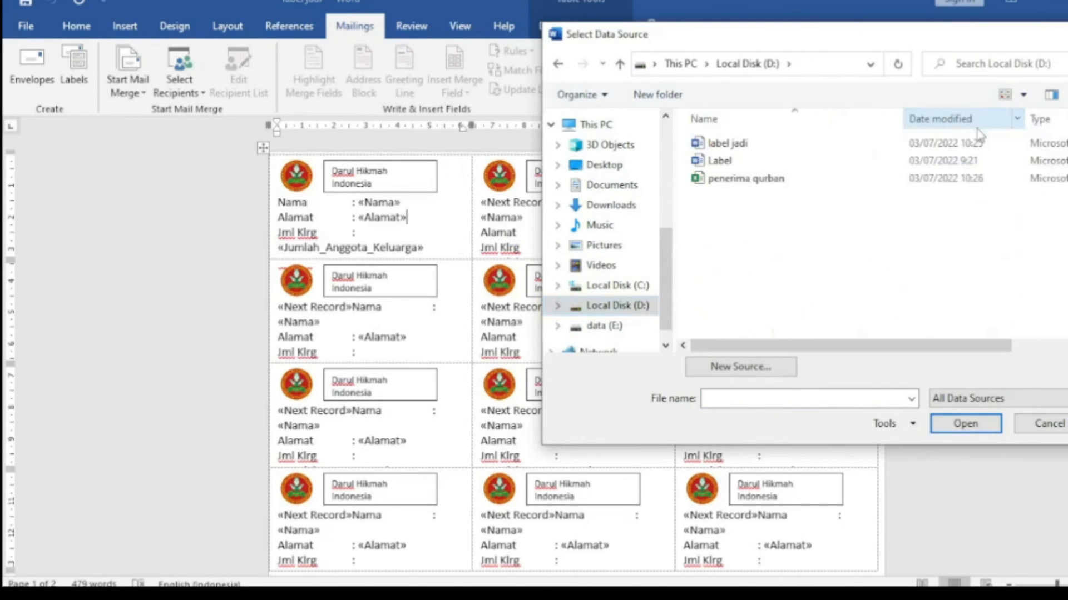
left_click(753, 181)
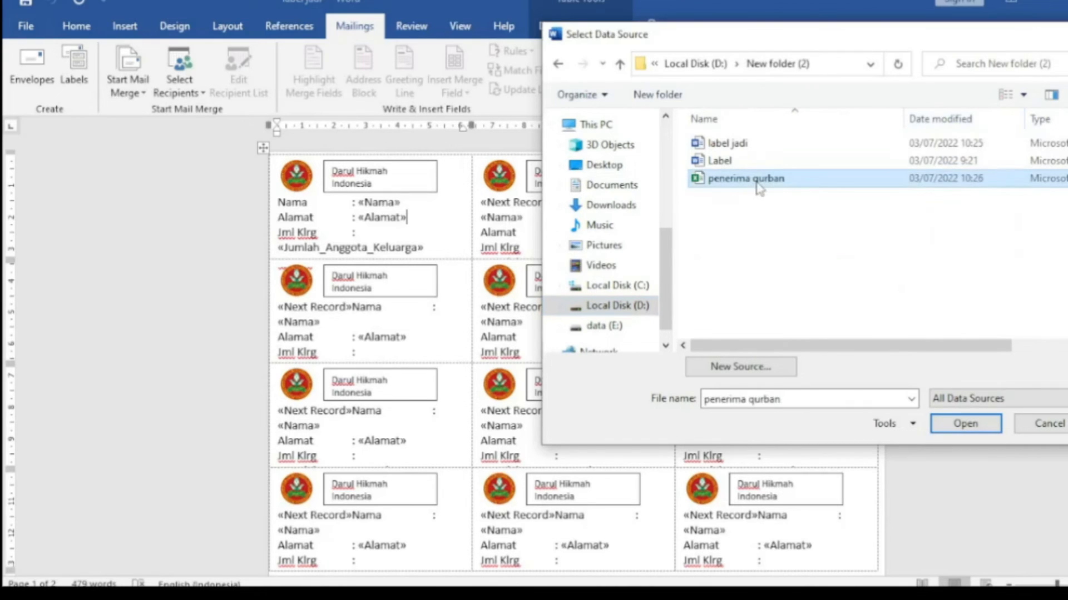
left_click(966, 424)
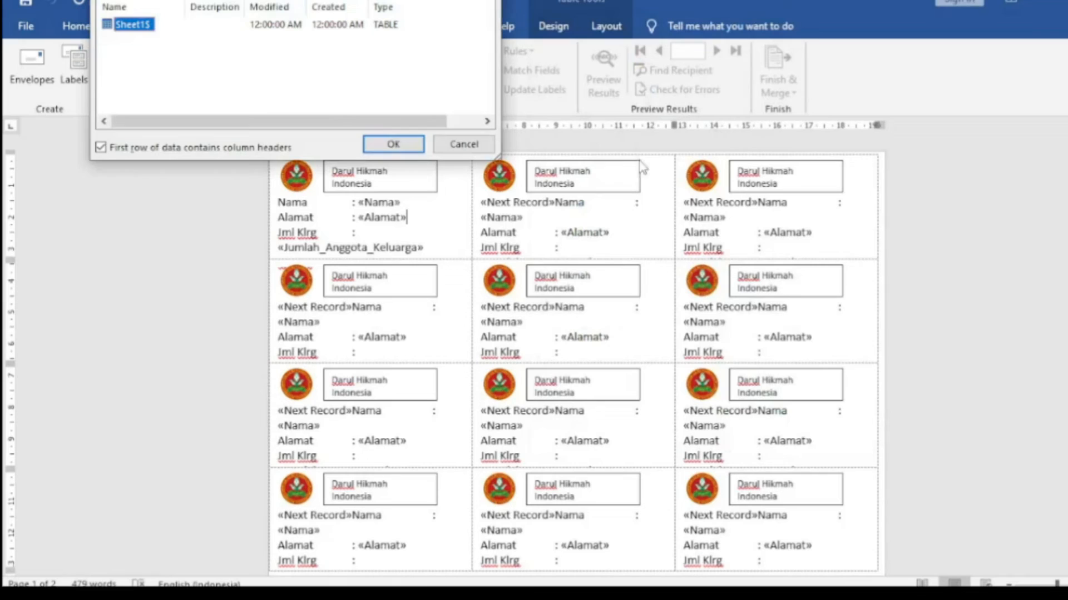
left_click(101, 147)
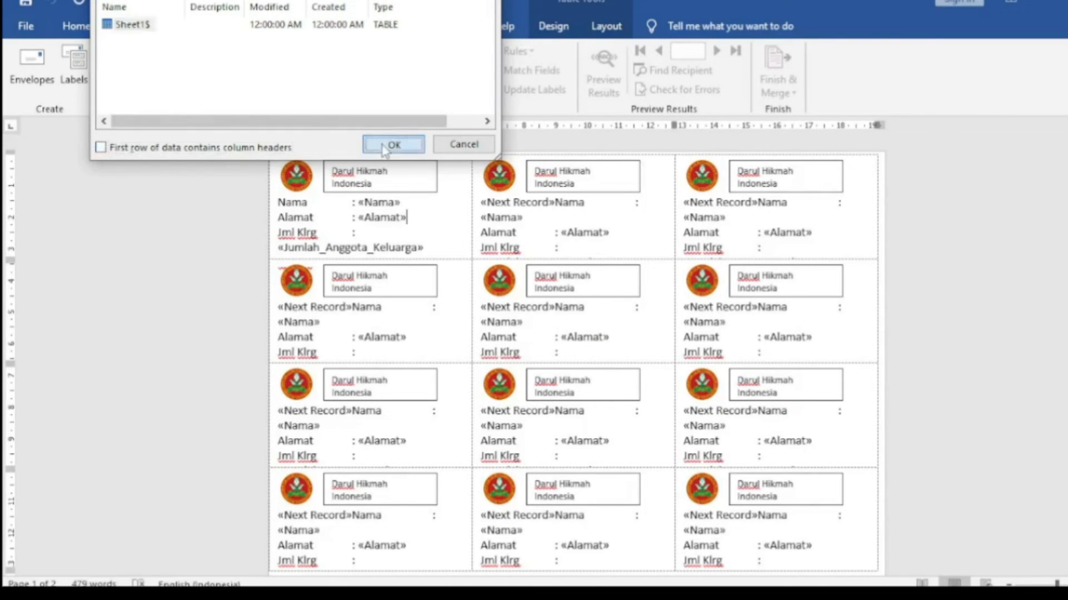
left_click(393, 144)
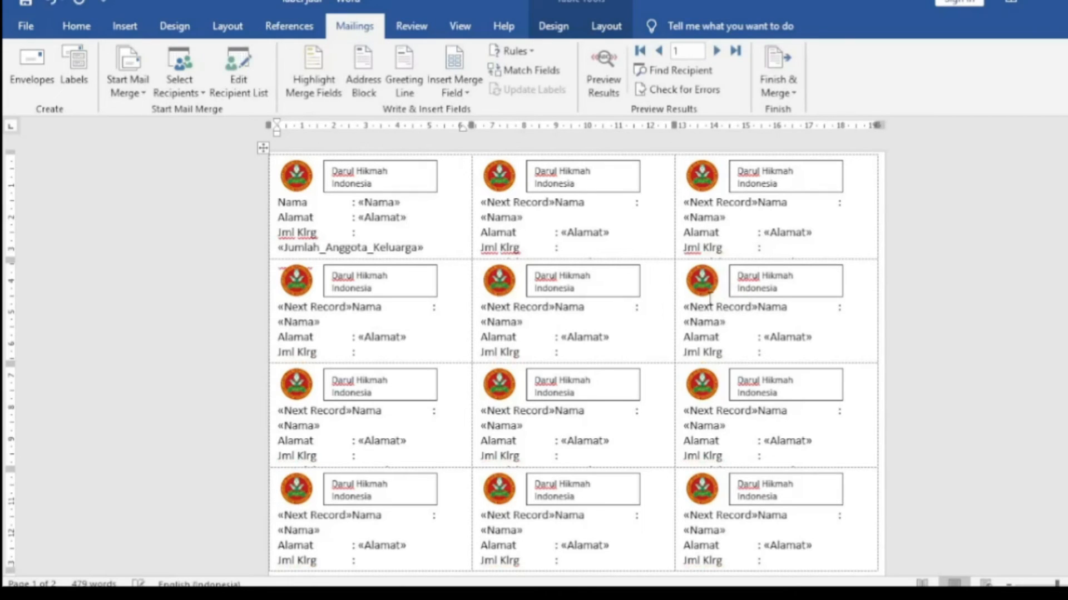
Turn on the merge preview and check the name and family count on the last label of the second page.
left_click(606, 89)
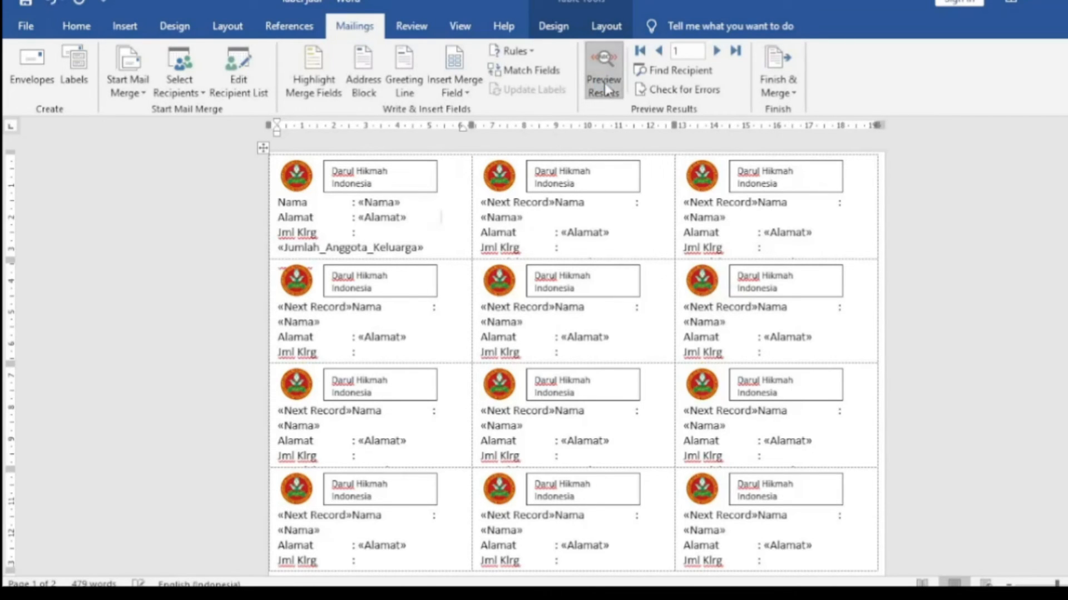
scroll(847, 320, "down", 1)
scroll(847, 321, "down", 10)
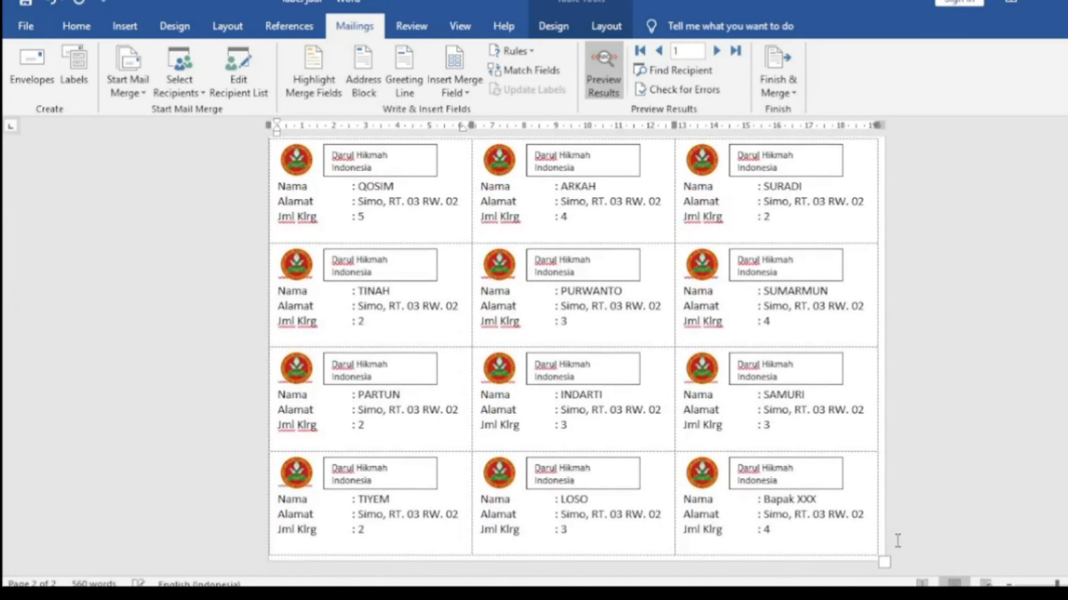
left_click(779, 531)
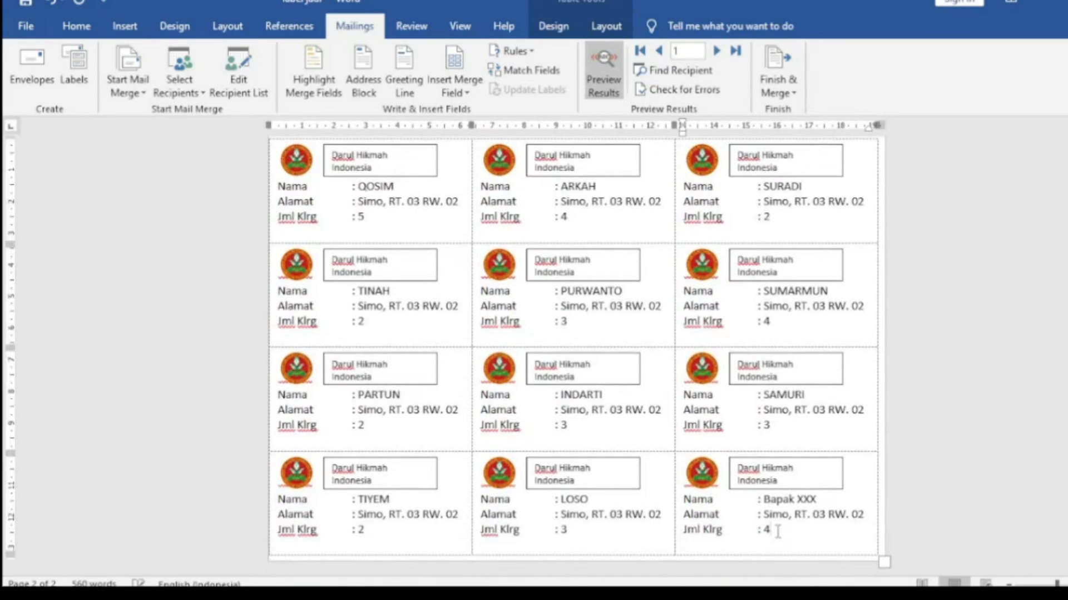
left_click(799, 502)
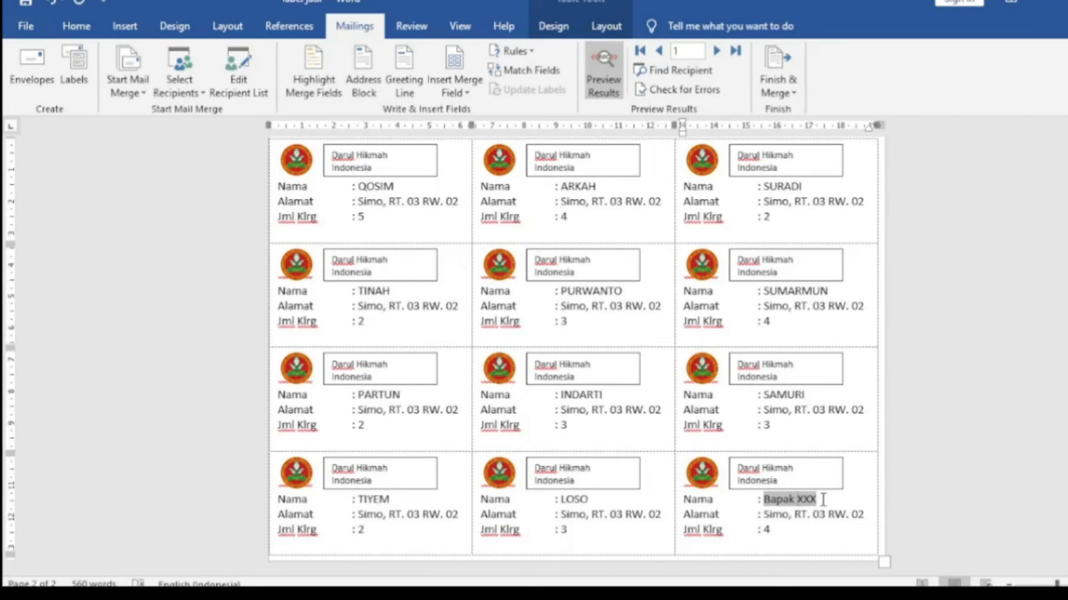
left_click(823, 500)
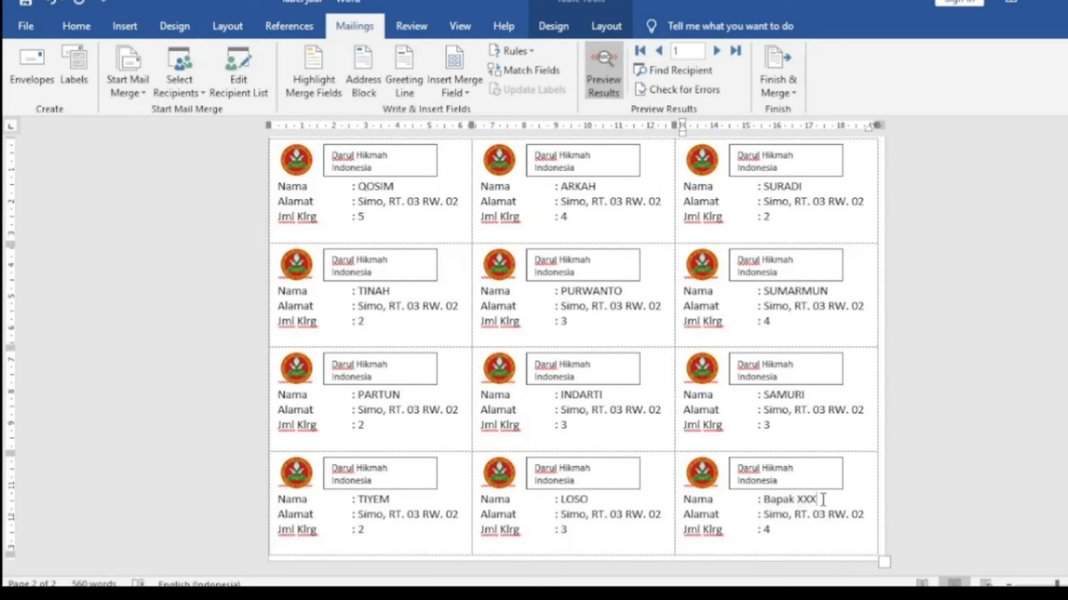
Switch to the penerima qurban workbook in Excel and replace the name in cell A10 with the same name preceded by "Anak".
key("alt+Tab")
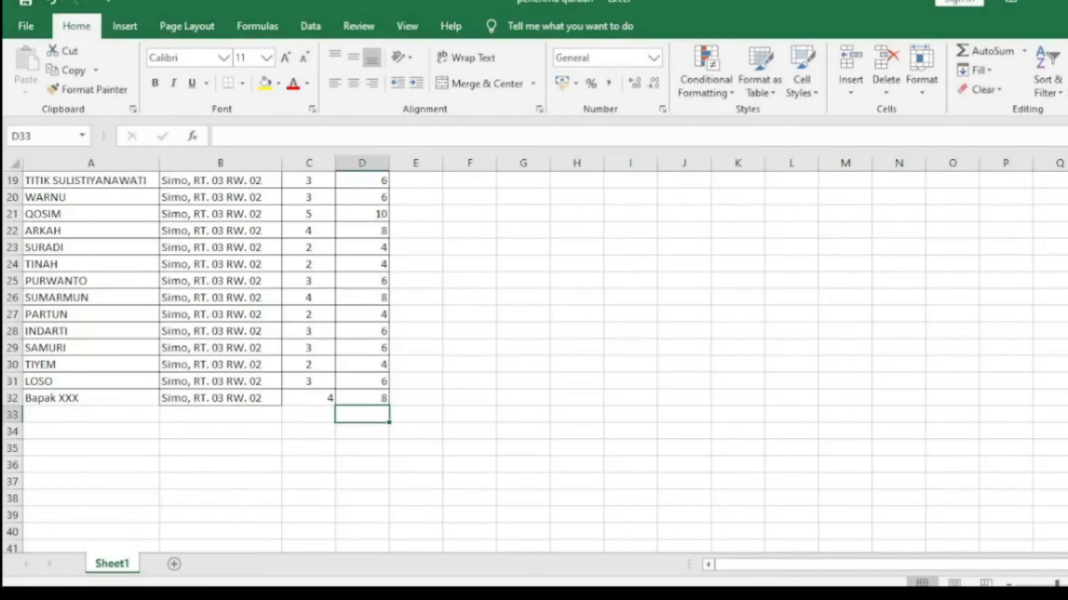
left_click(186, 263)
scroll(265, 319, "up", 6)
left_click(231, 363)
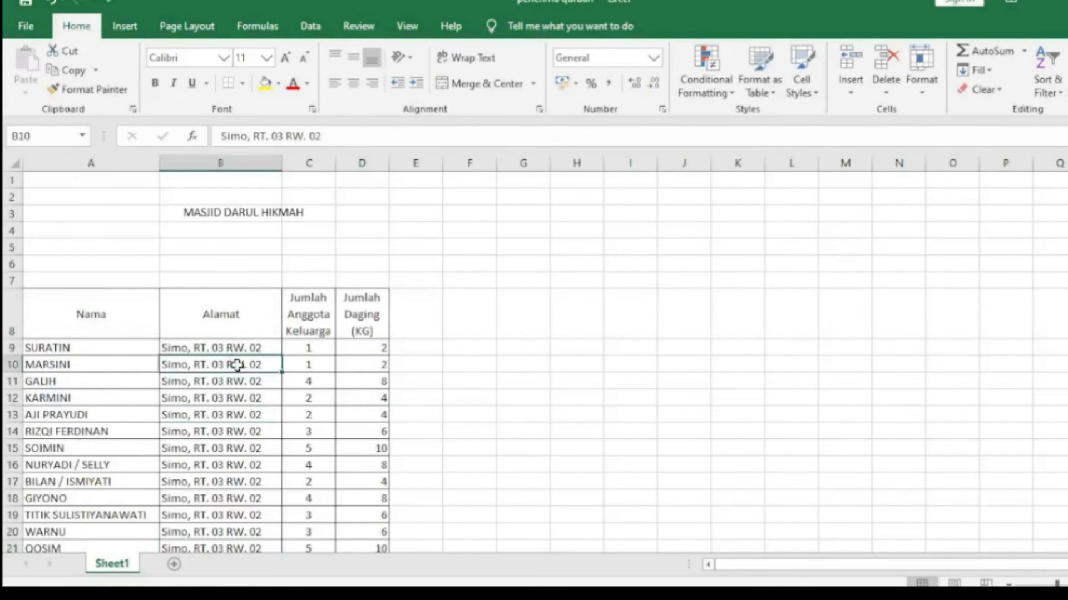
scroll(318, 387, "down", 2)
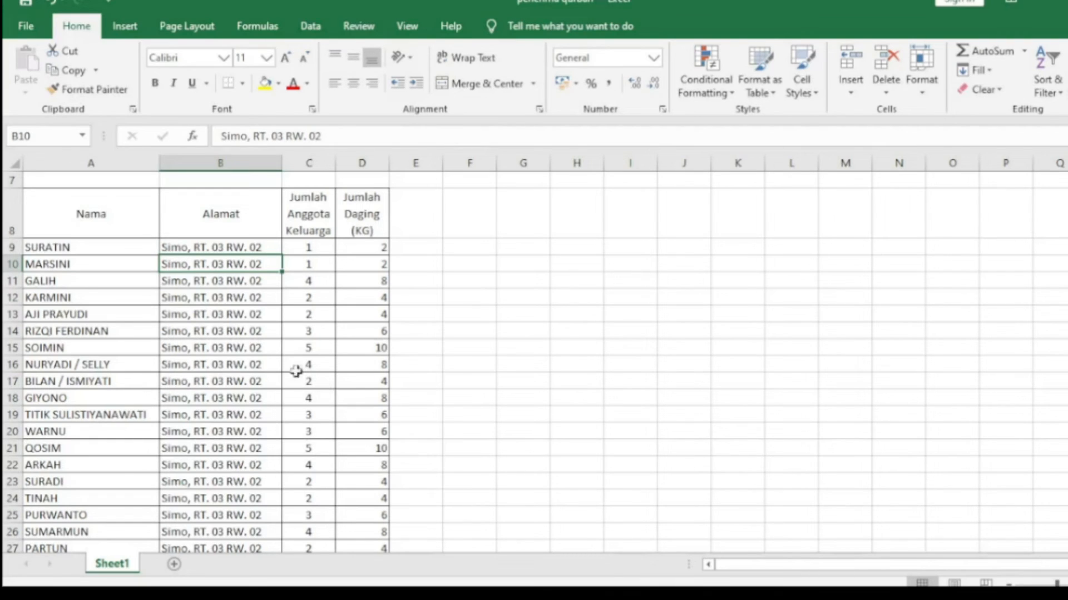
left_click(97, 269)
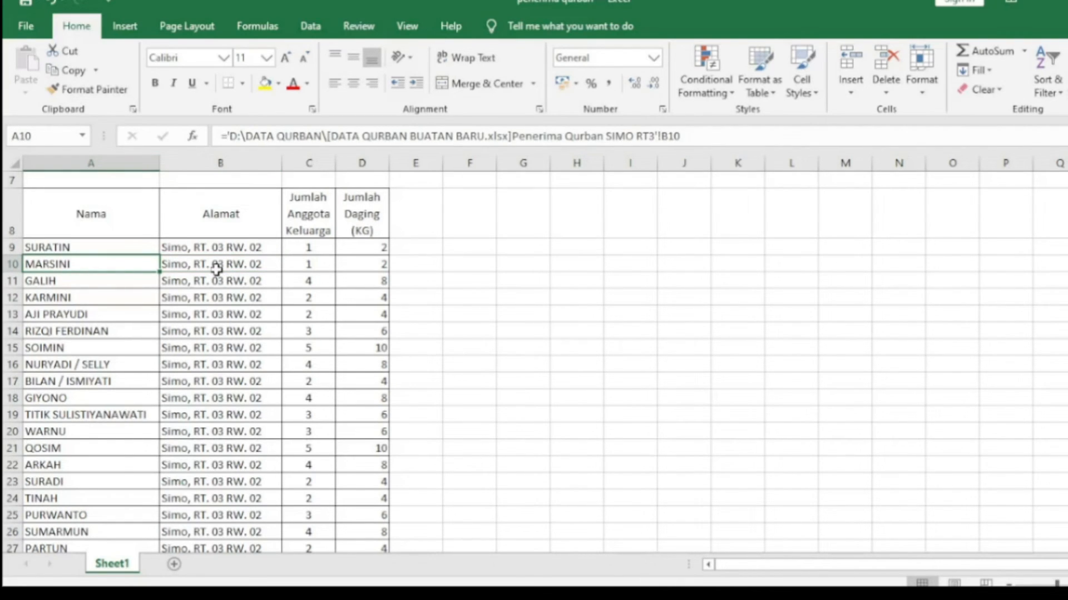
type("Anak")
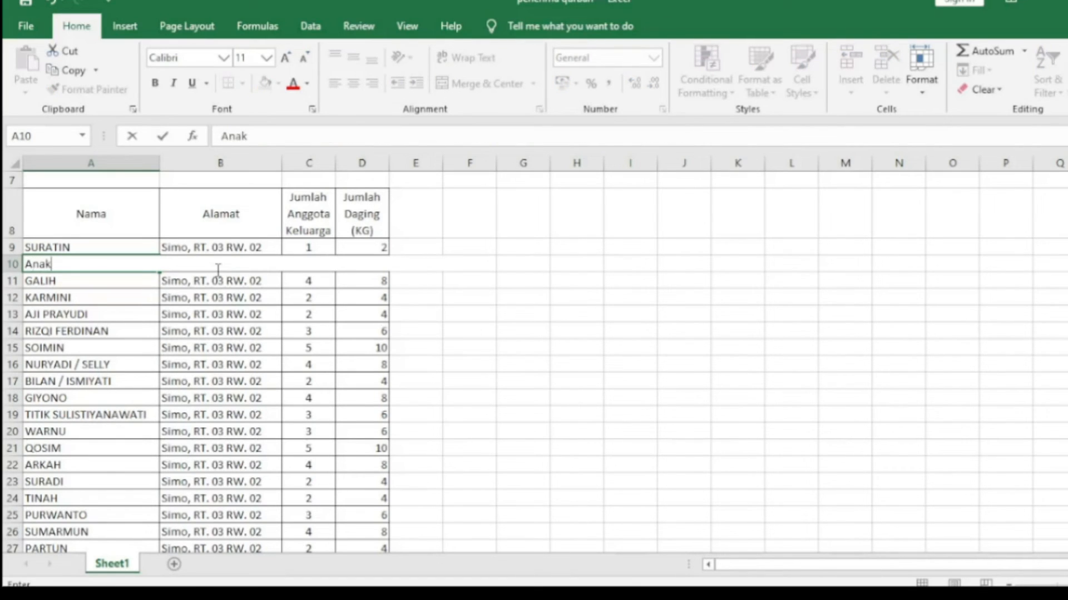
type(" Marsini")
left_click(222, 289)
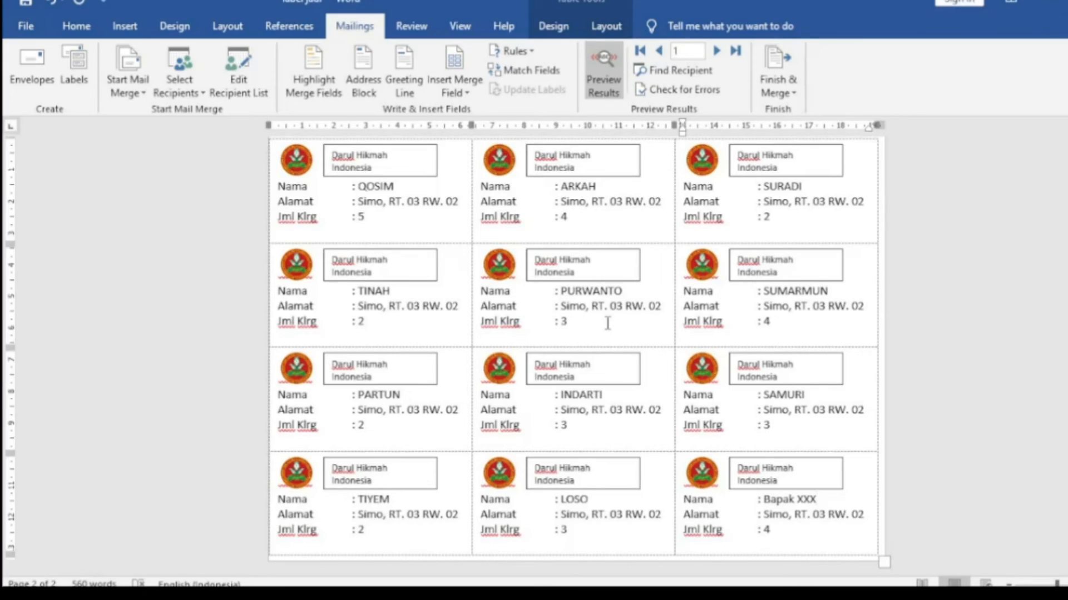
Refresh the merge preview of the labels by turning it off and on, and check the changed name on the first page's second label.
scroll(608, 323, "up", 10)
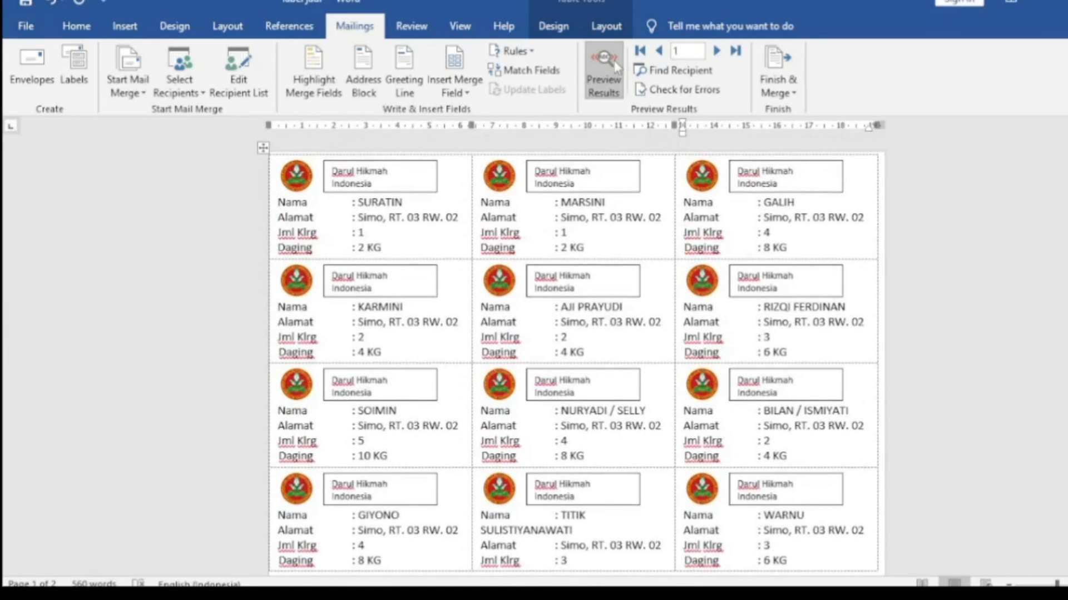
left_click(611, 78)
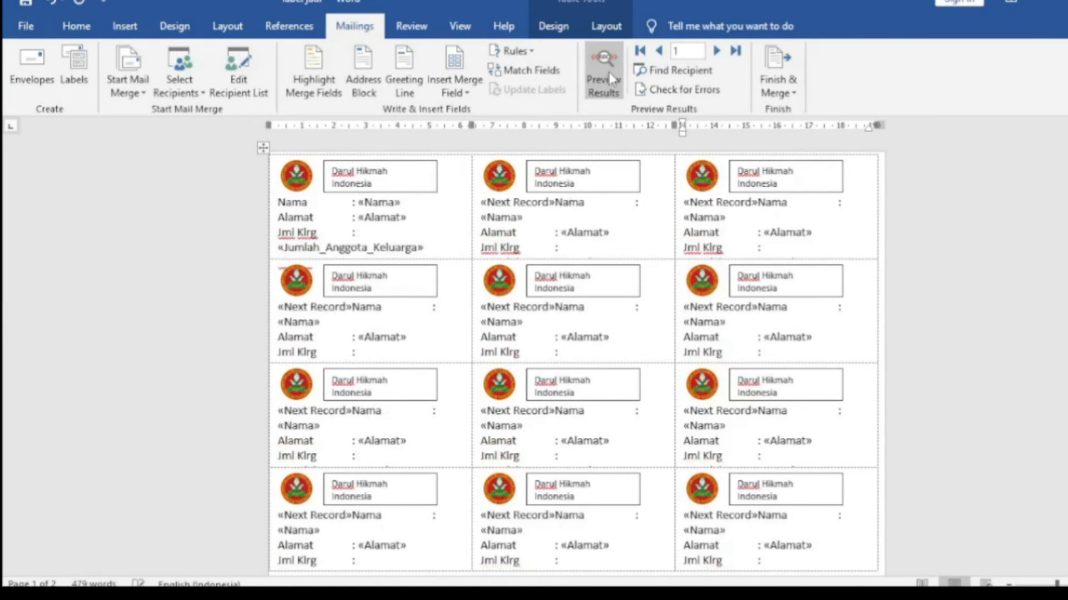
left_click(610, 78)
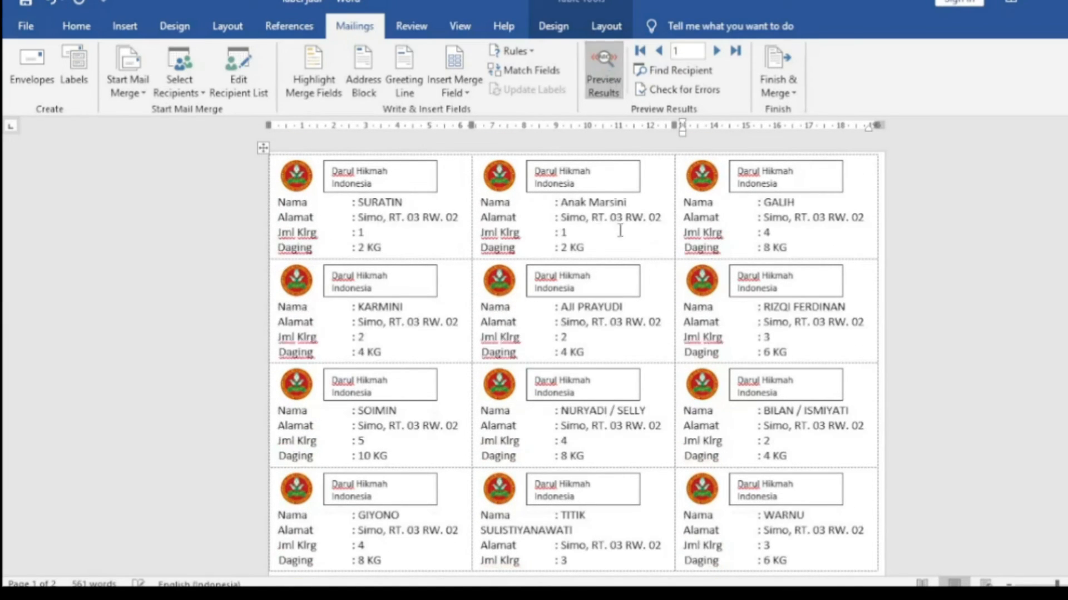
left_click_drag(630, 202, 561, 203)
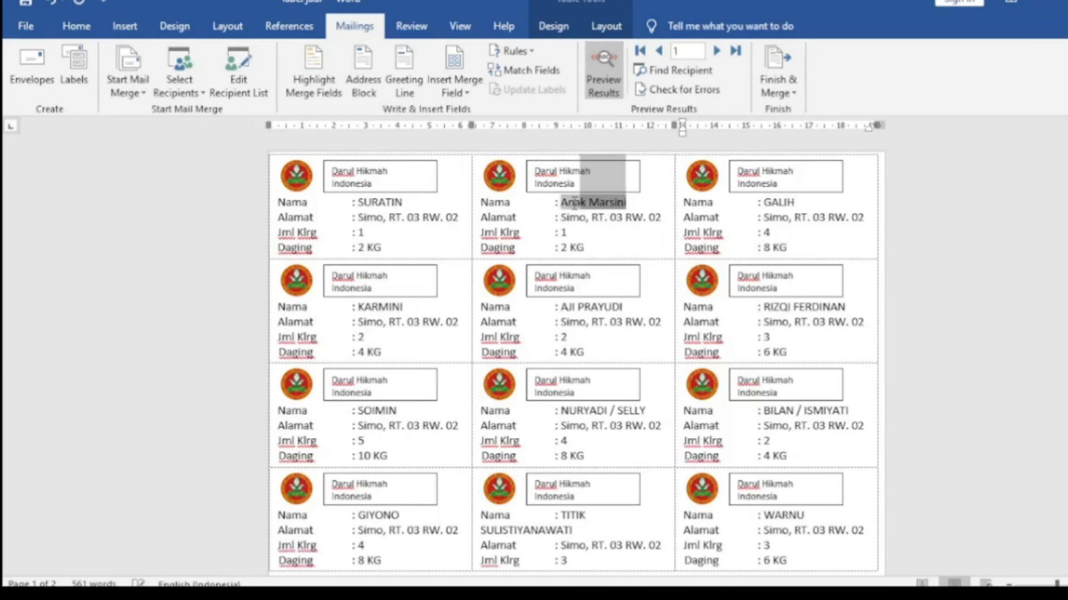
left_click(666, 199)
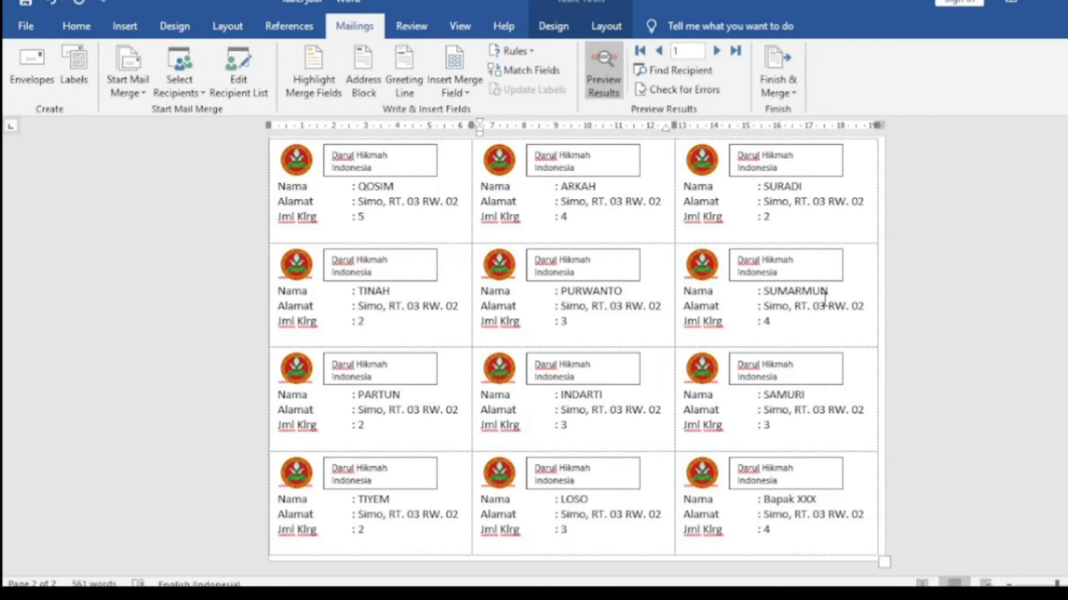
scroll(824, 299, "up", 15)
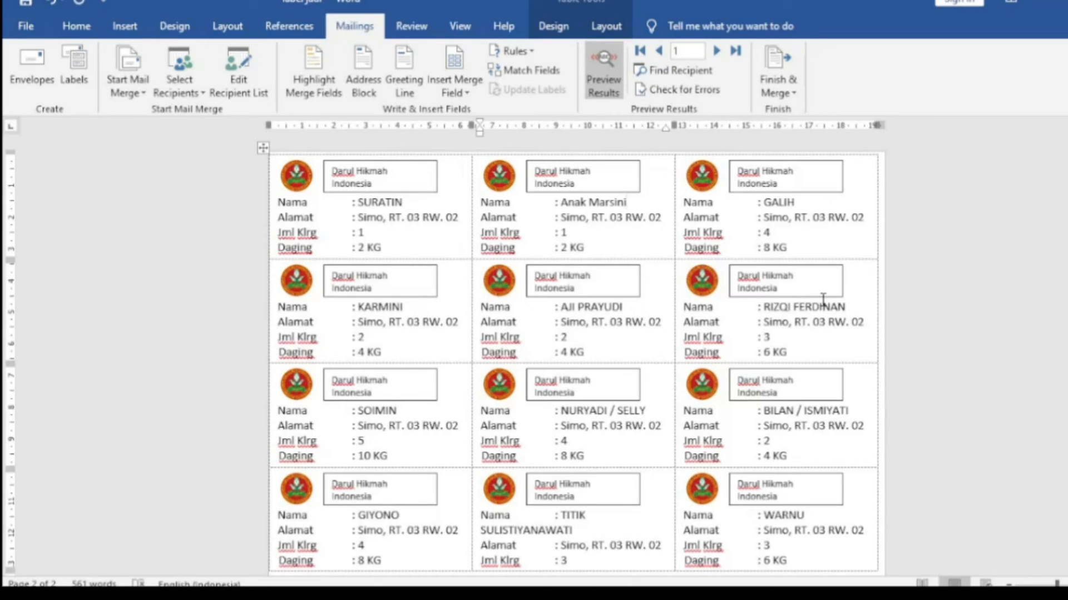
Open the print settings for the labels, select the EPSON L355 Series printer, and open its properties.
left_click(19, 34)
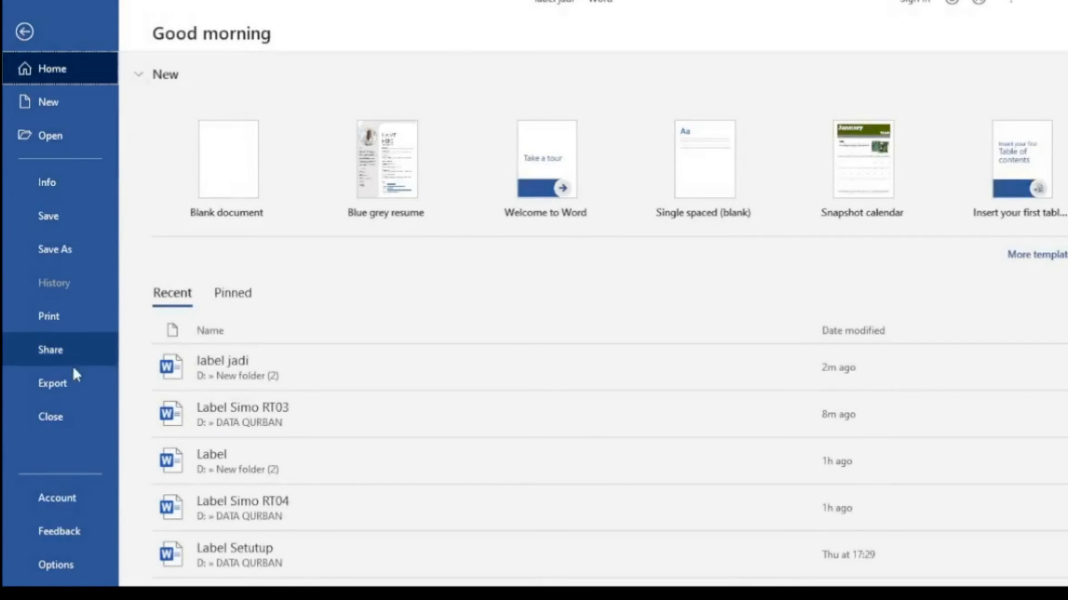
left_click(51, 319)
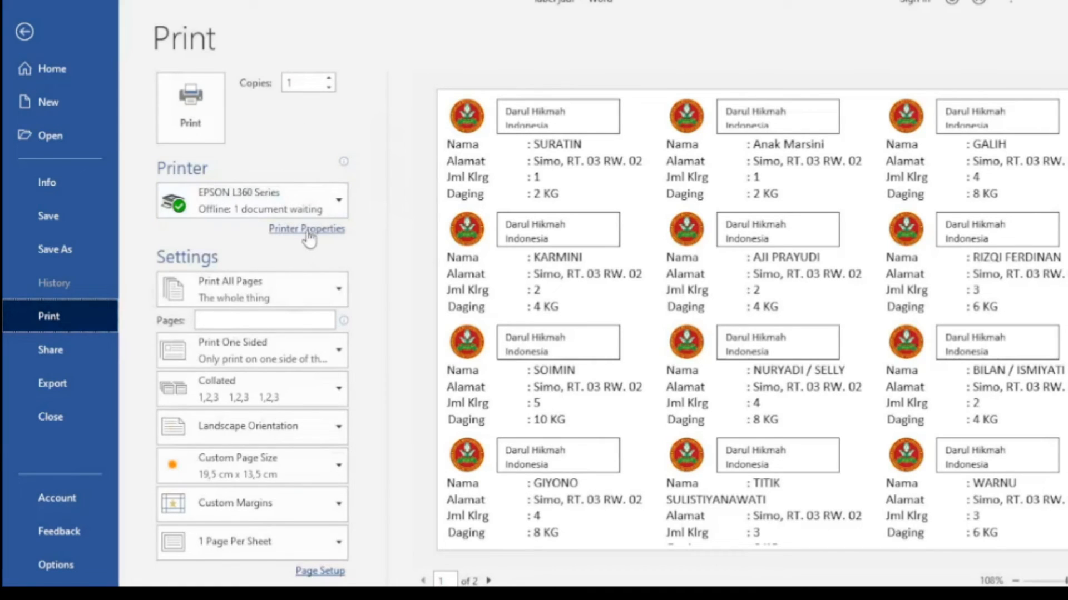
left_click(308, 232)
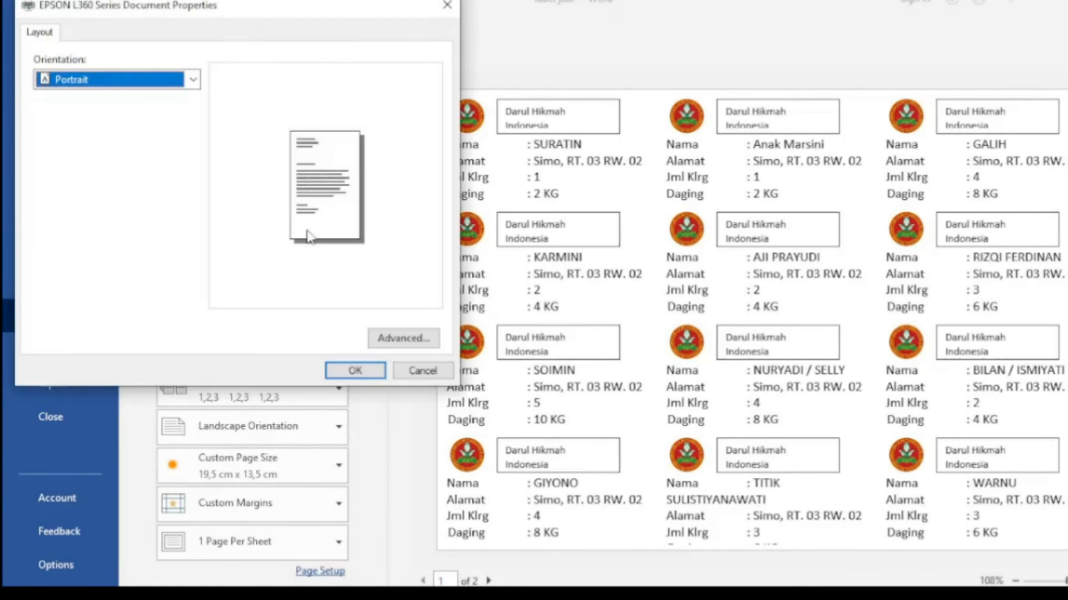
left_click(440, 10)
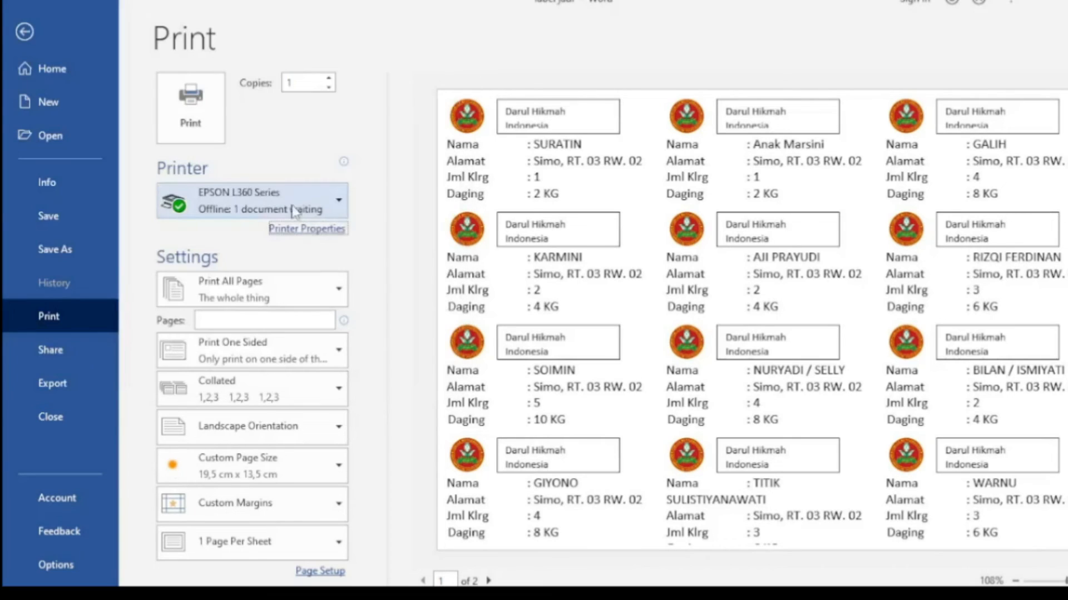
left_click(340, 202)
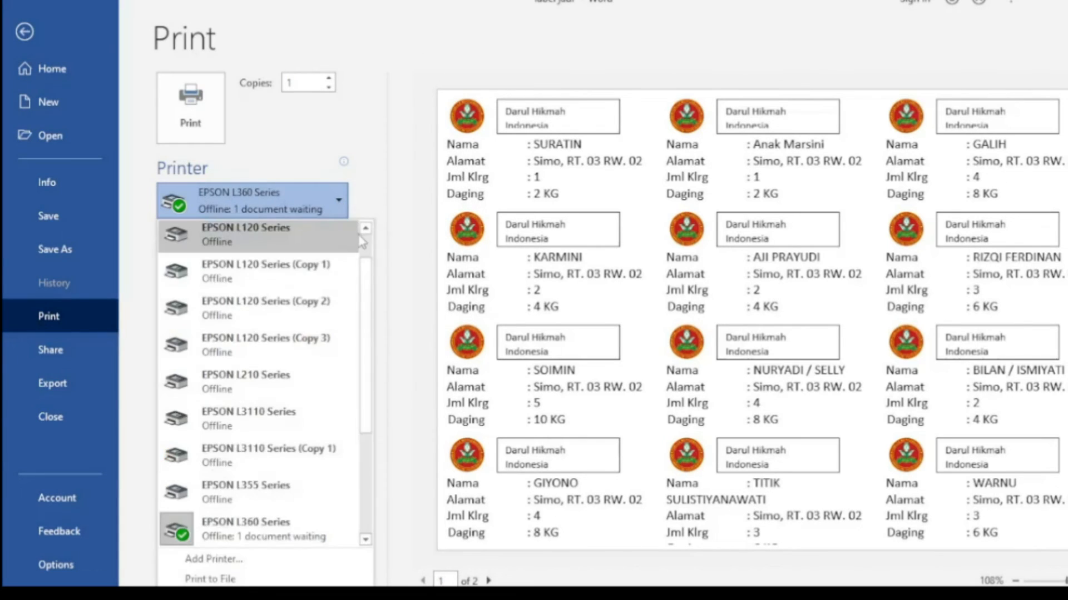
left_click(280, 302)
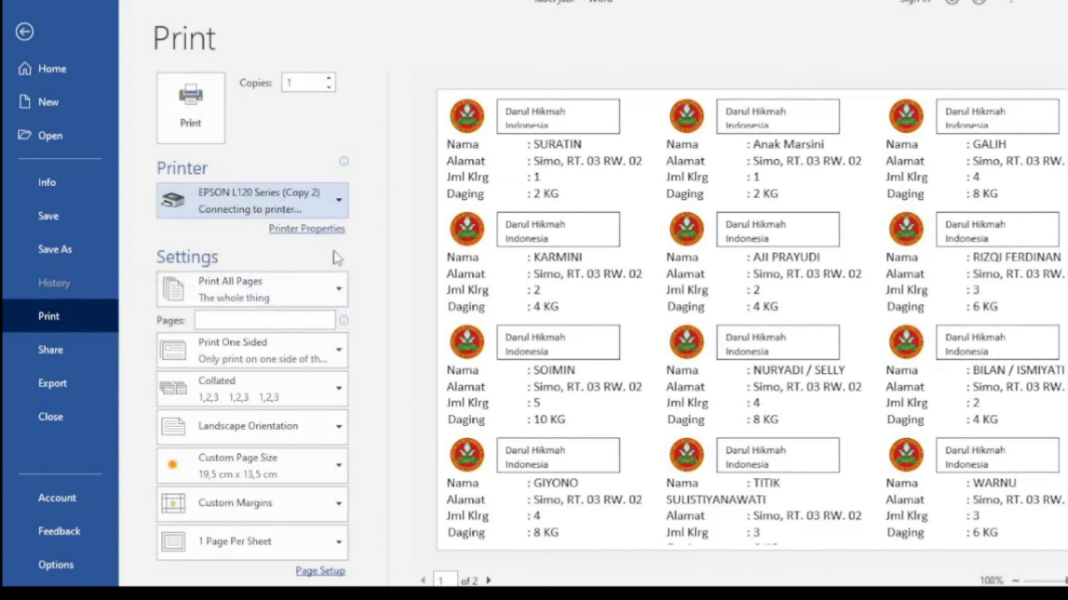
left_click(303, 230)
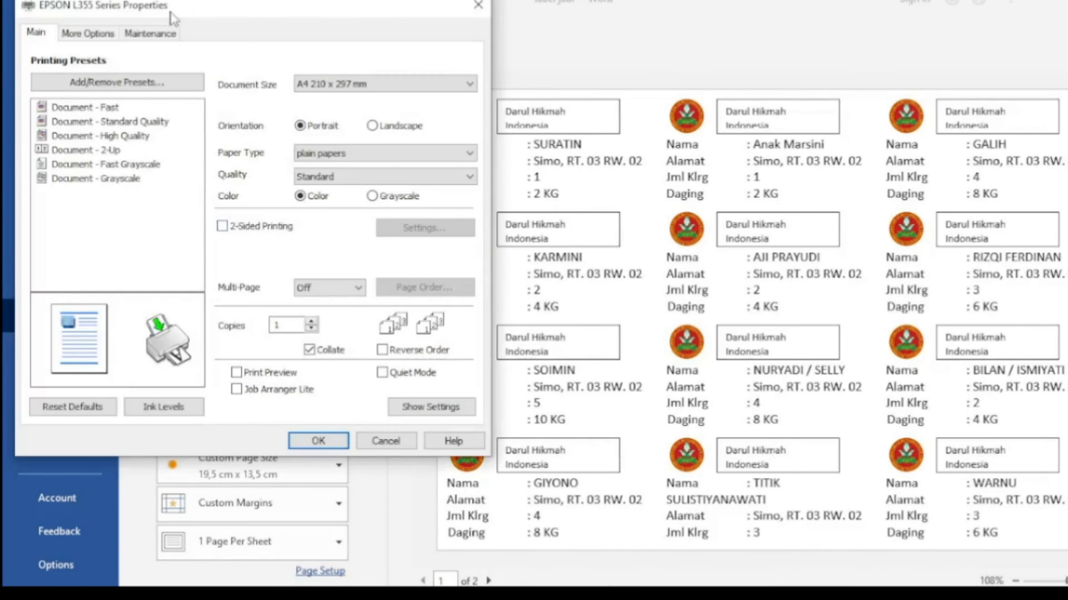
left_click_drag(244, 21, 601, 95)
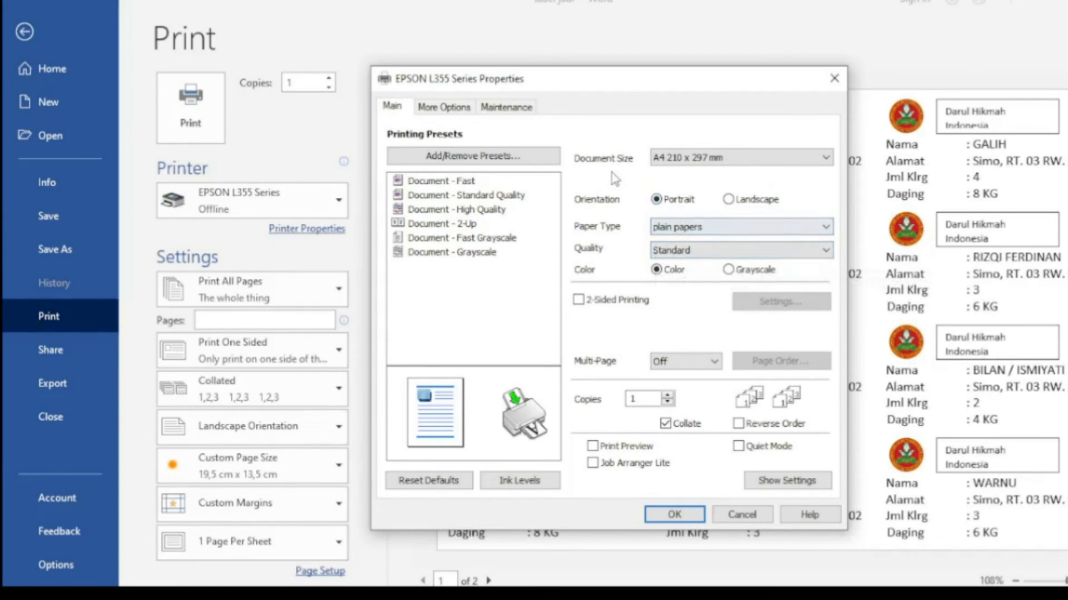
Set the printer's document size to User-Defined with a width of 195 mm and a height of 135 mm.
left_click(779, 161)
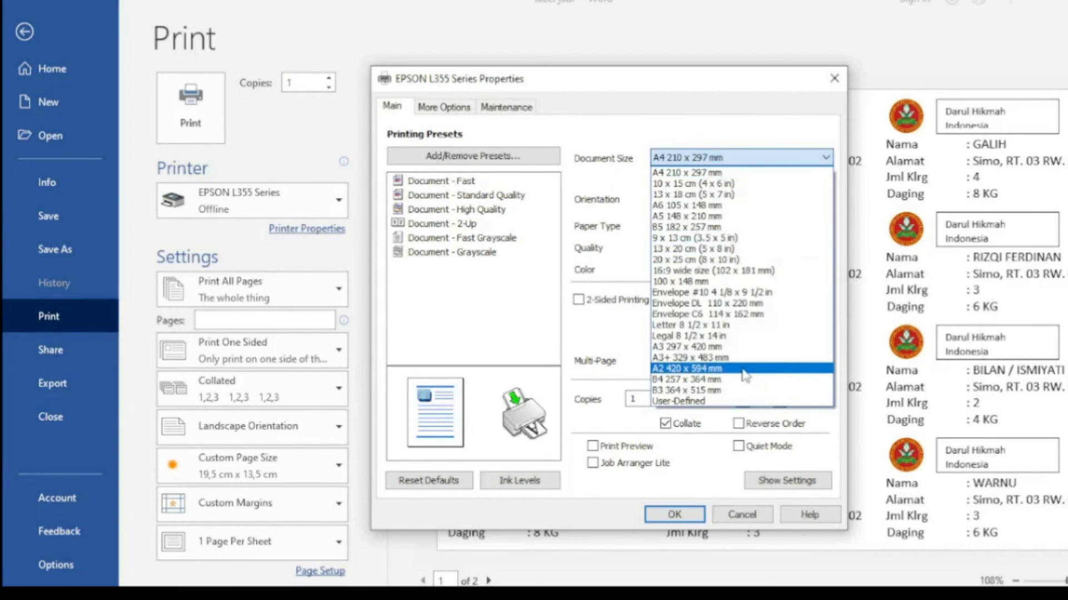
left_click(700, 402)
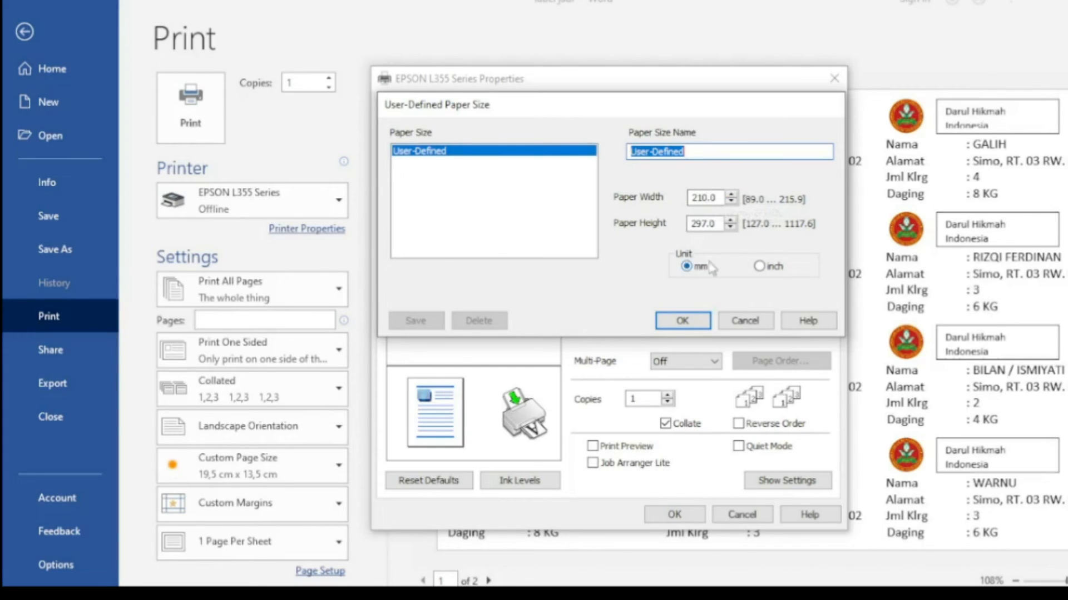
left_click_drag(707, 198, 690, 198)
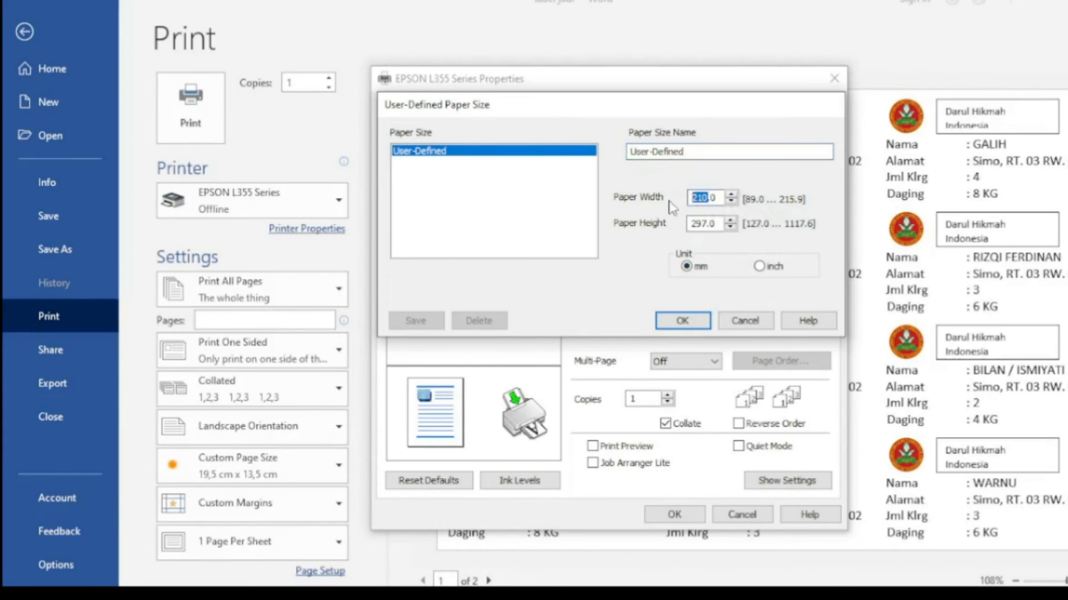
type("195")
left_click(692, 224)
left_click(702, 224)
double_click(717, 223)
type("135")
left_click(696, 265)
left_click(683, 321)
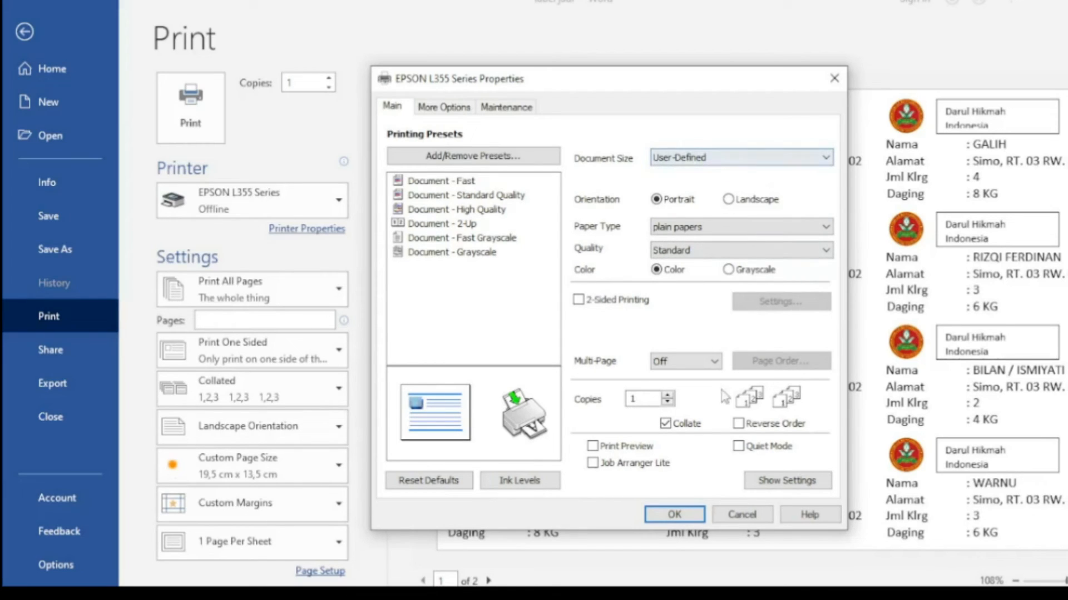
left_click(673, 514)
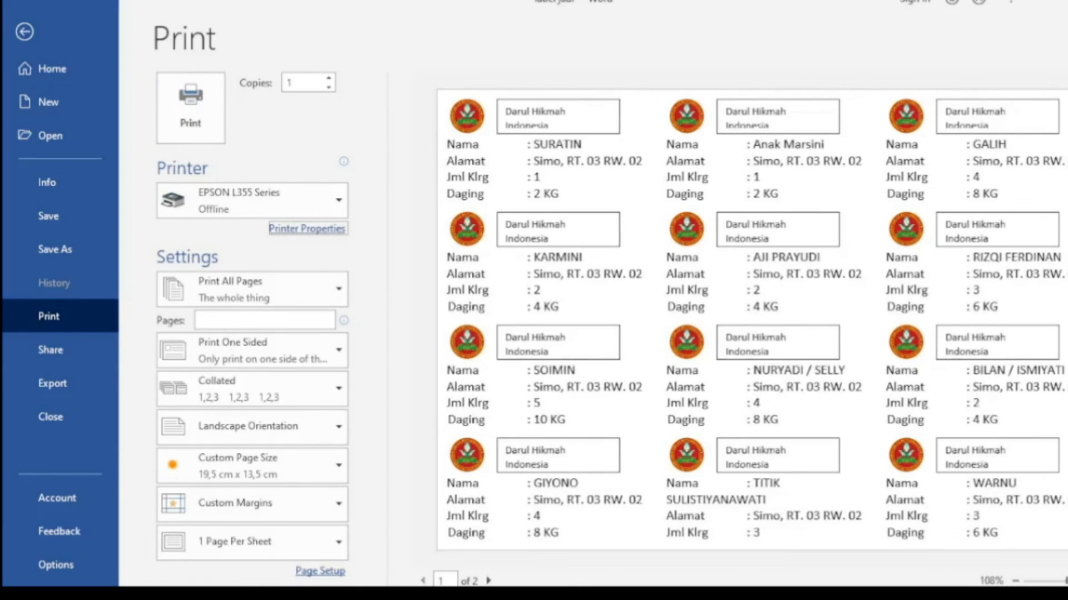
Check both label pages in the print preview and try to print them, cancelling the job and declining the small-margins prompt.
key("Page_Down")
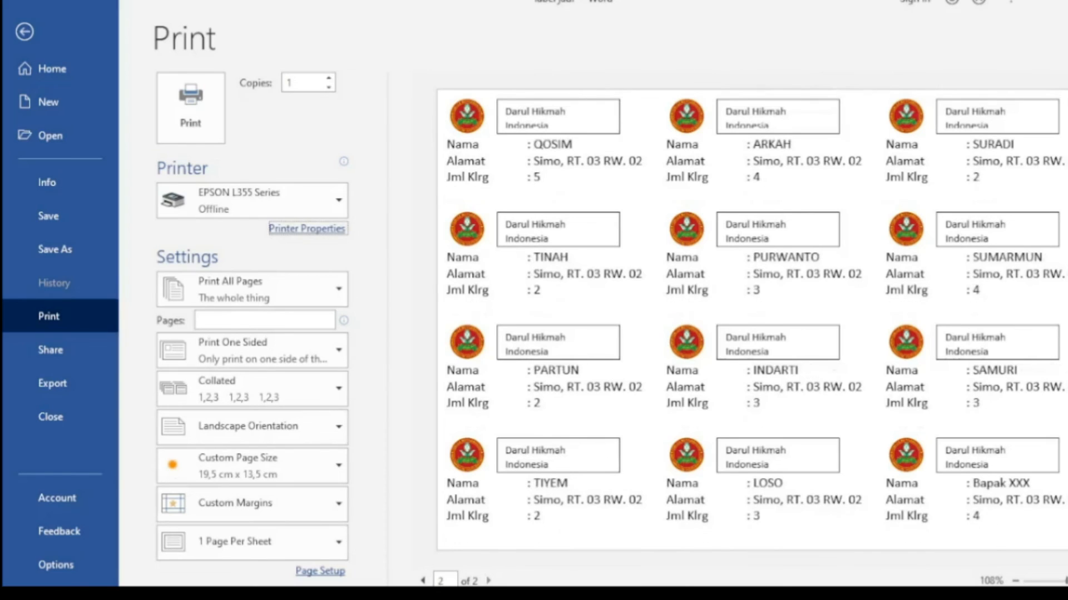
key("Page_Up")
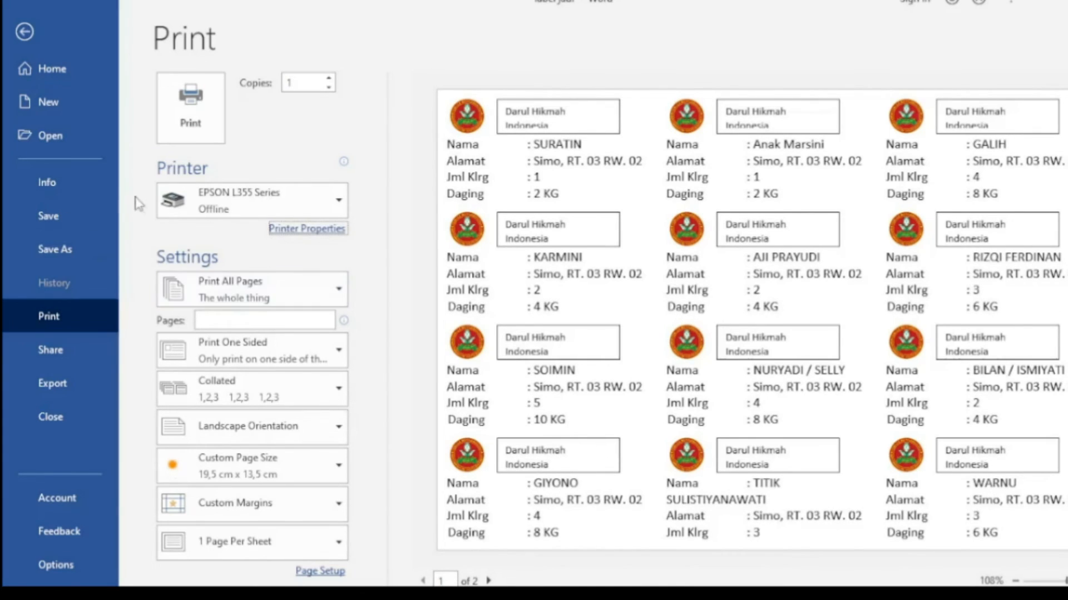
left_click(206, 127)
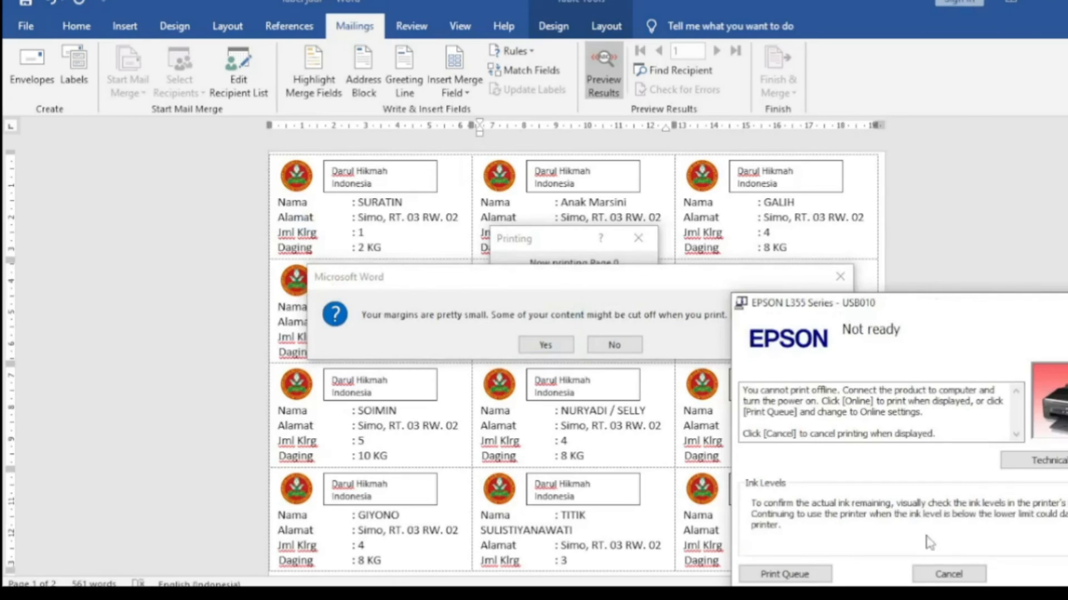
left_click(948, 575)
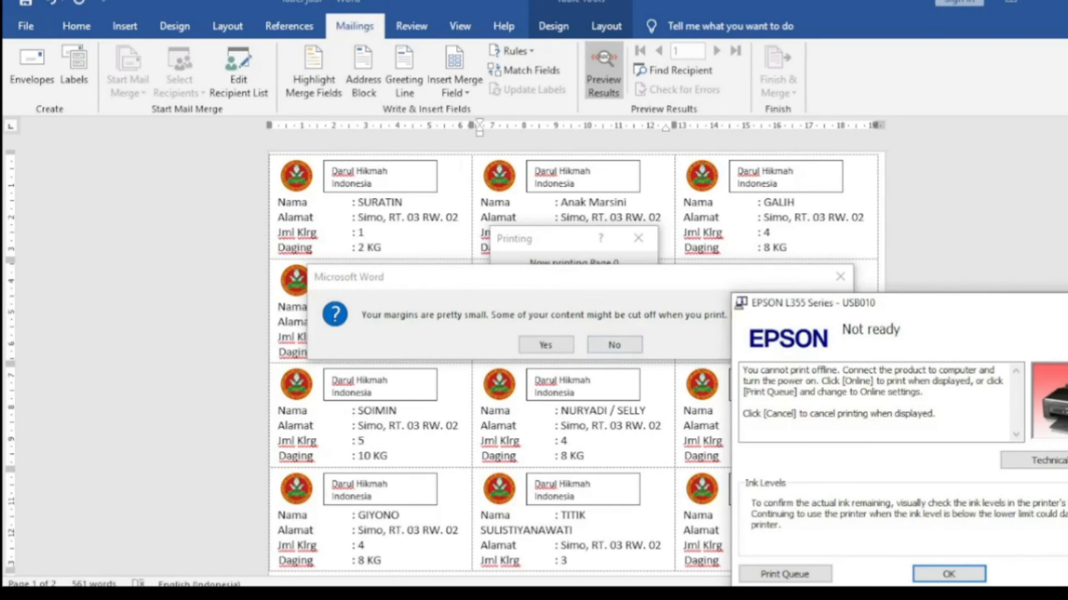
left_click(614, 344)
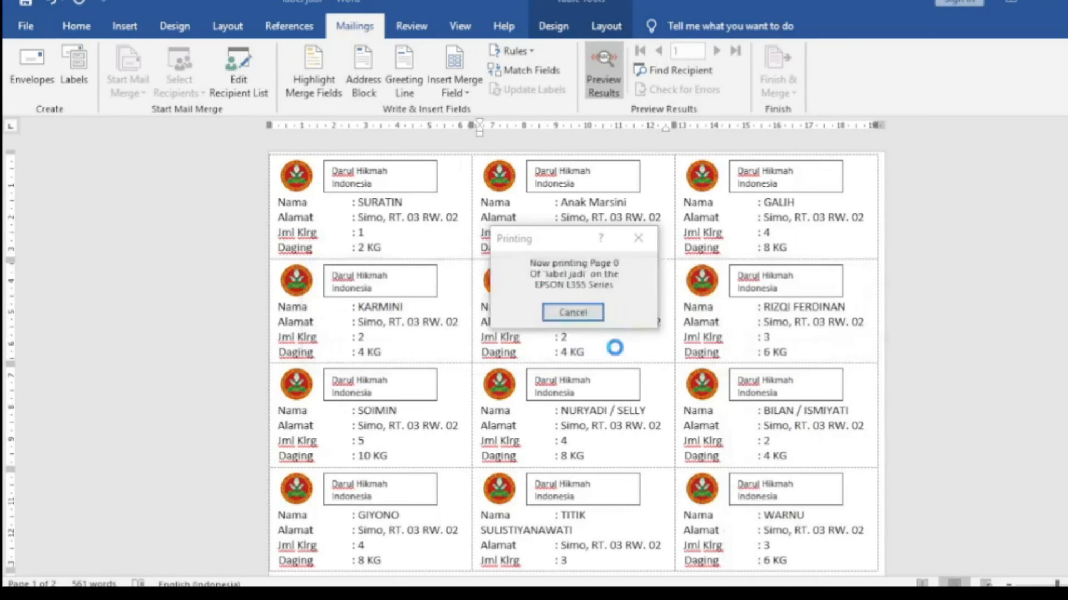
left_click(908, 262)
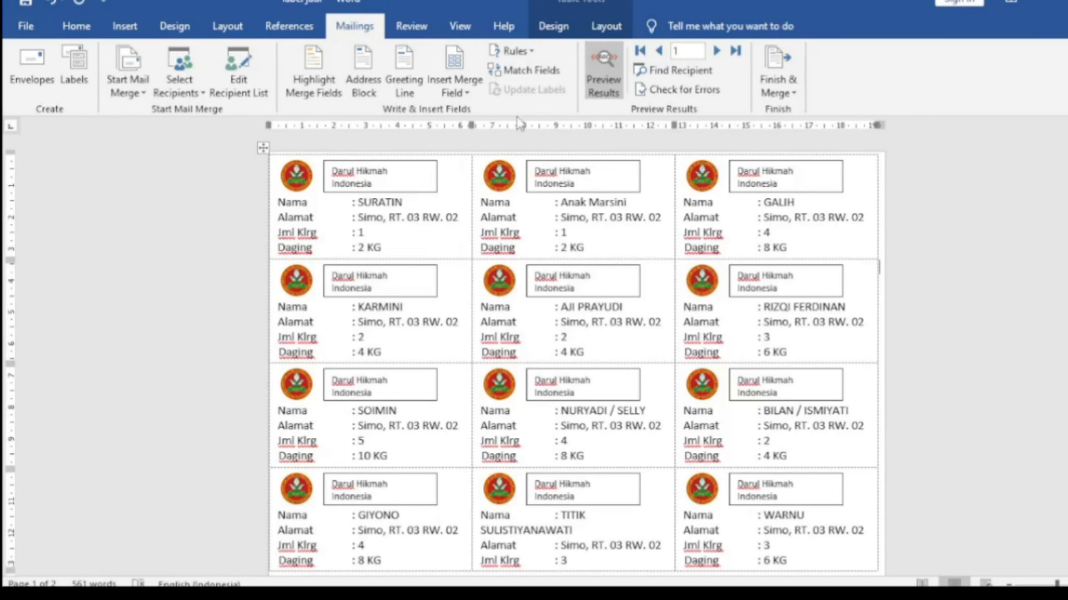
Switch to the penerima qurban workbook in Excel and enter three more recipient names in A33:A35.
left_click(609, 83)
left_click(611, 88)
key("alt+Tab")
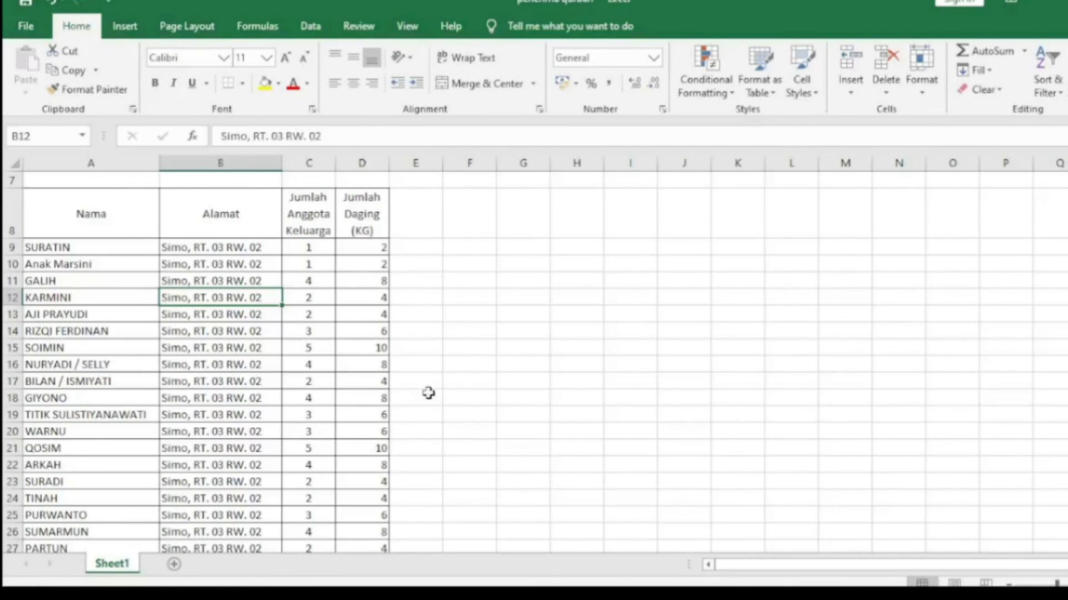
scroll(415, 399, "down", 6)
left_click(134, 313)
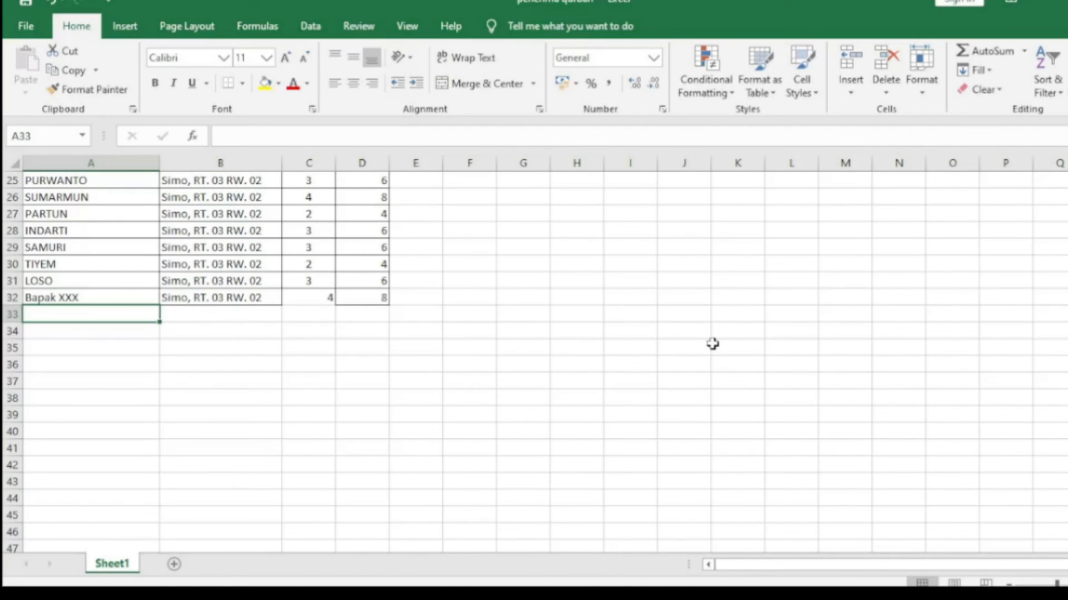
type("ginanjar")
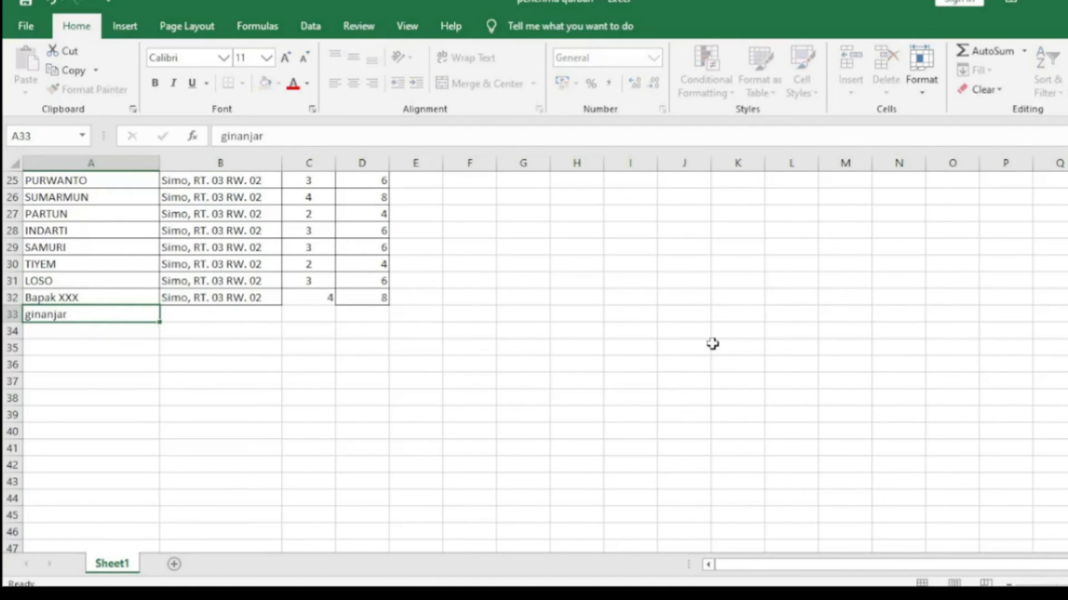
key("Return")
type("prapto")
key("Return")
type("iwan")
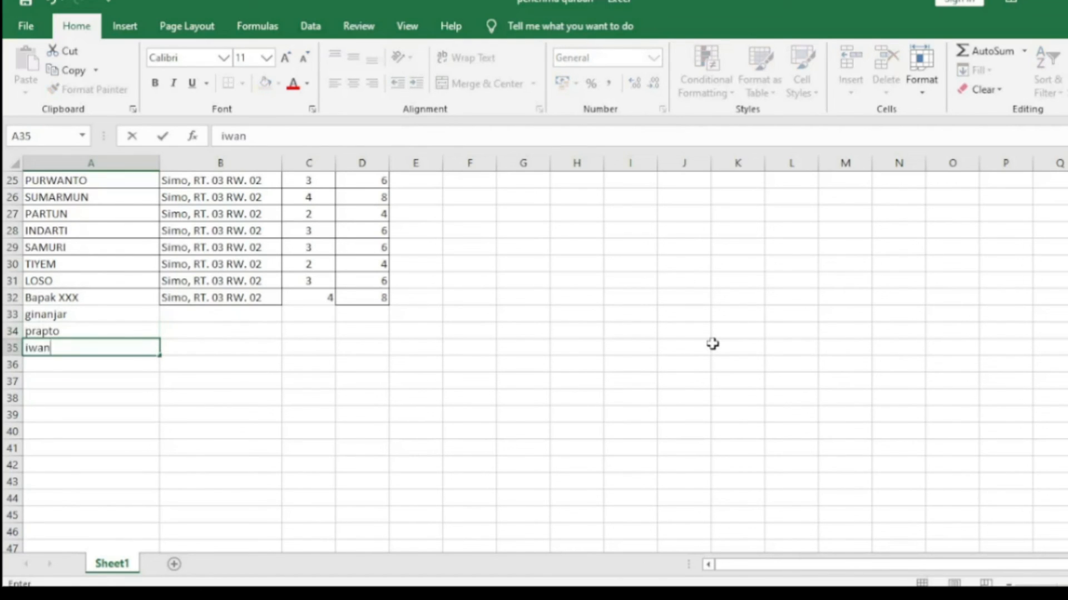
key("Right")
Copy the address from cell B32 into B33:B35 for the three added recipients.
key("Up")
key("Up")
key("Up")
key("ctrl+c")
key("Down")
key("shift+Down")
key("shift+Down")
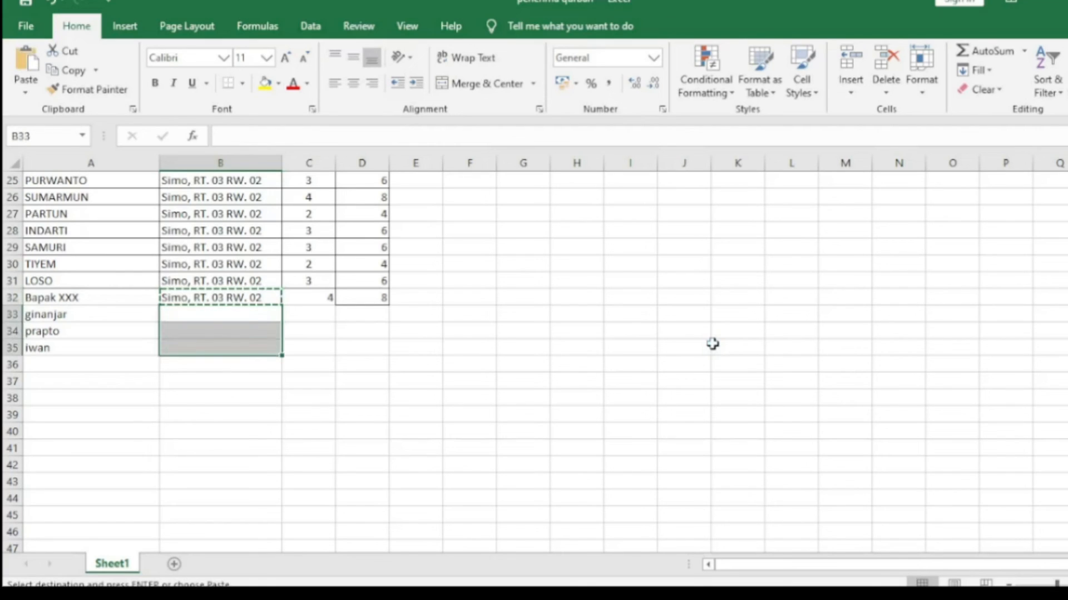
key("ctrl+v")
Enter the family member counts 3, 3 and 2 in cells C33:C35.
key("Right")
key("Up")
key("Down")
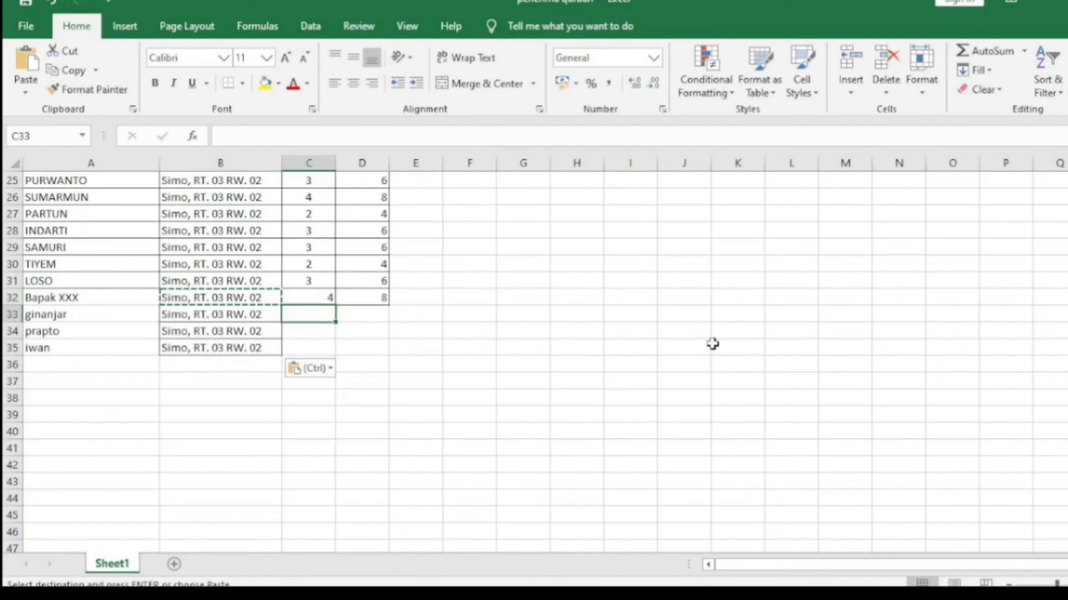
type("3")
key("Return")
type("3")
key("Return")
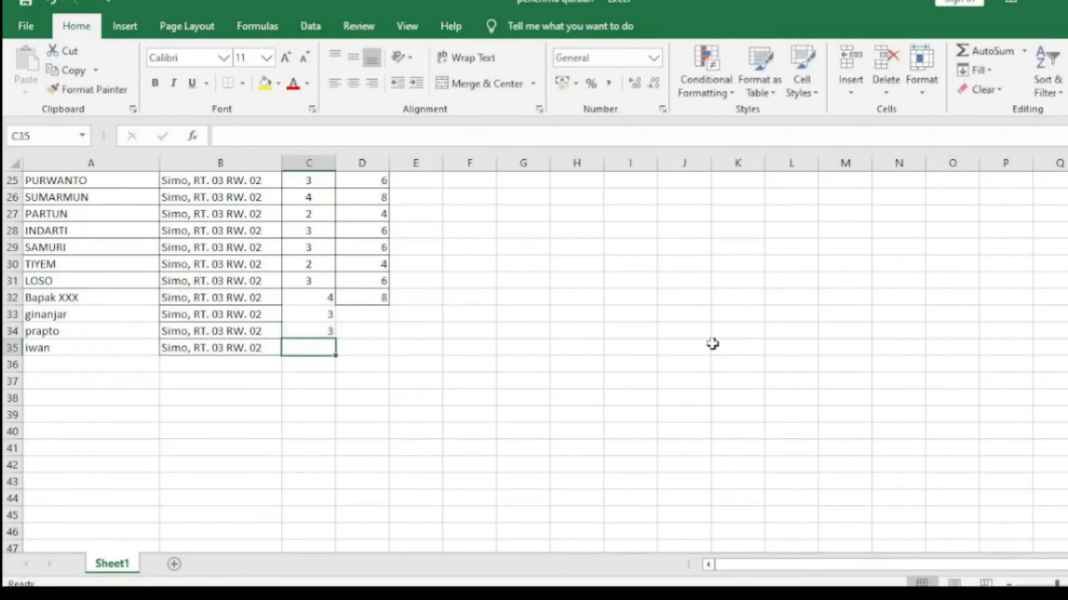
type("2")
key("Right")
Copy the meat amount formula from cell D32 into D33:D35 and clear the copy marker.
key("Up")
key("Up")
key("Up")
key("ctrl+c")
key("Down")
key("shift+Down")
key("shift+Down")
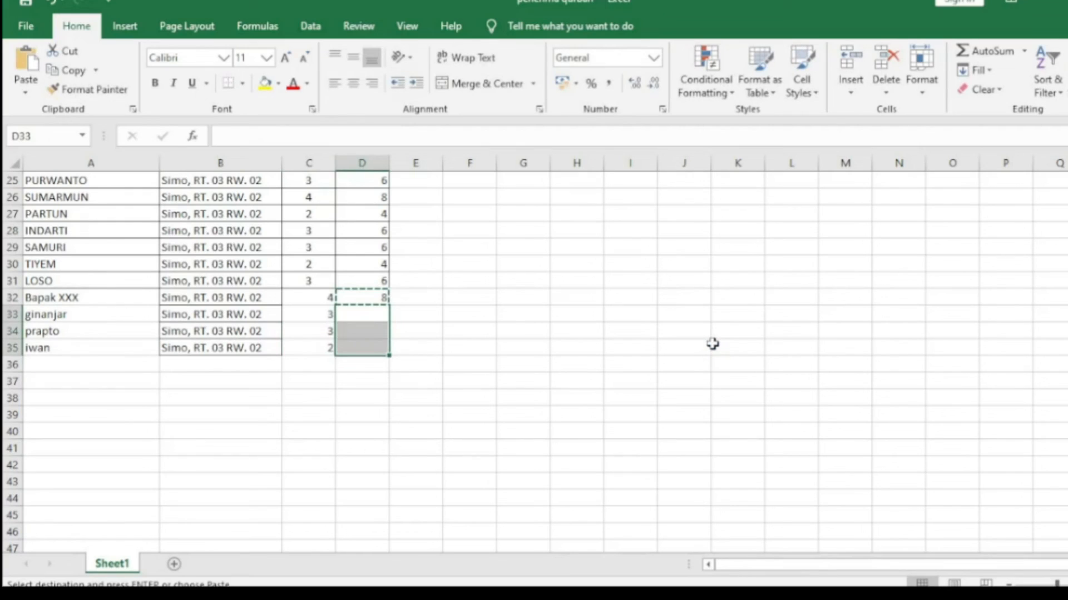
key("ctrl+v")
key("Down")
key("Down")
key("Down")
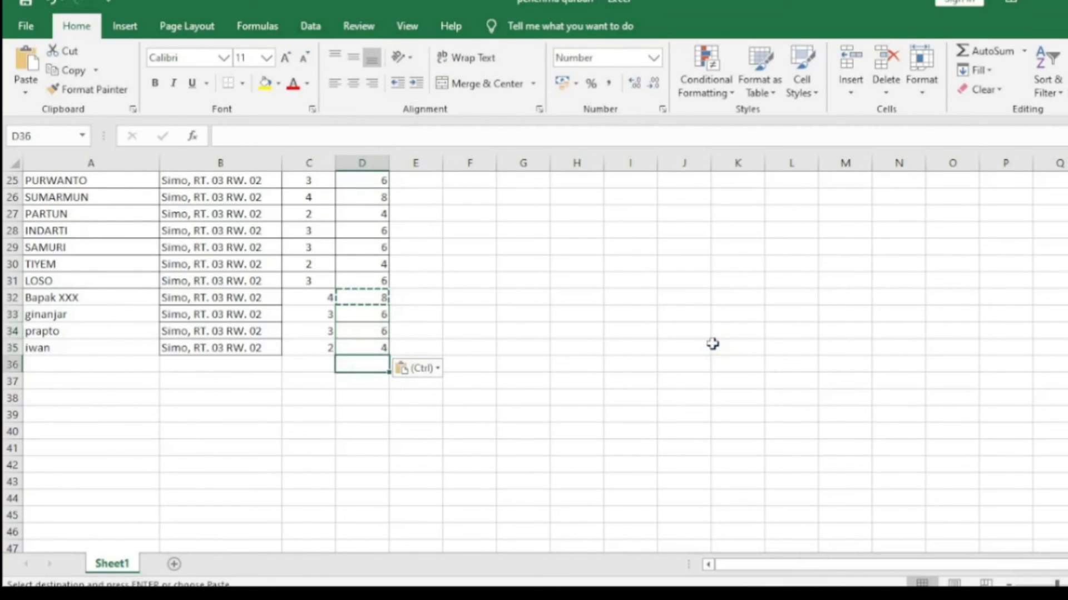
key("Escape")
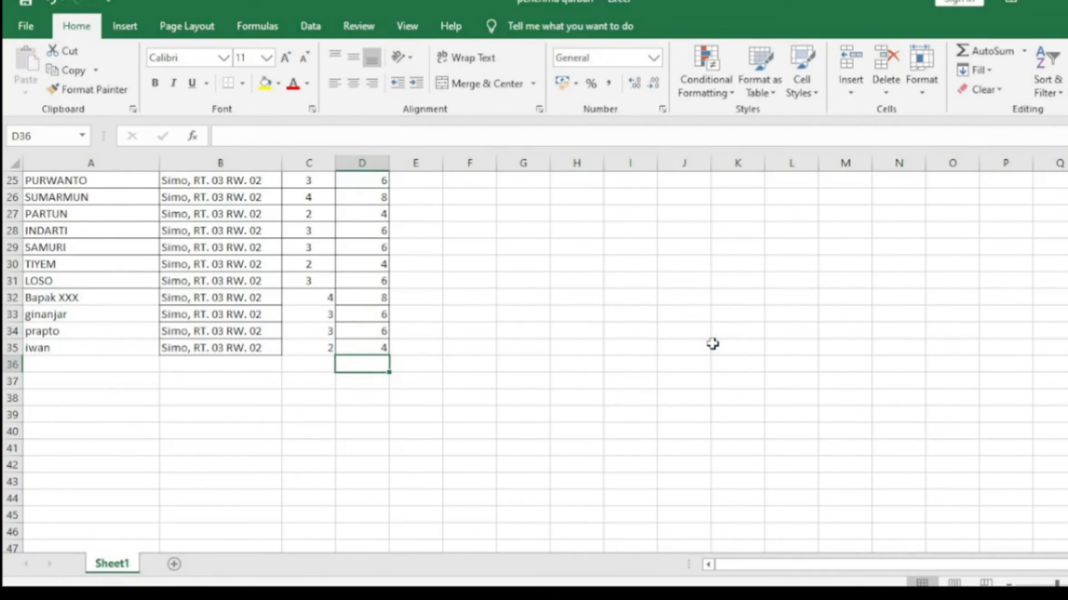
Switch to the label jadi document in Word and refresh the merge results preview.
left_click(768, 598)
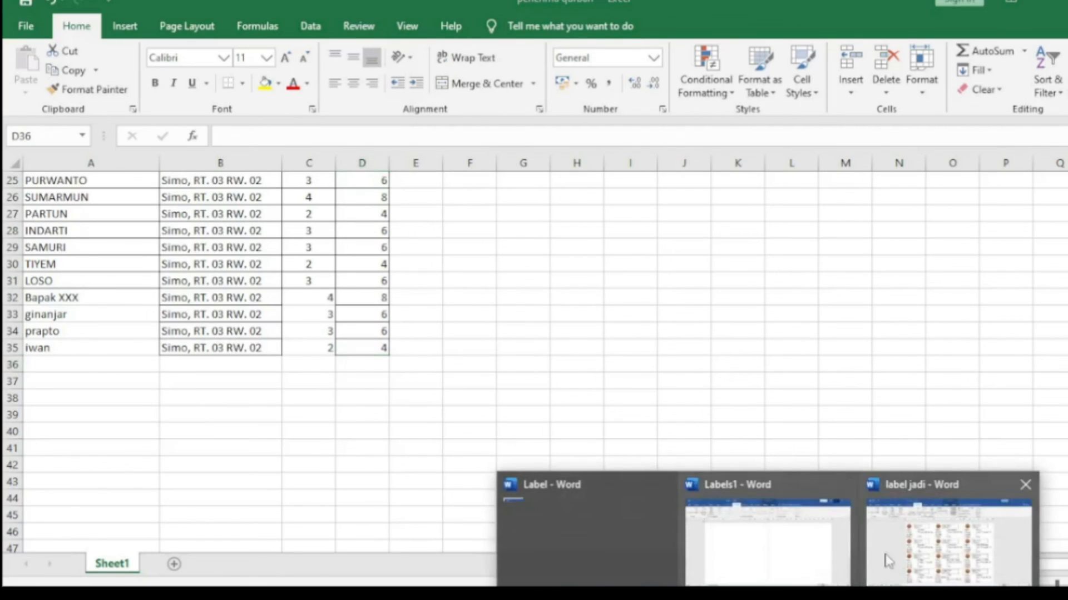
left_click(888, 562)
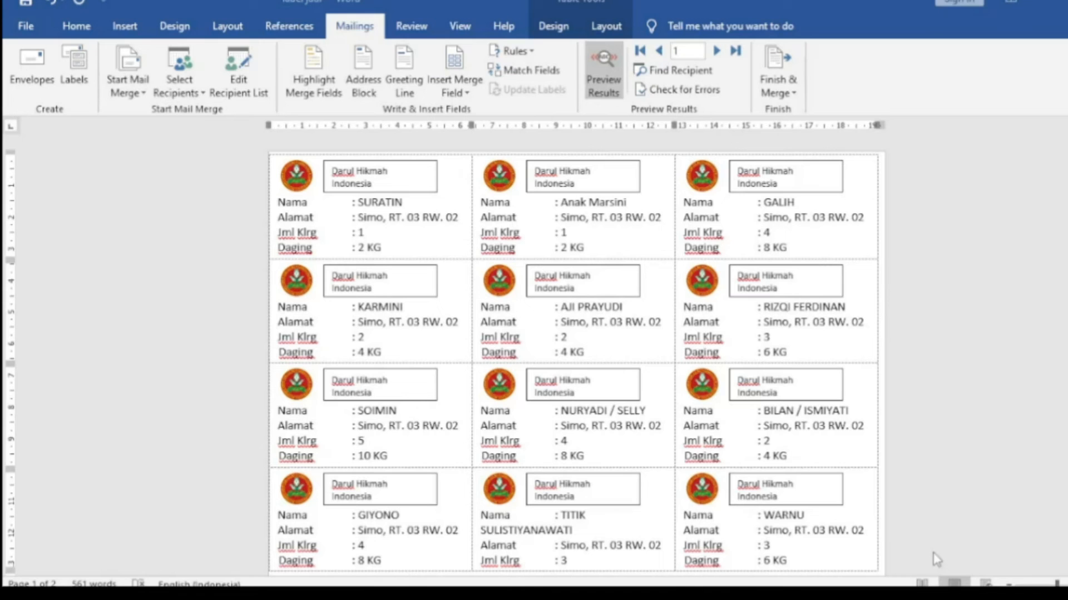
left_click(615, 96)
left_click(616, 94)
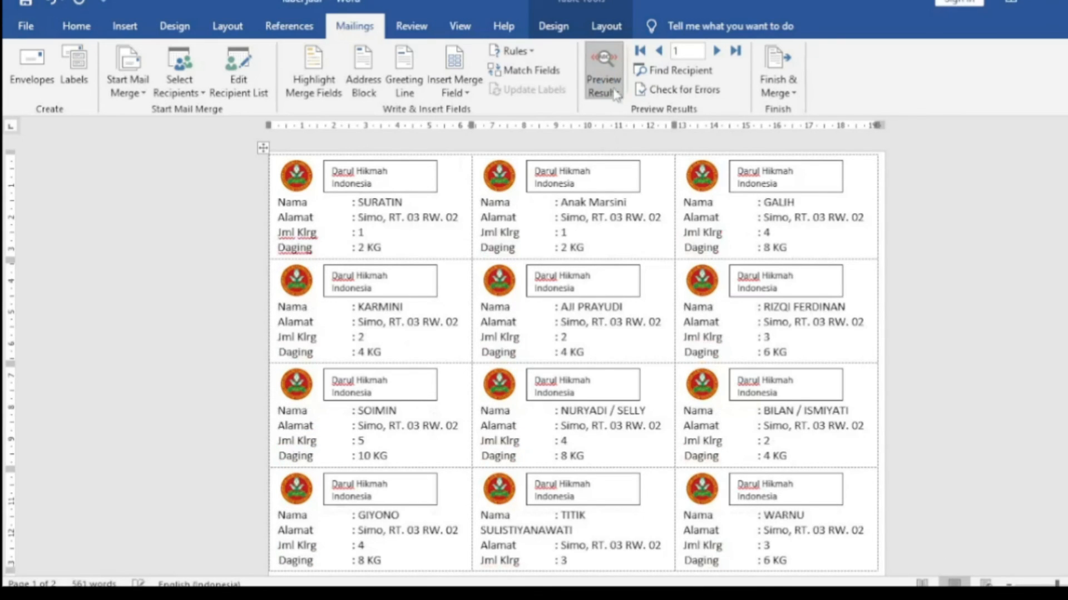
Add blank rows at the end of the label table until four rows fill the third page.
scroll(821, 324, "down", 7)
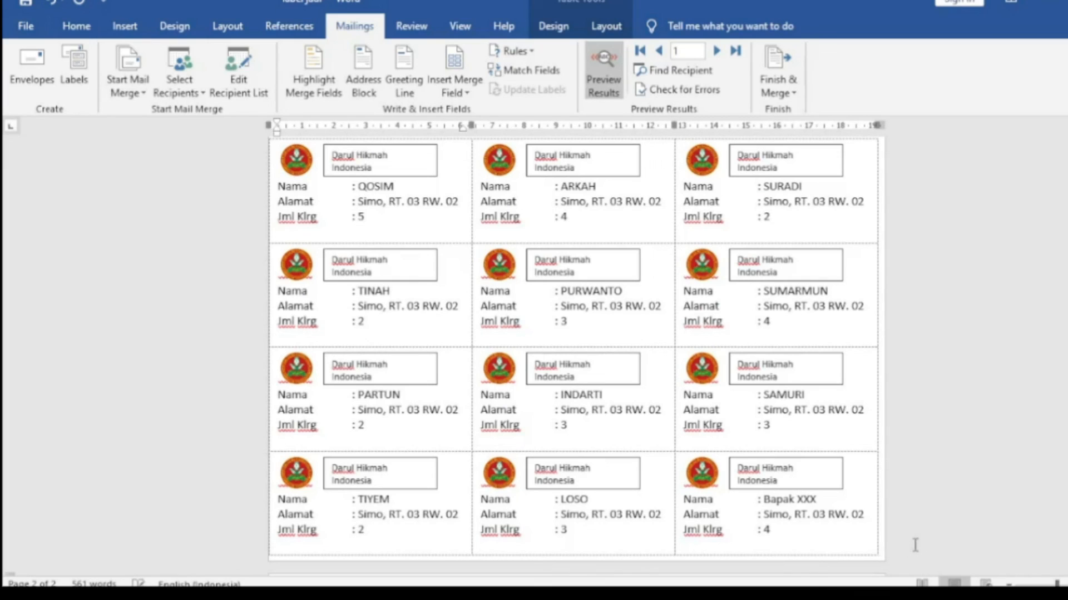
scroll(900, 472, "down", 5)
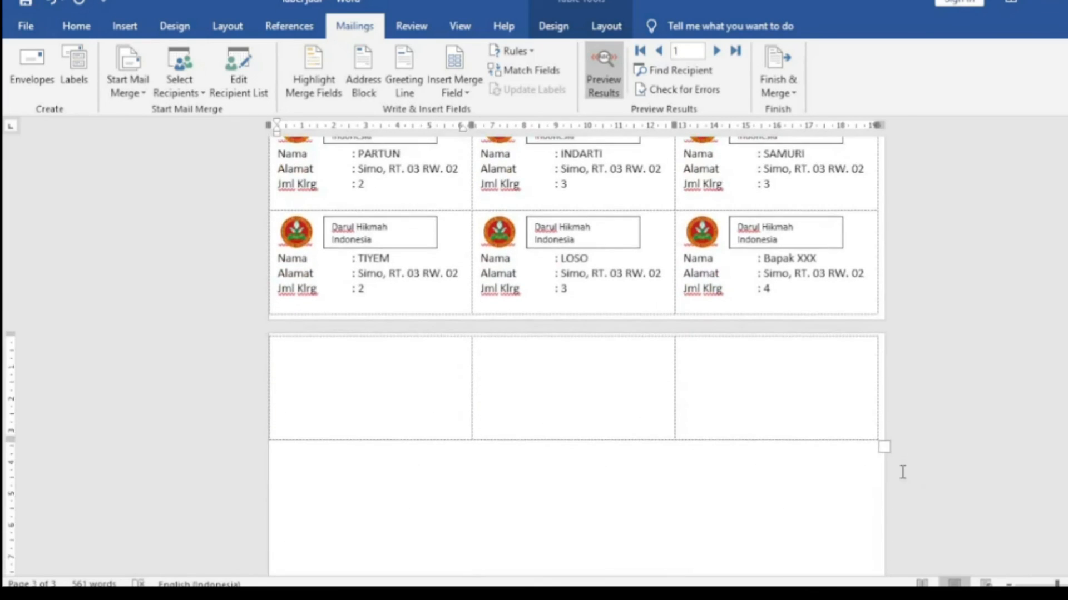
left_click(880, 342)
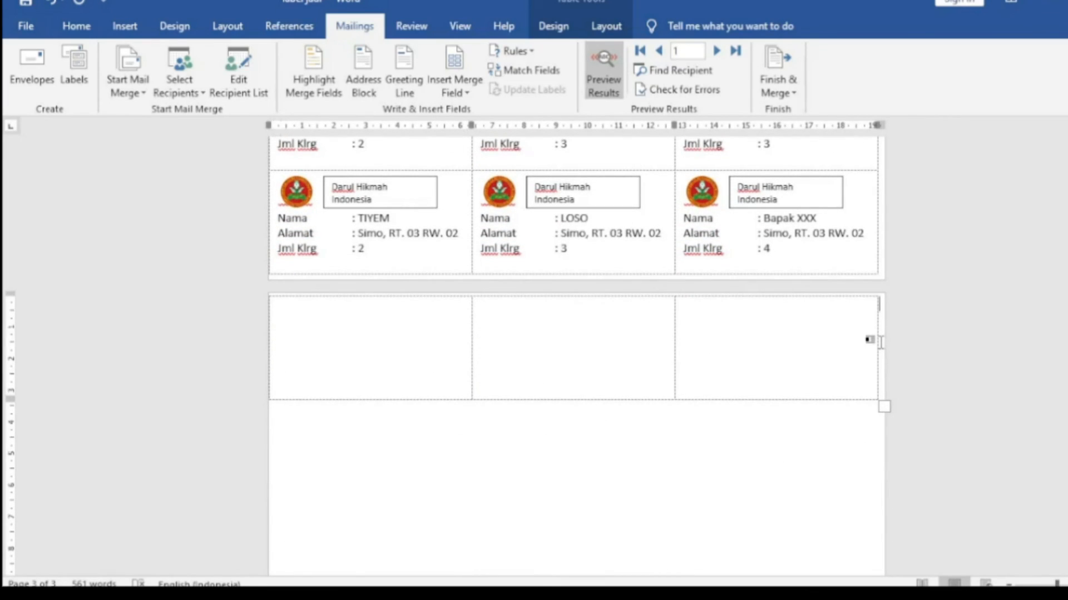
key("Tab")
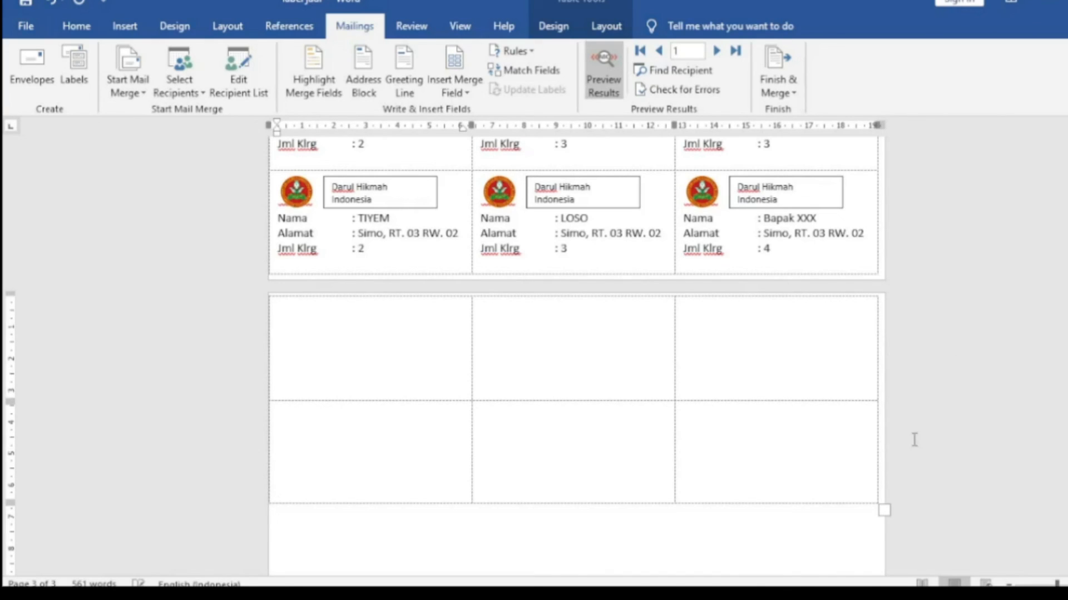
left_click(882, 465)
key("Return")
scroll(881, 450, "down", 3)
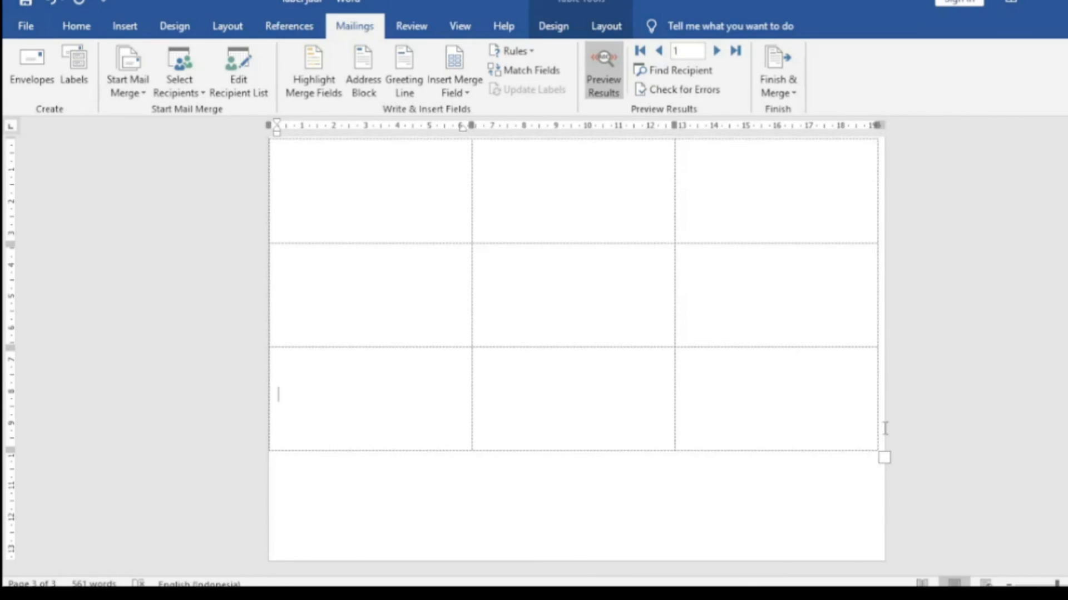
left_click(873, 411)
key("Return")
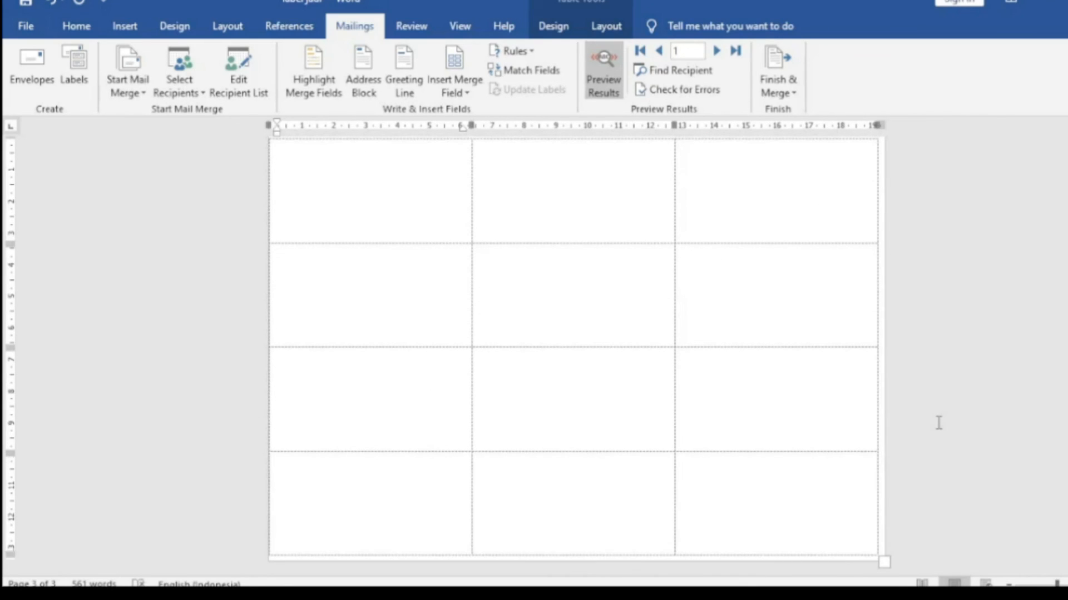
Copy the last filled label on page 2 into the first blank cell of page 3.
scroll(938, 422, "up", 3)
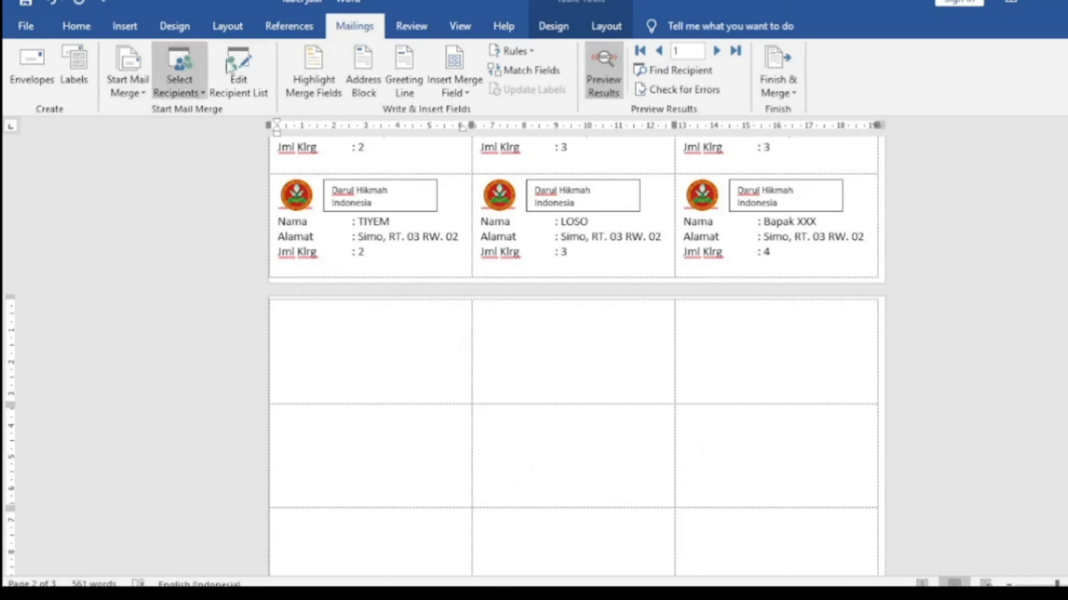
scroll(750, 406, "up", 3)
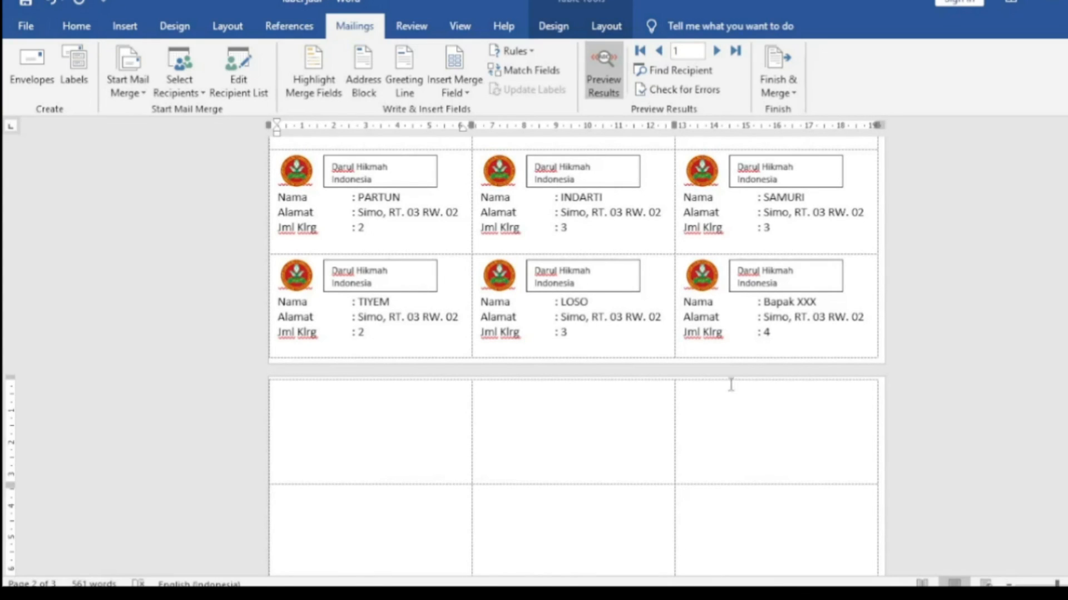
left_click(723, 346)
mouse_move(817, 341)
left_mouse_down()
mouse_move(689, 325)
mouse_move(674, 283)
mouse_move(689, 291)
left_mouse_up()
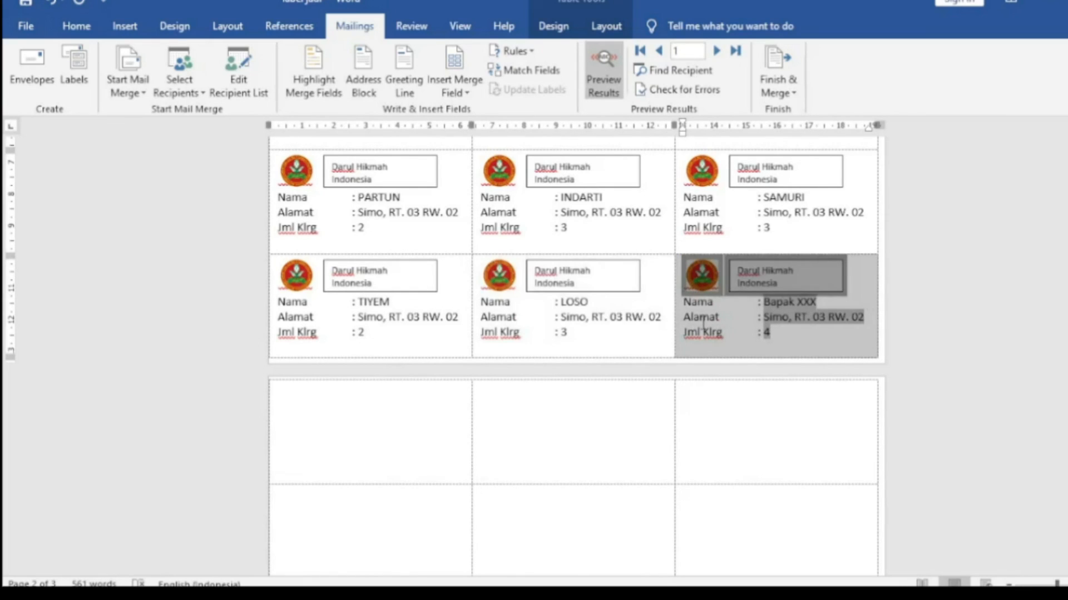
left_click(412, 417)
key("ctrl+v")
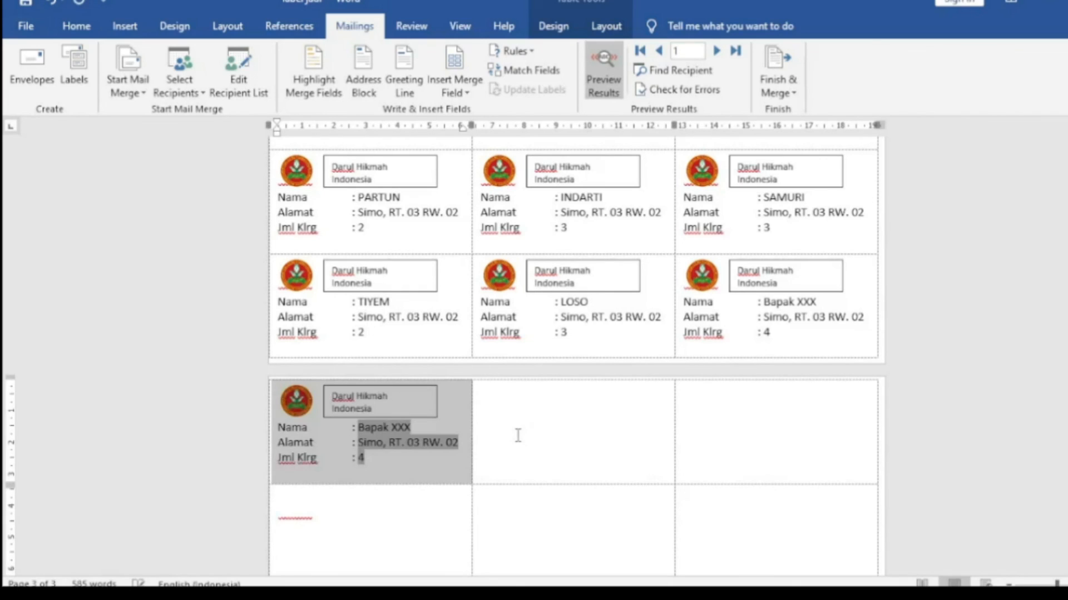
Paste the copied label into the other two cells of page 3's first row and across its second row.
left_click(518, 436)
left_click(687, 457, "shift")
key("ctrl+v")
scroll(884, 407, "down", 3)
left_click(576, 419)
left_click_drag(460, 406, 877, 417)
key("ctrl+v")
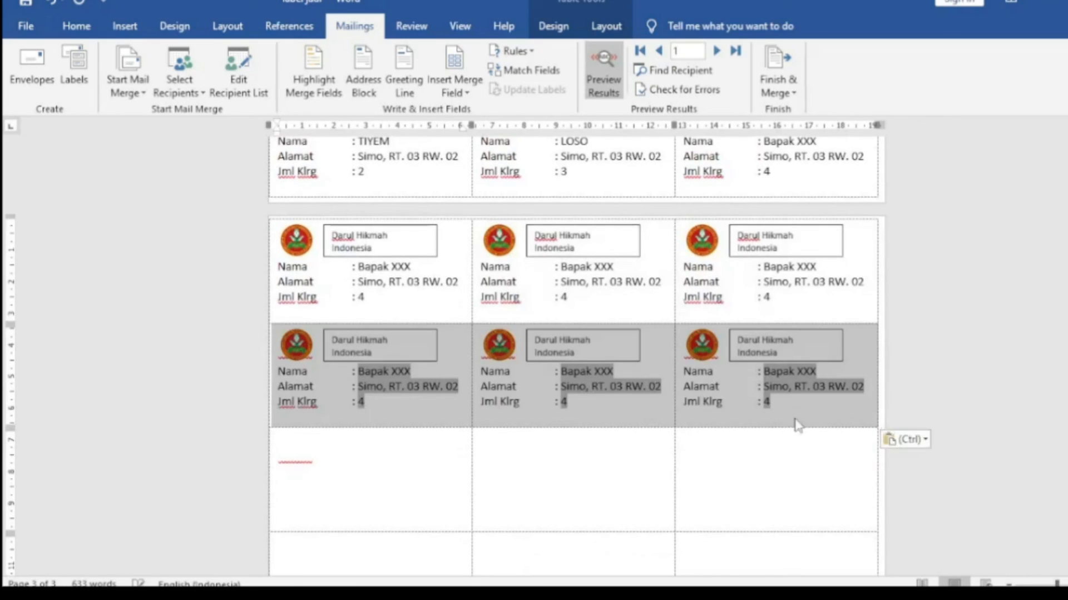
Paste the copied label across the third and fourth rows of page 3.
scroll(525, 376, "down", 3)
left_click_drag(475, 410, 756, 436)
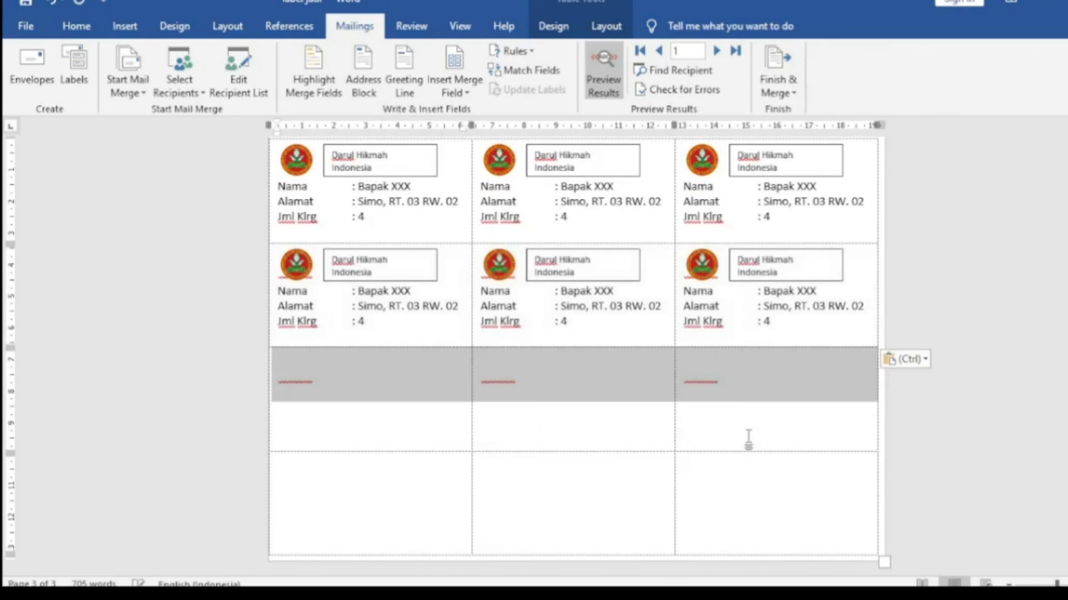
key("ctrl+v")
left_click_drag(417, 493, 746, 505)
key("ctrl+v")
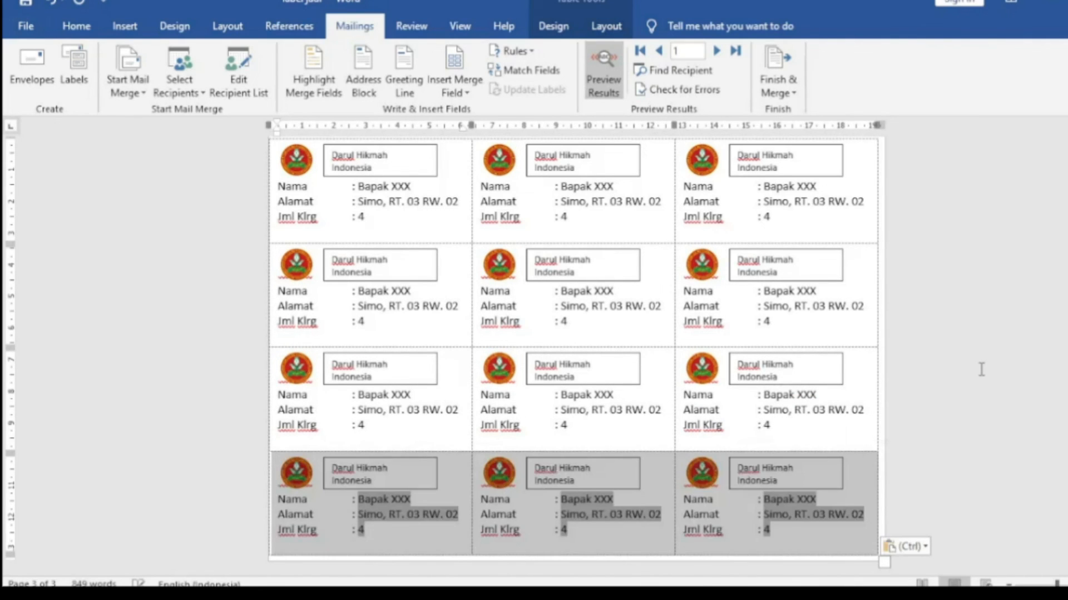
Switch the merge results preview off and on again and check the labels across all three pages.
left_click(980, 369)
scroll(673, 402, "up", 3)
scroll(673, 401, "up", 3)
left_click(609, 71)
left_click(609, 71)
scroll(352, 307, "down", 3)
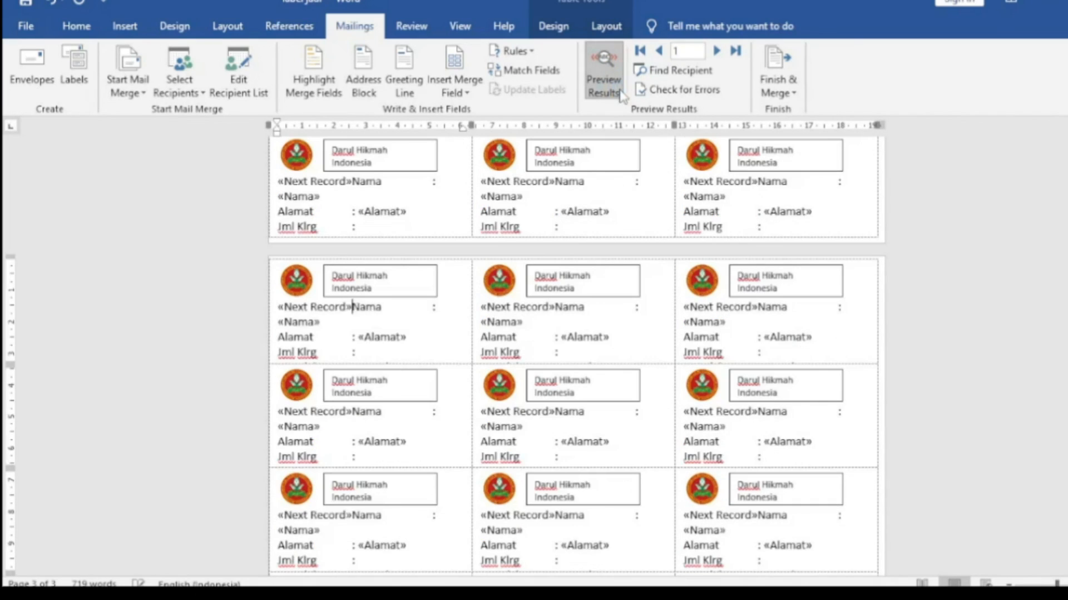
scroll(809, 359, "down", 3)
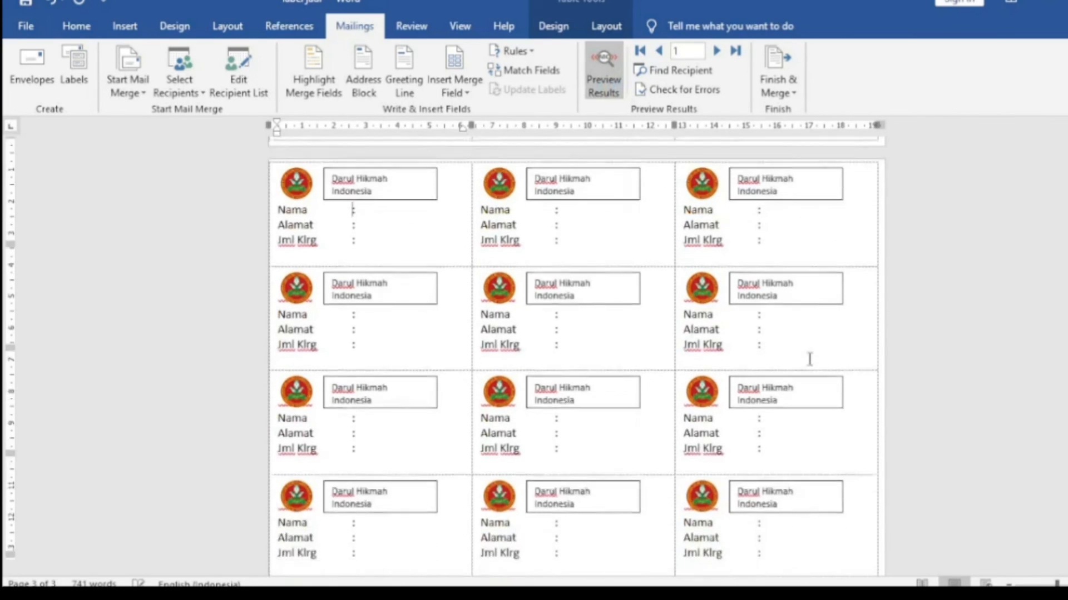
scroll(810, 359, "up", 6)
scroll(810, 359, "up", 10)
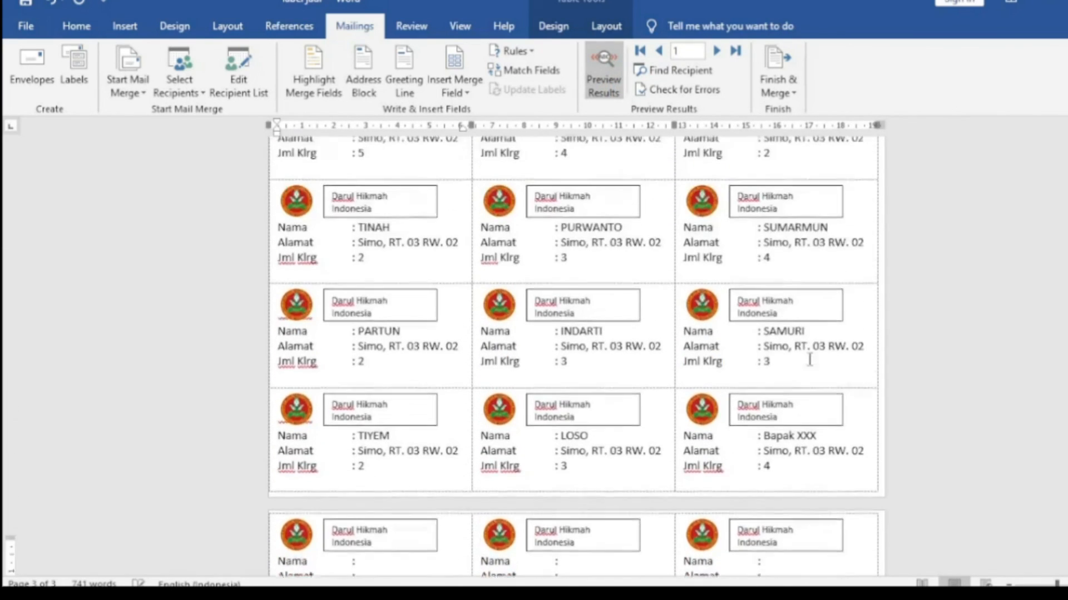
scroll(810, 359, "up", 2)
scroll(810, 359, "down", 10)
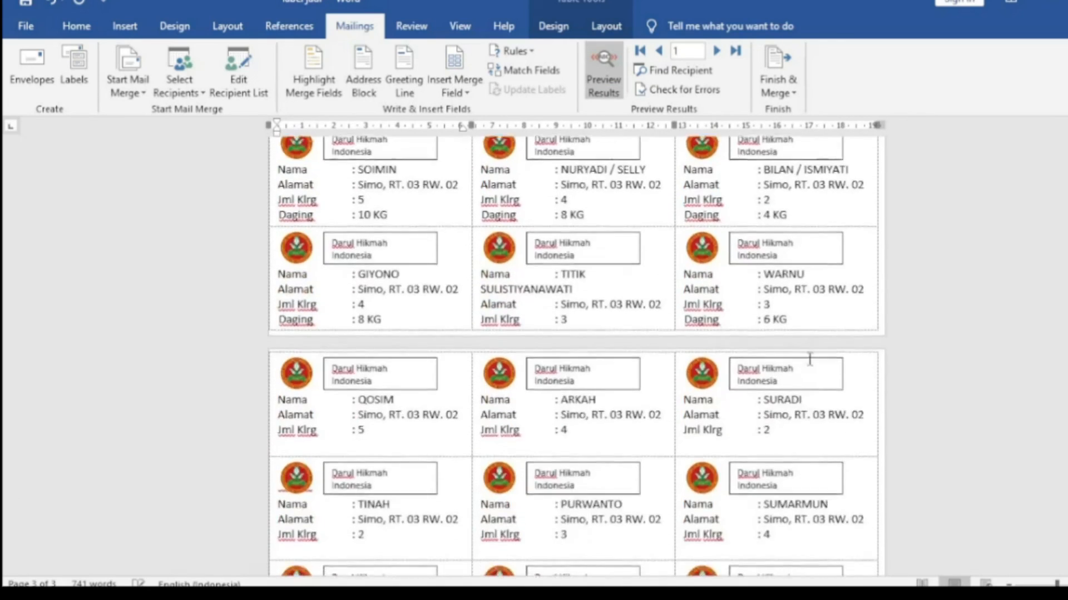
scroll(810, 359, "down", 2)
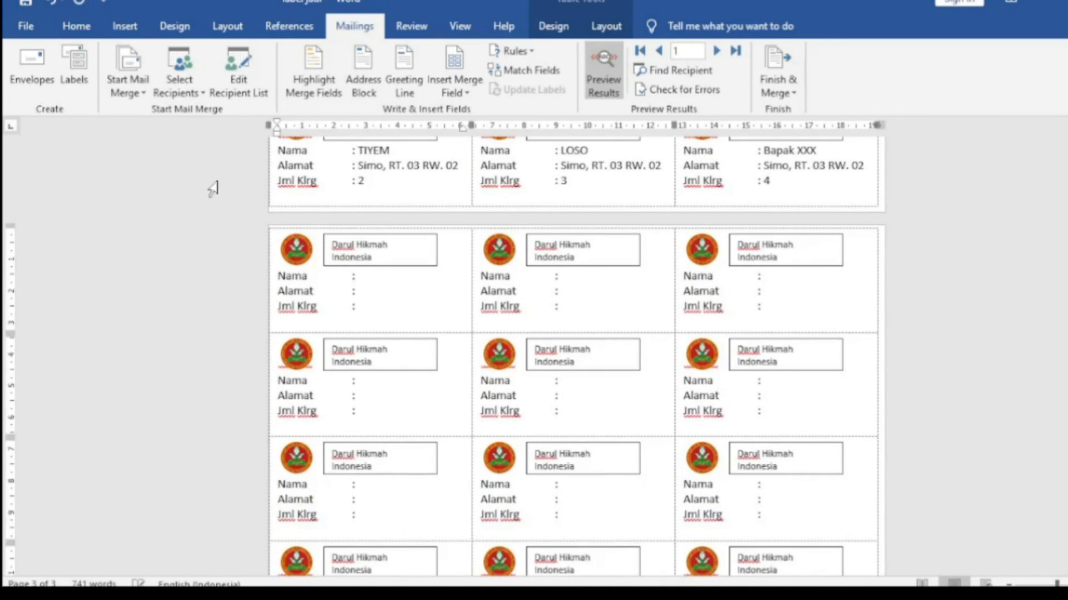
Choose an existing recipient list for the merge and open the penerima qurban workbook from Local Disk (D:).
left_click(199, 95)
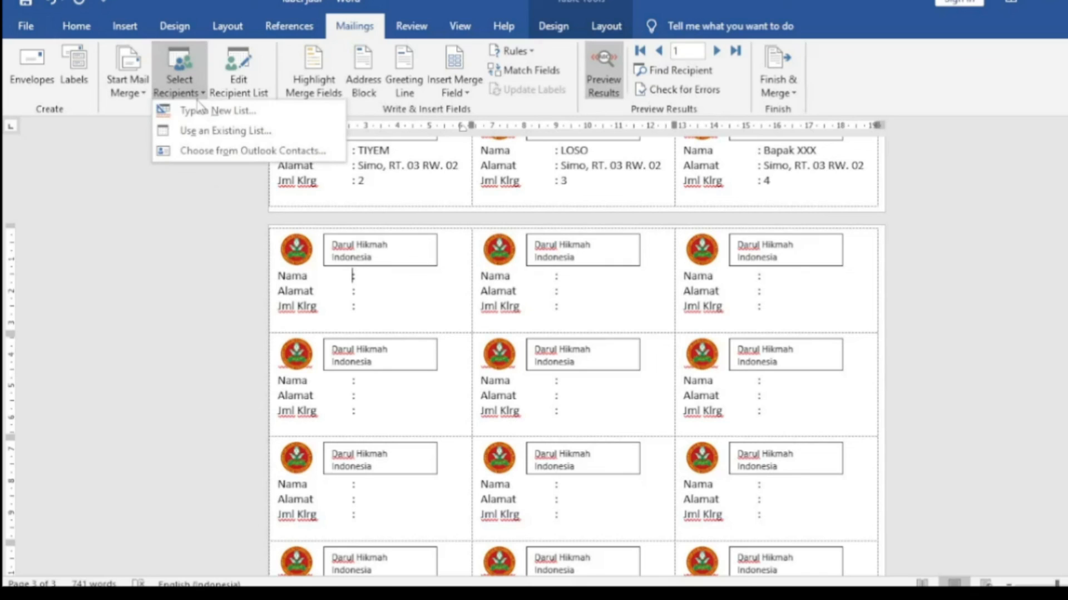
left_click(203, 140)
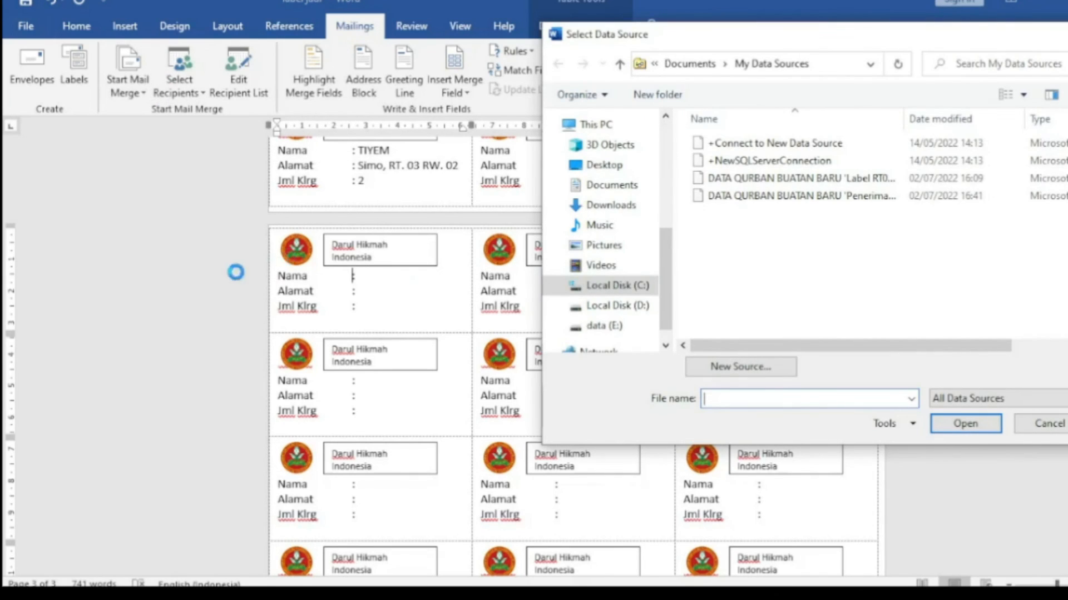
left_click(623, 315)
scroll(957, 273, "down", 3)
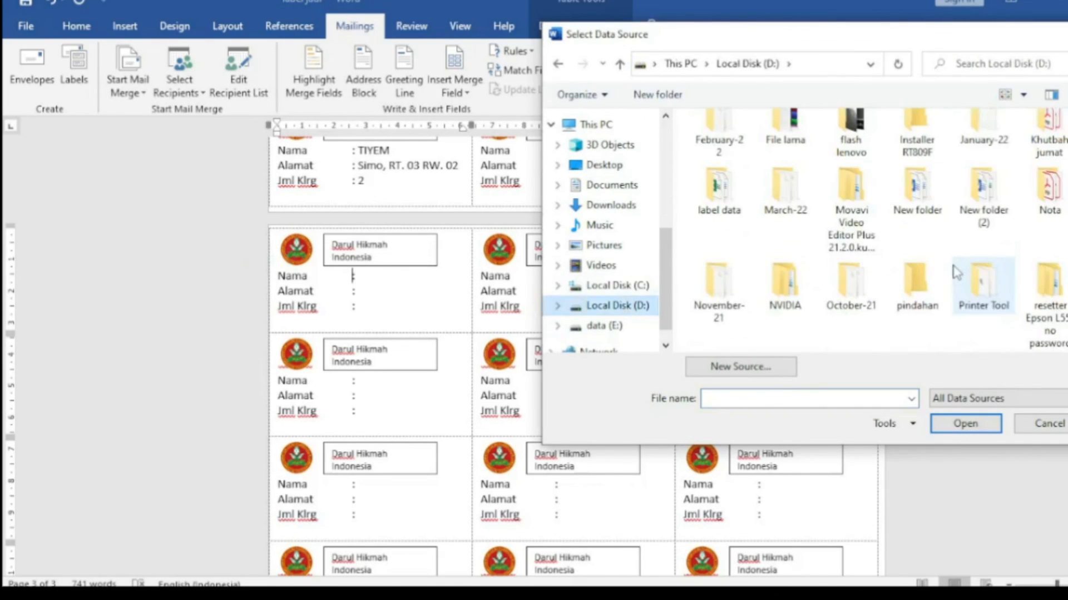
scroll(956, 272, "down", 1)
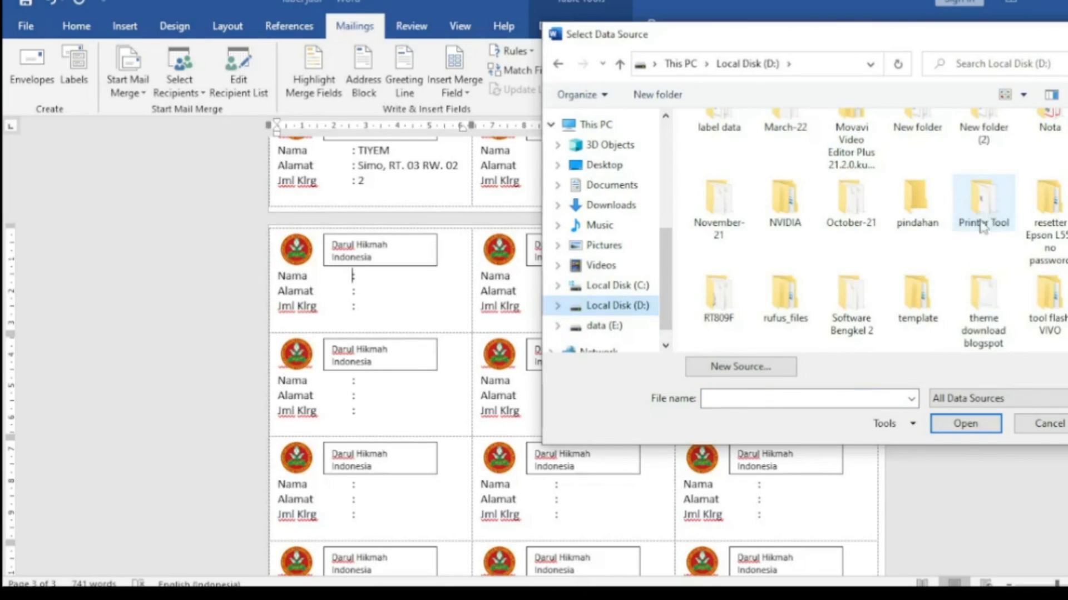
scroll(977, 172, "up", 2)
double_click(986, 305)
left_click(755, 186)
double_click(754, 186)
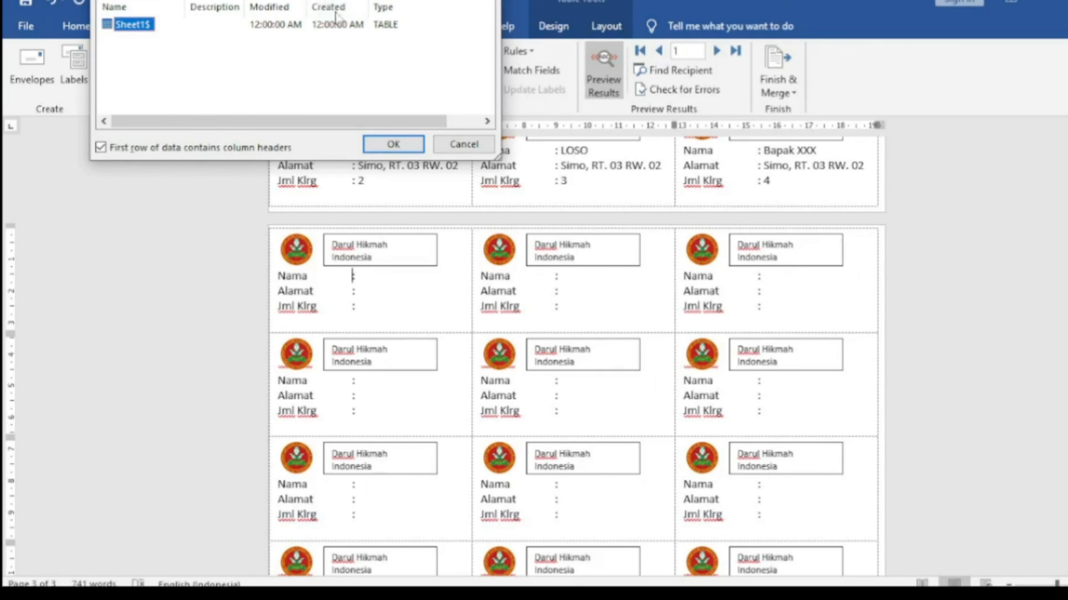
Use the Sheet1$ table as the recipient source, with its first row as column headers.
left_click_drag(249, 1, 709, 234)
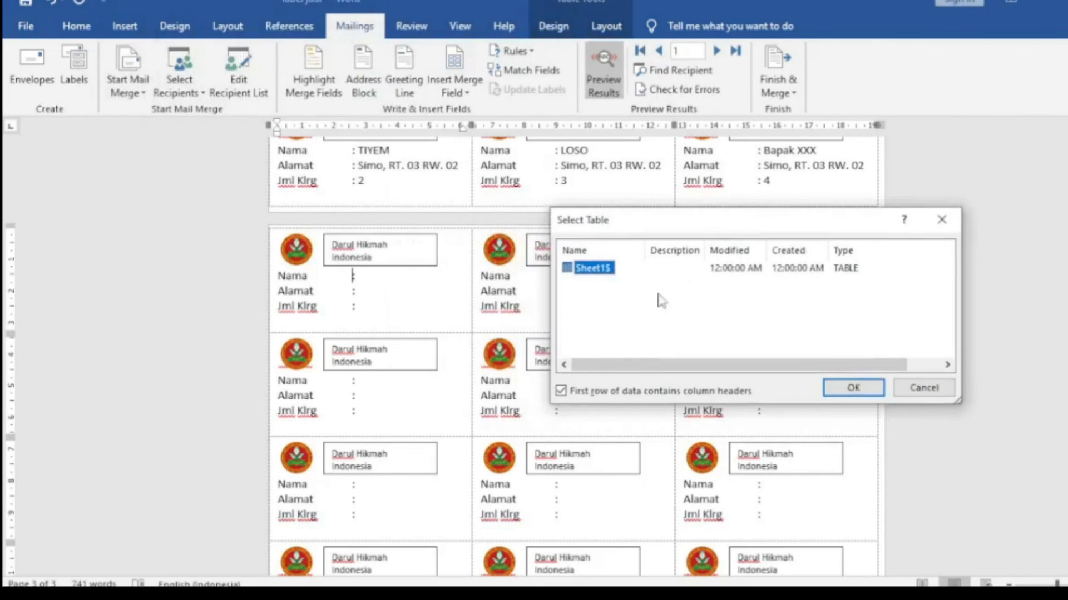
left_click(563, 392)
left_click(592, 270)
left_click(852, 388)
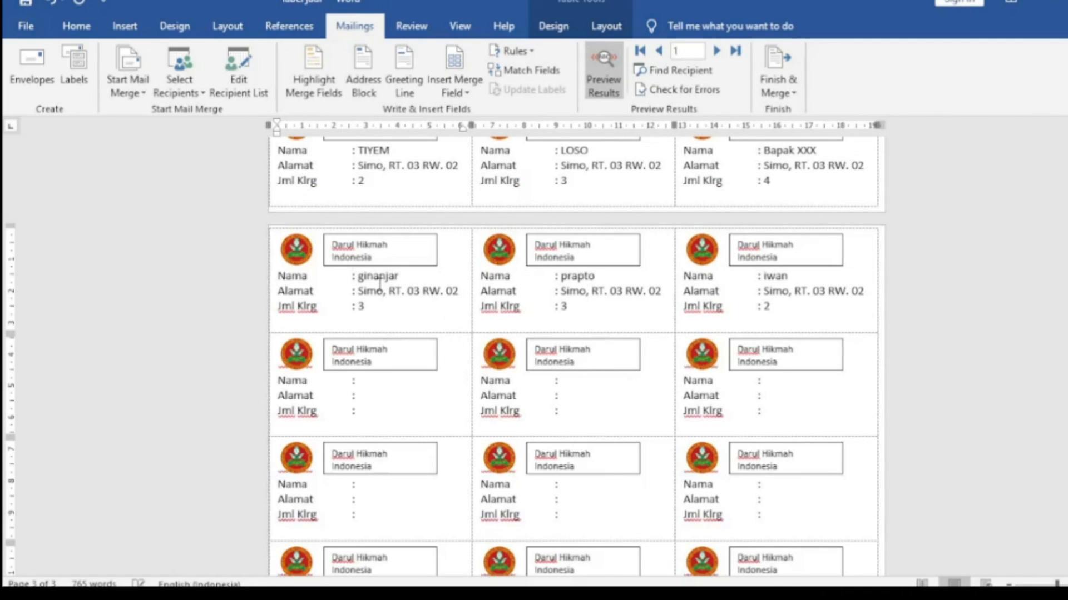
Refresh the results preview and check the labels on pages 2 and 3, including those of the added recipients.
scroll(849, 295, "up", 2)
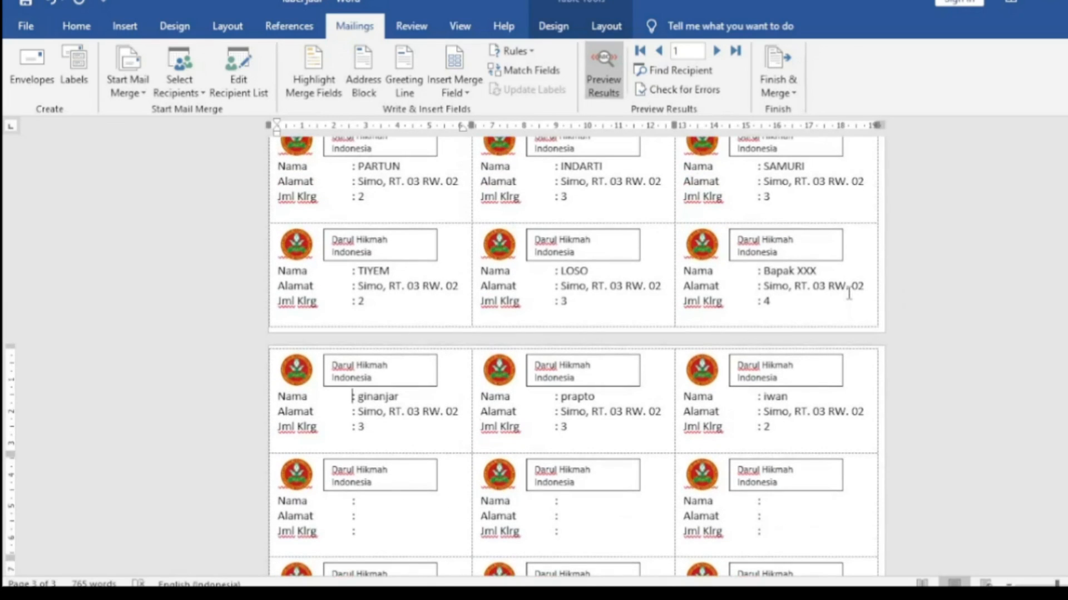
scroll(849, 294, "up", 10)
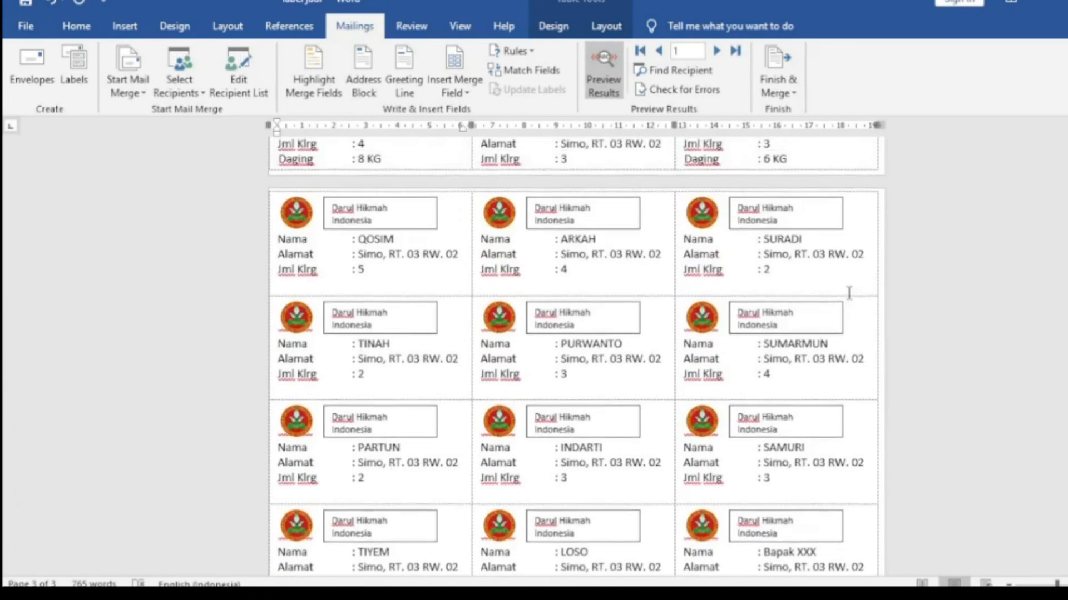
scroll(849, 294, "down", 9)
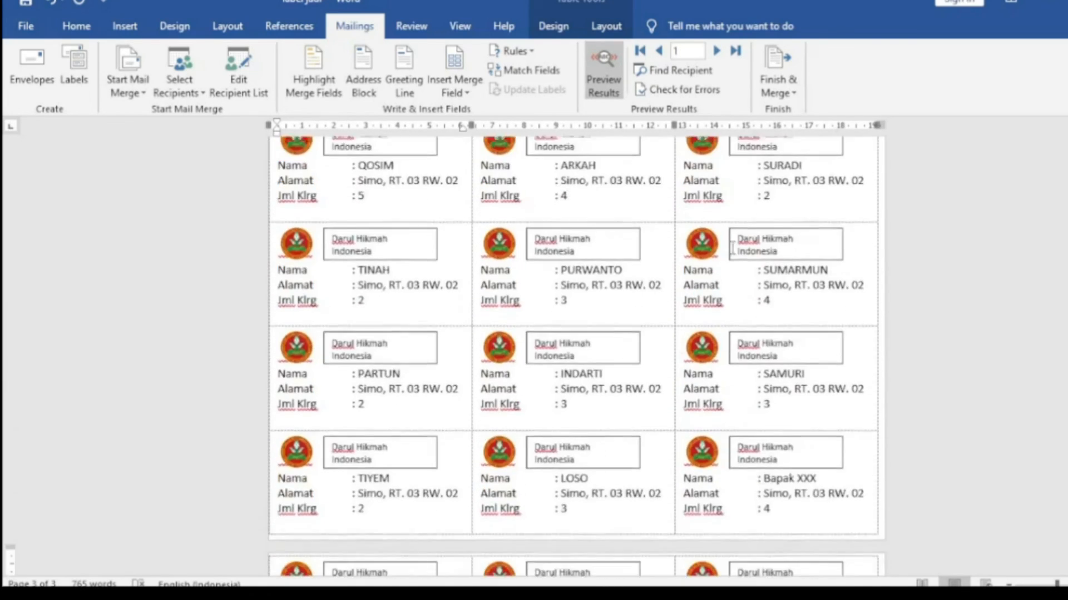
left_click(610, 83)
left_click(609, 83)
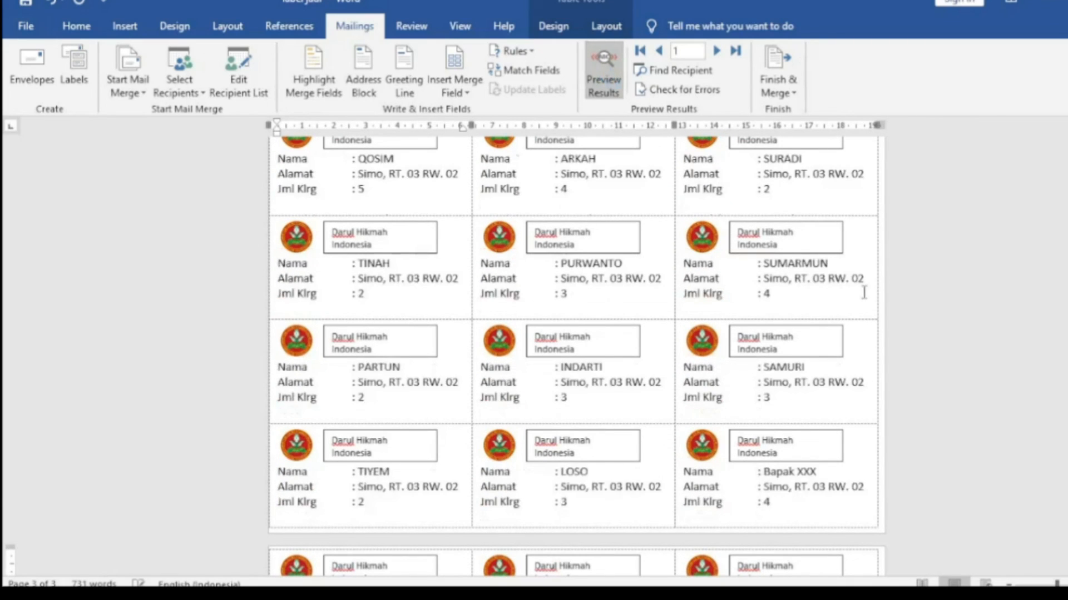
scroll(876, 299, "down", 4)
scroll(875, 299, "down", 1)
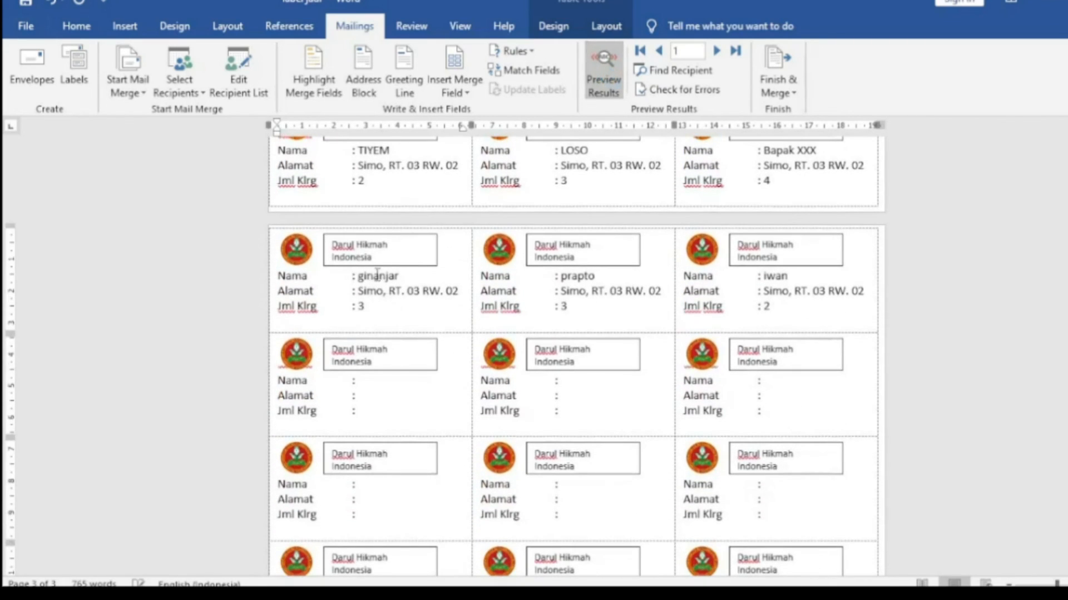
left_click(825, 320)
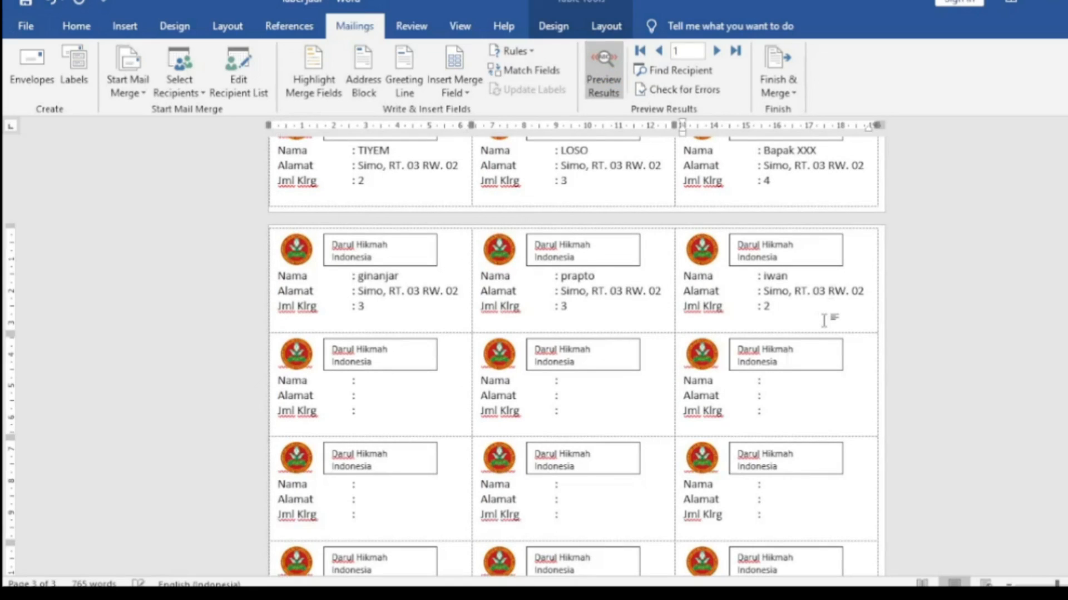